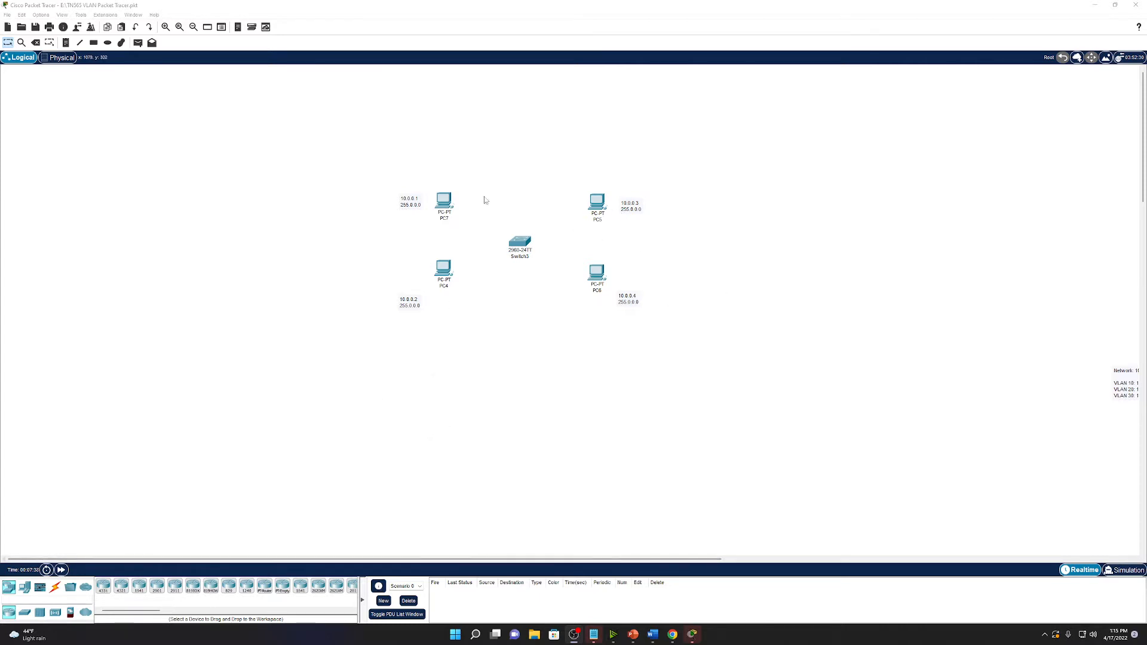
Nudge Switch3 slightly on the canvas and bring up the Connections cable types.
{"action": "left_click_drag", "start_coordinate": [517, 244], "coordinate": [520, 238]}
{"action": "left_click", "coordinate": [256, 278]}
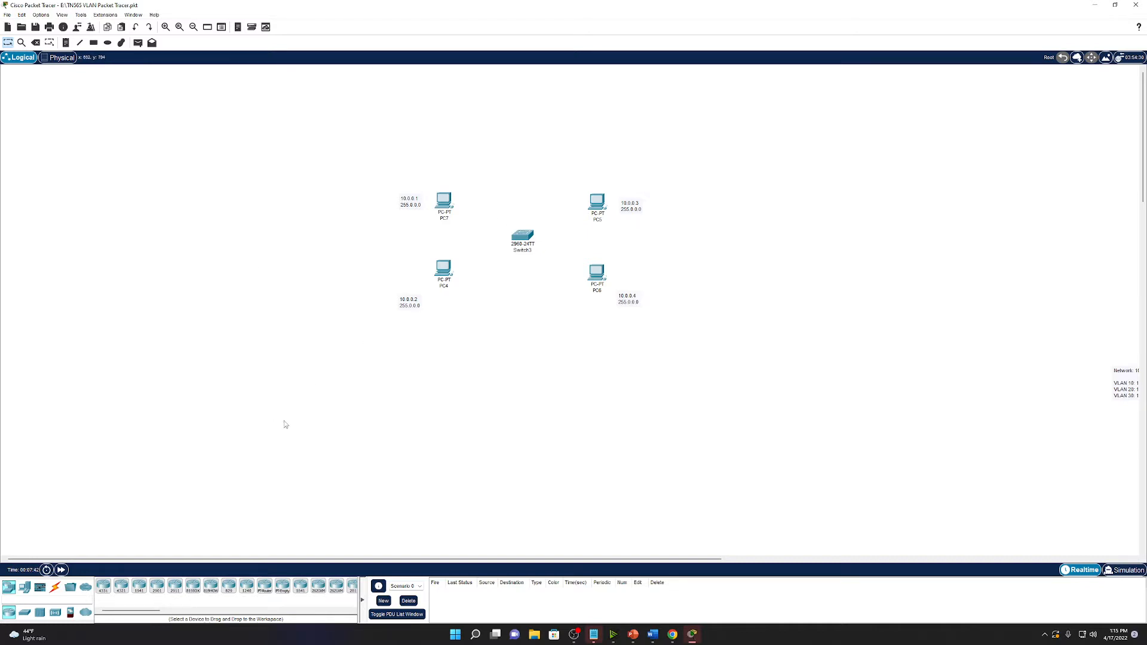
{"action": "left_click", "coordinate": [55, 586]}
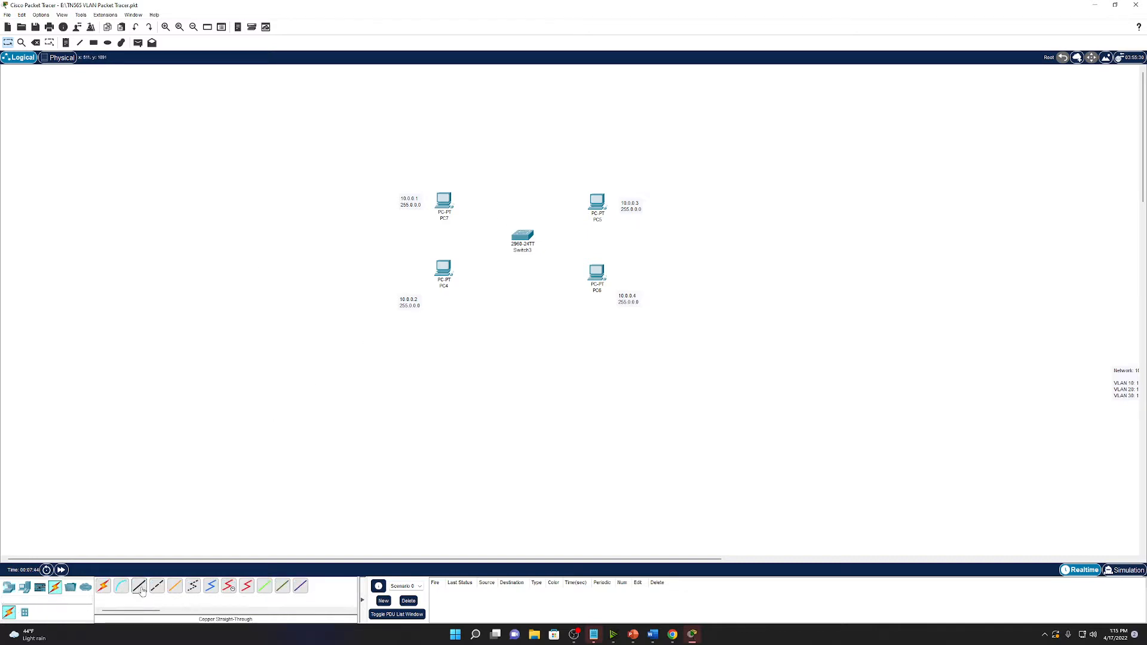
Cable PC7 and PC4 FastEthernet0 to Switch3 ports with copper straight-through.
{"action": "left_click", "coordinate": [139, 586]}
{"action": "left_click", "coordinate": [443, 202]}
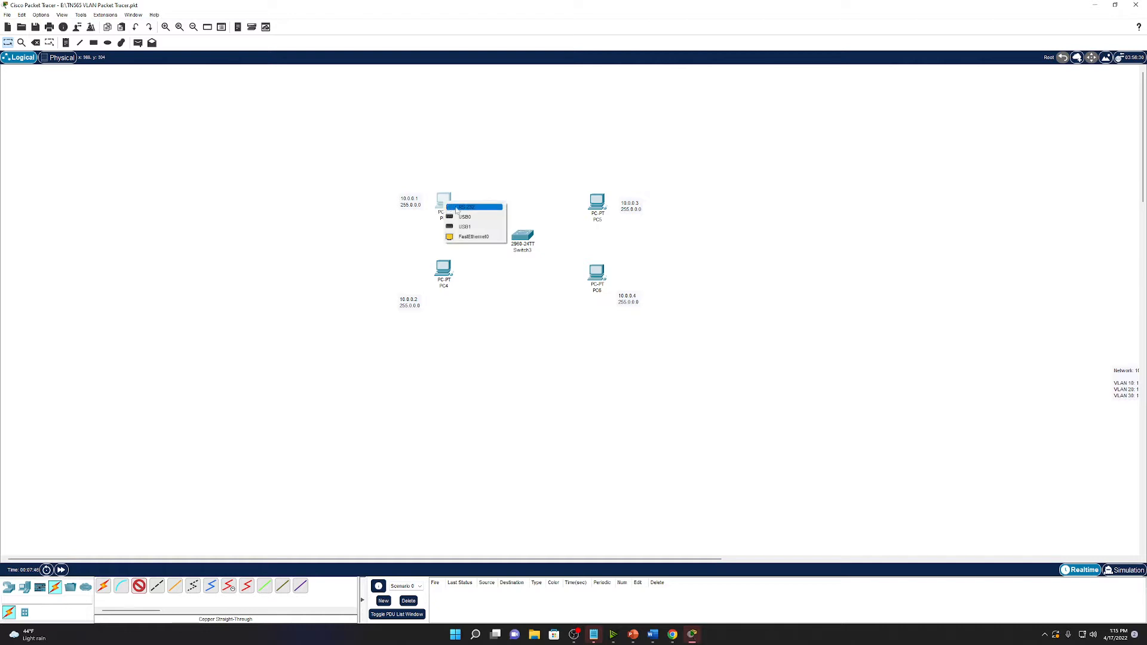
{"action": "left_click", "coordinate": [475, 236]}
{"action": "left_click", "coordinate": [517, 233]}
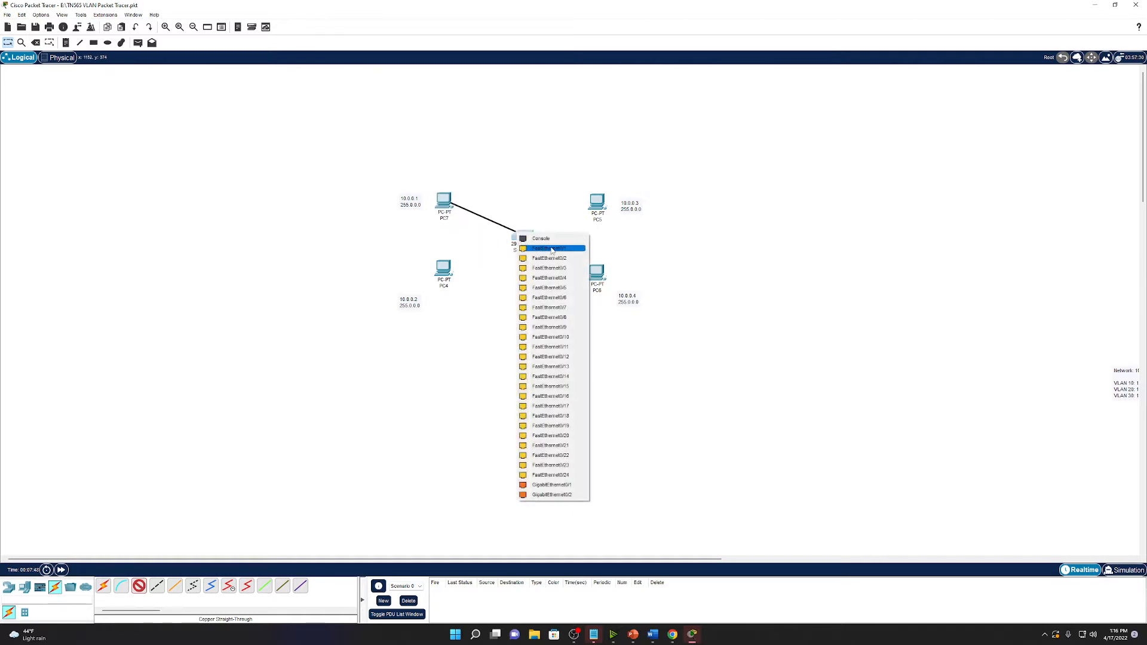
{"action": "left_click", "coordinate": [554, 249]}
{"action": "left_click", "coordinate": [139, 586]}
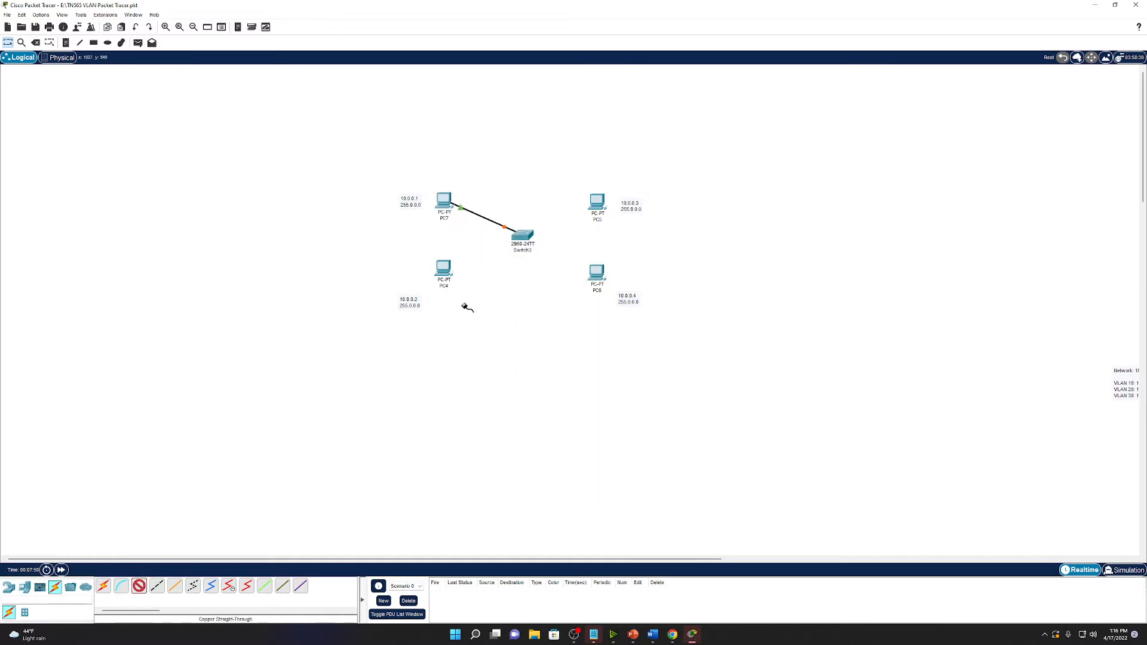
{"action": "left_click", "coordinate": [445, 276]}
{"action": "left_click", "coordinate": [474, 313]}
{"action": "left_click", "coordinate": [522, 236]}
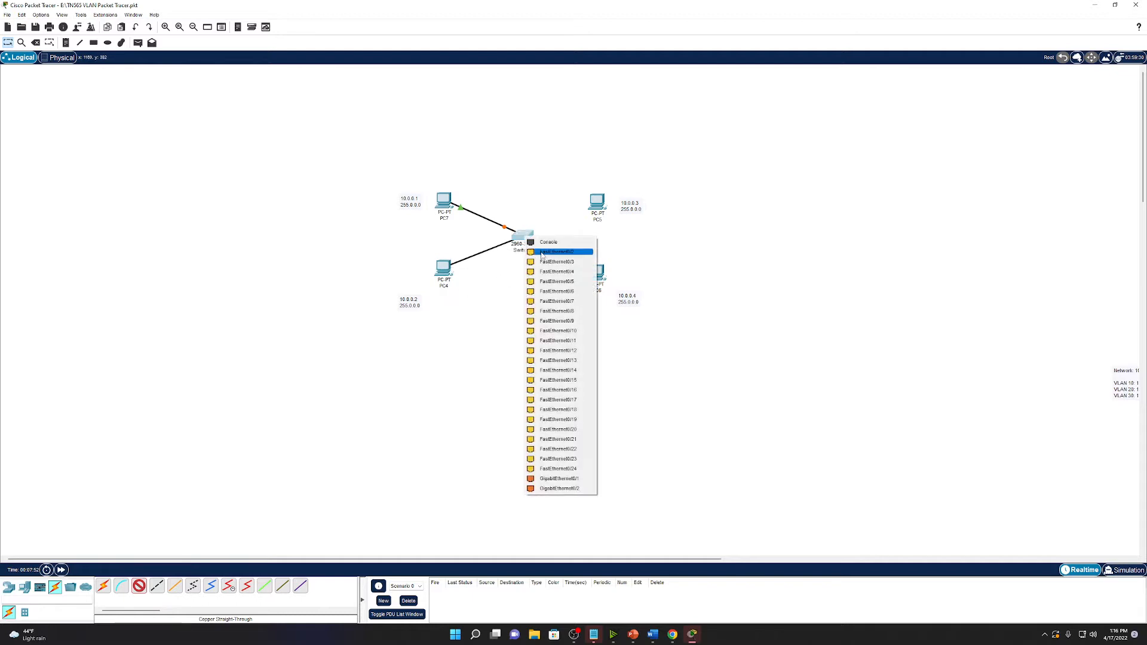
{"action": "left_click", "coordinate": [543, 261]}
Cable PC5 and PC6 to Switch3, then fast-forward time so links turn green.
{"action": "left_click", "coordinate": [140, 586]}
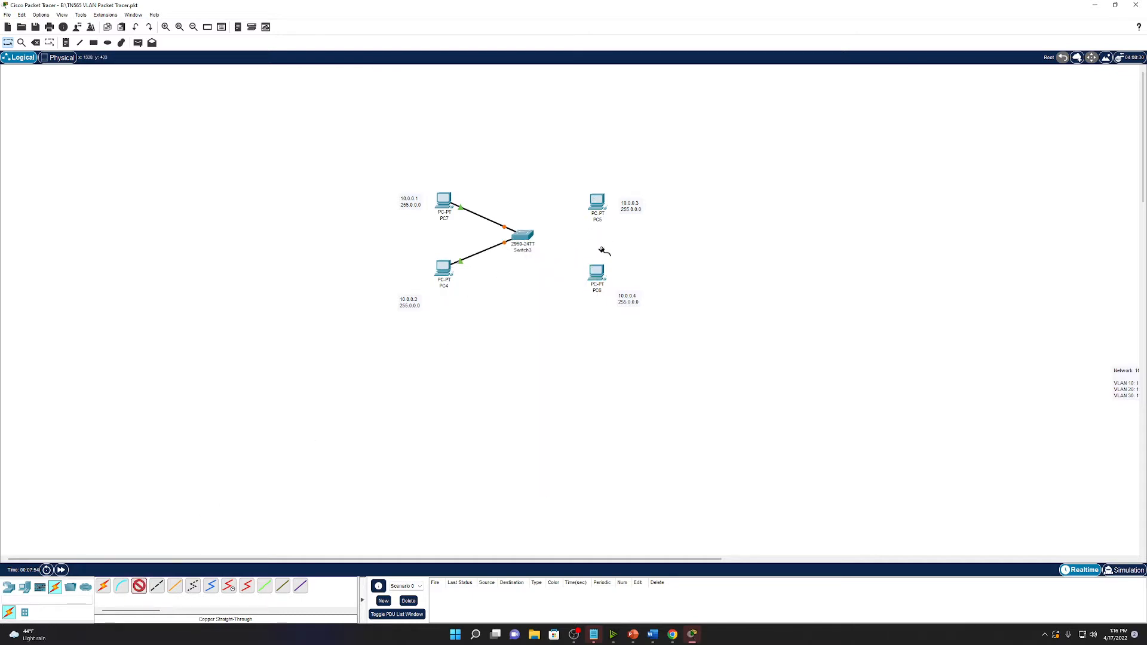
{"action": "left_click", "coordinate": [598, 203]}
{"action": "left_click", "coordinate": [626, 240]}
{"action": "left_click", "coordinate": [522, 236]}
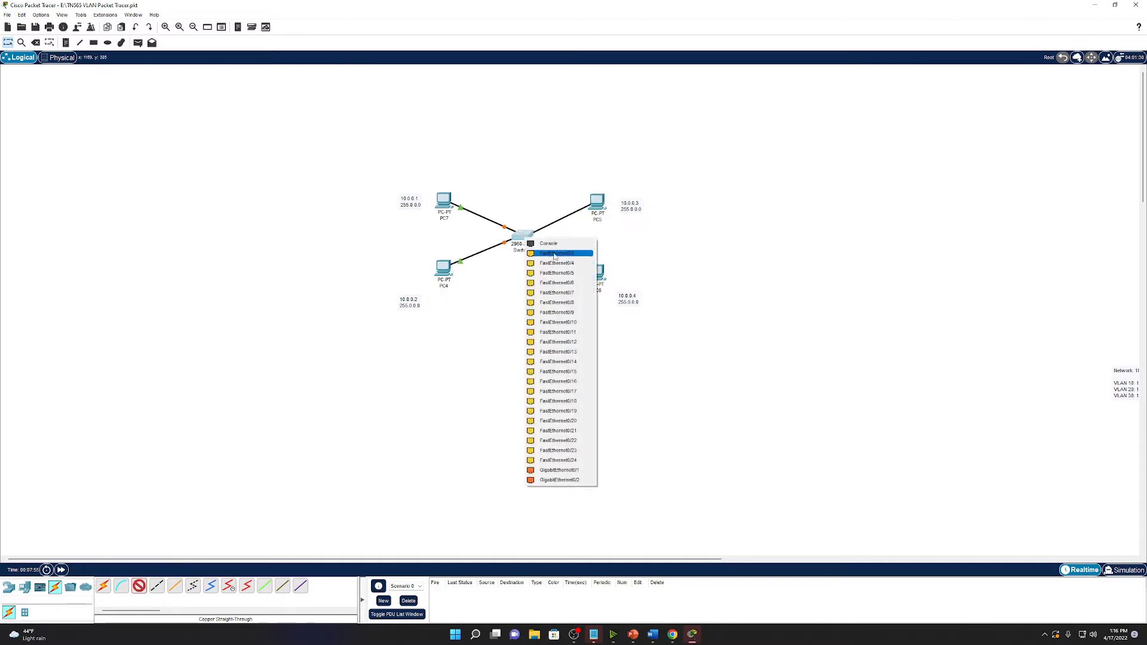
{"action": "left_click", "coordinate": [541, 265]}
{"action": "left_click", "coordinate": [139, 586]}
{"action": "left_click", "coordinate": [596, 273]}
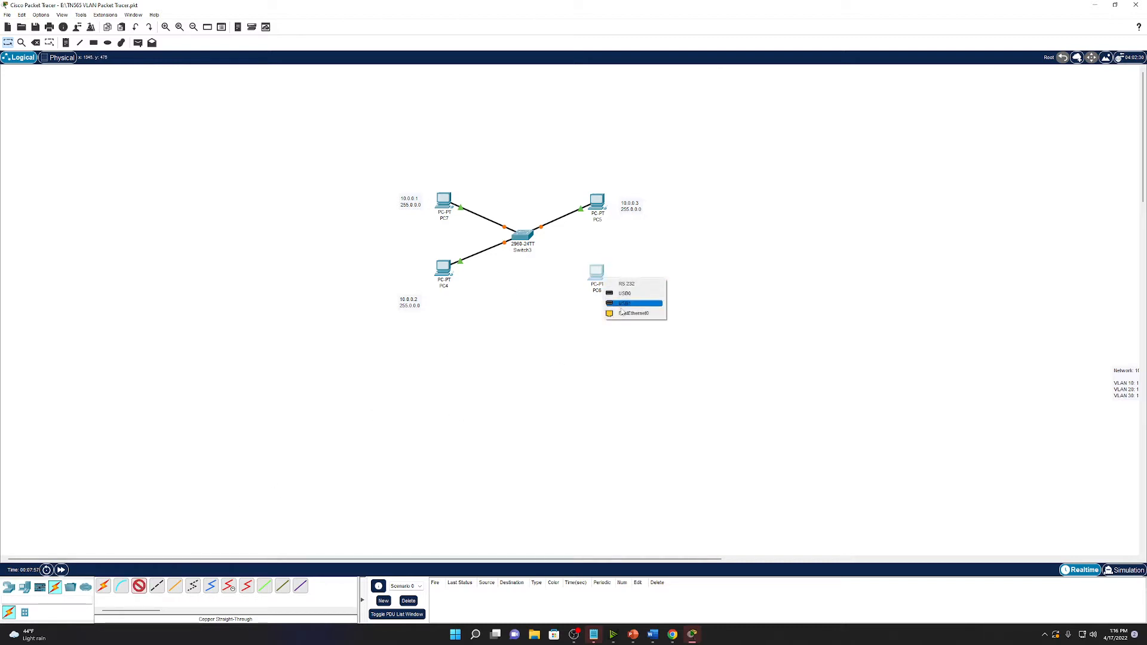
{"action": "left_click", "coordinate": [625, 304]}
{"action": "left_click", "coordinate": [532, 245]}
{"action": "left_click", "coordinate": [541, 272]}
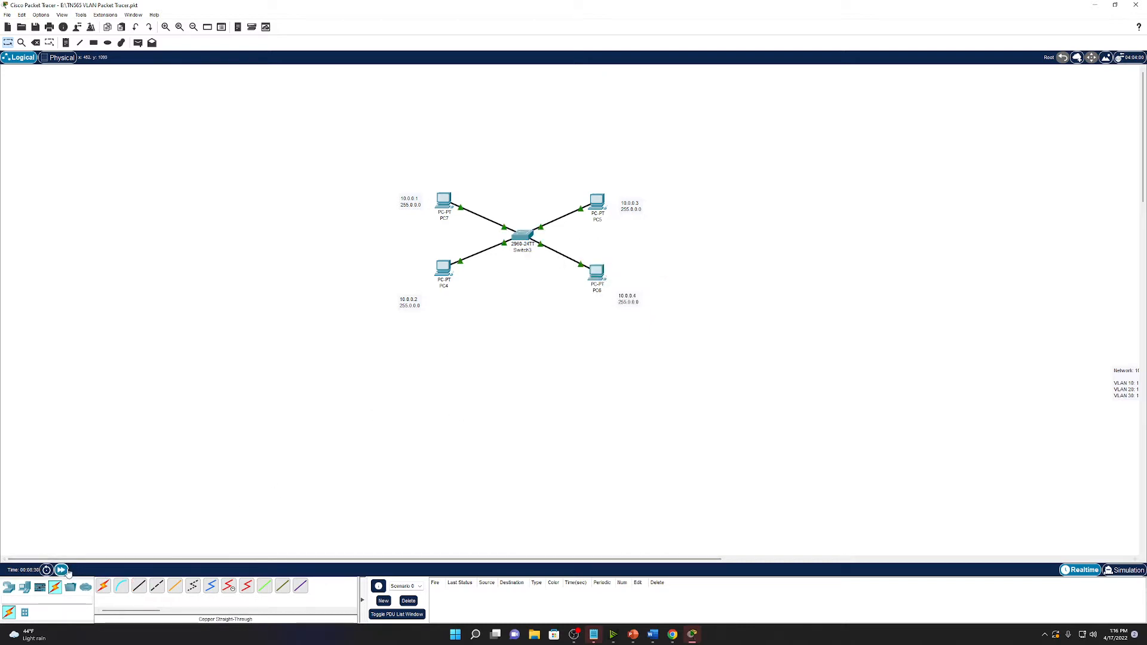
{"action": "left_click", "coordinate": [62, 570]}
Give PC7 the static IP 10.0.0.1 with mask 255.0.0.0.
{"action": "left_click", "coordinate": [445, 200]}
{"action": "left_click_drag", "start_coordinate": [523, 146], "coordinate": [698, 165]}
{"action": "left_click", "coordinate": [675, 166]}
{"action": "left_click", "coordinate": [638, 197]}
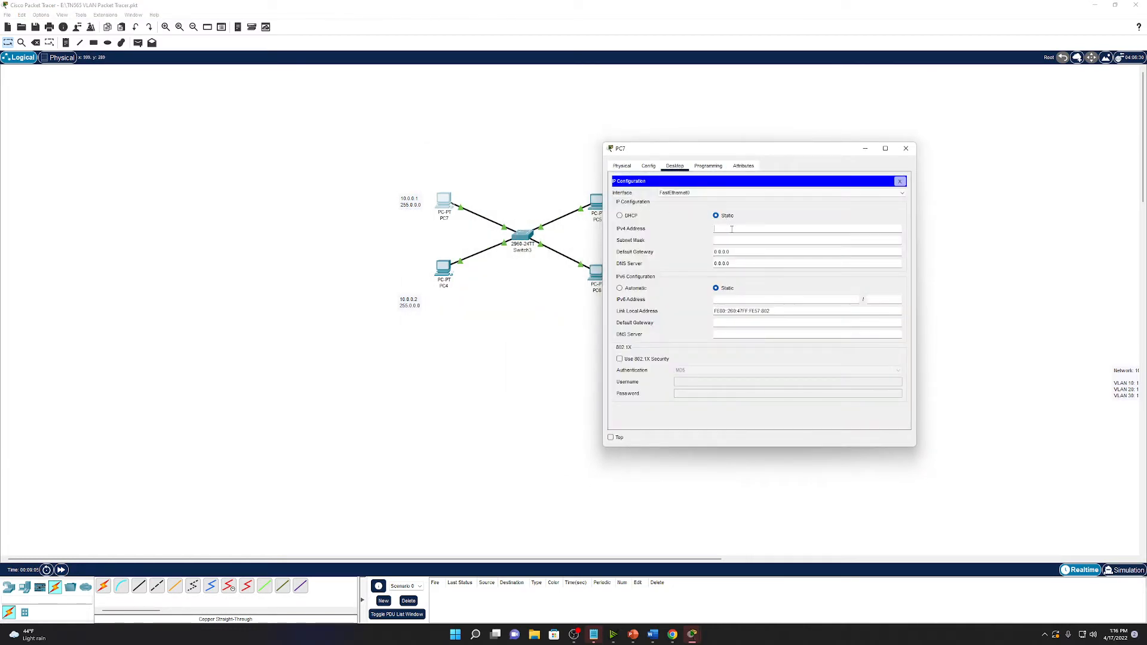
{"action": "type", "text": "10.0.0.1"}
{"action": "key", "text": "Tab"}
{"action": "type", "text": "255.0.0.0"}
{"action": "left_click", "coordinate": [906, 148]}
Give PC4 the static IP 10.0.0.2 with mask 255.0.0.0.
{"action": "left_click", "coordinate": [454, 269]}
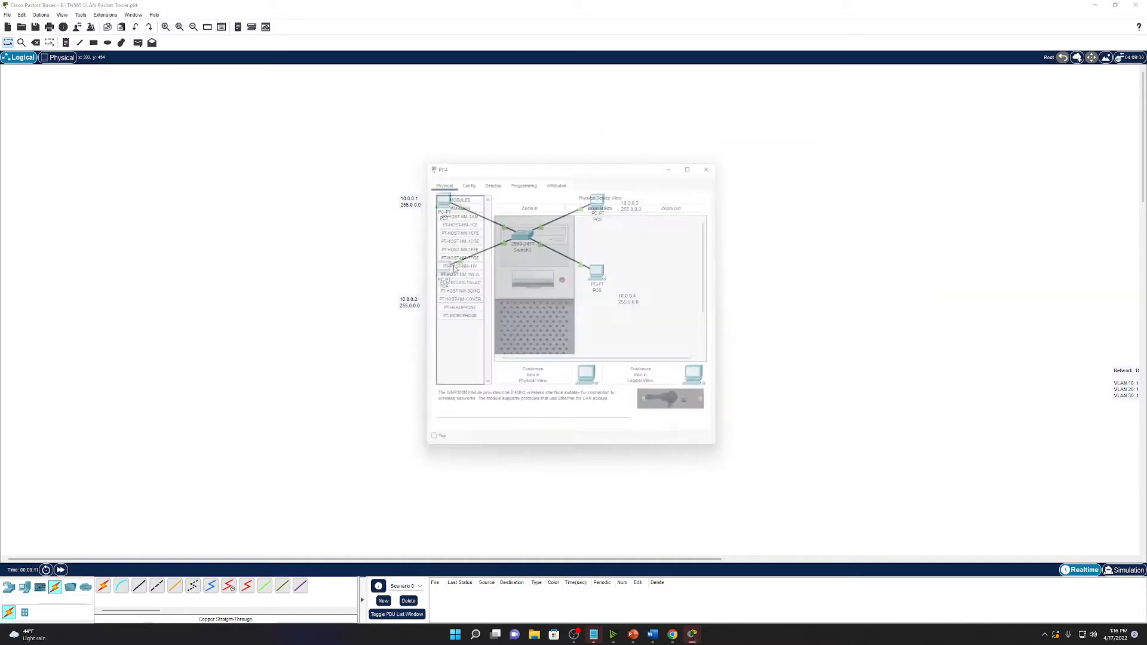
{"action": "left_click", "coordinate": [488, 177]}
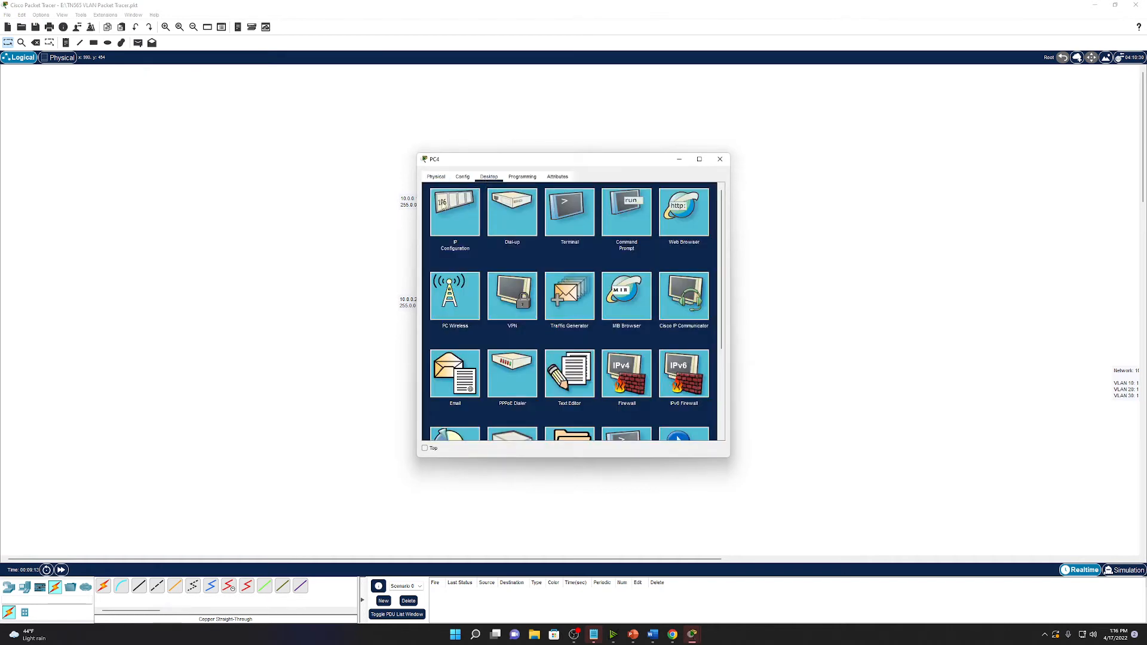
{"action": "left_click", "coordinate": [455, 212]}
{"action": "left_click", "coordinate": [602, 239]}
{"action": "type", "text": "10.0.0"}
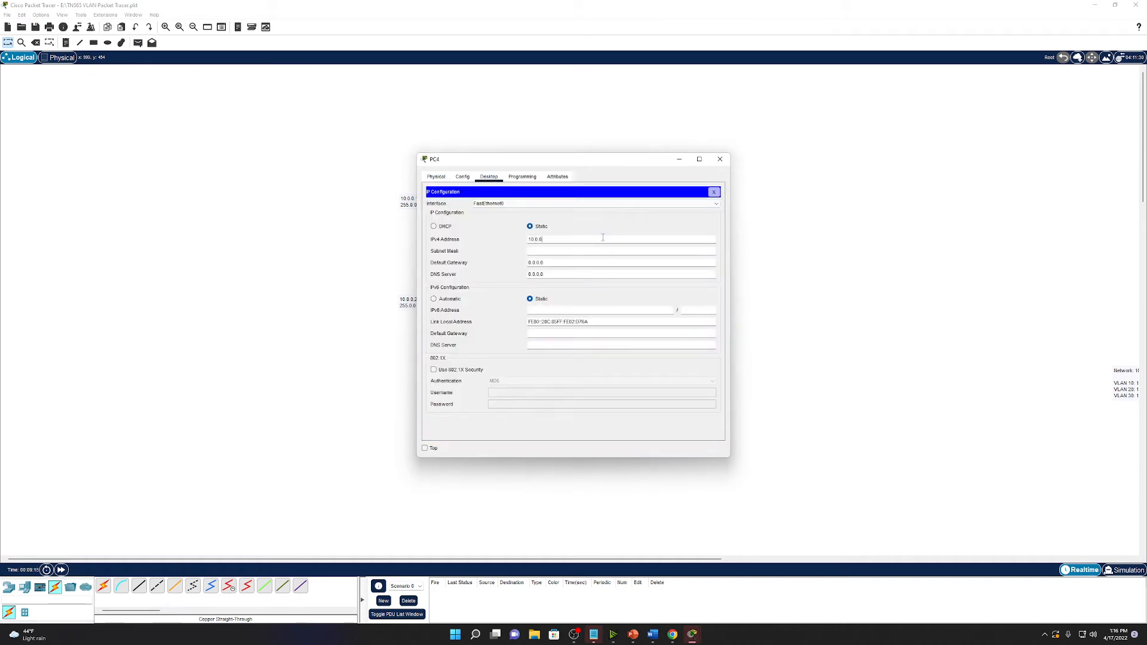
{"action": "type", "text": ".2"}
{"action": "key", "text": "Tab"}
{"action": "type", "text": "255.0"}
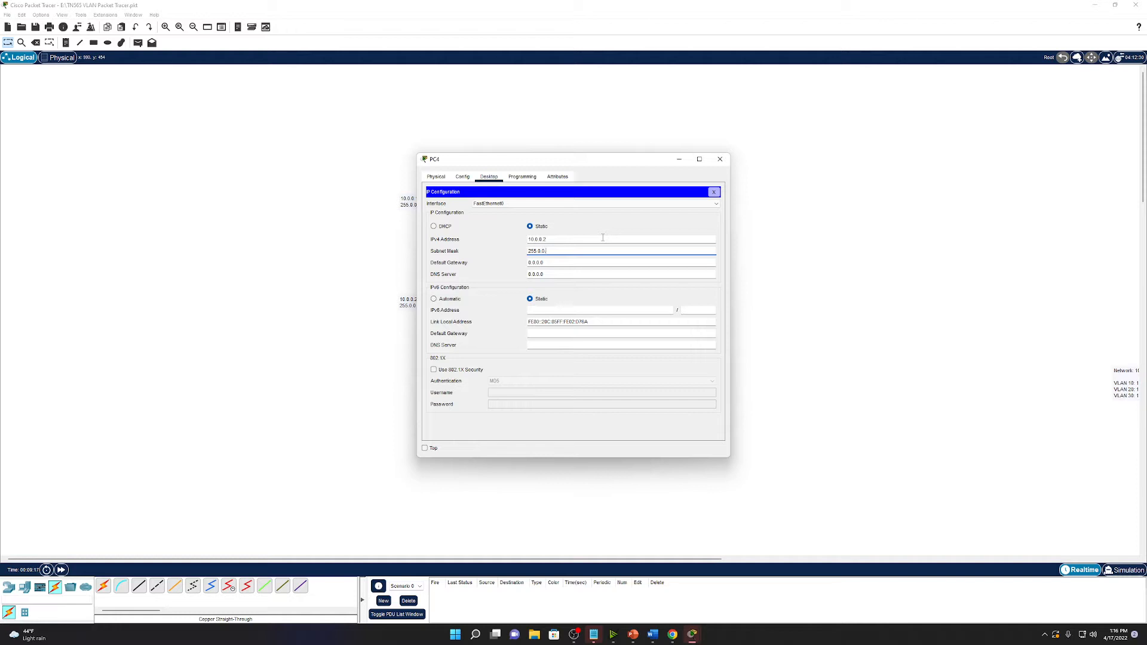
{"action": "left_click", "coordinate": [720, 159]}
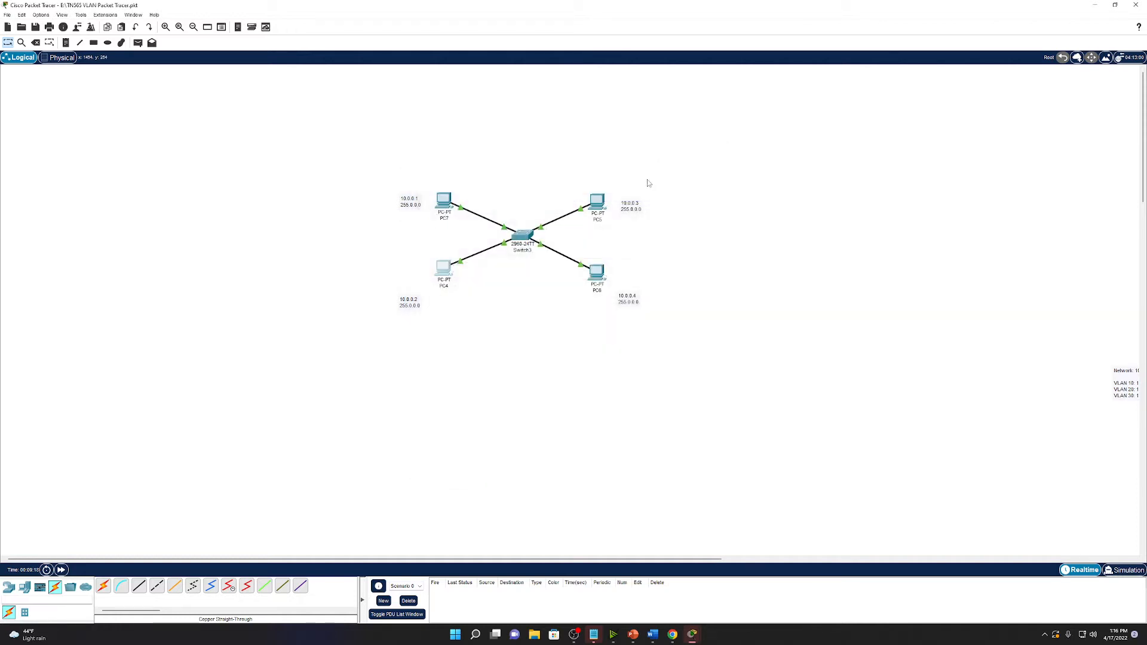
Give PC5 the static IP 10.0.0.3 with mask 255.0.0.0.
{"action": "left_click", "coordinate": [596, 201]}
{"action": "left_click", "coordinate": [488, 177]}
{"action": "left_click", "coordinate": [454, 212]}
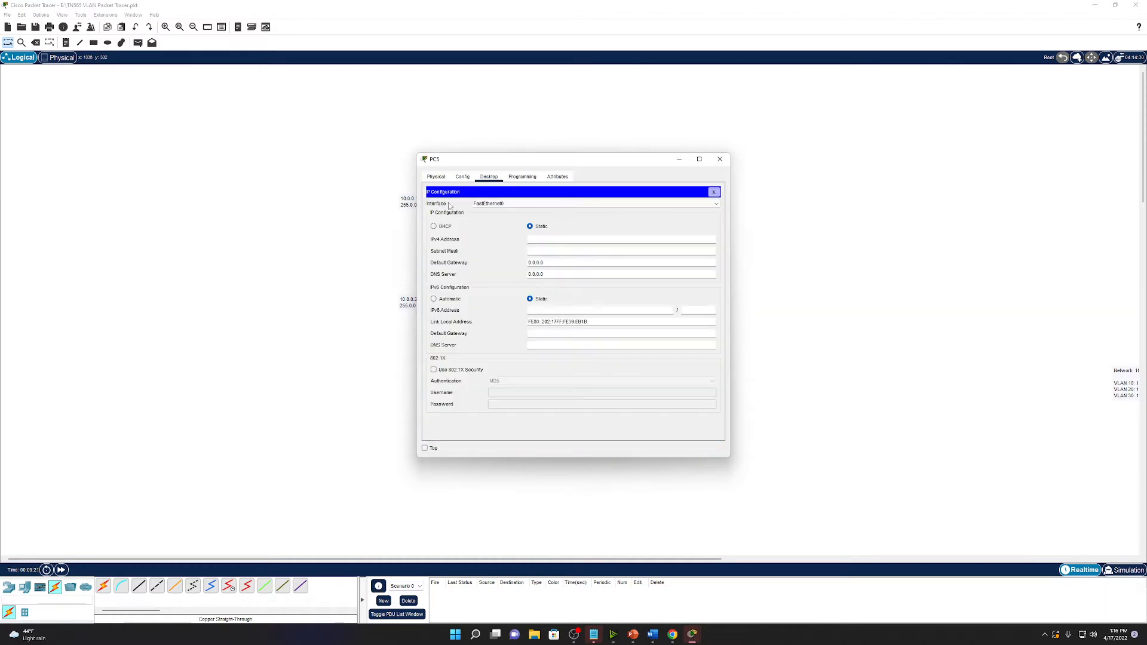
{"action": "left_click", "coordinate": [566, 239]}
{"action": "type", "text": "10.0.0.3"}
{"action": "left_click", "coordinate": [722, 161]}
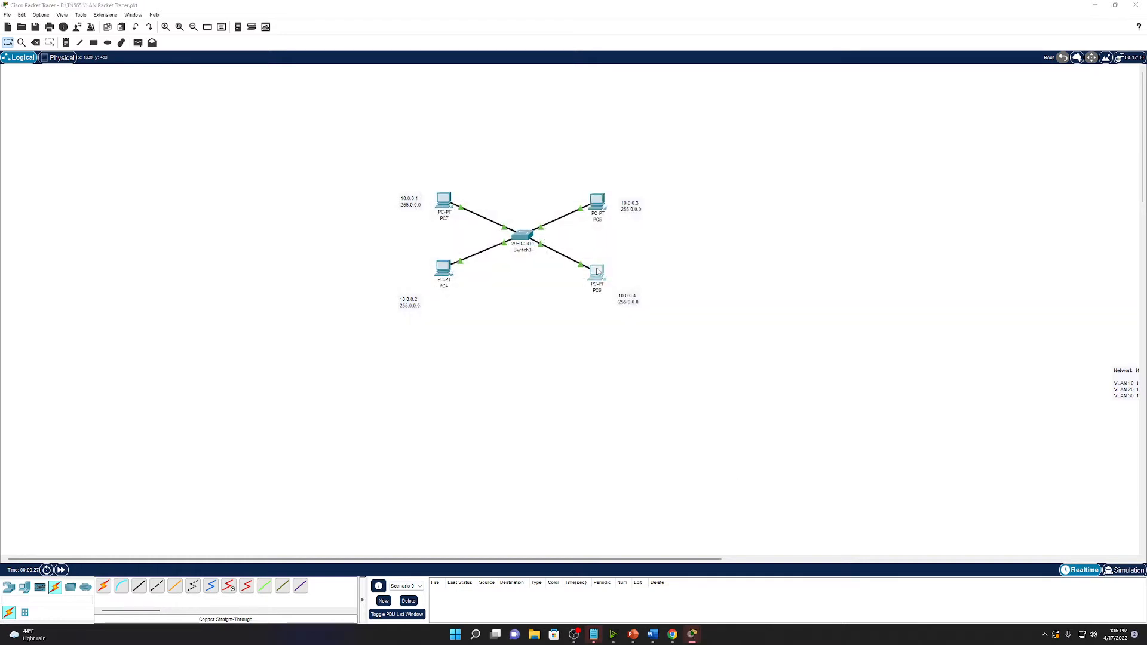
Give PC6 the static IP 10.0.0.4 with mask 255.0.0.0.
{"action": "left_click", "coordinate": [596, 201]}
{"action": "left_click", "coordinate": [489, 177]}
{"action": "left_click", "coordinate": [485, 210]}
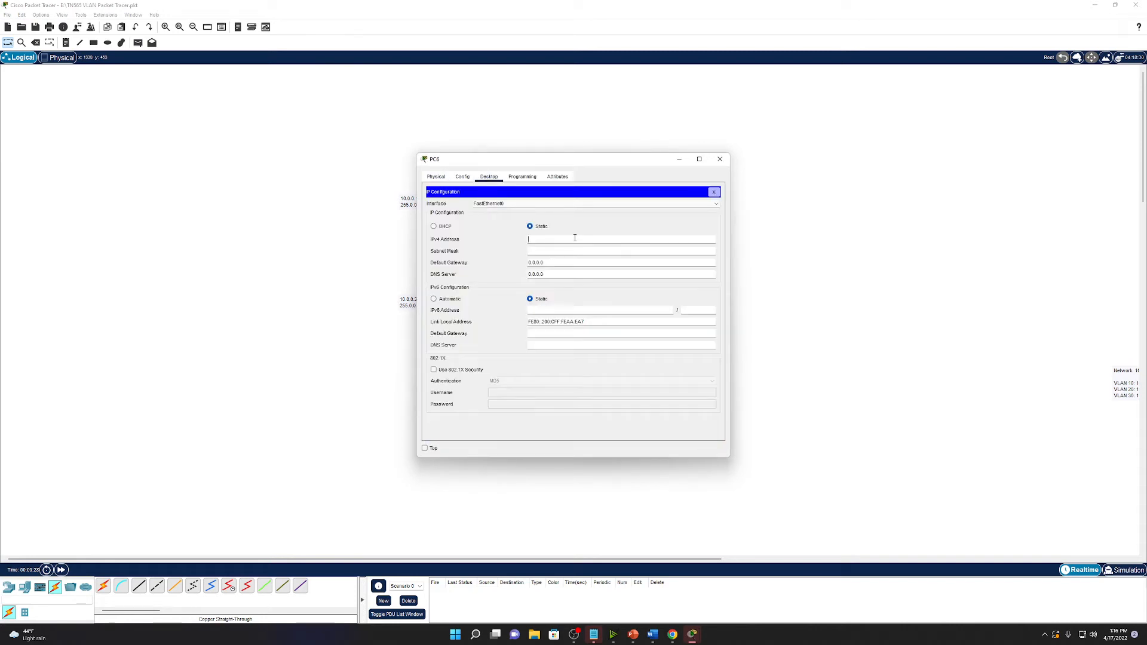
{"action": "type", "text": "10.0.0.4"}
{"action": "left_click", "coordinate": [720, 159]}
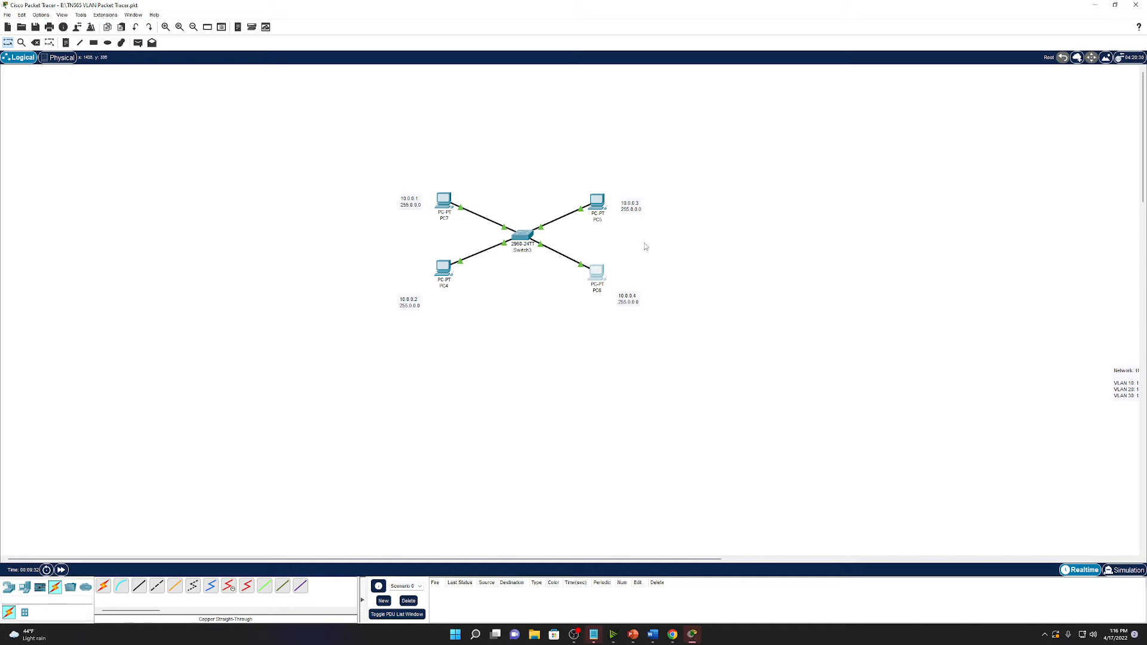
{"action": "left_click", "coordinate": [448, 199]}
{"action": "left_click_drag", "start_coordinate": [567, 159], "coordinate": [835, 143]}
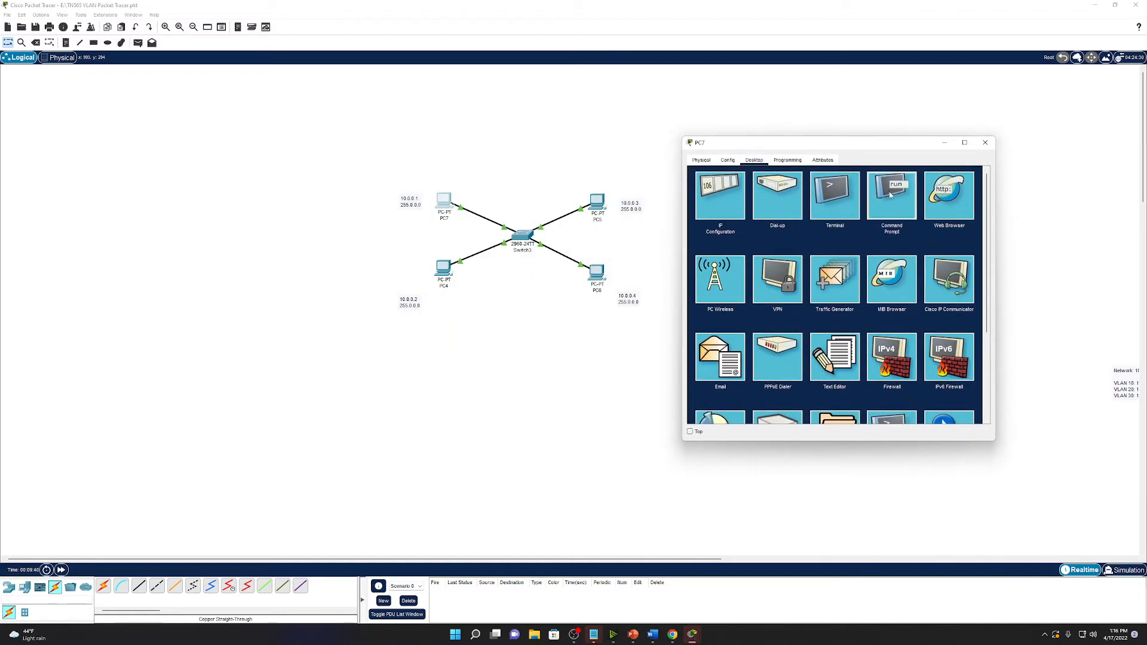
{"action": "left_click", "coordinate": [890, 195]}
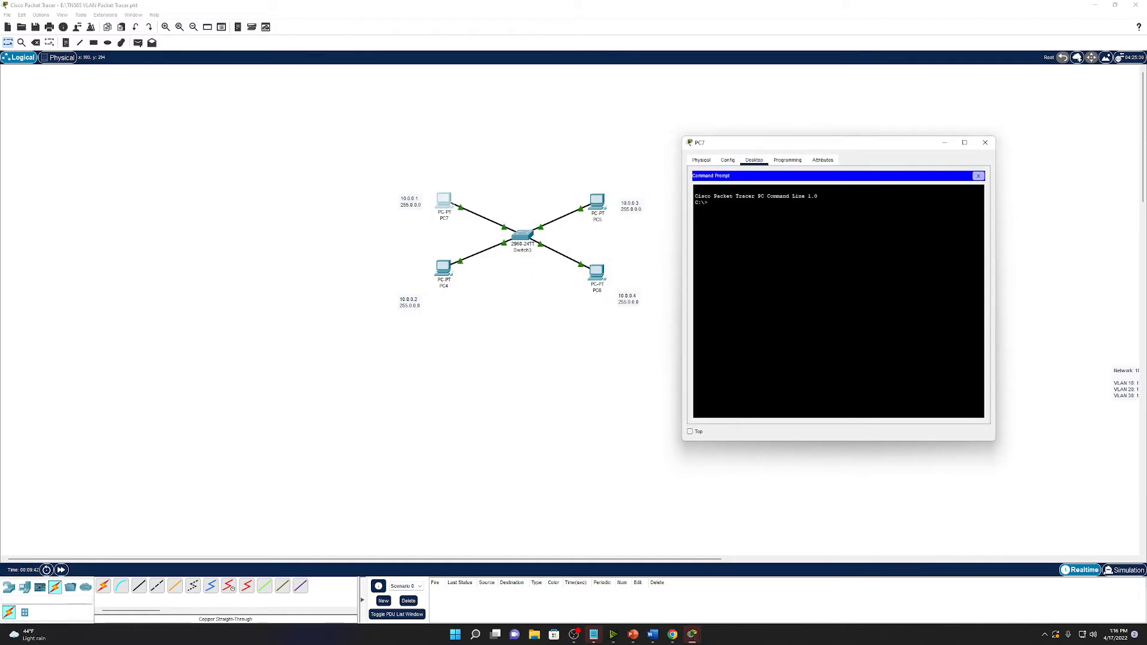
{"action": "type", "text": "PING 10.0.0.2"}
{"action": "key", "text": "Return"}
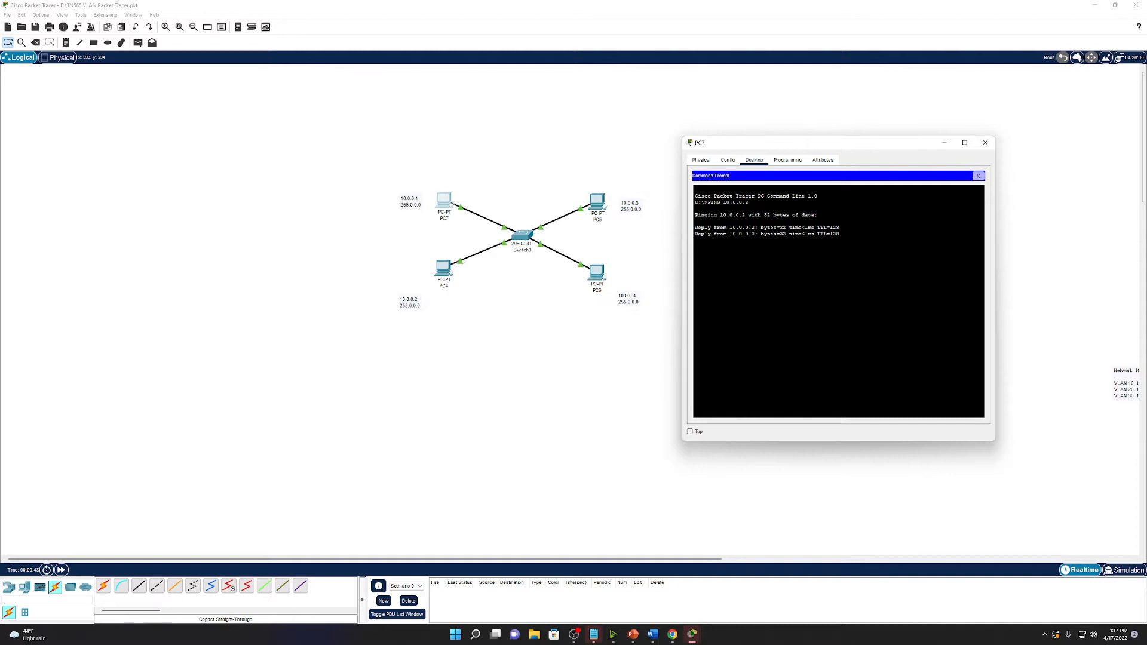
{"action": "key", "text": "Up"}
{"action": "key", "text": "BackSpace"}
{"action": "type", "text": "3"}
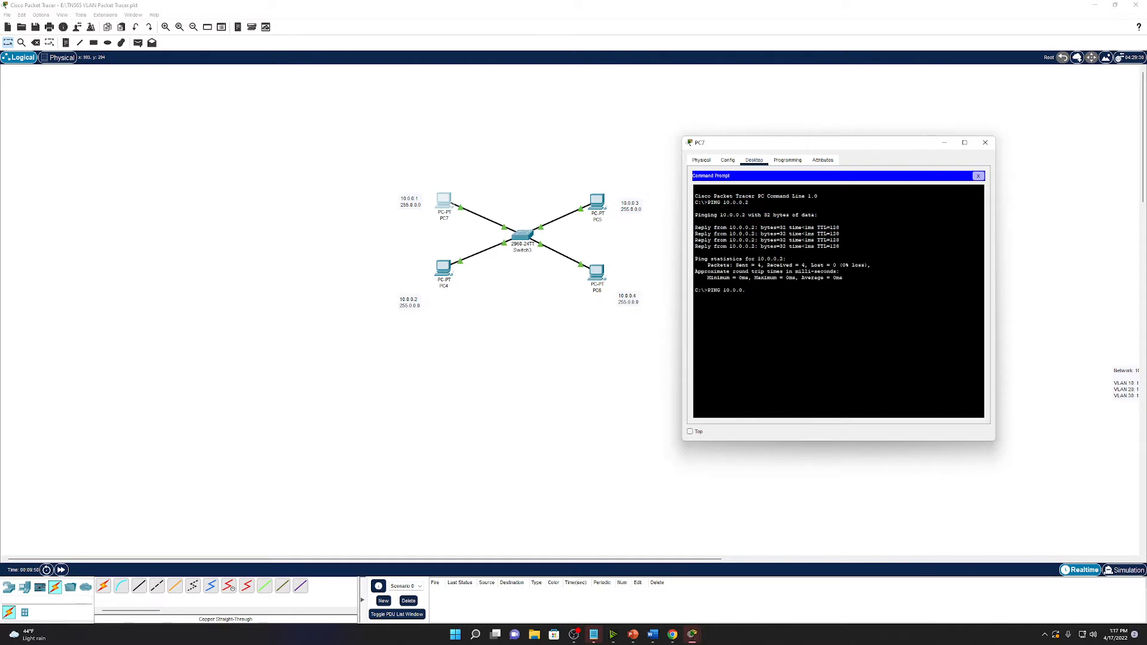
{"action": "key", "text": "Return"}
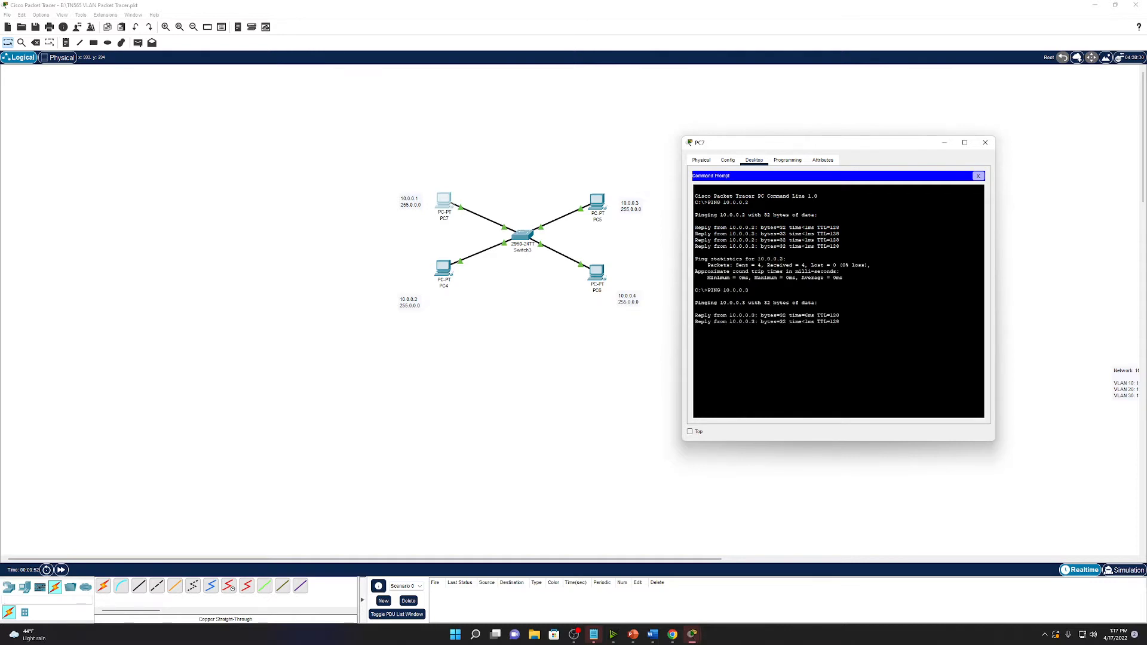
{"action": "key", "text": "Up"}
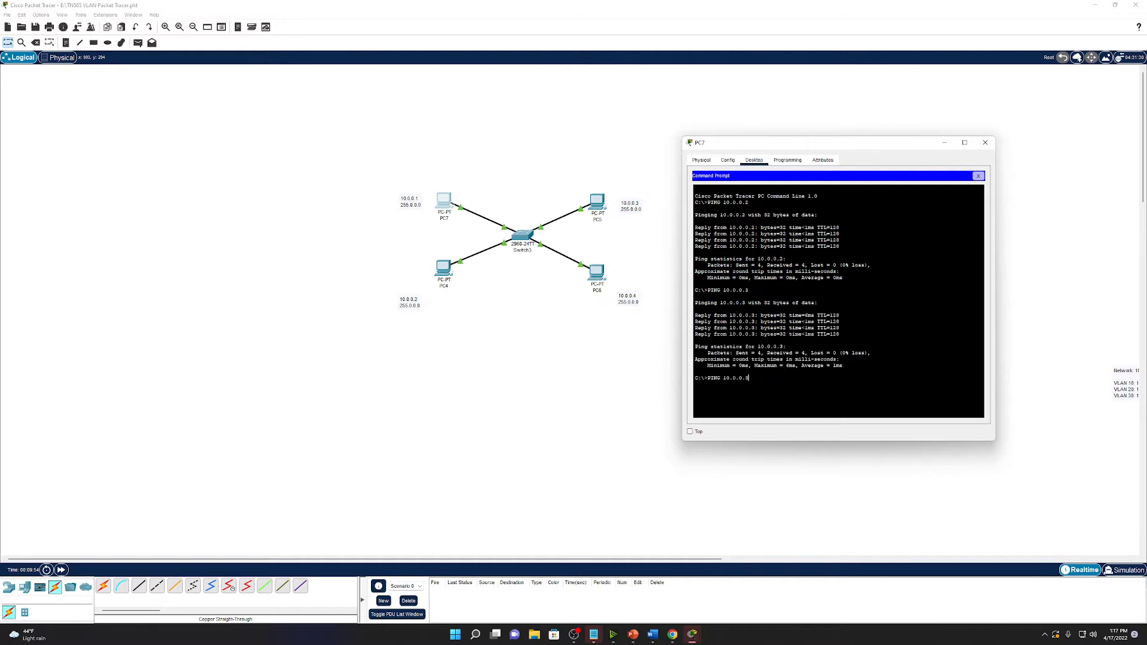
{"action": "type", "text": "4"}
{"action": "key", "text": "Return"}
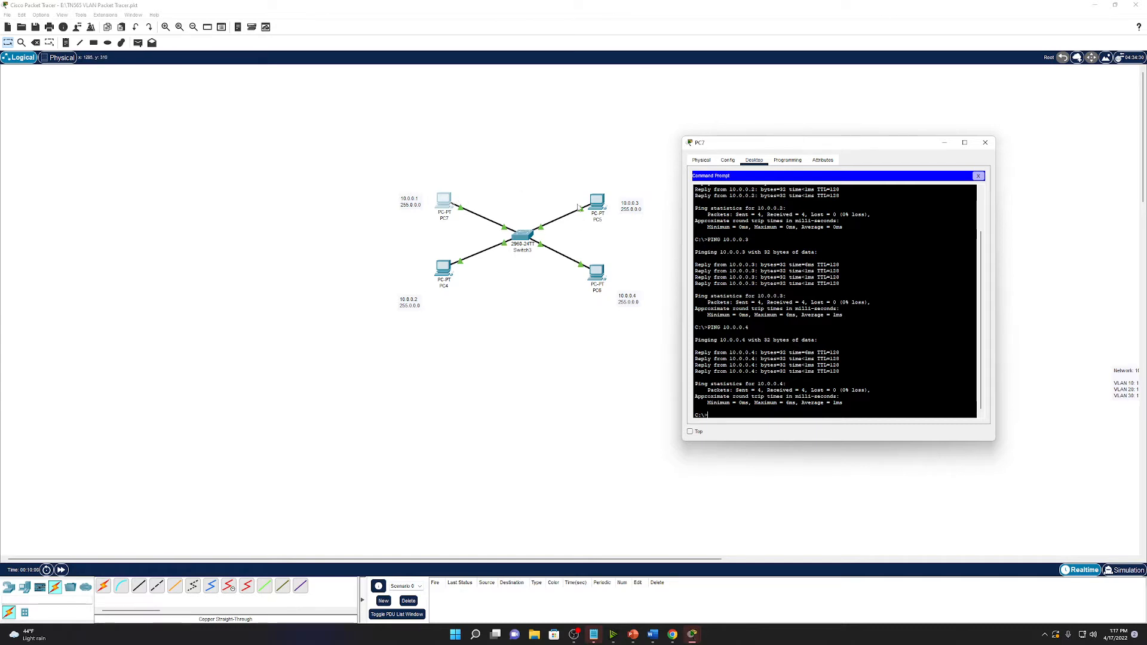
{"action": "left_click", "coordinate": [984, 144]}
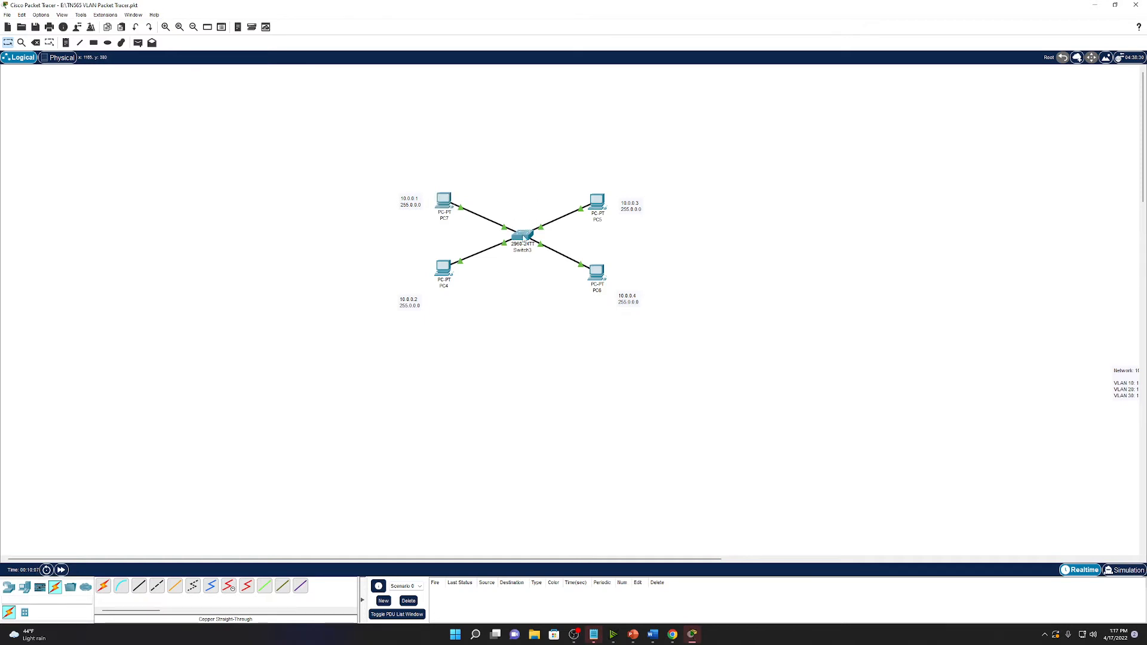
In Switch3's CLI, run enable and configure terminal, then type the interface vlan 10 command.
{"action": "left_click", "coordinate": [522, 237]}
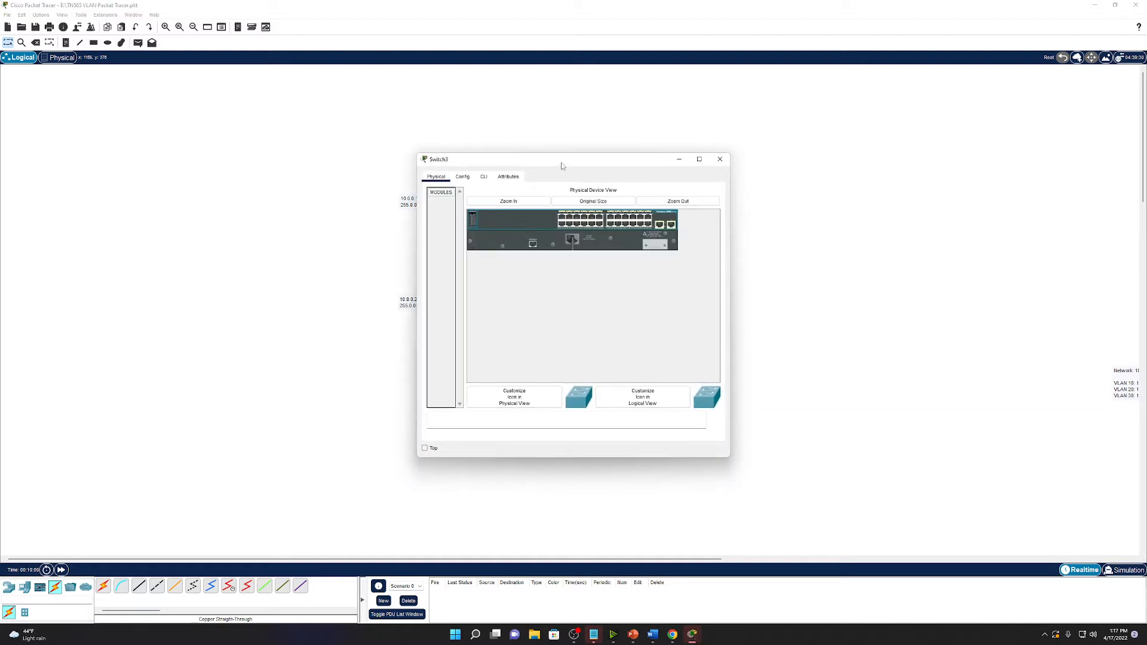
{"action": "left_click_drag", "start_coordinate": [561, 163], "coordinate": [872, 137]}
{"action": "left_click", "coordinate": [792, 150]}
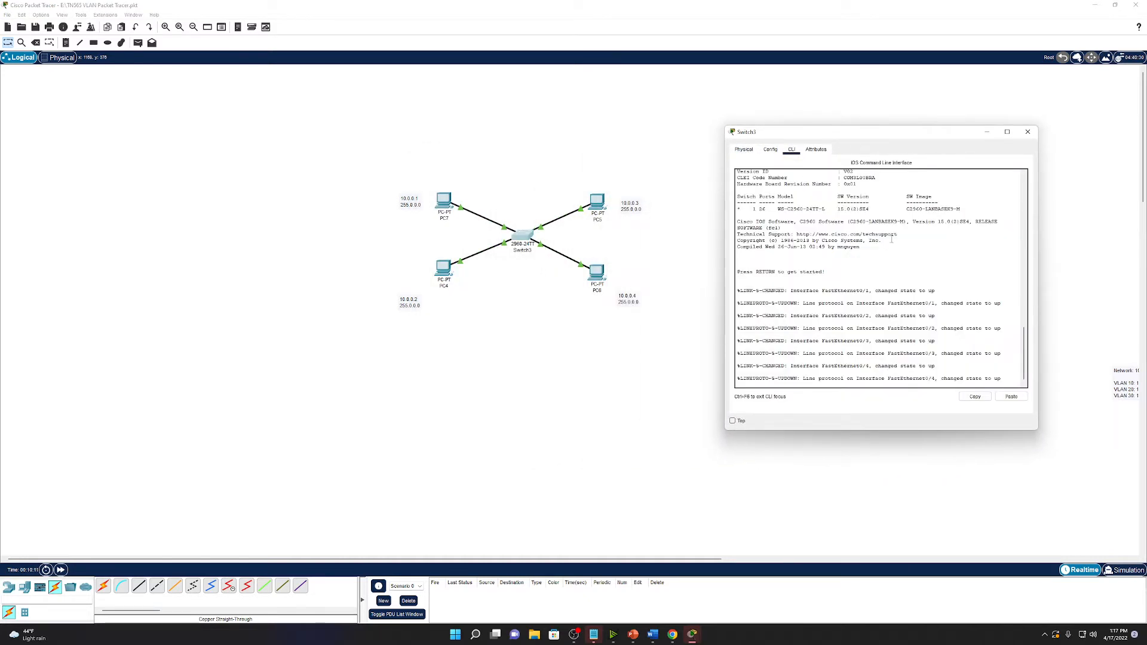
{"action": "key", "text": "Return"}
{"action": "key", "text": "Return"}
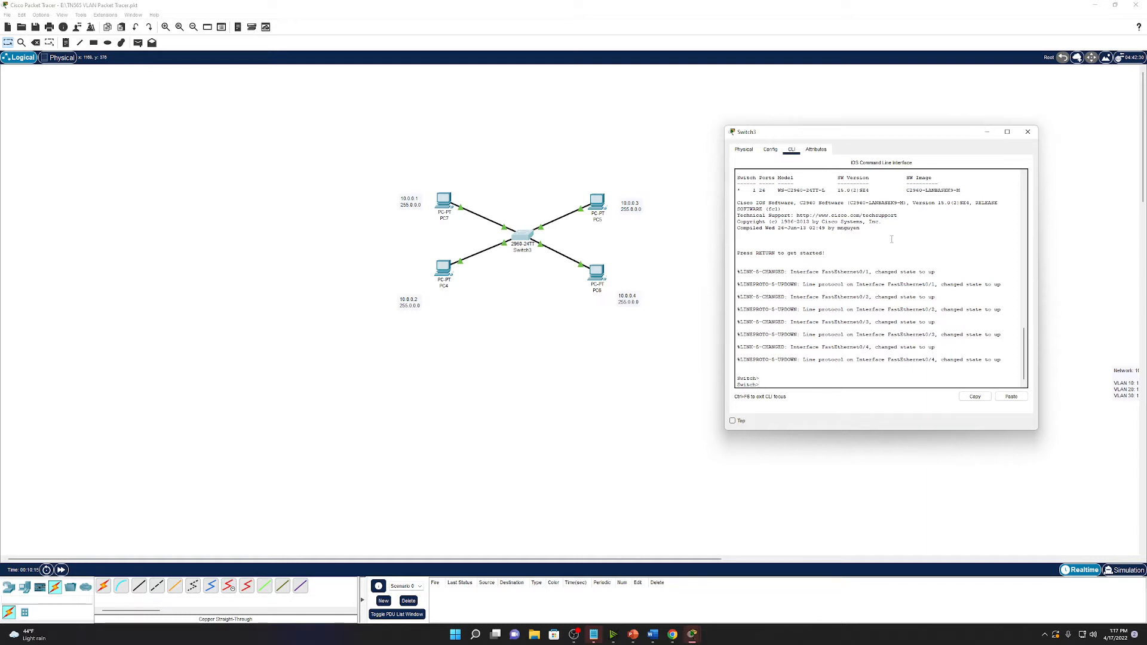
{"action": "type", "text": "enable"}
{"action": "key", "text": "Return"}
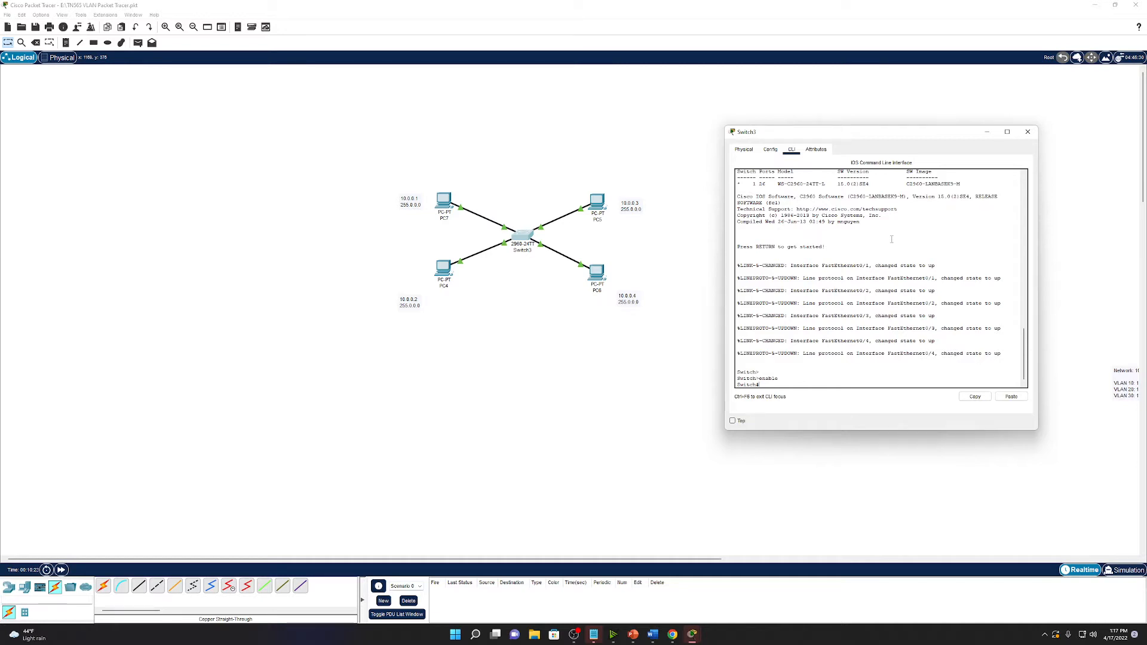
{"action": "type", "text": "configure ter"}
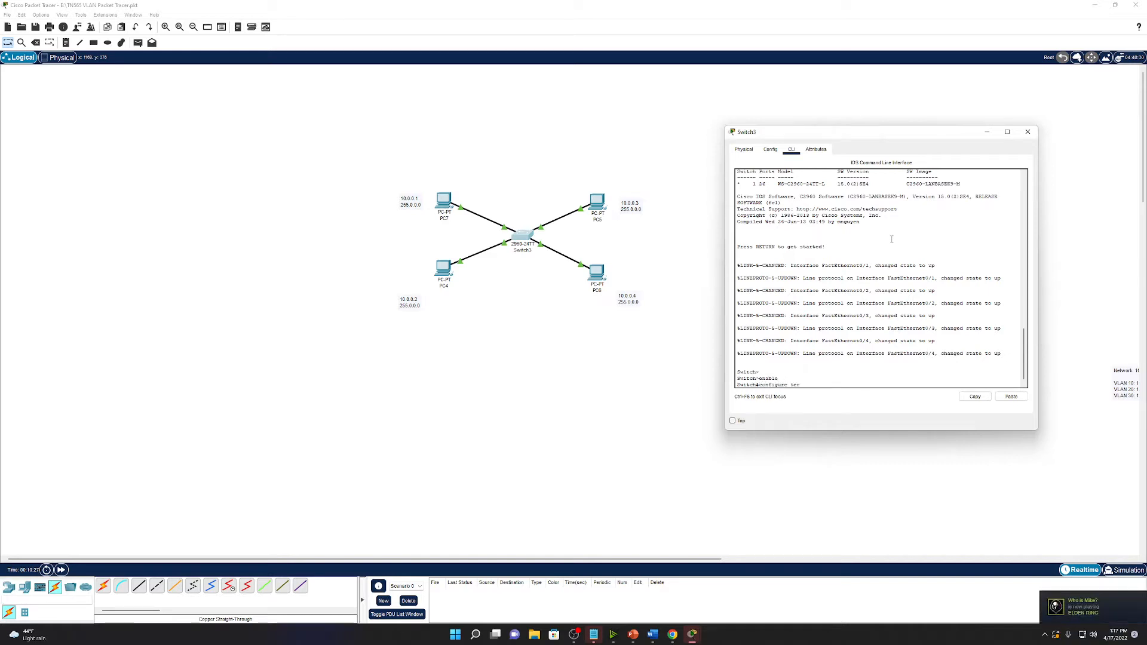
{"action": "type", "text": "minal"}
{"action": "key", "text": "Return"}
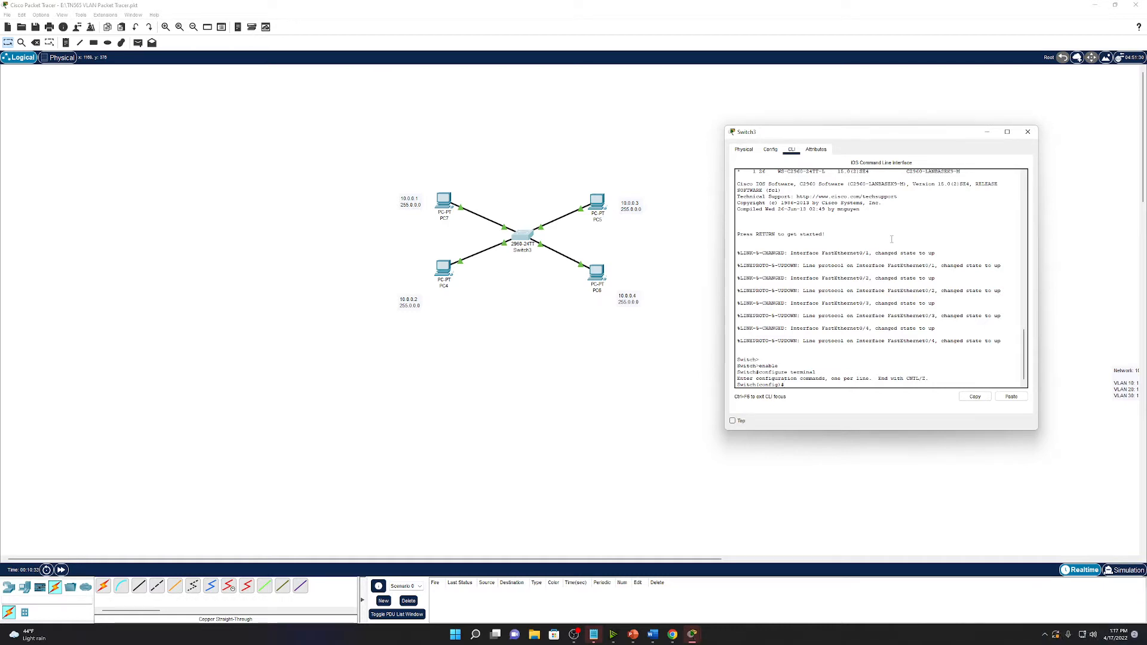
{"action": "type", "text": "interface v"}
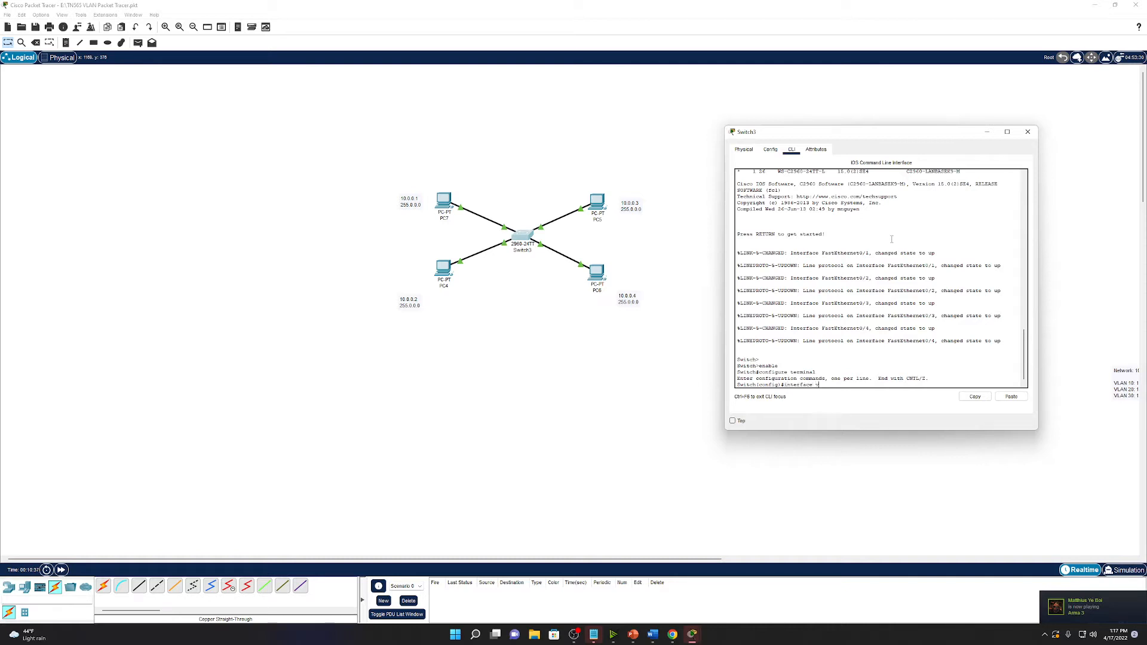
{"action": "type", "text": "lan"}
{"action": "key", "text": "BackSpace"}
{"action": "key", "text": "BackSpace"}
{"action": "key", "text": "BackSpace"}
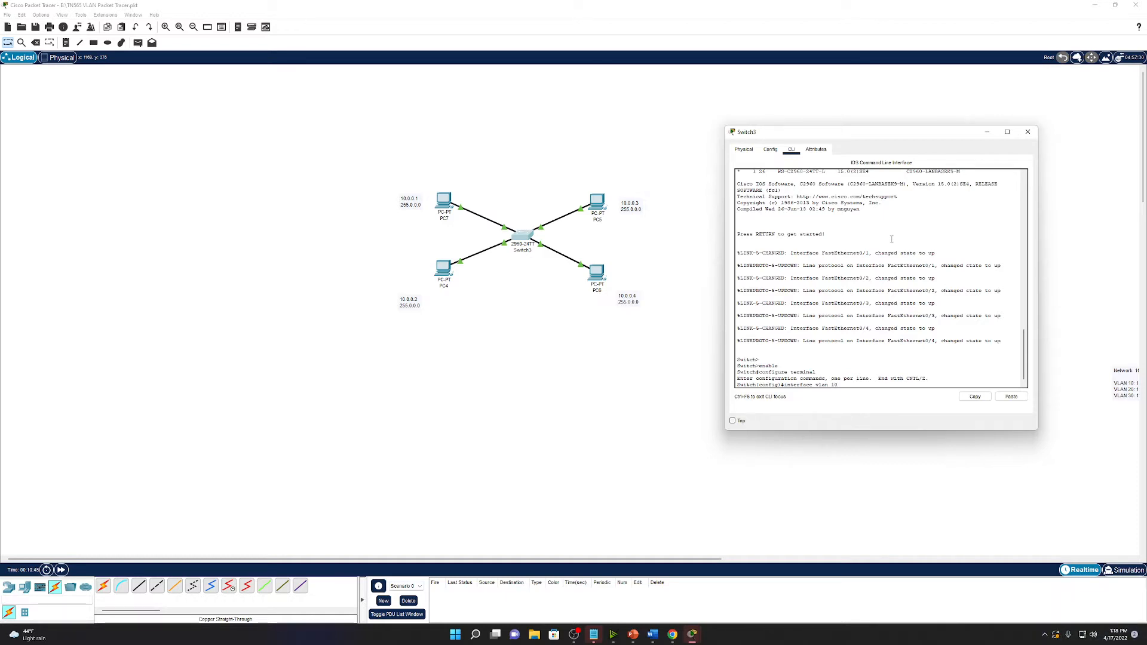
Enter interface vlan 10 and try applying the name VLAN10.
{"action": "key", "text": "Return"}
{"action": "type", "text": "name VLAN"}
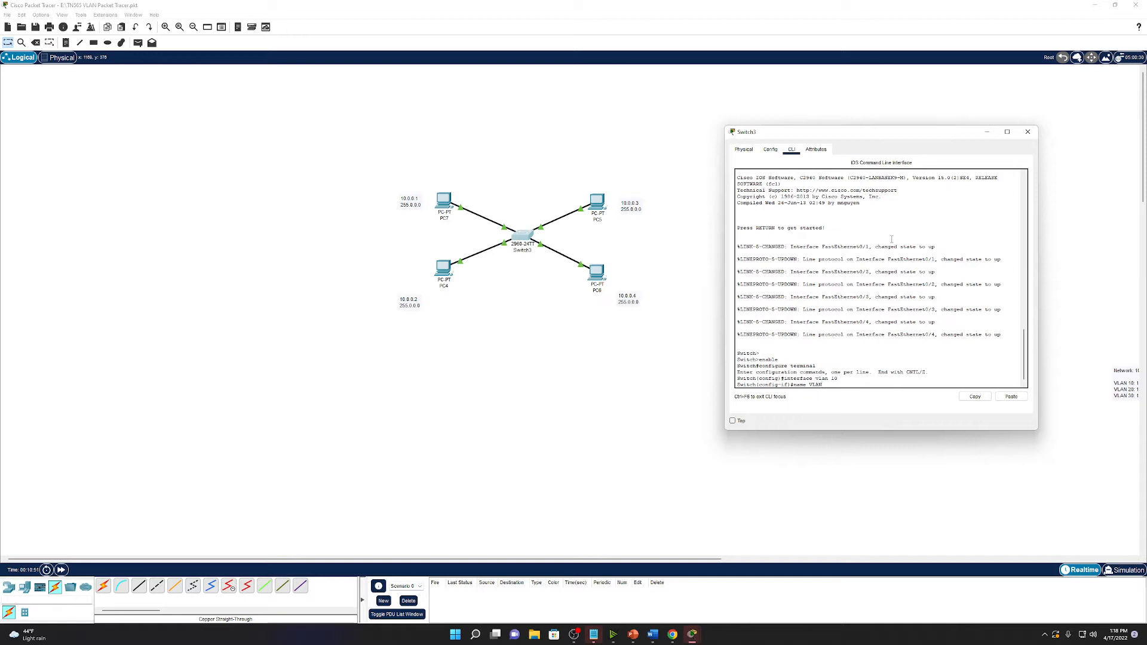
{"action": "type", "text": "1"}
{"action": "key", "text": "BackSpace"}
{"action": "key", "text": "BackSpace"}
{"action": "key", "text": "BackSpace"}
{"action": "key", "text": "BackSpace"}
{"action": "key", "text": "BackSpace"}
{"action": "type", "text": "?"}
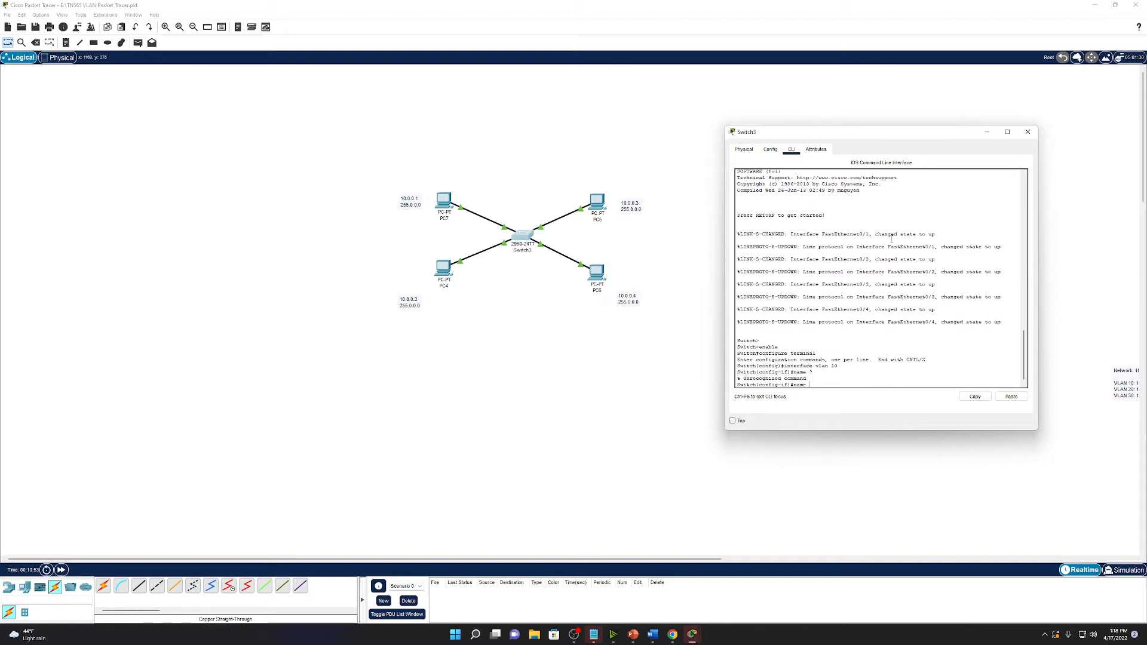
{"action": "key", "text": "Tab"}
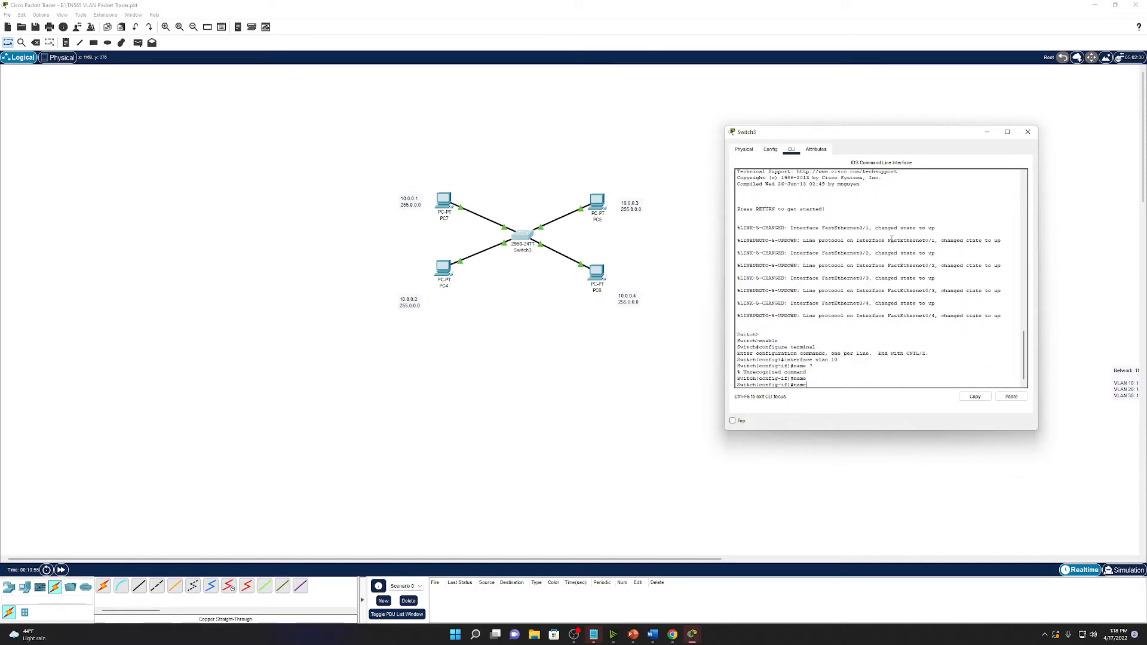
{"action": "type", "text": "VLAN"}
{"action": "key", "text": "BackSpace"}
{"action": "key", "text": "BackSpace"}
{"action": "type", "text": "10"}
{"action": "key", "text": "Return"}
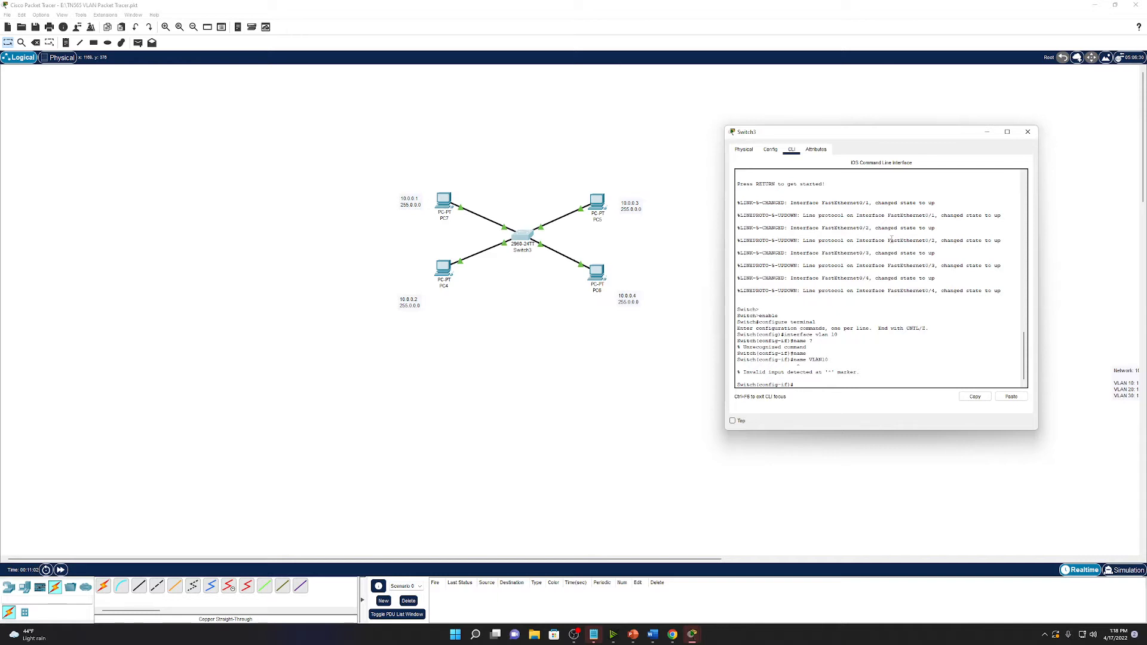
Create VLAN 10 and name it VLAN10.
{"action": "type", "text": "vlan 10"}
{"action": "key", "text": "Return"}
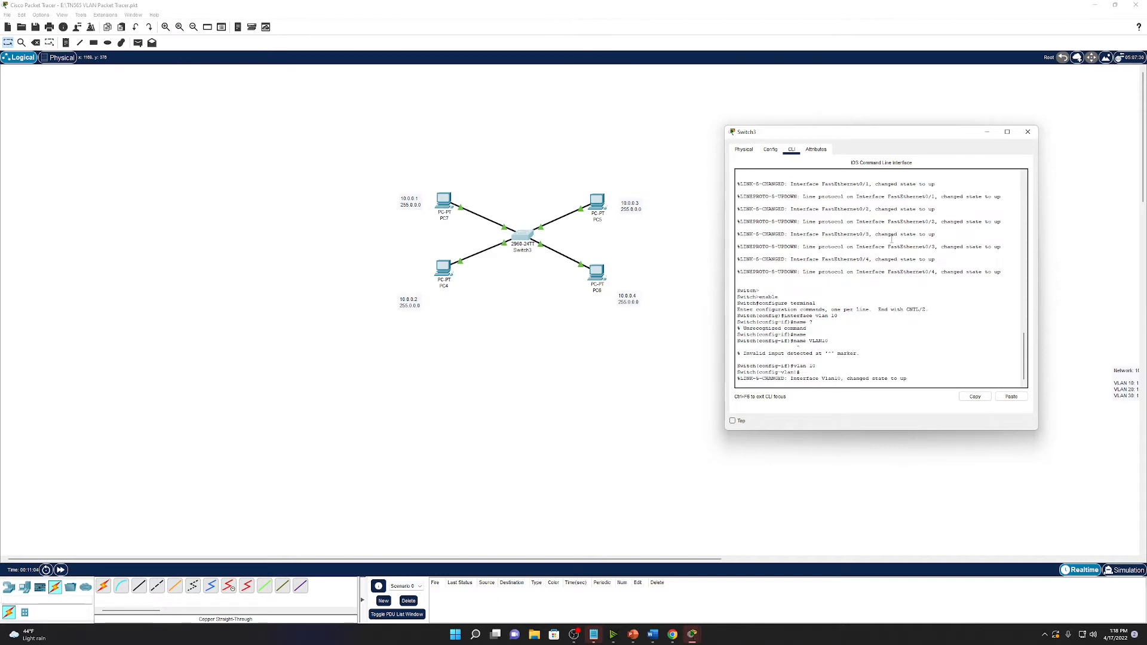
{"action": "key", "text": "Return"}
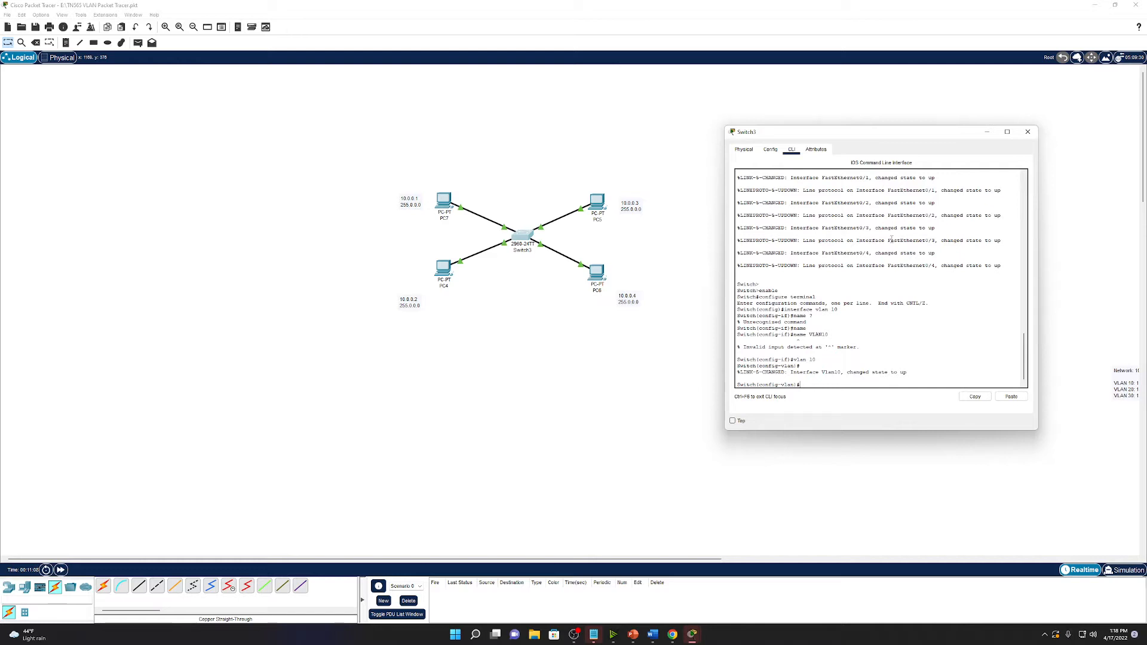
{"action": "type", "text": "name VLAN10"}
{"action": "key", "text": "Return"}
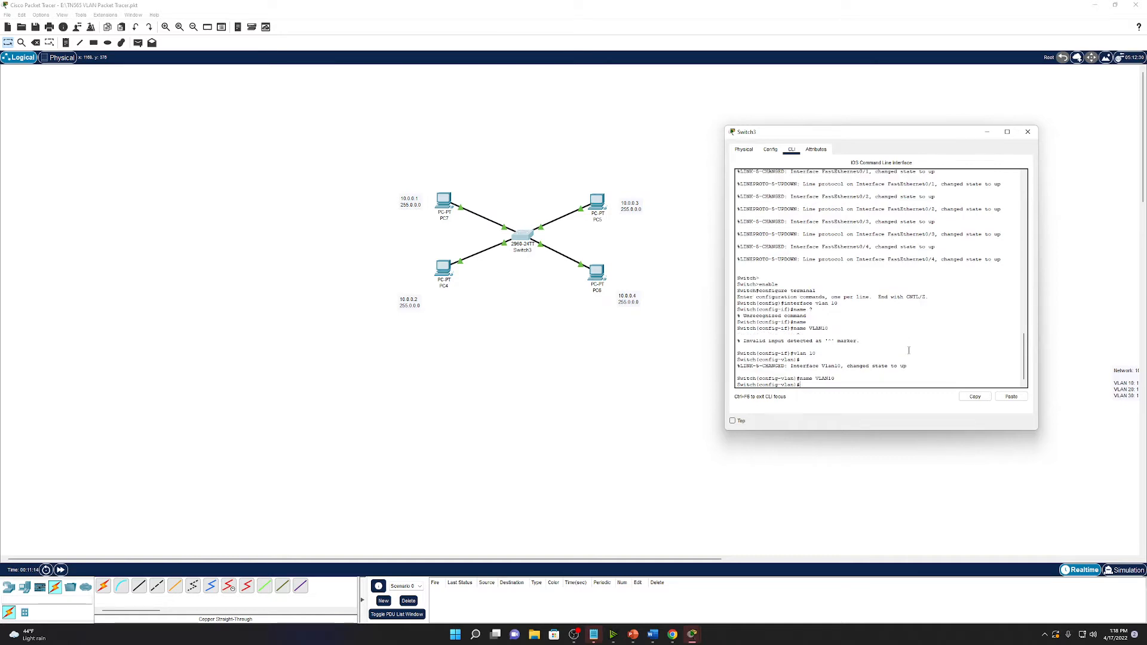
{"action": "mouse_move", "coordinate": [910, 365]}
{"action": "left_mouse_down"}
{"action": "mouse_move", "coordinate": [791, 368]}
{"action": "mouse_move", "coordinate": [906, 370]}
{"action": "left_mouse_up"}
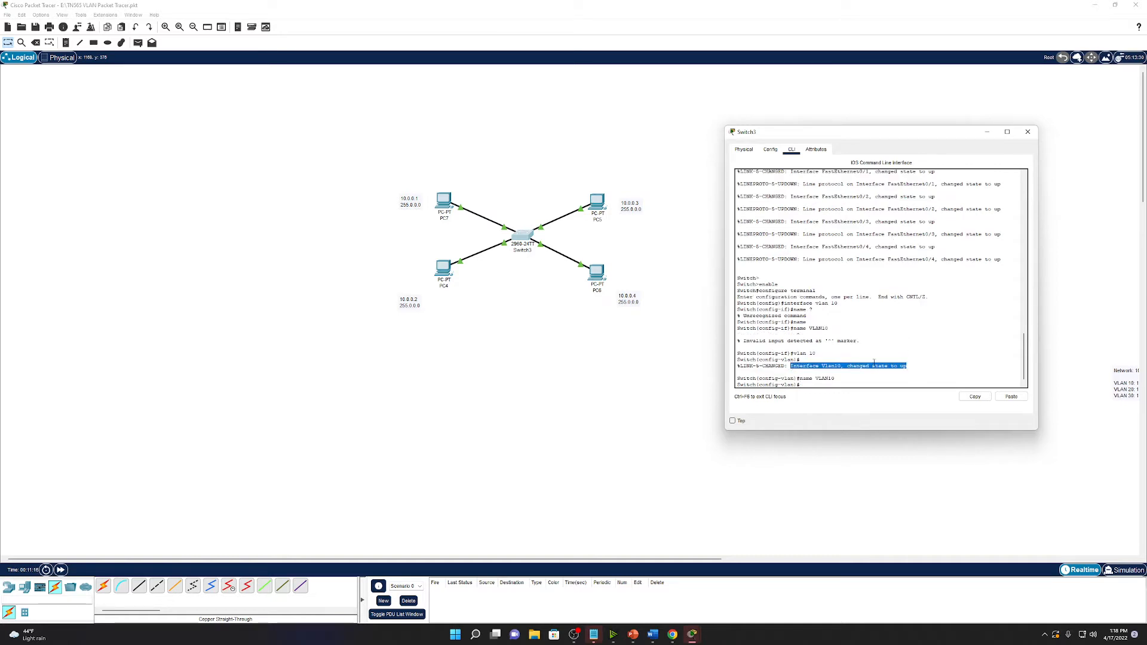
{"action": "left_click", "coordinate": [907, 370]}
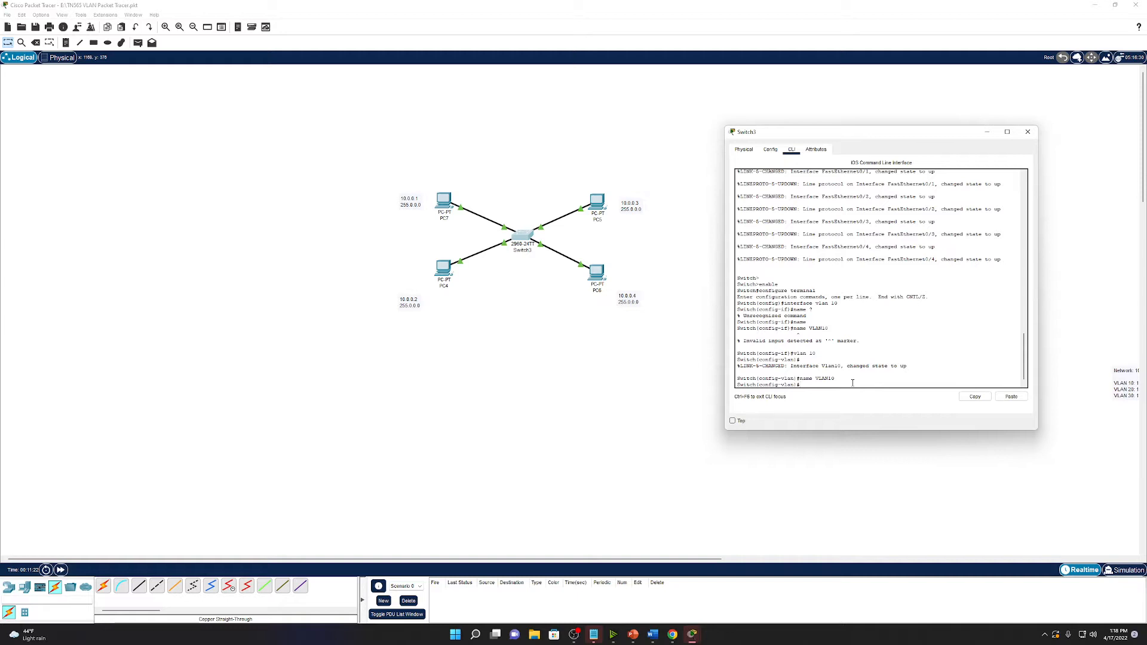
Create VLAN 20 named VLAN20 and enter interface vlan 20.
{"action": "key", "text": "Return"}
{"action": "type", "text": "itch(config-vlan)#int v"}
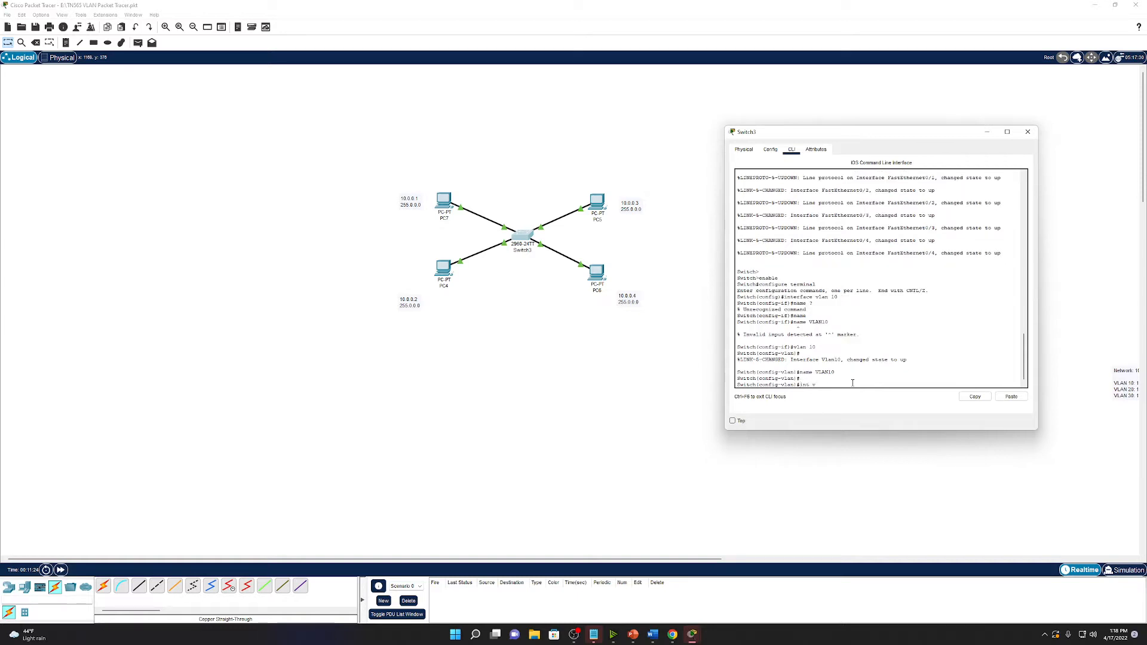
{"action": "type", "text": "n"}
{"action": "key", "text": "BackSpace"}
{"action": "key", "text": "BackSpace"}
{"action": "type", "text": "vlan 20"}
{"action": "key", "text": "Return"}
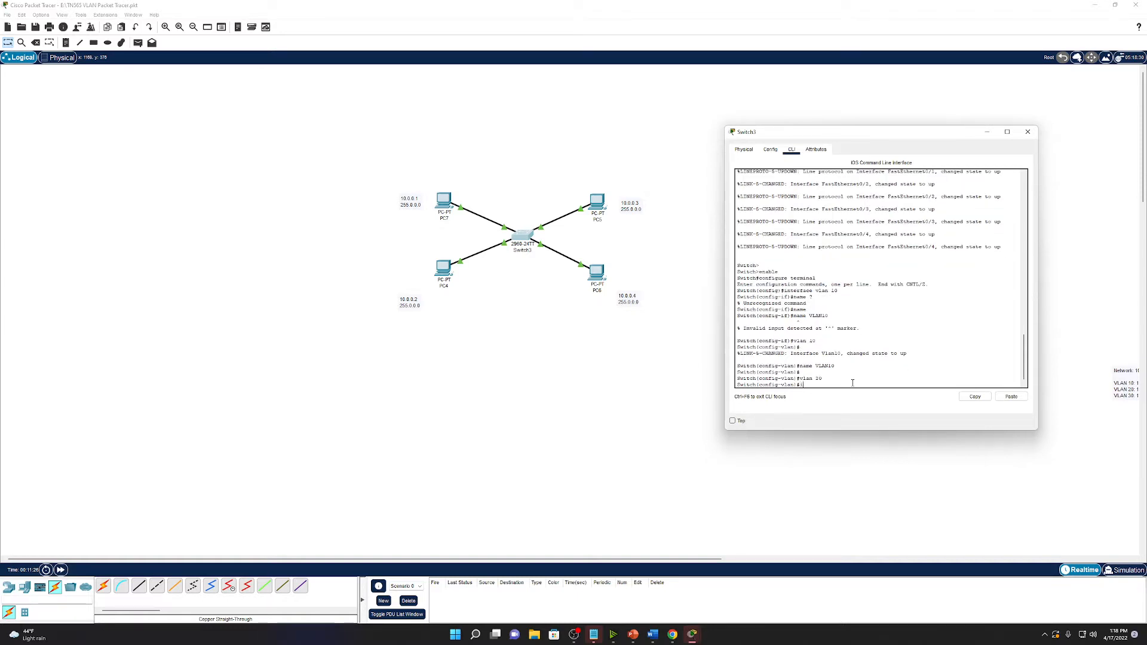
{"action": "type", "text": "name VLAN20"}
{"action": "key", "text": "Return"}
{"action": "type", "text": "int vlan 20"}
{"action": "key", "text": "Return"}
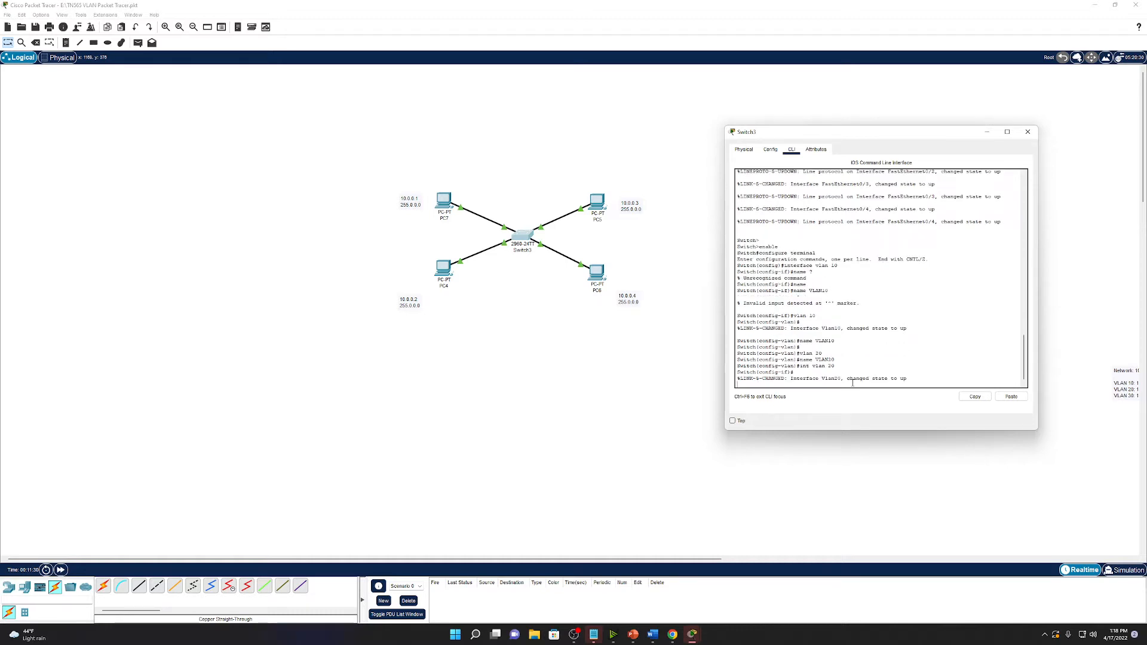
Review the Vlan20 link-up message and the entered commands in the console.
{"action": "left_click_drag", "start_coordinate": [907, 378], "coordinate": [790, 378]}
{"action": "left_click_drag", "start_coordinate": [799, 365], "coordinate": [800, 369]}
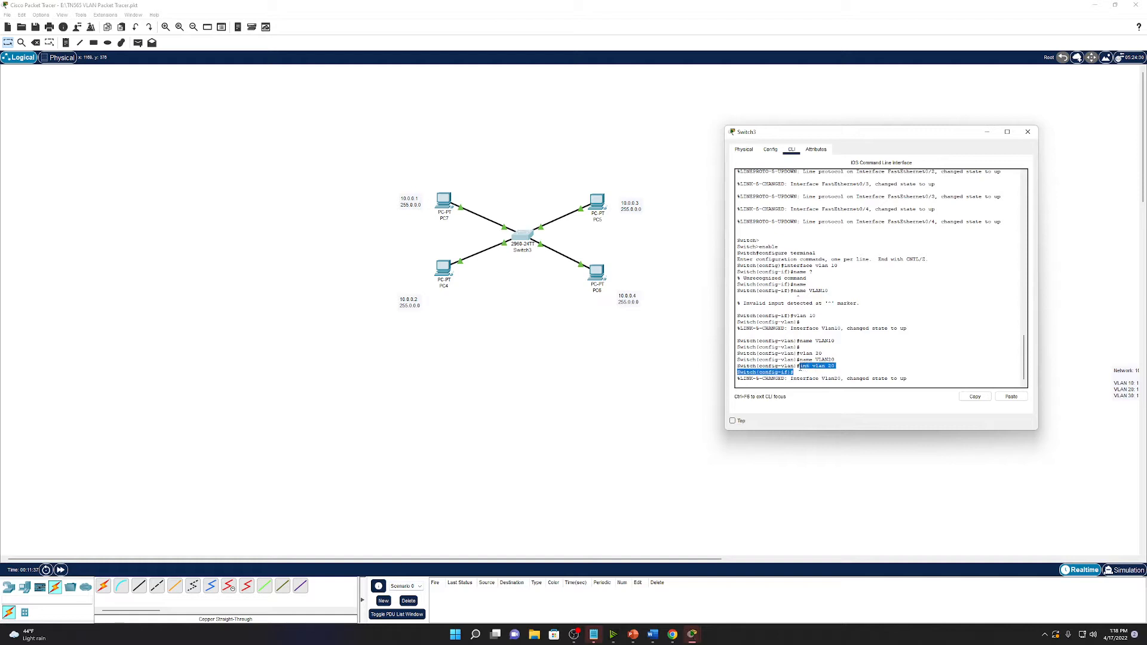
{"action": "left_click", "coordinate": [800, 368]}
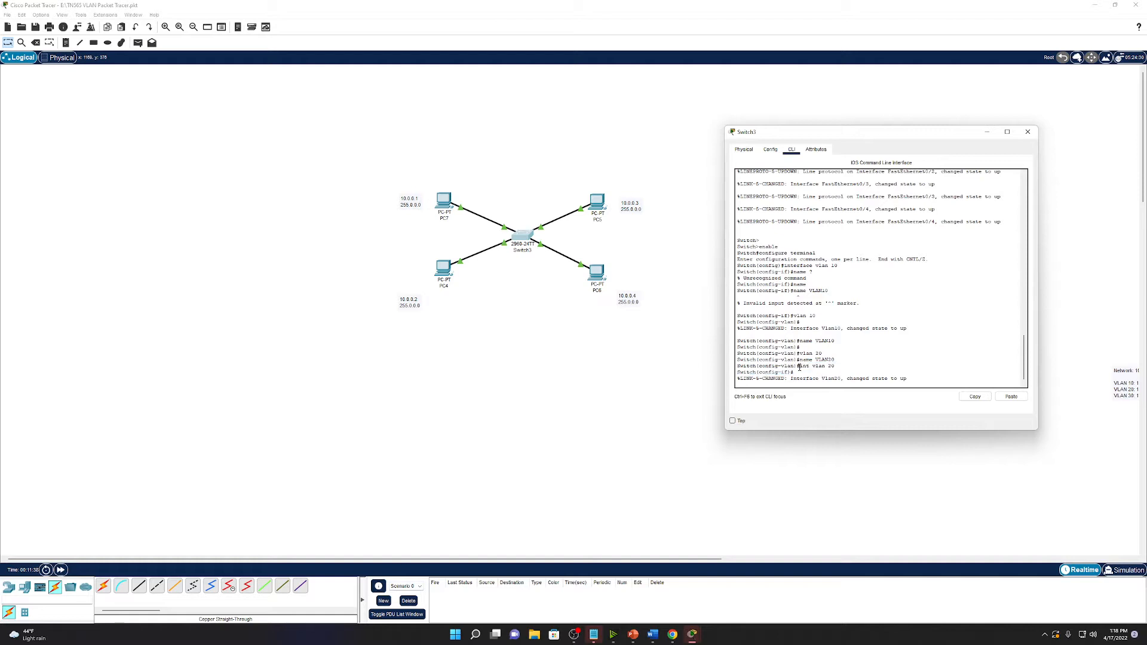
{"action": "left_click_drag", "start_coordinate": [836, 365], "coordinate": [820, 359]}
{"action": "left_click", "coordinate": [820, 360]}
{"action": "left_click_drag", "start_coordinate": [907, 379], "coordinate": [793, 380]}
{"action": "key", "text": "Return"}
{"action": "key", "text": "Return"}
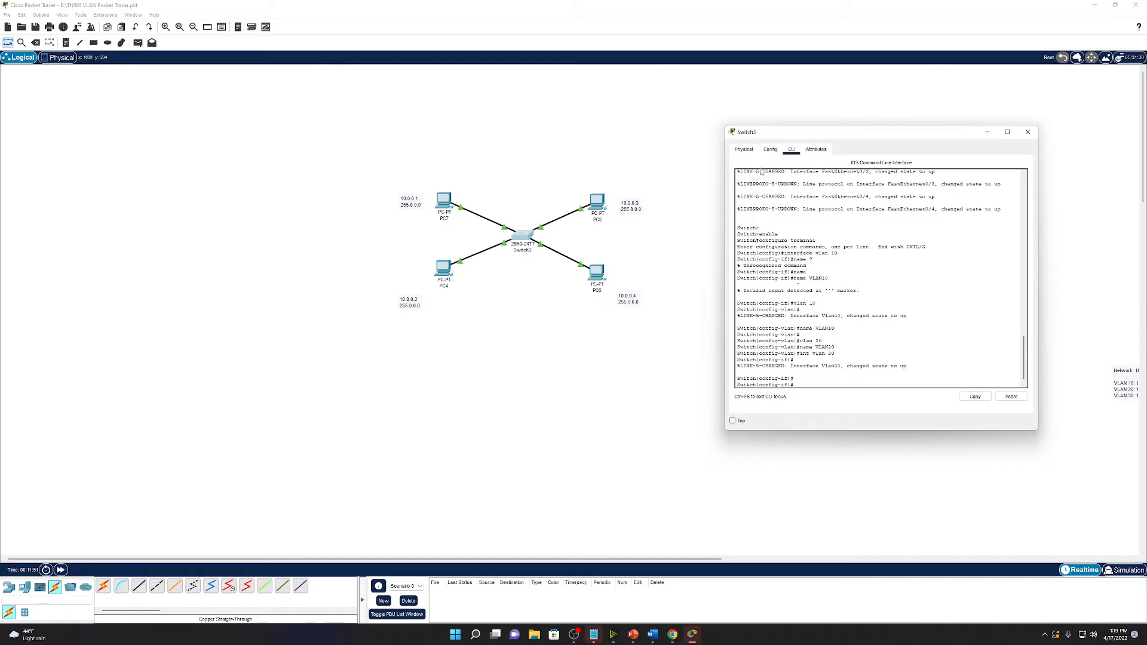
Close Switch3's window and re-plug the first two PC cables into new Switch3 ports.
{"action": "left_click", "coordinate": [1028, 131]}
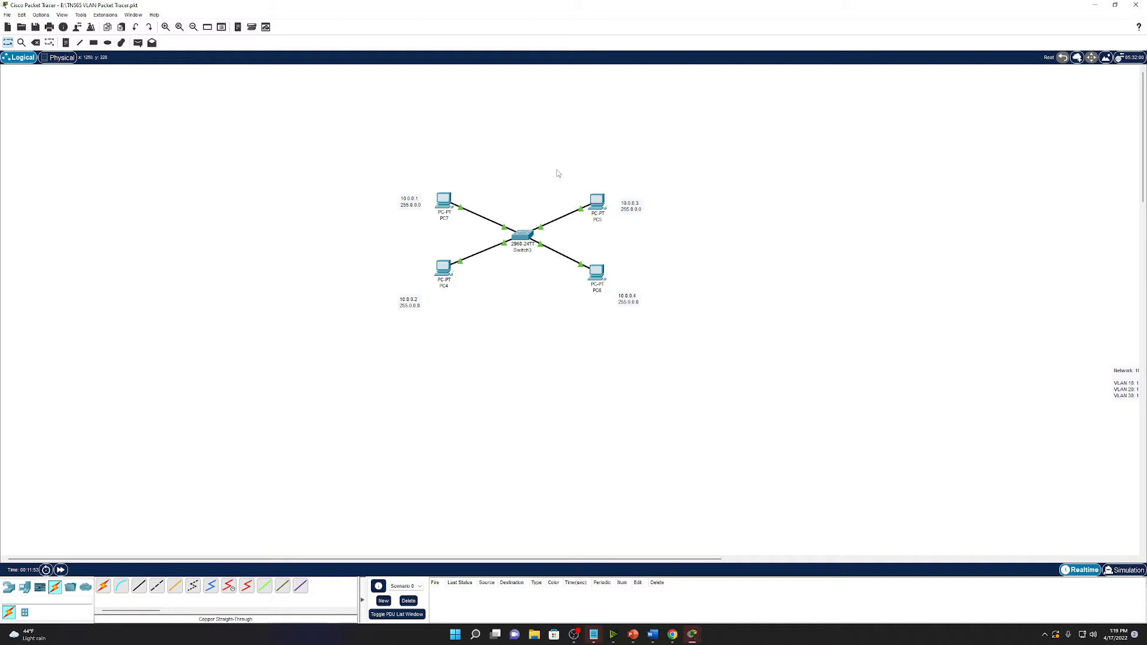
{"action": "left_click", "coordinate": [517, 235]}
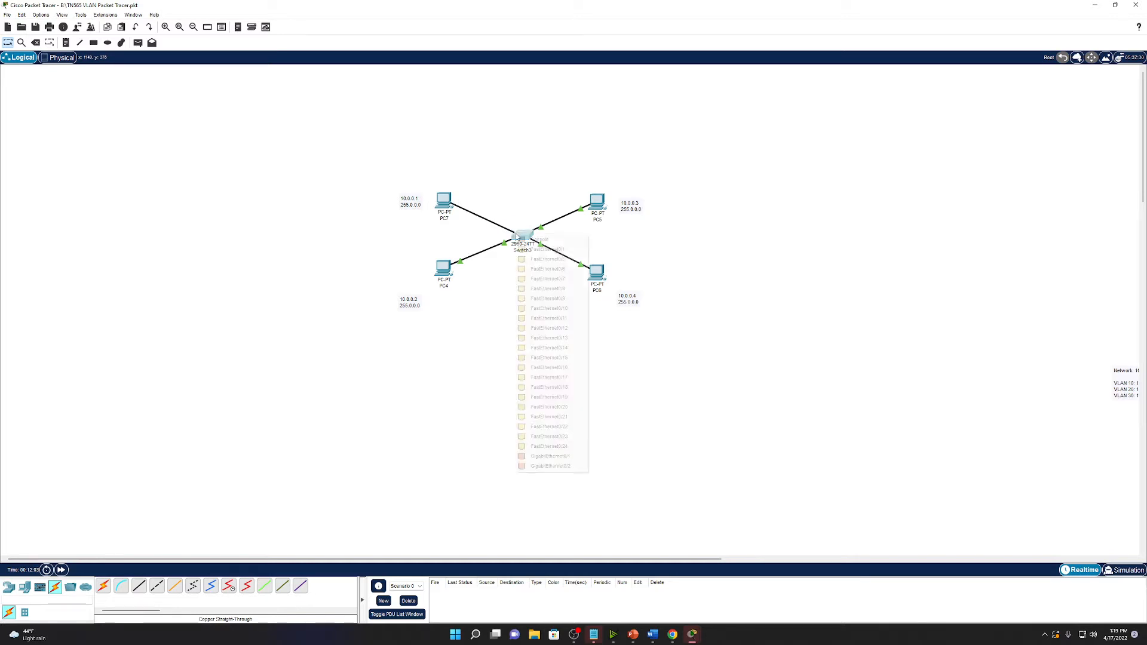
{"action": "left_click", "coordinate": [568, 253]}
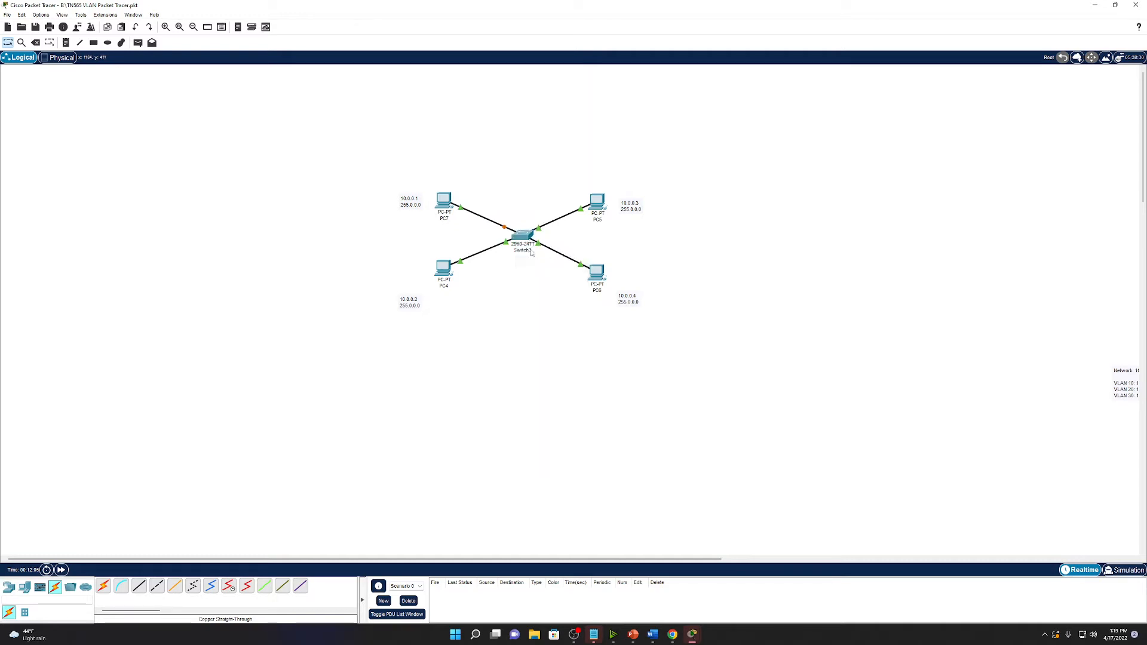
{"action": "left_click", "coordinate": [521, 237]}
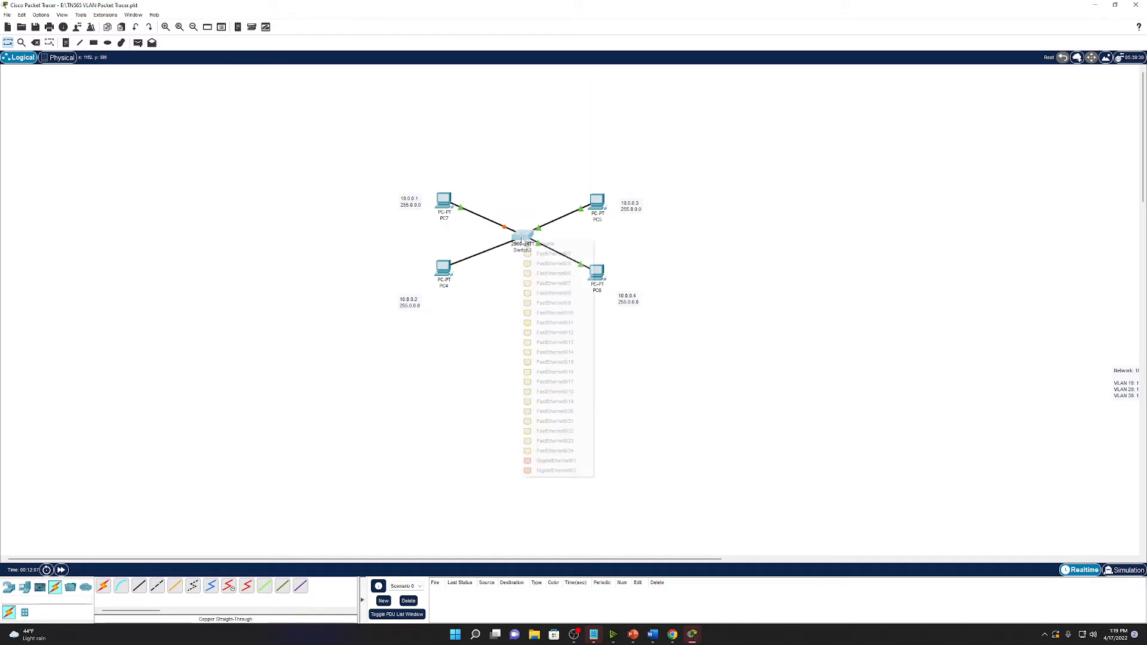
{"action": "left_click", "coordinate": [552, 255]}
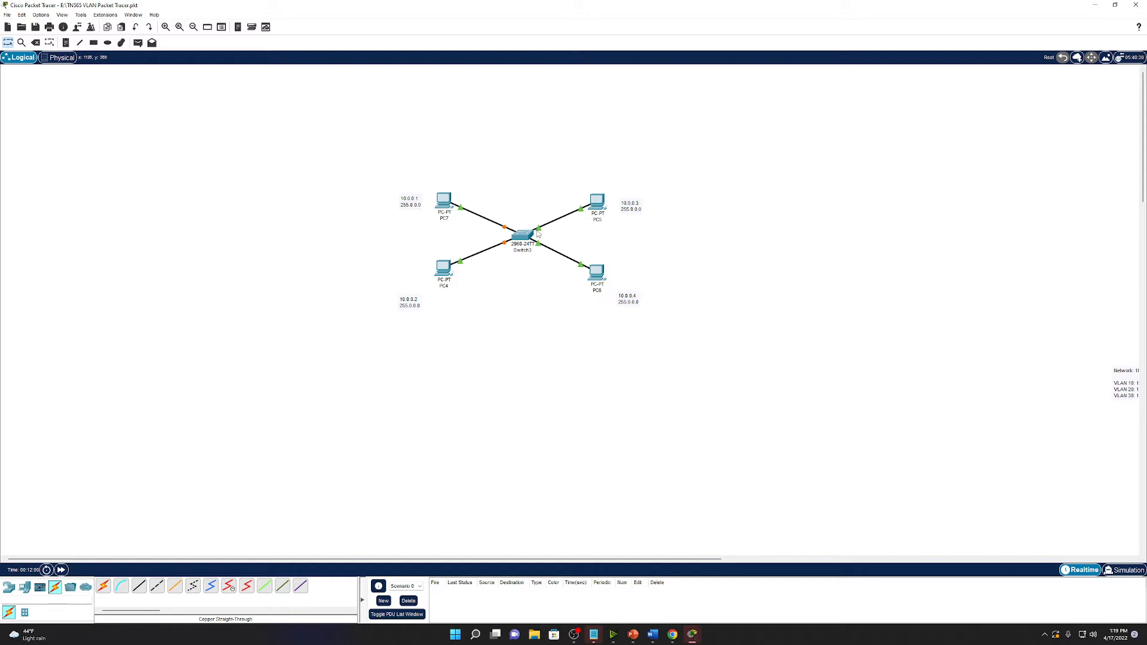
Move PC5's and PC6's cables to new Switch3 ports, fast-forward time, and reopen Switch3's CLI.
{"action": "left_click", "coordinate": [539, 229]}
{"action": "left_click", "coordinate": [524, 234]}
{"action": "left_click", "coordinate": [539, 250]}
{"action": "left_click", "coordinate": [540, 249]}
{"action": "left_click", "coordinate": [515, 234]}
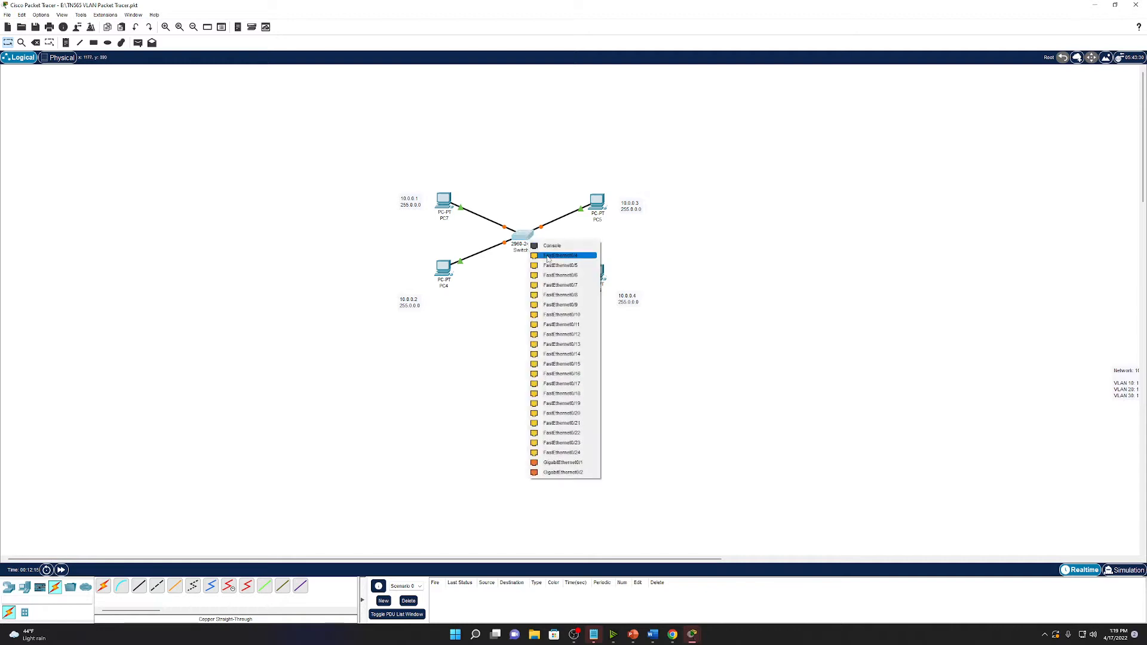
{"action": "left_click", "coordinate": [547, 258]}
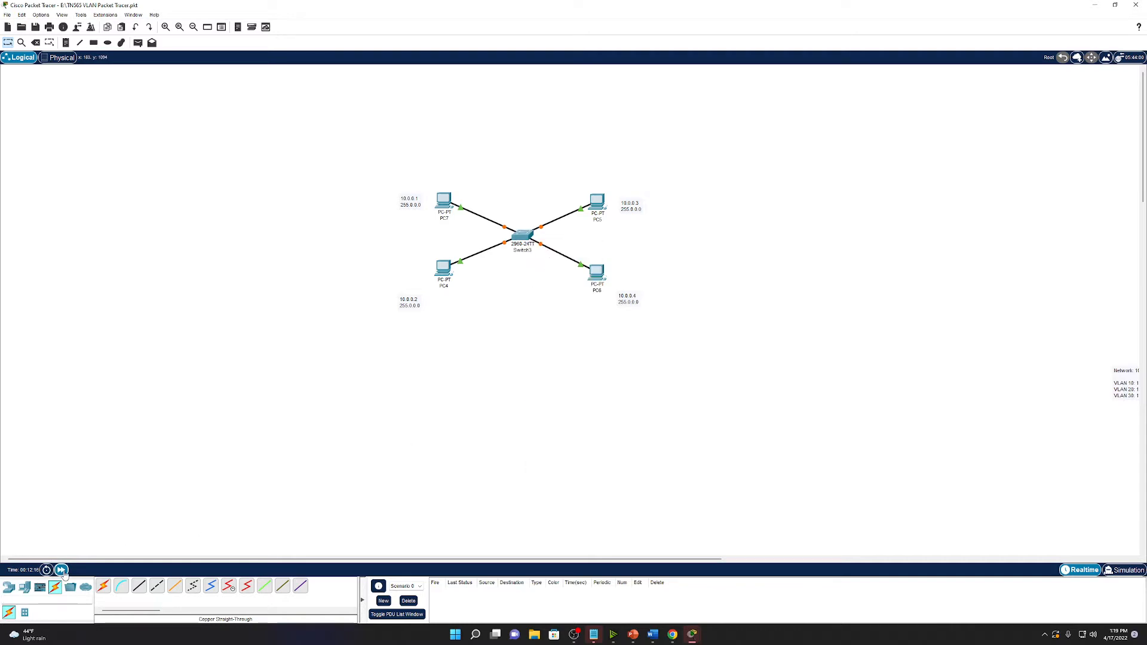
{"action": "left_click", "coordinate": [60, 569]}
{"action": "left_click", "coordinate": [545, 232]}
Select interface Fa0/1 on Switch3 and set it to switchport access mode.
{"action": "key", "text": "Return"}
{"action": "key", "text": "Return"}
{"action": "key", "text": "Return"}
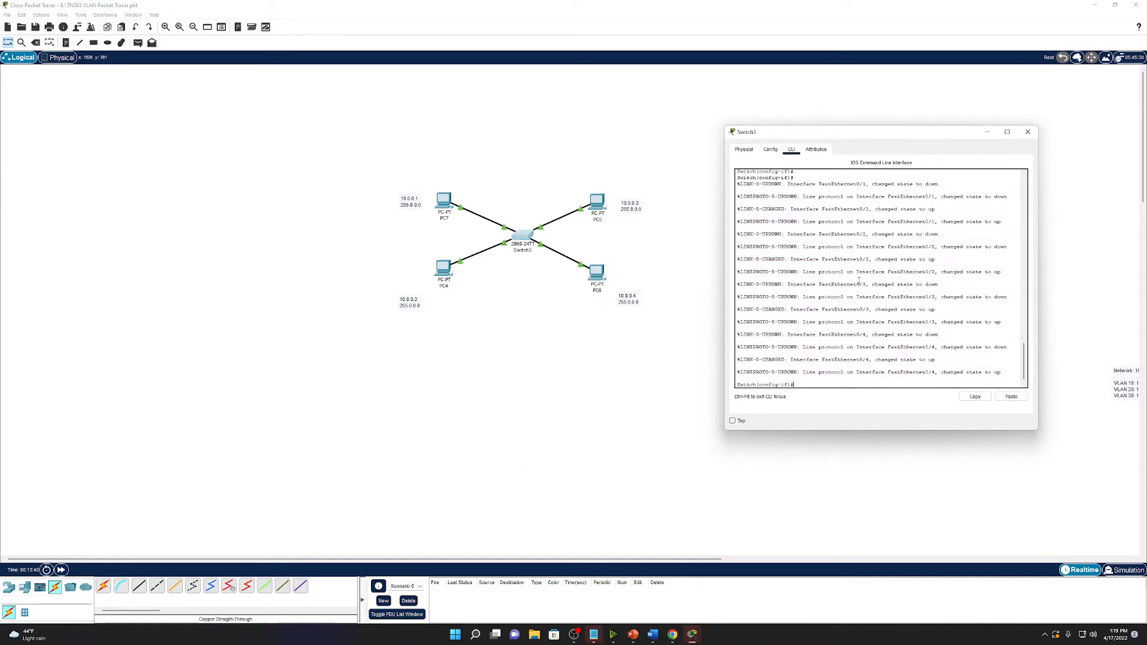
{"action": "type", "text": "interface "}
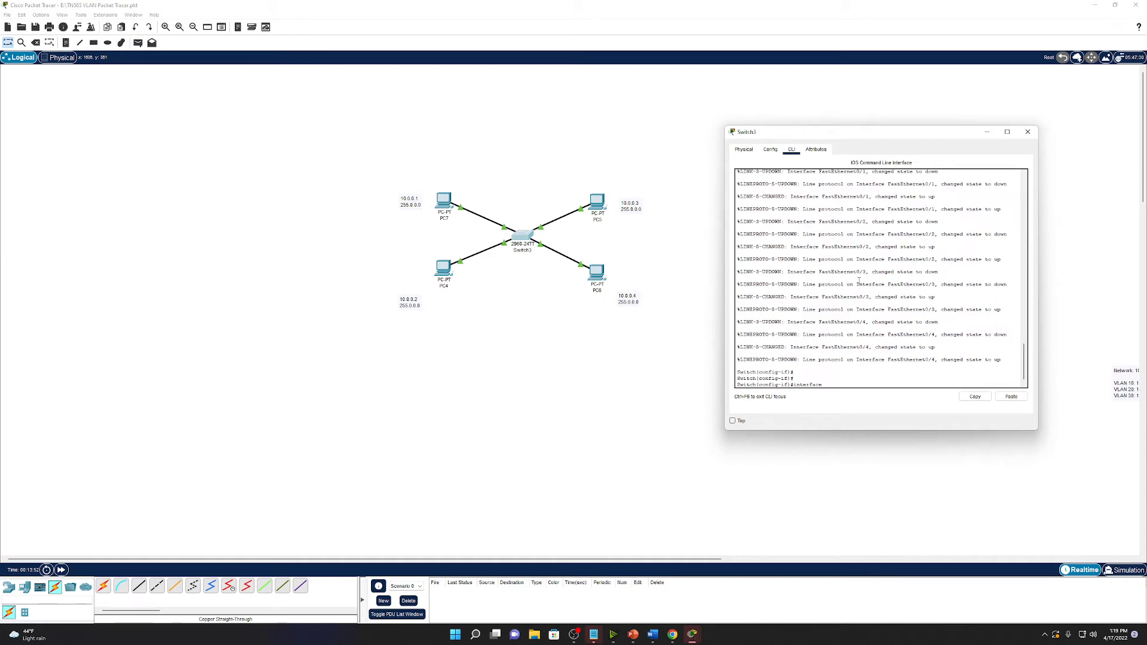
{"action": "type", "text": "Fa0/1"}
{"action": "key", "text": "Return"}
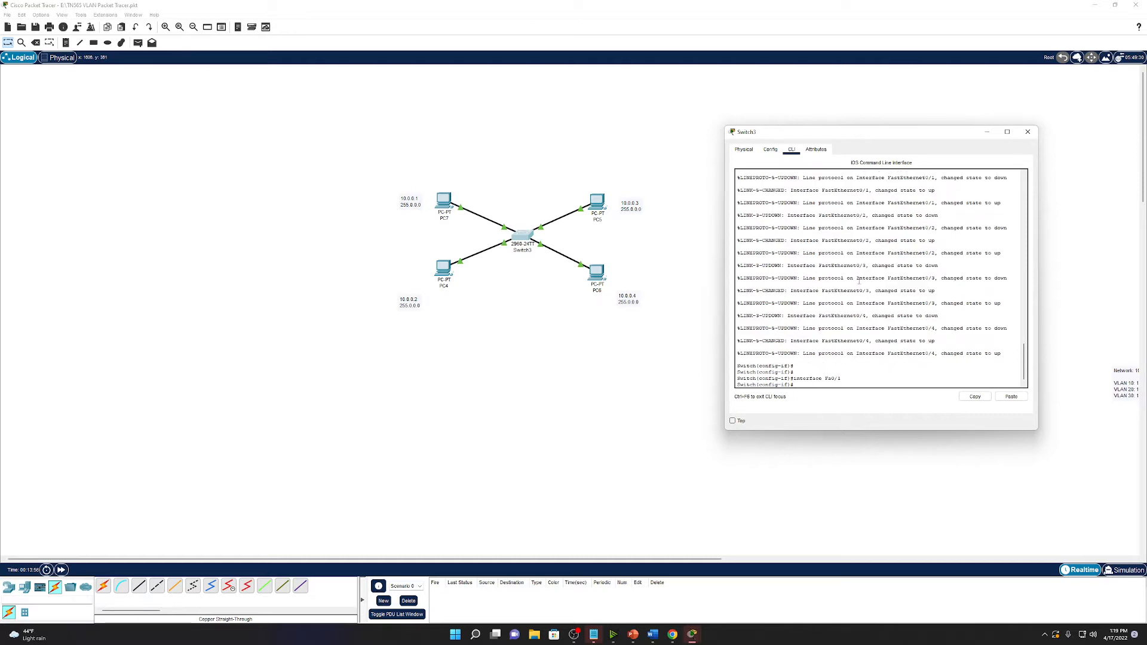
{"action": "type", "text": "swit"}
{"action": "type", "text": "chport mode ac"}
{"action": "type", "text": "tive"}
{"action": "key", "text": "BackSpace"}
{"action": "key", "text": "BackSpace"}
{"action": "key", "text": "BackSpace"}
{"action": "key", "text": "BackSpace"}
{"action": "key", "text": "Return"}
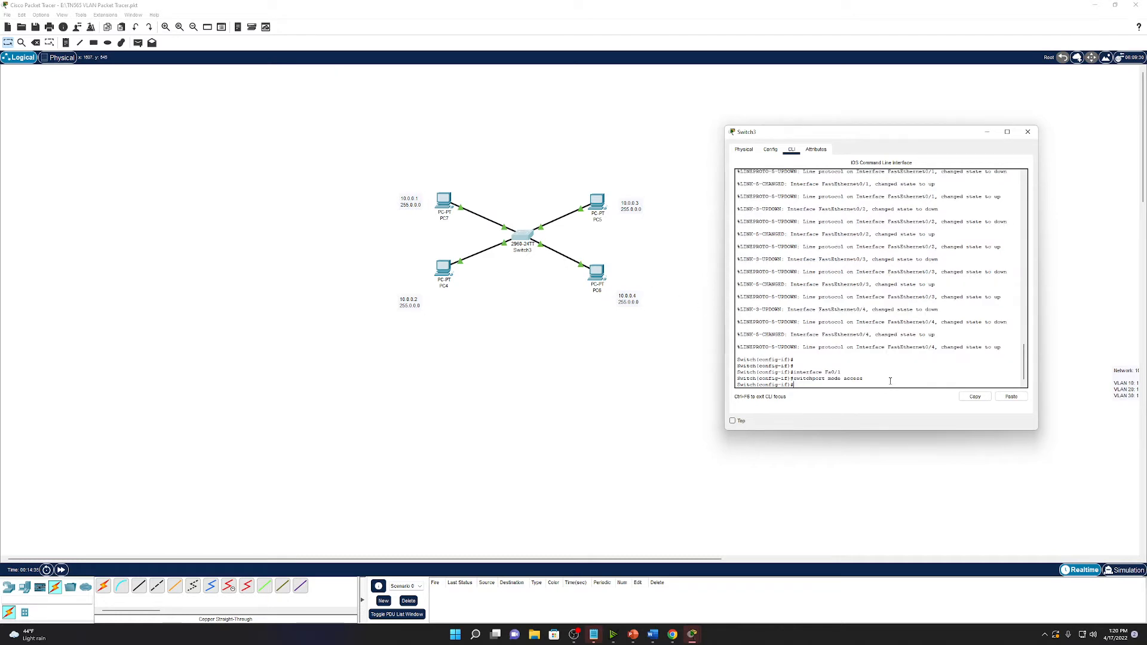
Assign Fa0/1 to access VLAN 10, then open PC4's window.
{"action": "type", "text": "switchport acc"}
{"action": "key", "text": "Tab"}
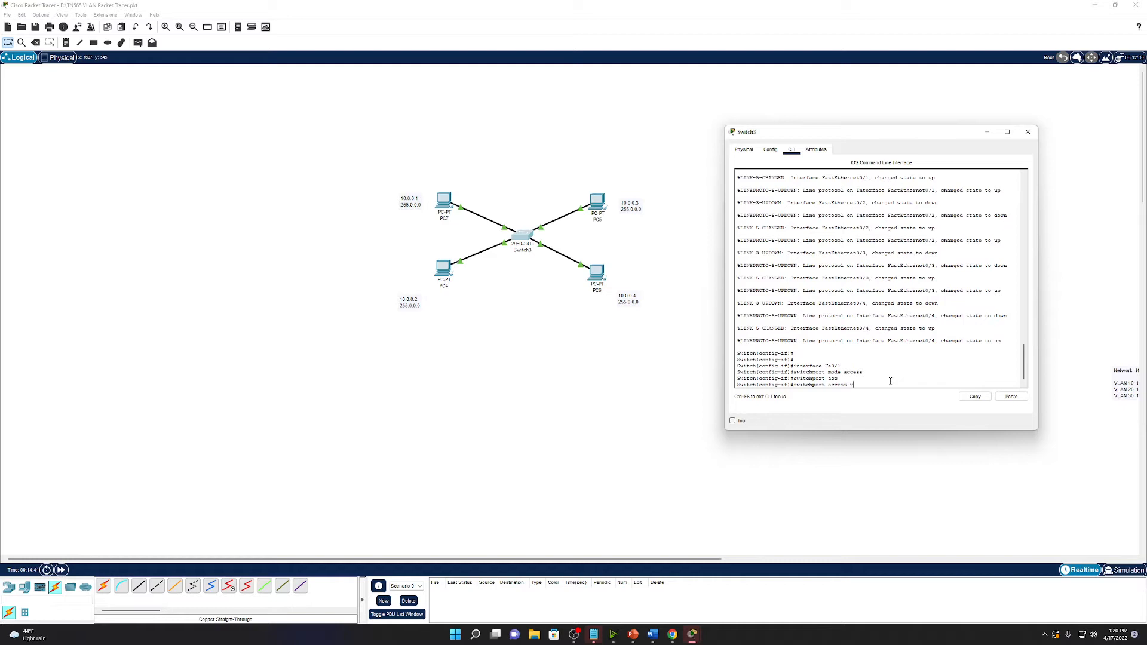
{"action": "type", "text": "vlan ?"}
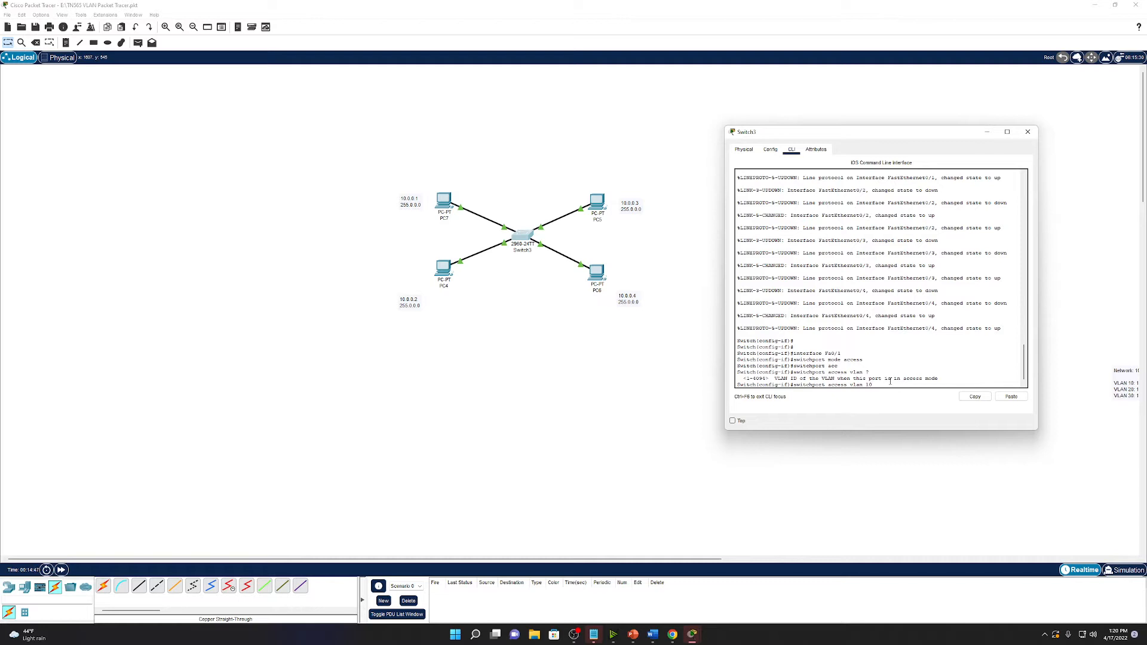
{"action": "key", "text": "Return"}
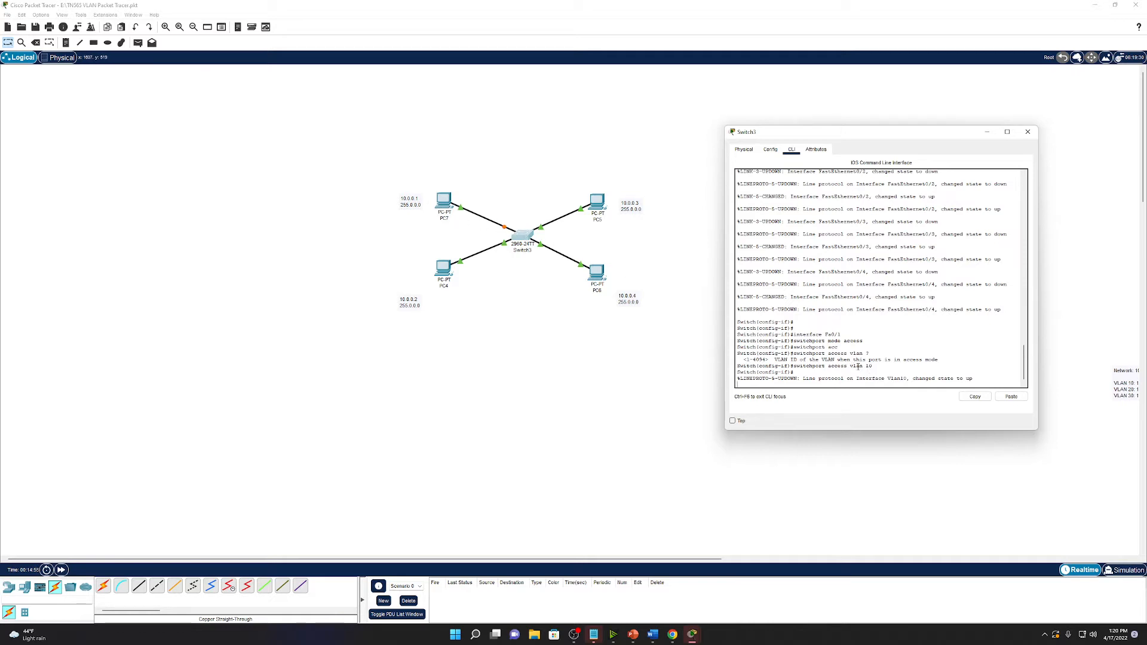
{"action": "double_click", "coordinate": [445, 267]}
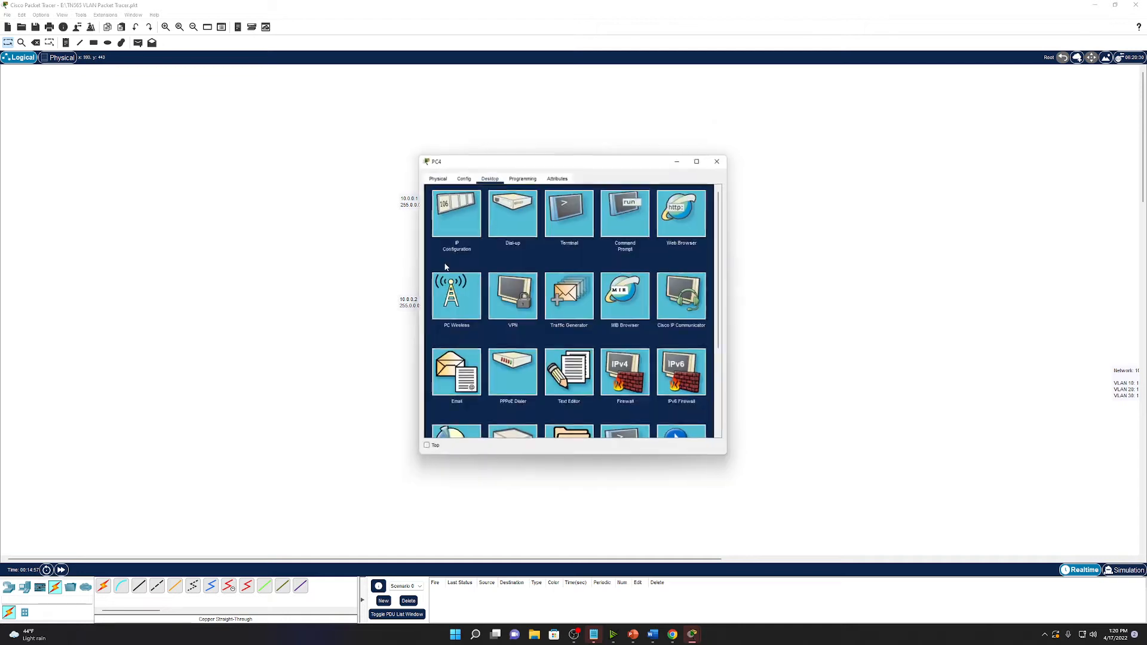
Close PC4 and make Switch3's Fa0/2 an access port in VLAN 10.
{"action": "left_click", "coordinate": [717, 161]}
{"action": "left_click", "coordinate": [526, 235]}
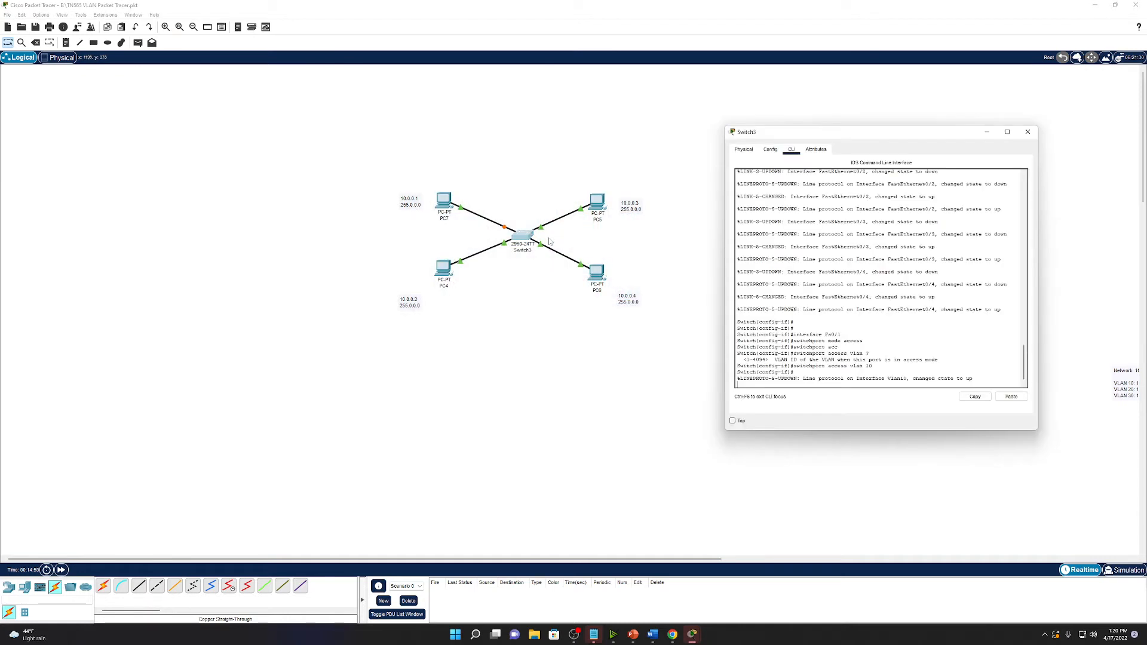
{"action": "type", "text": "int Fa0/2"}
{"action": "key", "text": "Return"}
{"action": "type", "text": "switchp"}
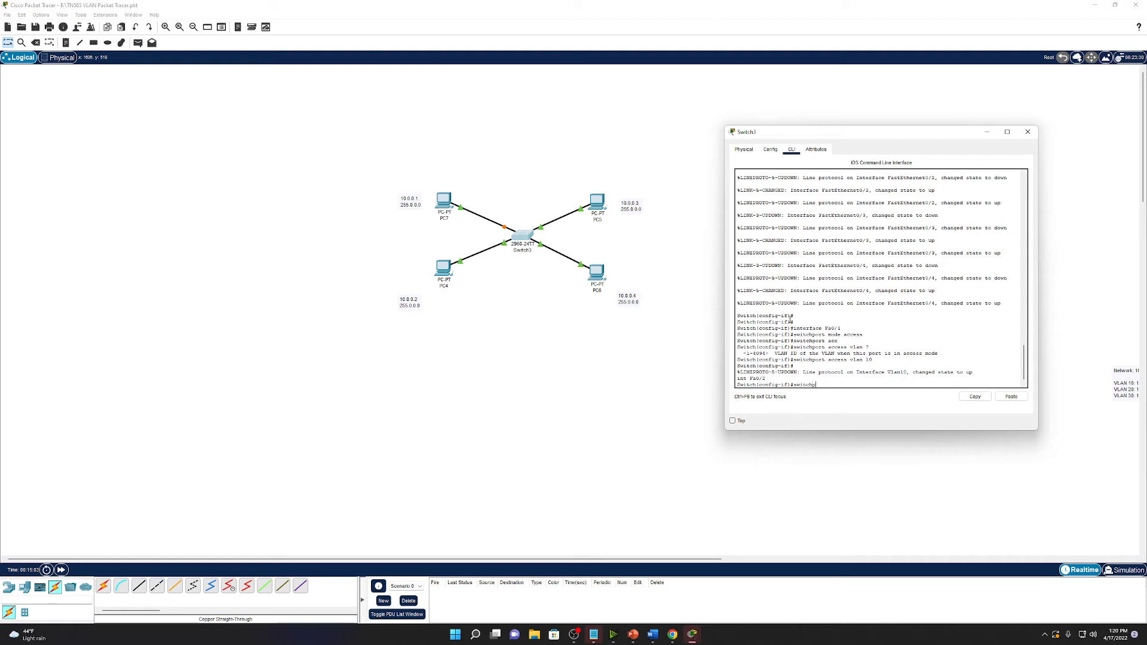
{"action": "type", "text": "ort mode access"}
{"action": "key", "text": "Return"}
{"action": "type", "text": "sw"}
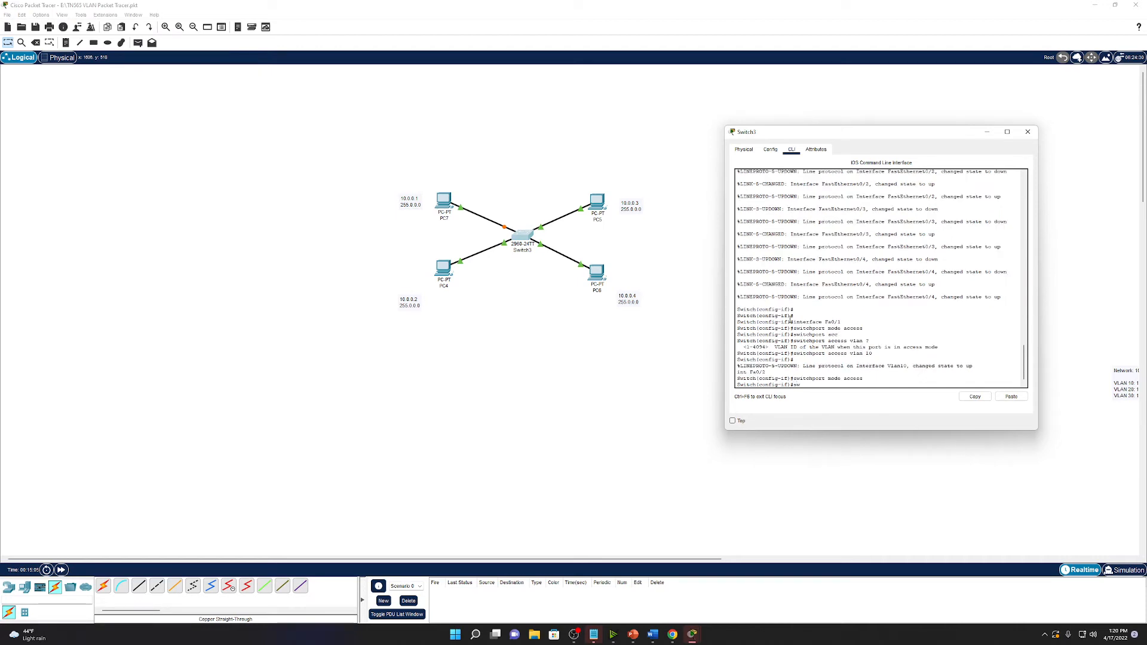
{"action": "type", "text": "itchport acc"}
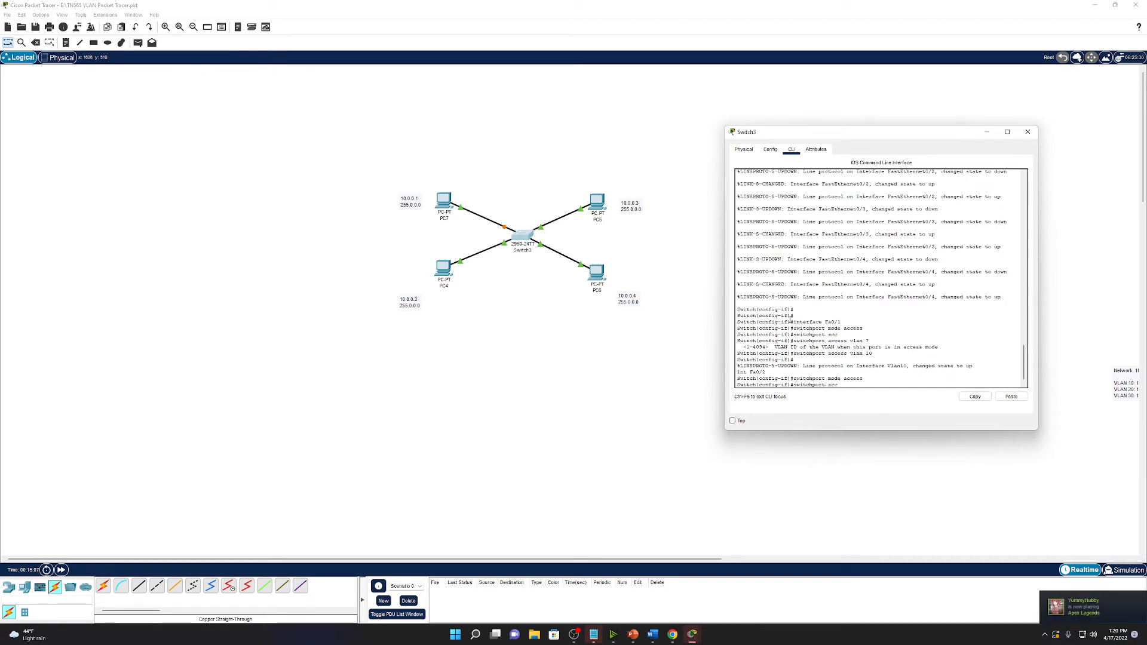
{"action": "type", "text": "ess vlan 10"}
{"action": "key", "text": "Return"}
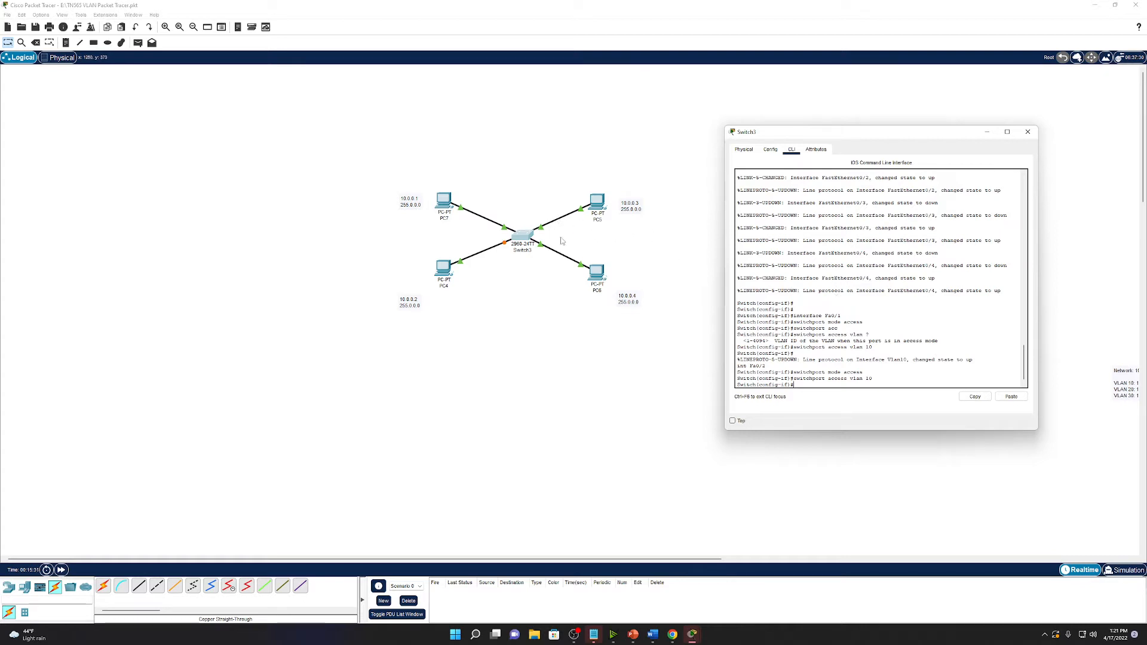
Make Switch3's Fa0/3 an access port in VLAN 20.
{"action": "type", "text": "interface Fa0/3"}
{"action": "key", "text": "BackSpace"}
{"action": "key", "text": "BackSpace"}
{"action": "key", "text": "BackSpace"}
{"action": "type", "text": "af00/3"}
{"action": "key", "text": "Return"}
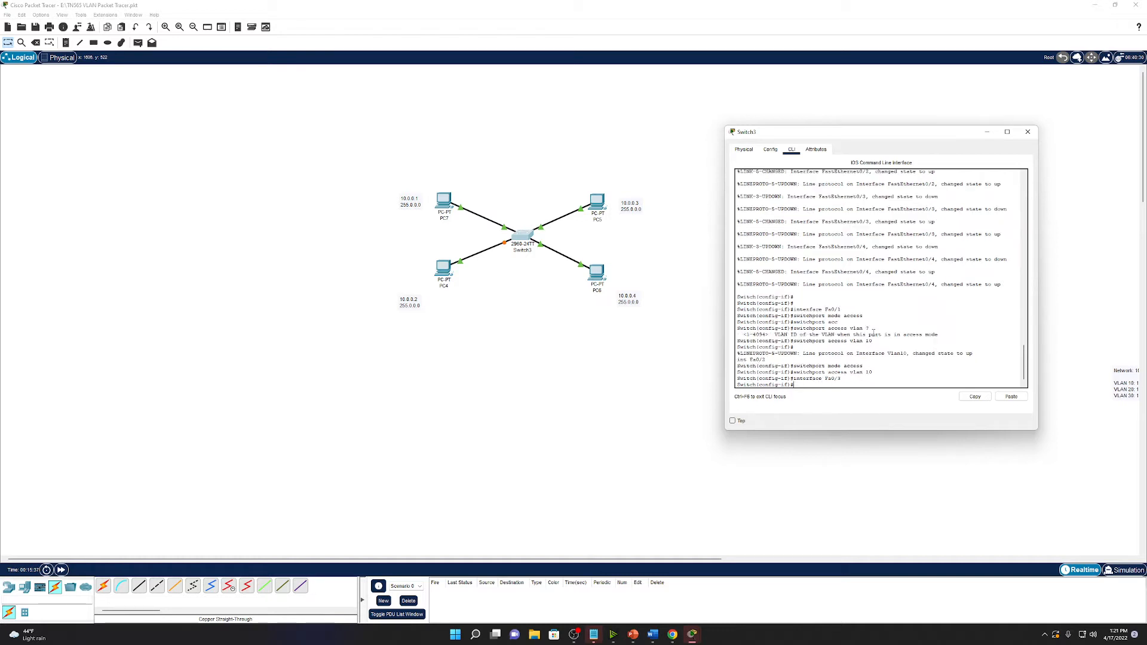
{"action": "type", "text": "switch"}
{"action": "key", "text": "Tab"}
{"action": "type", "text": "mode"}
{"action": "key", "text": "Tab"}
{"action": "type", "text": "acc"}
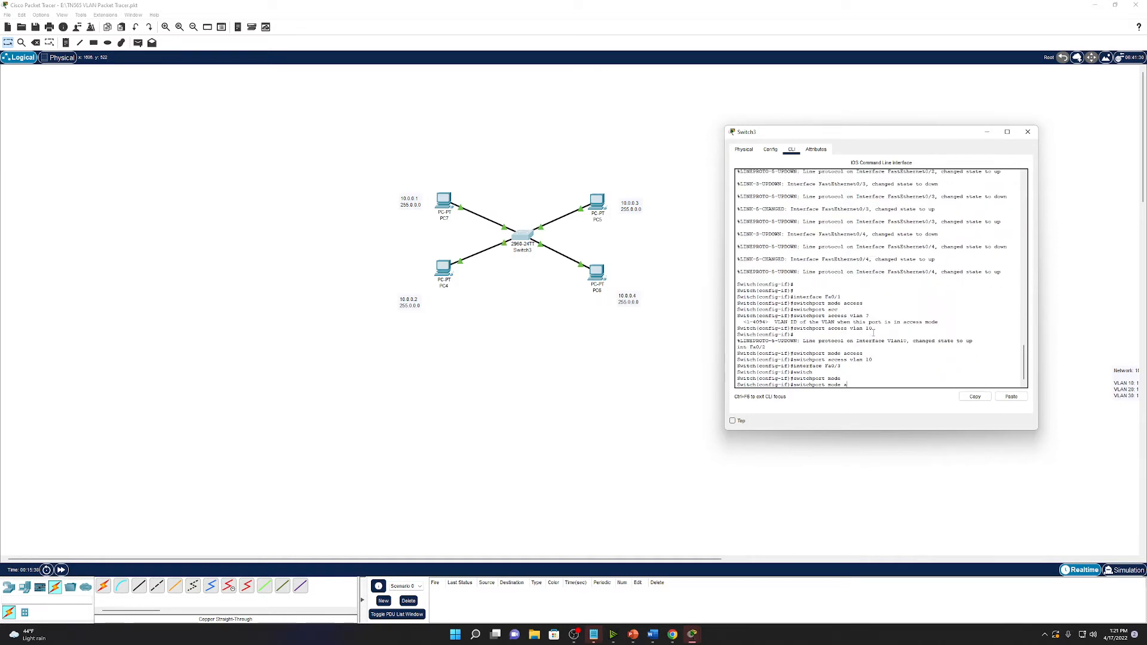
{"action": "key", "text": "Tab"}
{"action": "key", "text": "Return"}
{"action": "type", "text": "swi"}
{"action": "key", "text": "Tab"}
{"action": "type", "text": "acces"}
{"action": "key", "text": "Tab"}
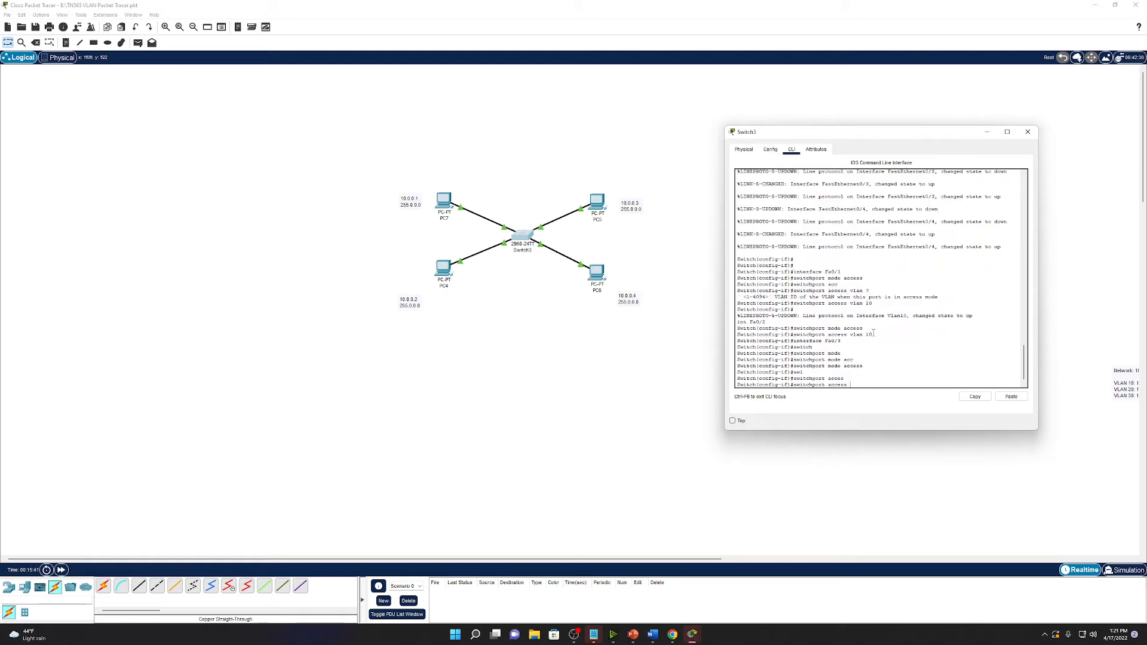
{"action": "type", "text": "vlan 20"}
{"action": "key", "text": "Return"}
Make Switch3's Fa0/4 an access port in VLAN 20.
{"action": "type", "text": "int"}
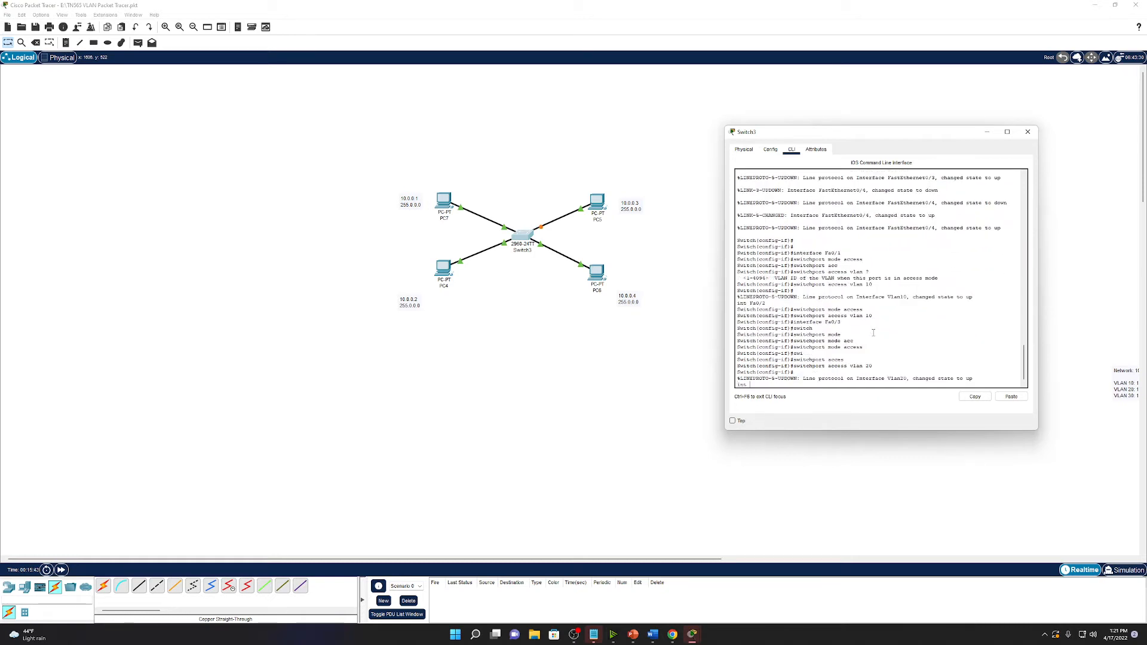
{"action": "key", "text": "BackSpace"}
{"action": "type", "text": "e"}
{"action": "key", "text": "Tab"}
{"action": "type", "text": "F"}
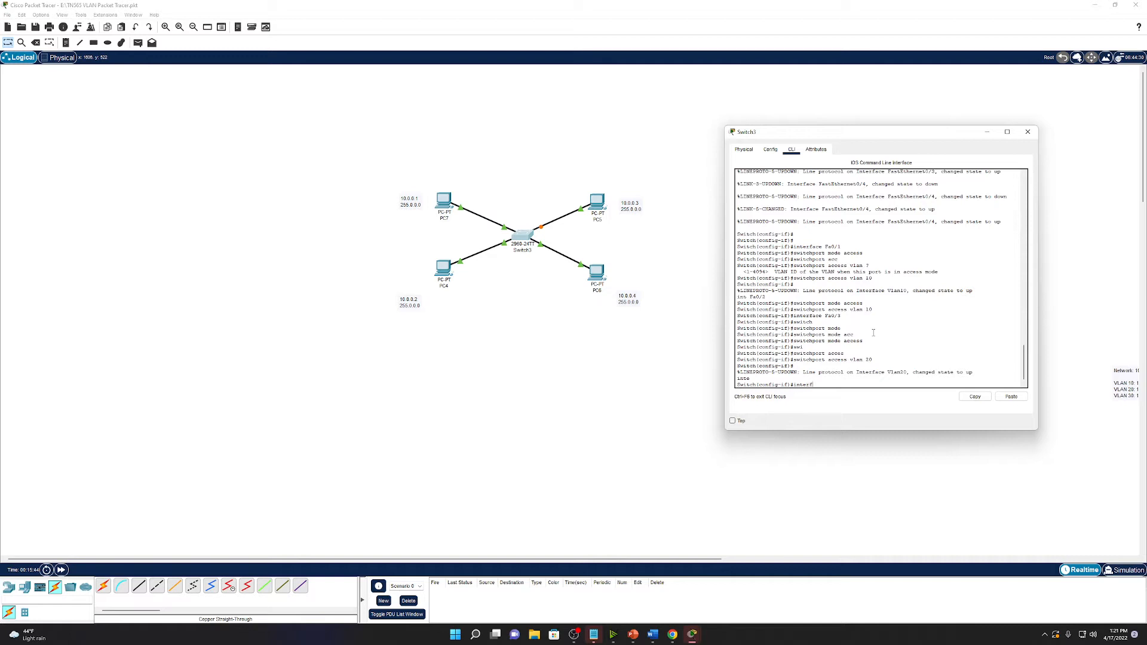
{"action": "type", "text": "a0/4"}
{"action": "key", "text": "Return"}
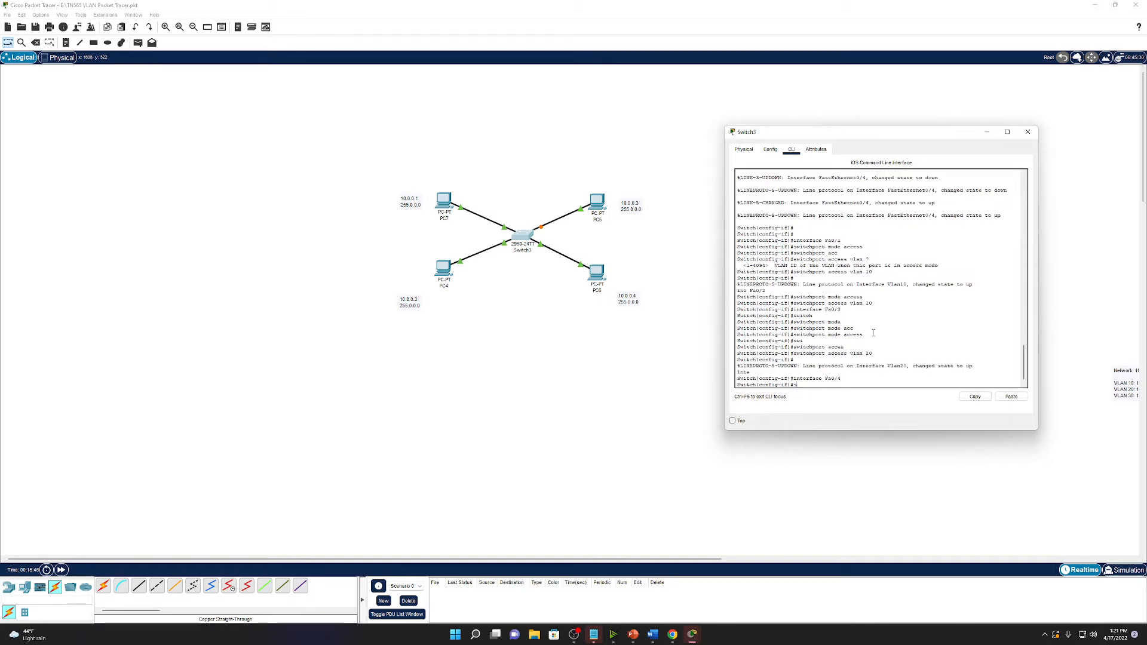
{"action": "type", "text": "swi"}
{"action": "key", "text": "Tab"}
{"action": "type", "text": "mo"}
{"action": "key", "text": "Tab"}
{"action": "type", "text": "acc"}
{"action": "key", "text": "Tab"}
{"action": "key", "text": "Return"}
{"action": "type", "text": "sw"}
{"action": "key", "text": "Tab"}
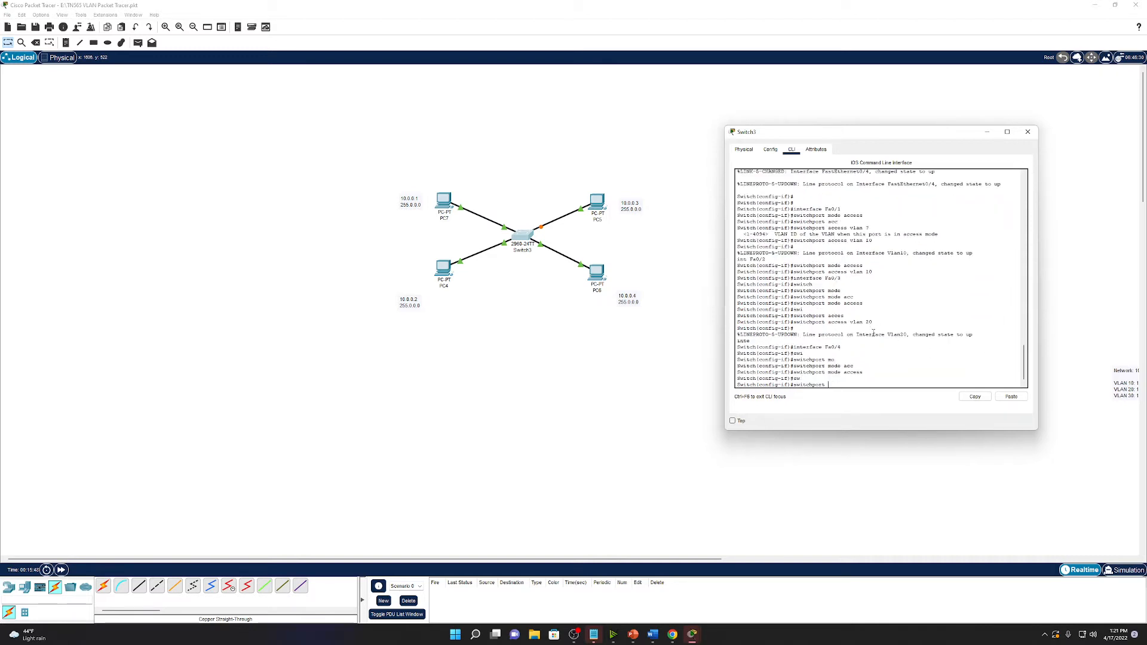
{"action": "type", "text": "ac"}
{"action": "key", "text": "Tab"}
{"action": "type", "text": "v"}
{"action": "key", "text": "Tab"}
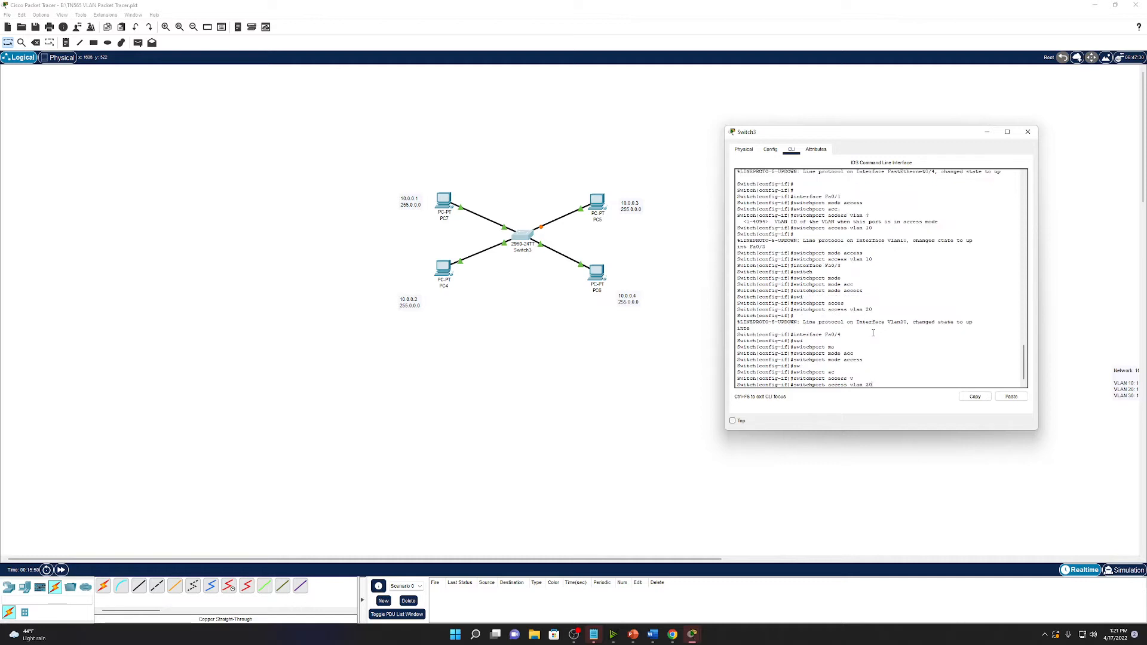
{"action": "type", "text": "20"}
{"action": "key", "text": "Return"}
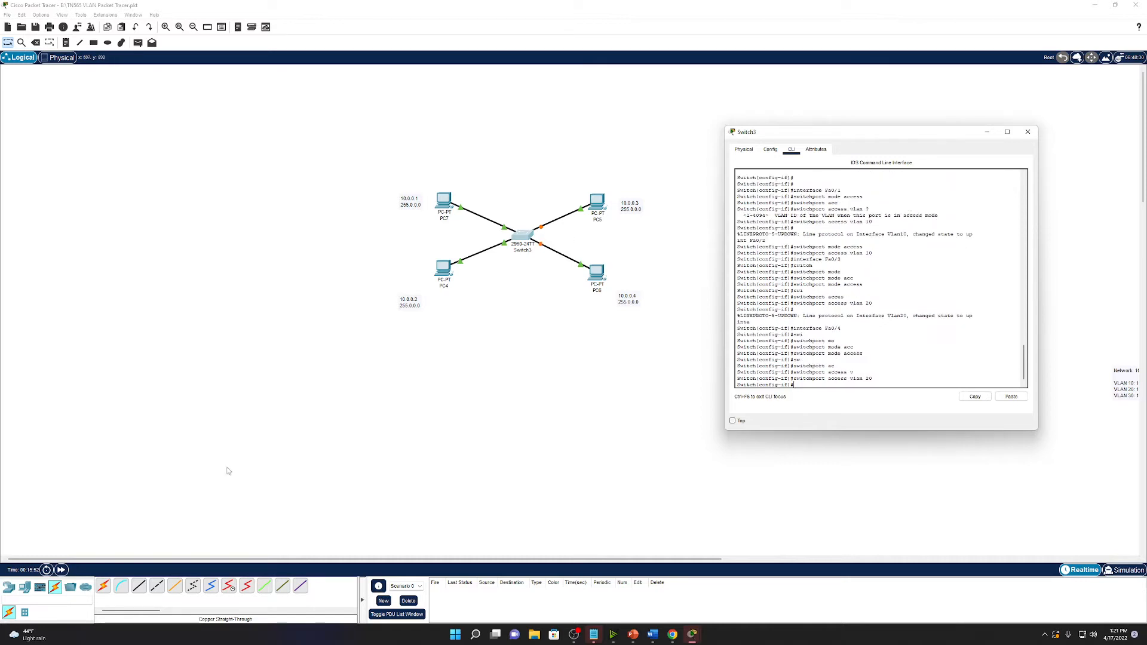
Close Switch3 and ping 10.0.0.2 from PC7's command prompt.
{"action": "left_click", "coordinate": [62, 570]}
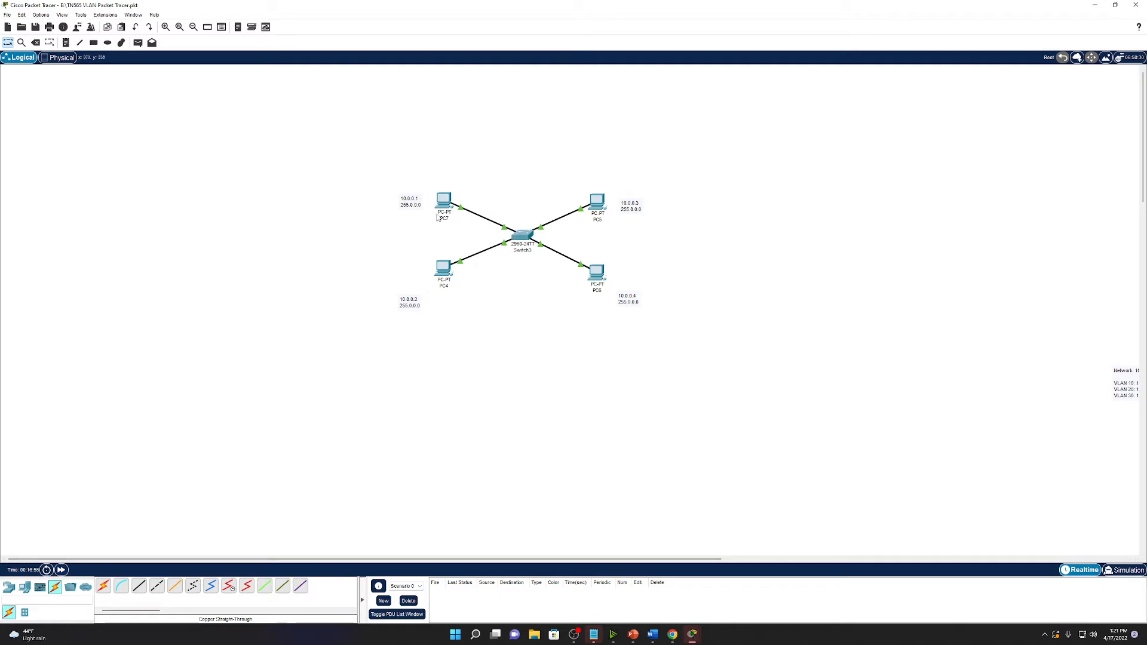
{"action": "left_click", "coordinate": [452, 207]}
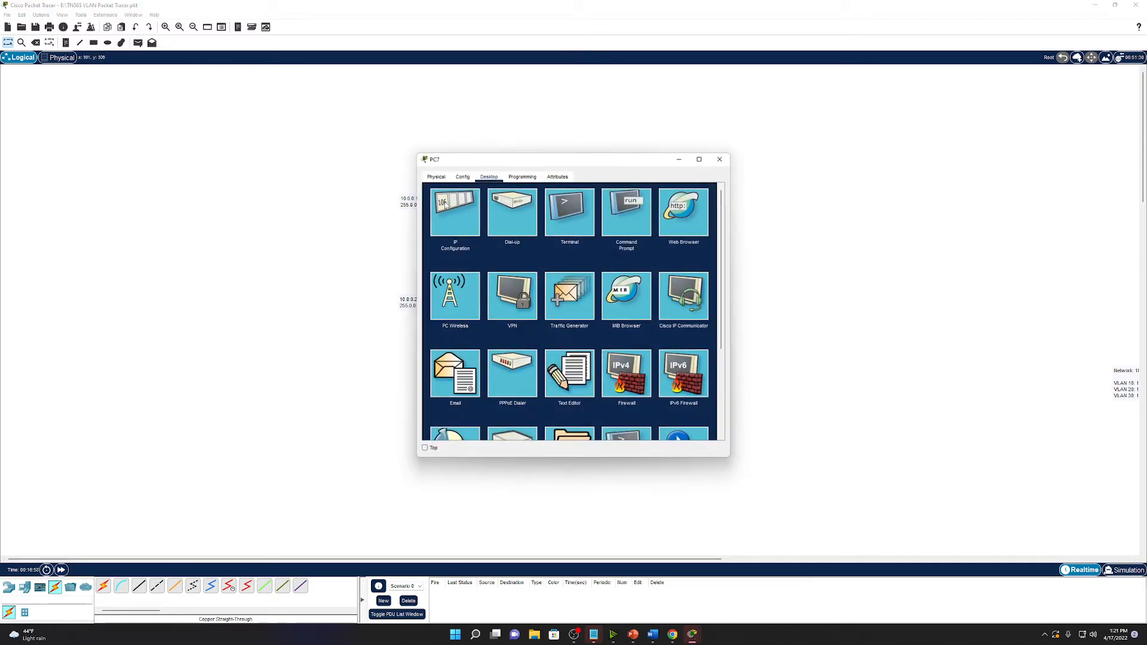
{"action": "left_click_drag", "start_coordinate": [526, 158], "coordinate": [733, 159]}
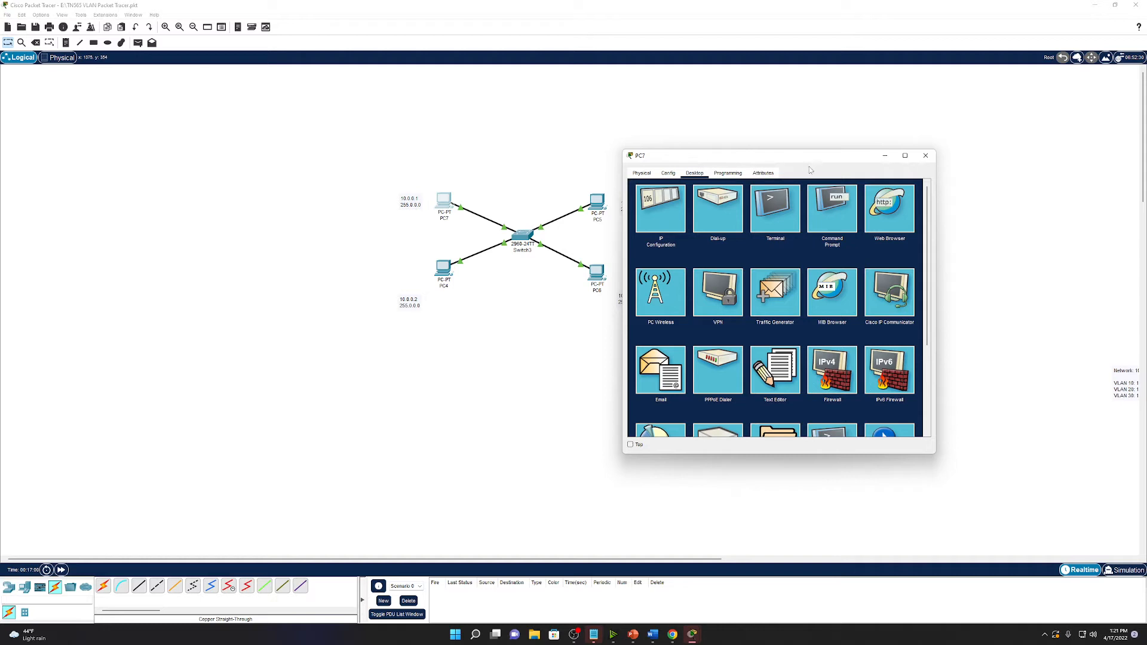
{"action": "left_click_drag", "start_coordinate": [837, 161], "coordinate": [900, 158]}
{"action": "left_click", "coordinate": [895, 204]}
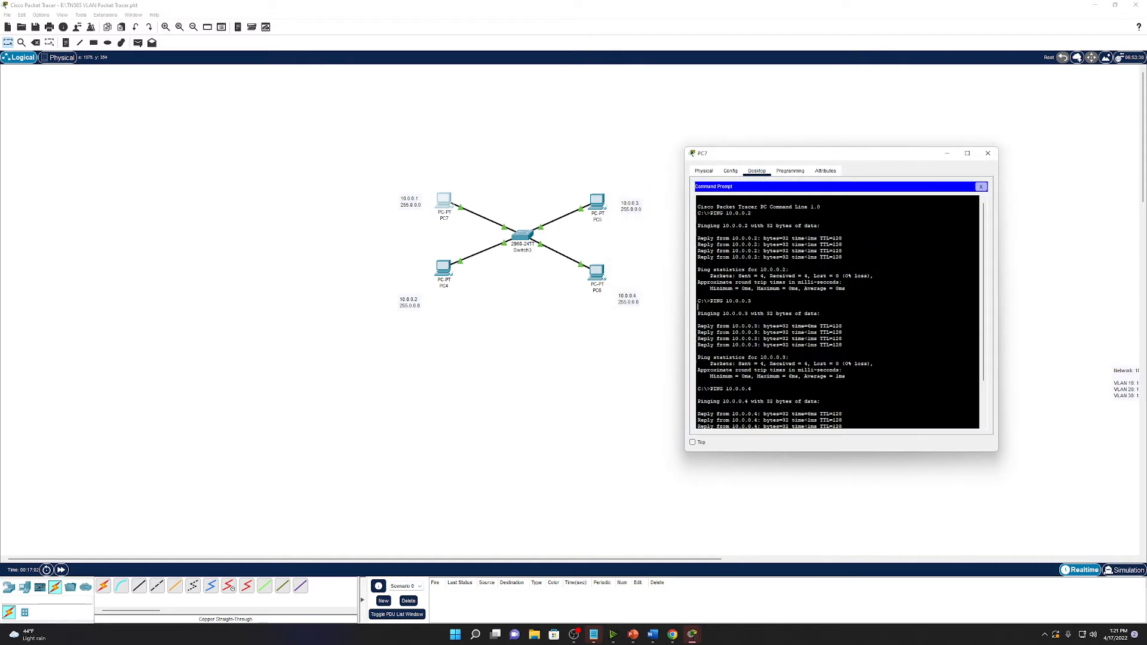
{"action": "type", "text": "ping 10.0."}
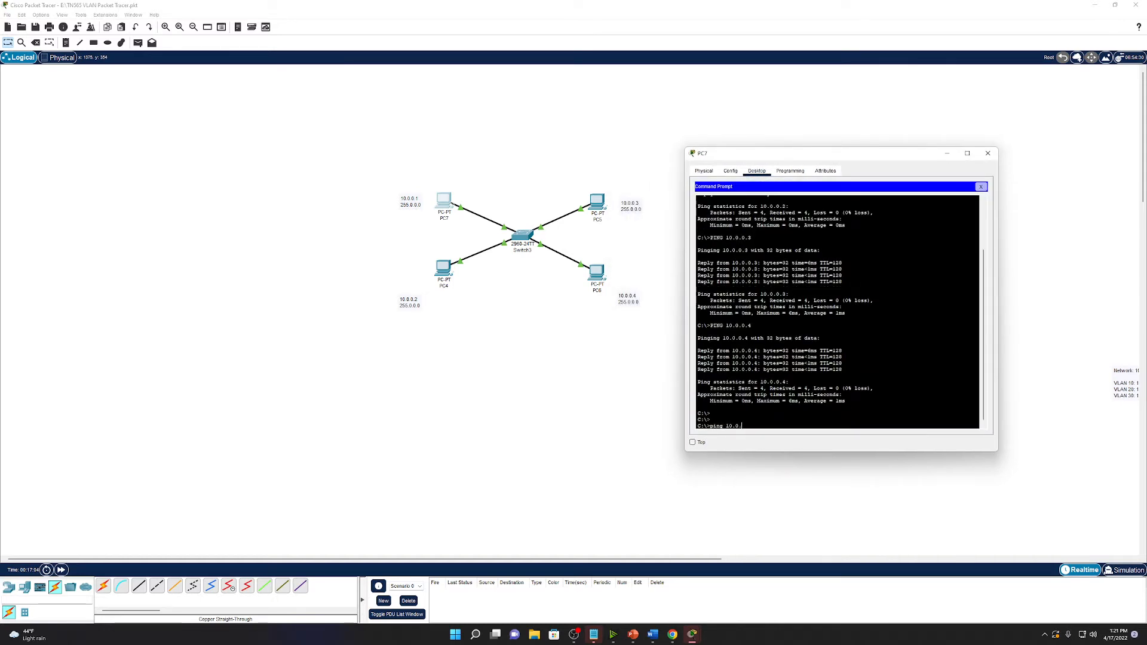
{"action": "type", "text": "0.2"}
{"action": "key", "text": "Return"}
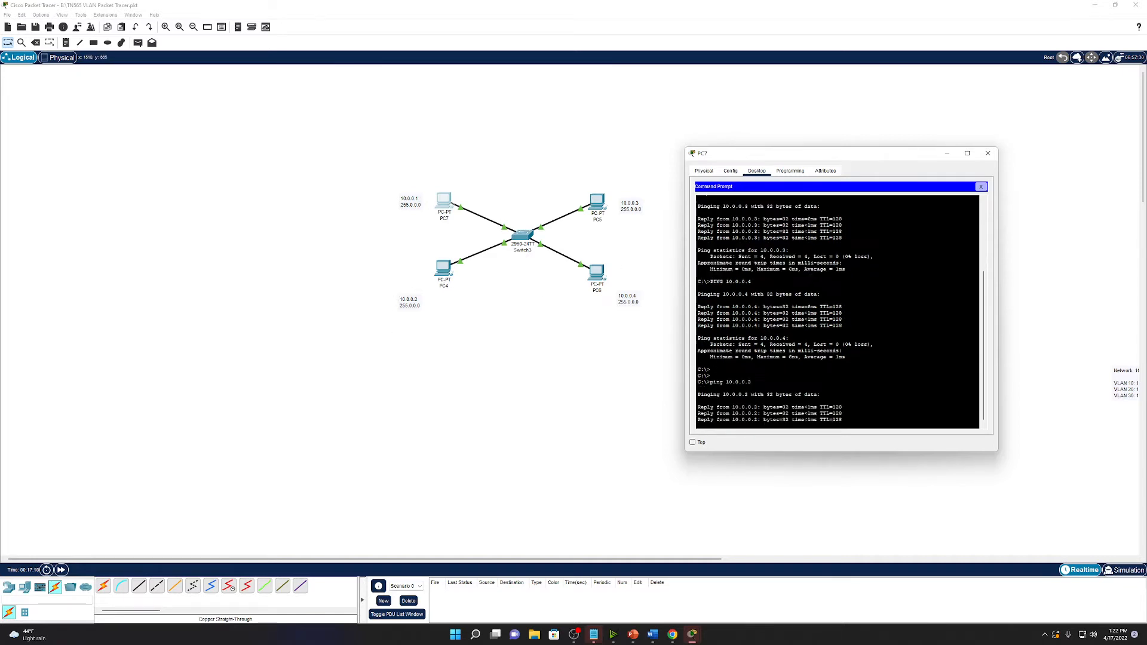
Ping 10.0.0.3 from PC7, which fails with 100% loss.
{"action": "key", "text": "Up"}
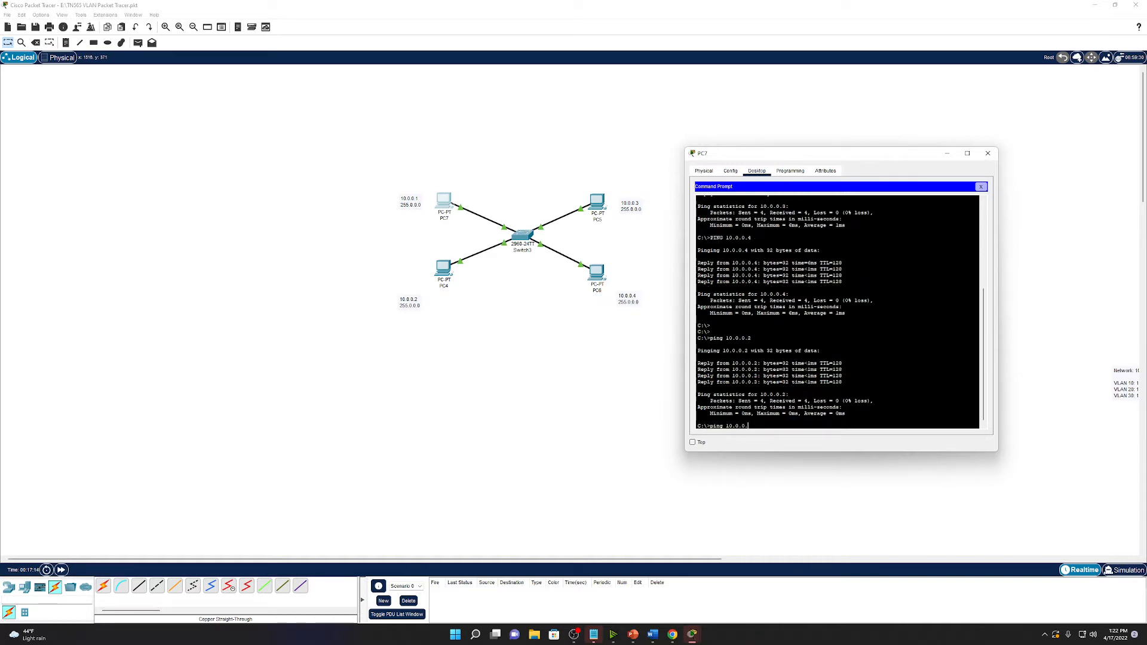
{"action": "type", "text": "3"}
{"action": "key", "text": "Return"}
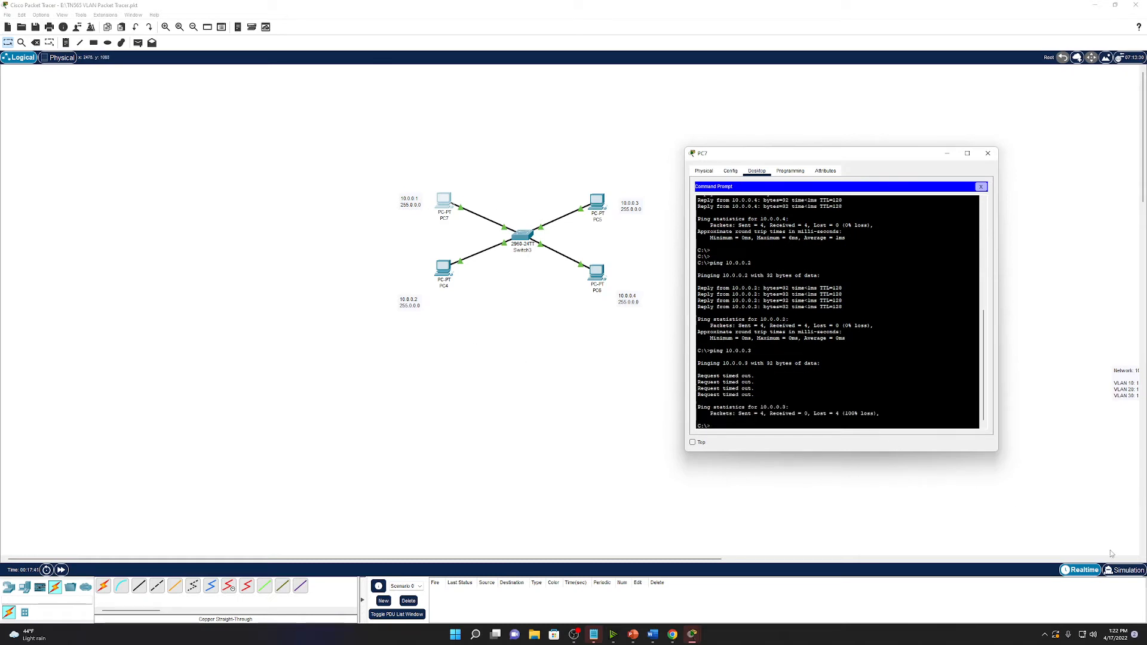
Switch to Simulation mode and rerun PC7's ping to 10.0.0.3.
{"action": "left_click", "coordinate": [1123, 570]}
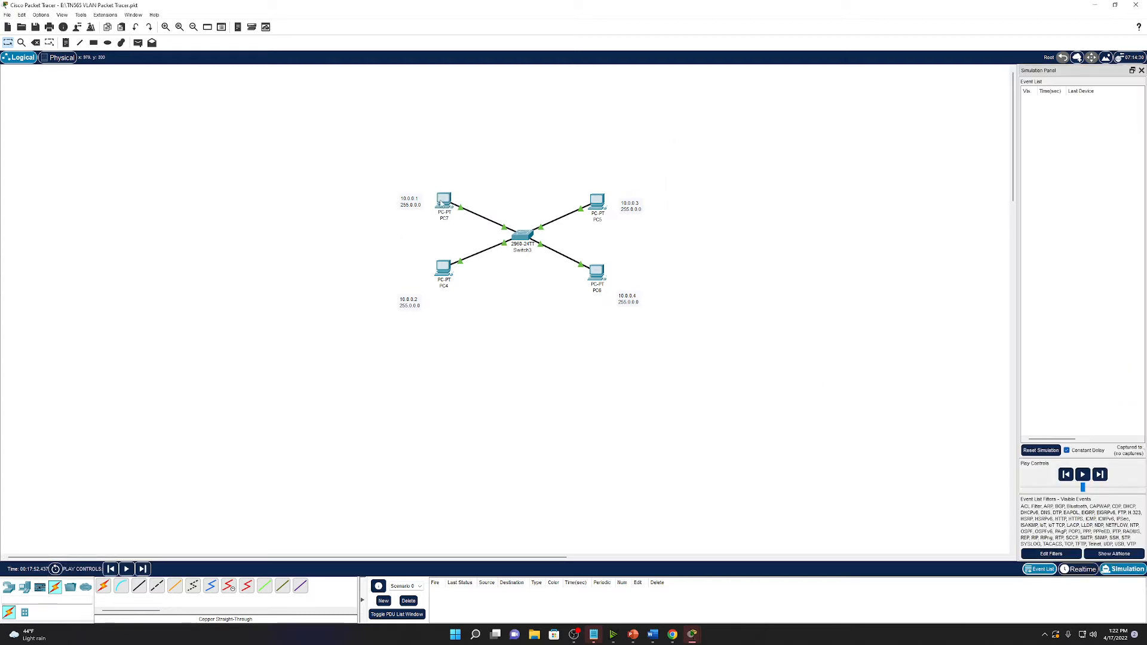
{"action": "left_click", "coordinate": [442, 202]}
{"action": "key", "text": "Up"}
{"action": "key", "text": "Return"}
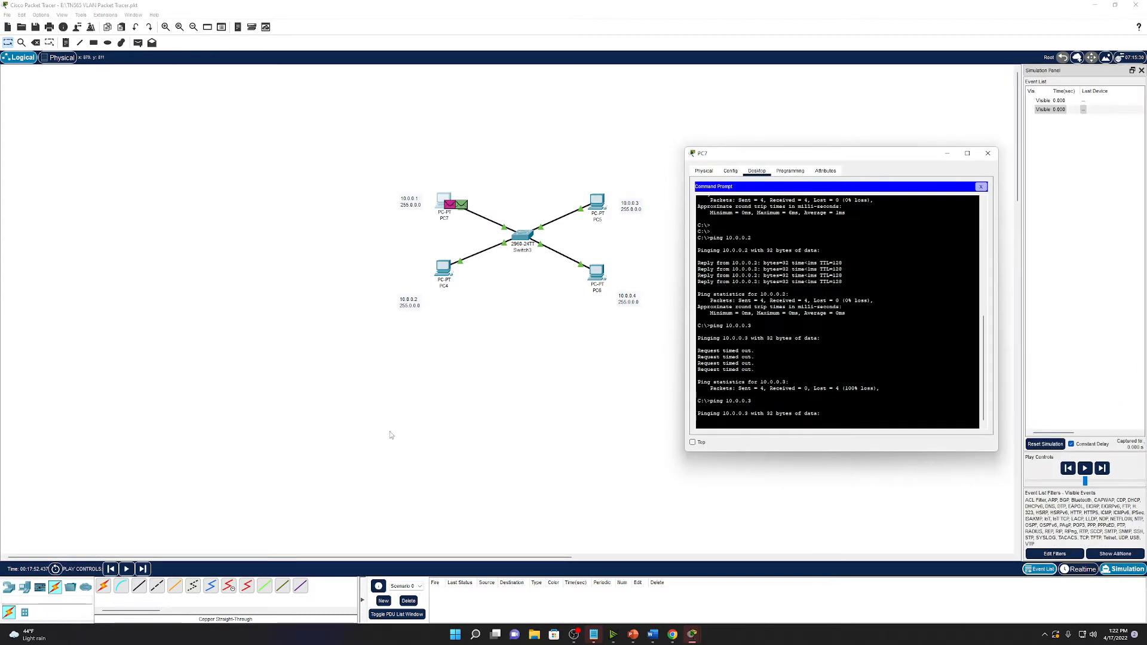
Step the simulation and inspect the packet's Layer 2 details at Switch3.
{"action": "left_click", "coordinate": [143, 568]}
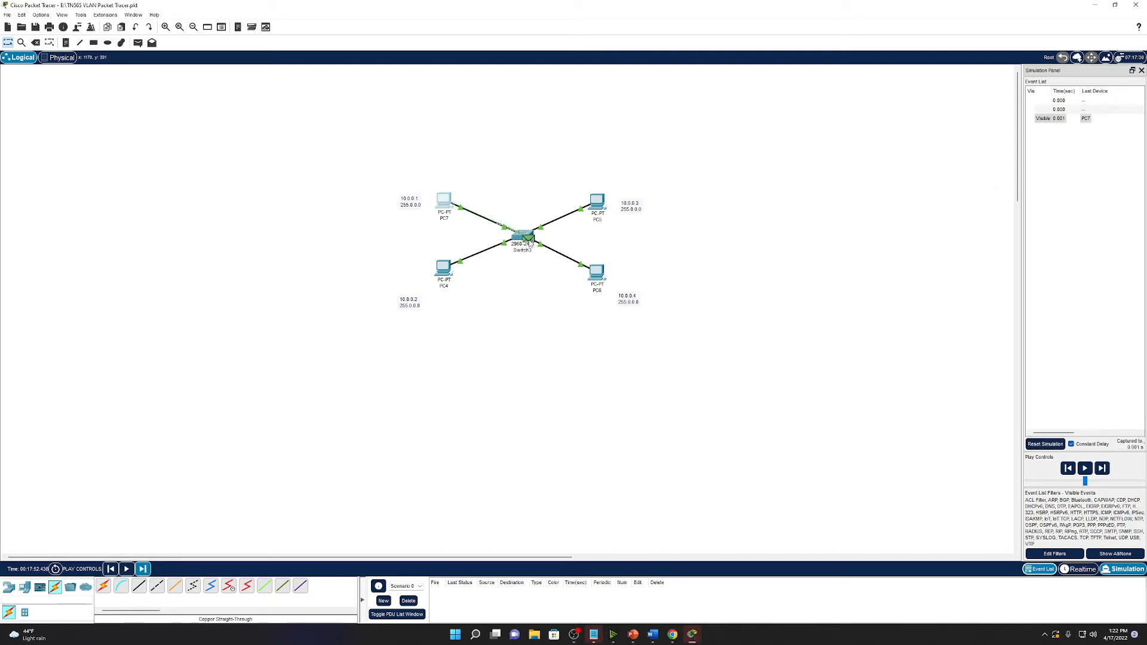
{"action": "left_click", "coordinate": [529, 241]}
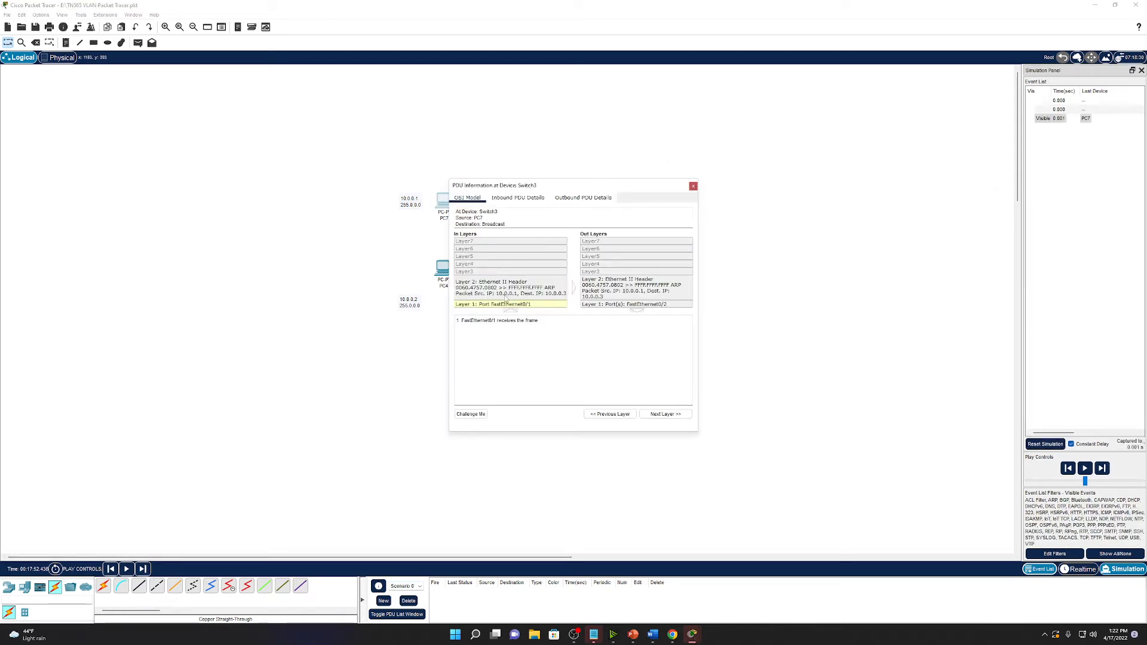
{"action": "left_click", "coordinate": [509, 296]}
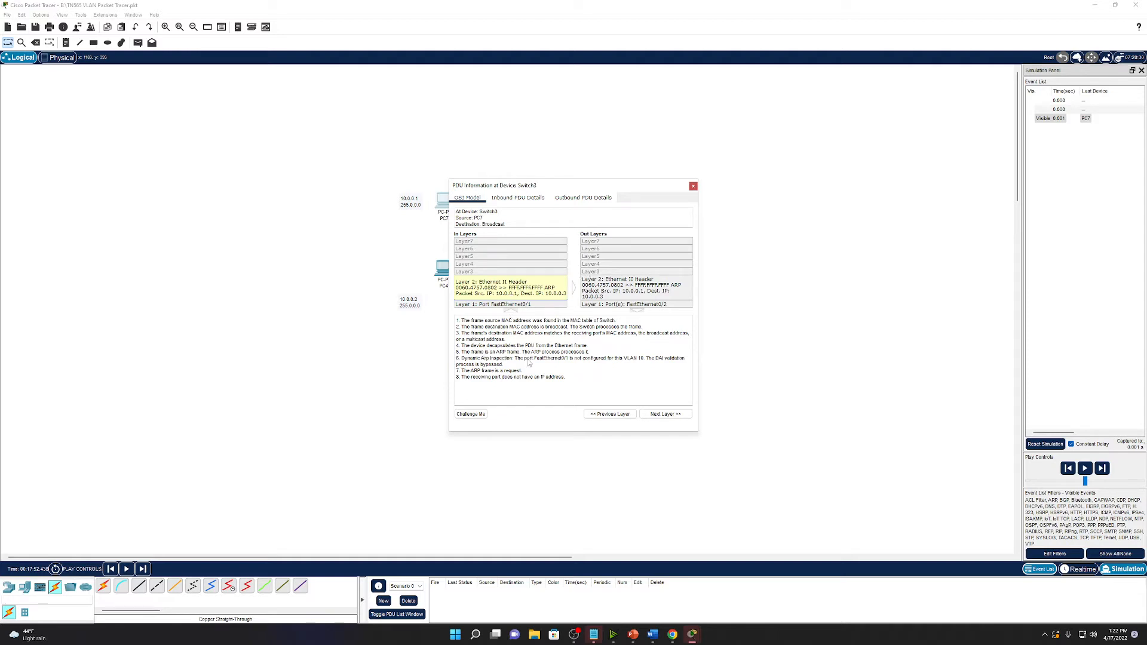
{"action": "left_click", "coordinate": [605, 290]}
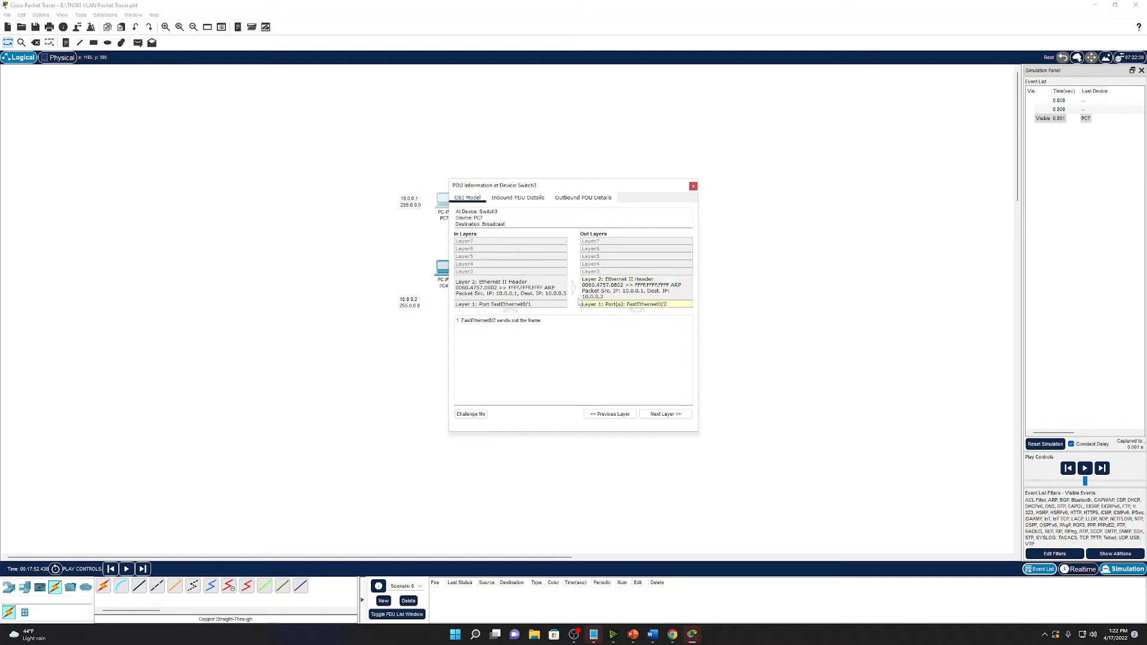
{"action": "left_click", "coordinate": [693, 186]}
Step forward and inspect how PC4 and PC5 process the broadcast frame.
{"action": "left_click", "coordinate": [142, 569]}
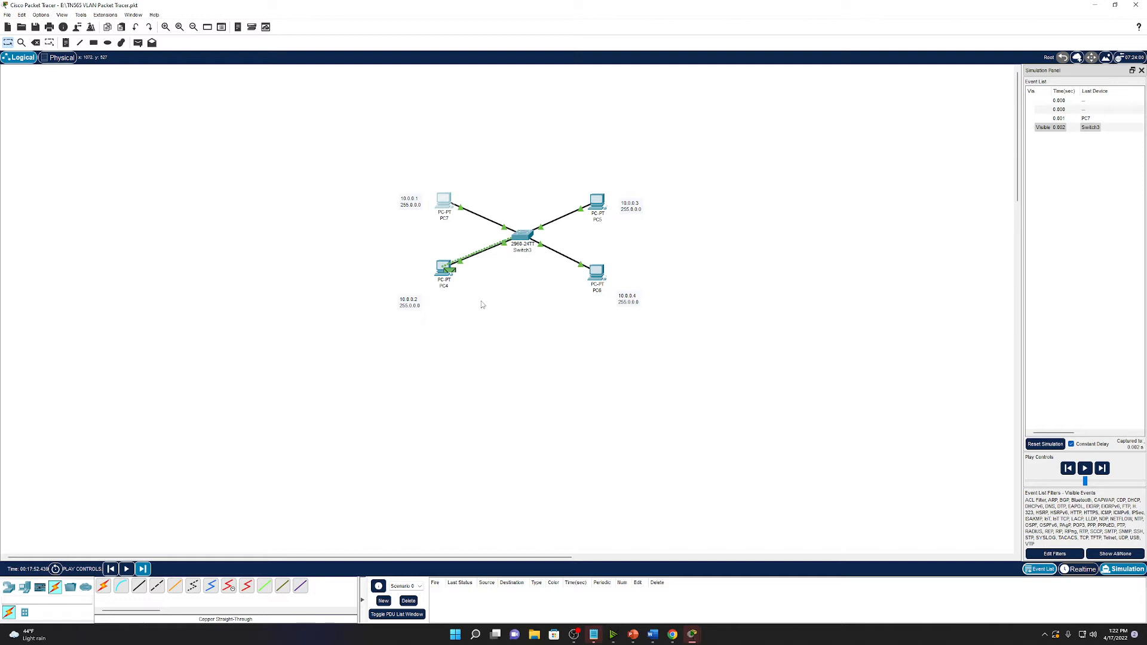
{"action": "left_click", "coordinate": [448, 274]}
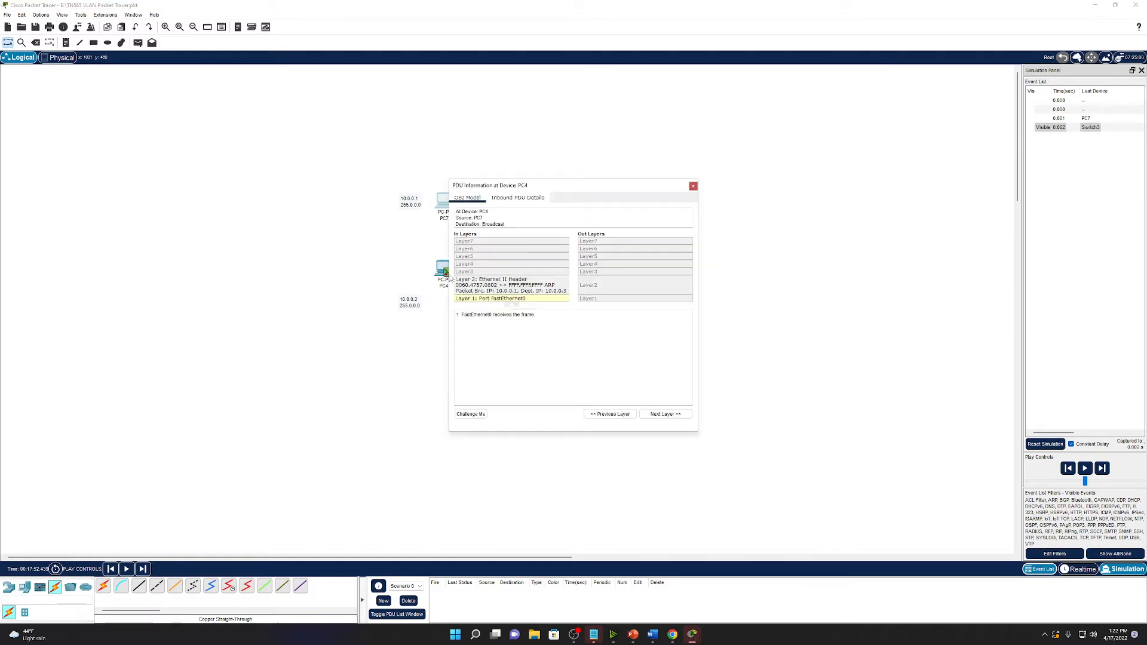
{"action": "left_click", "coordinate": [518, 291]}
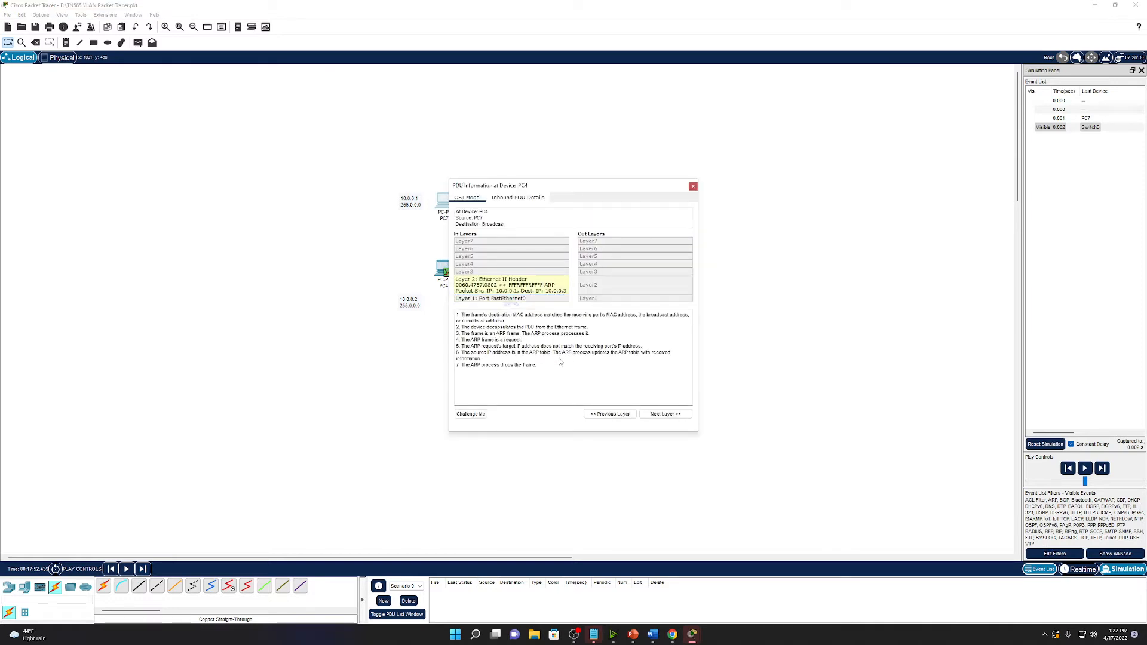
{"action": "left_click", "coordinate": [692, 186]}
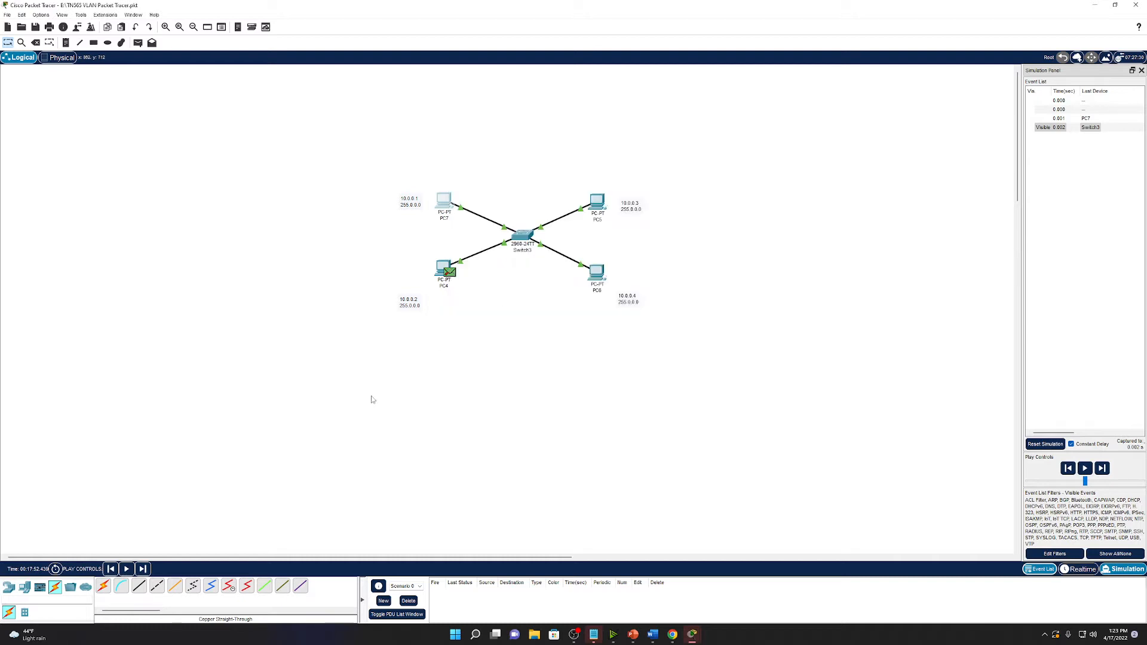
{"action": "left_click", "coordinate": [143, 569]}
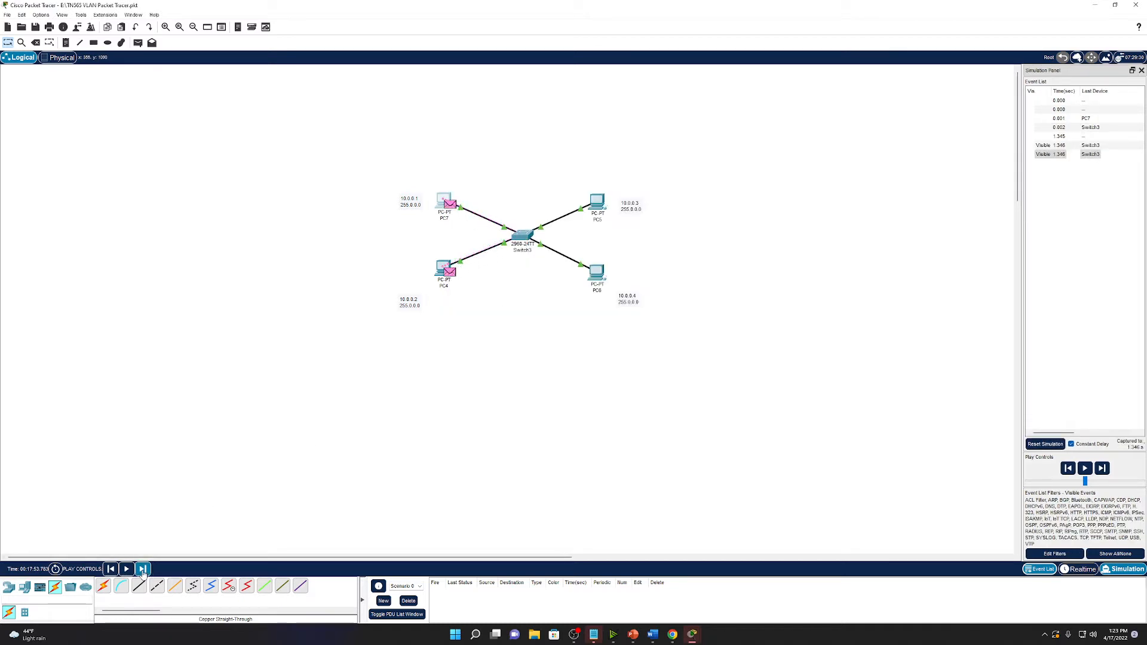
{"action": "left_click", "coordinate": [143, 569]}
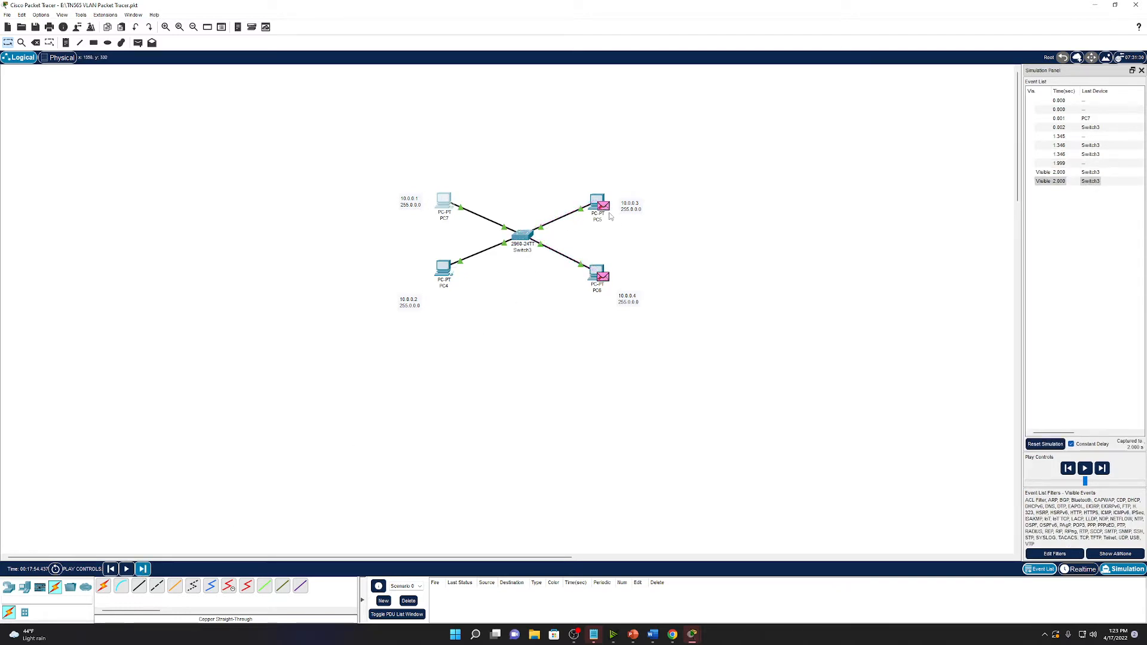
{"action": "left_click", "coordinate": [604, 206]}
{"action": "left_click", "coordinate": [514, 295]}
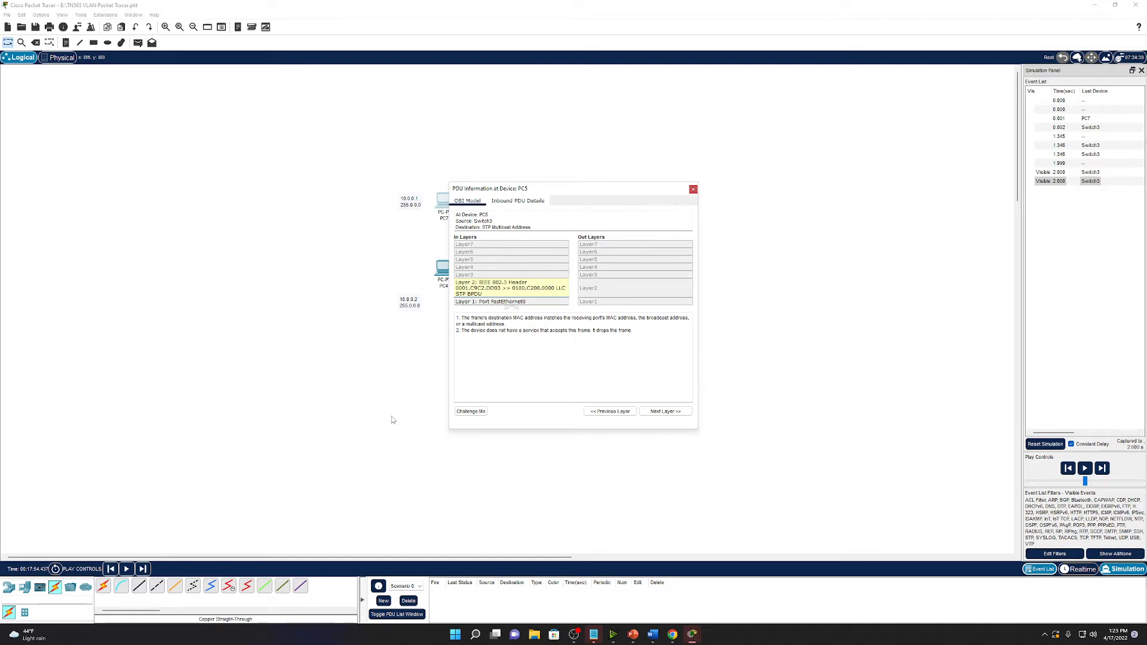
{"action": "left_click", "coordinate": [693, 189]}
Step back to inspect the packet at PC7, then return to Realtime mode.
{"action": "left_click", "coordinate": [143, 569]}
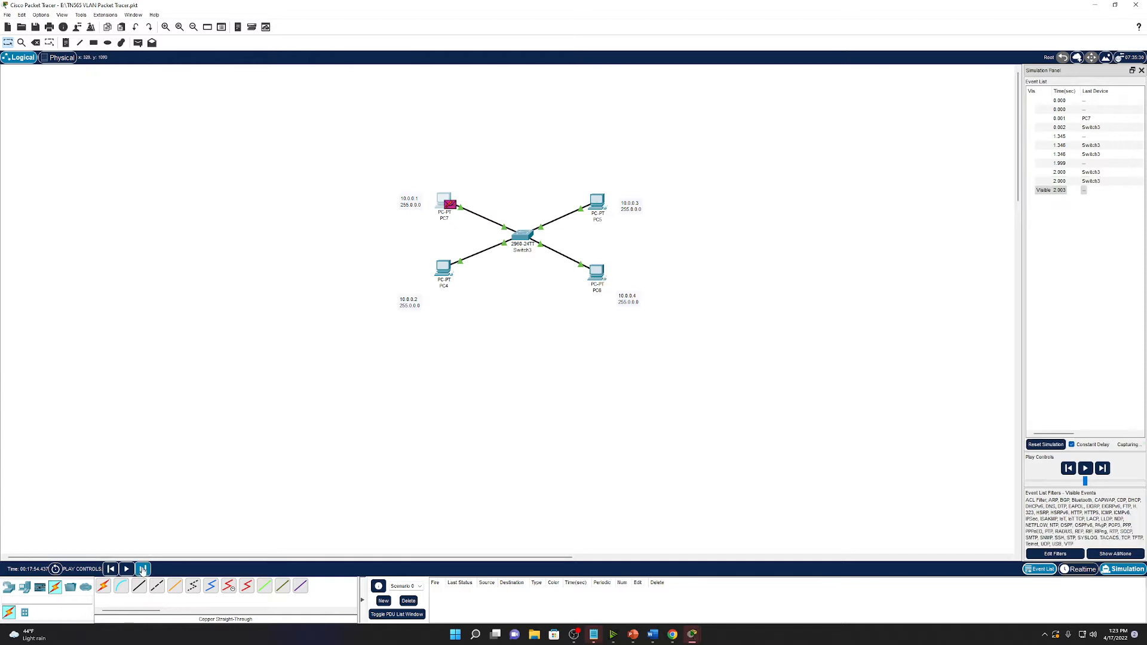
{"action": "left_click", "coordinate": [110, 569]}
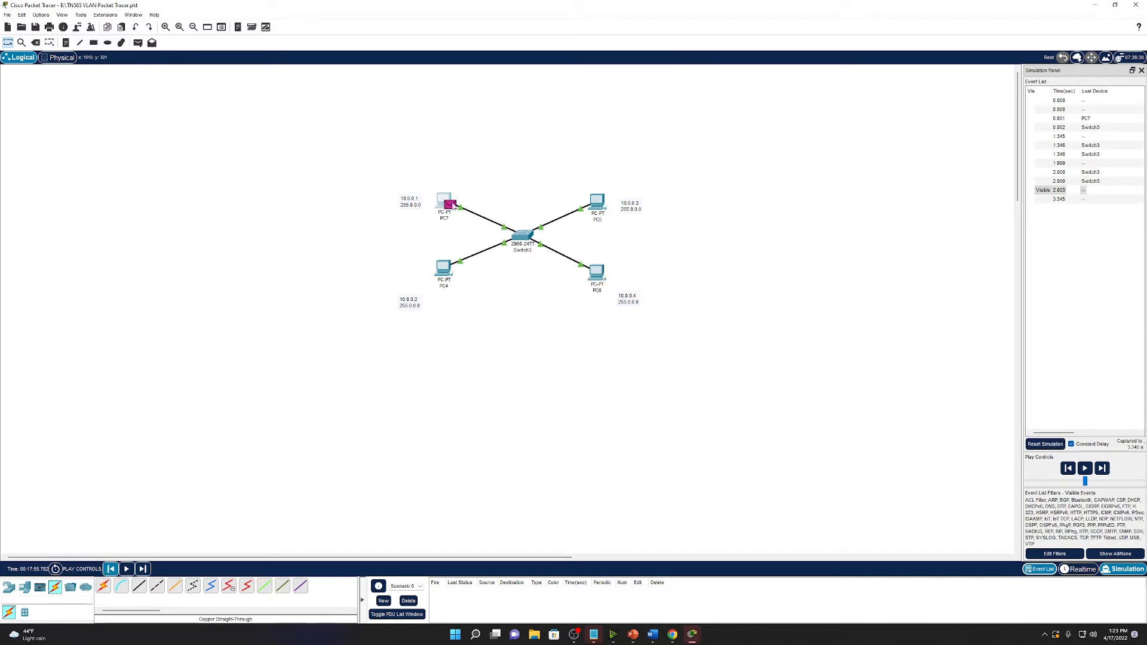
{"action": "left_click", "coordinate": [448, 207]}
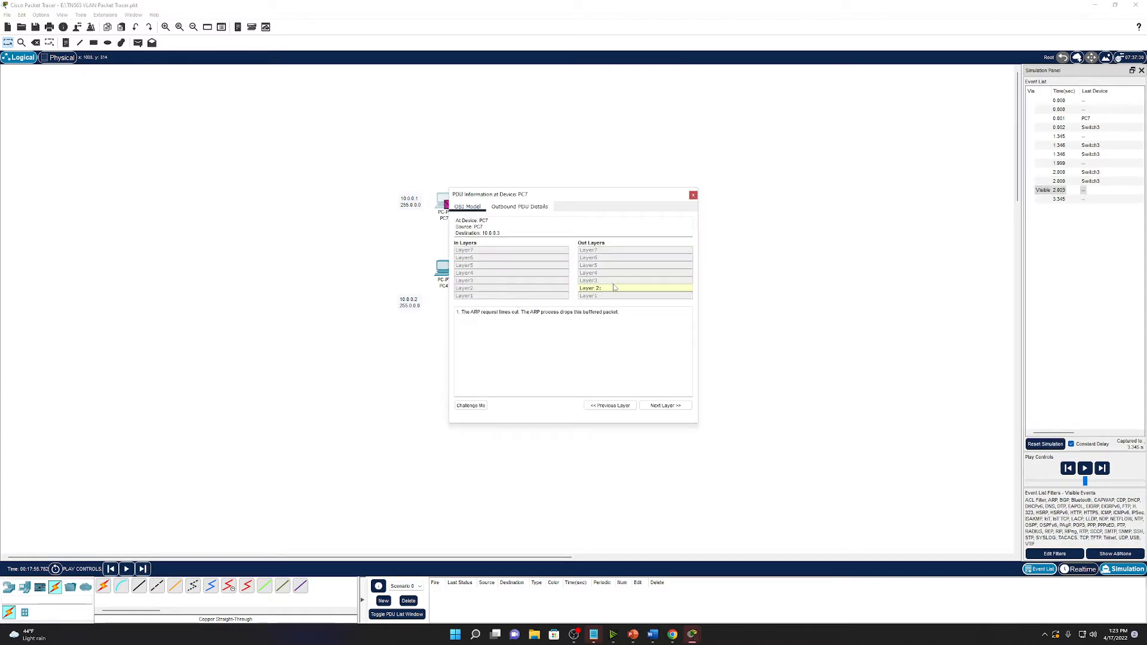
{"action": "left_click", "coordinate": [693, 195]}
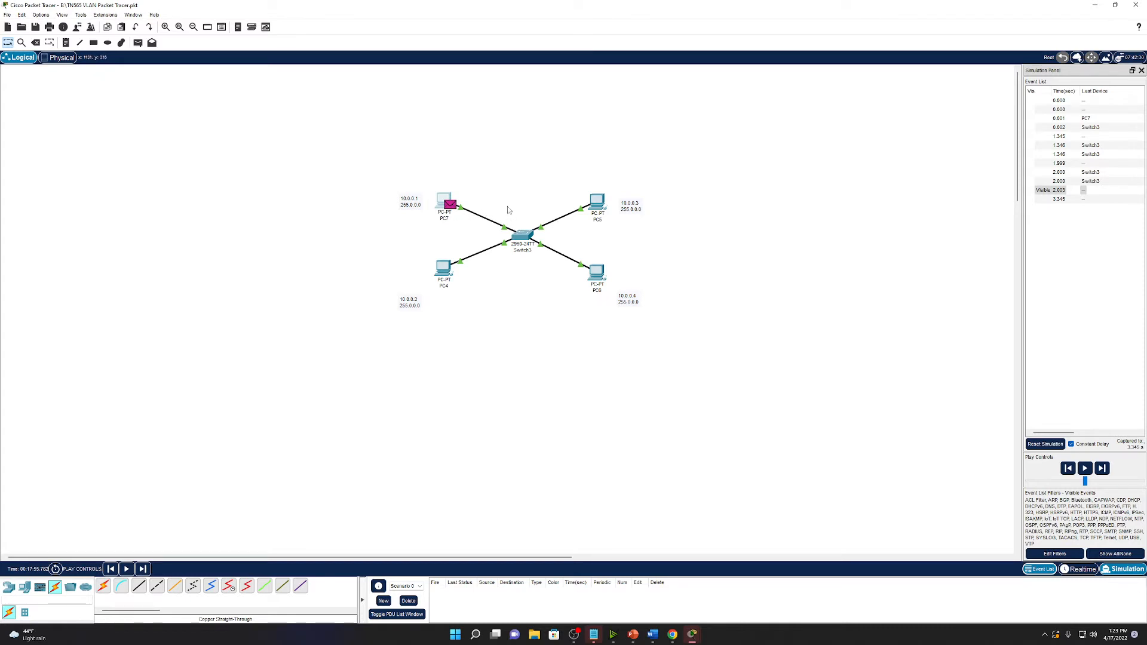
{"action": "left_click_drag", "start_coordinate": [416, 241], "coordinate": [483, 282]}
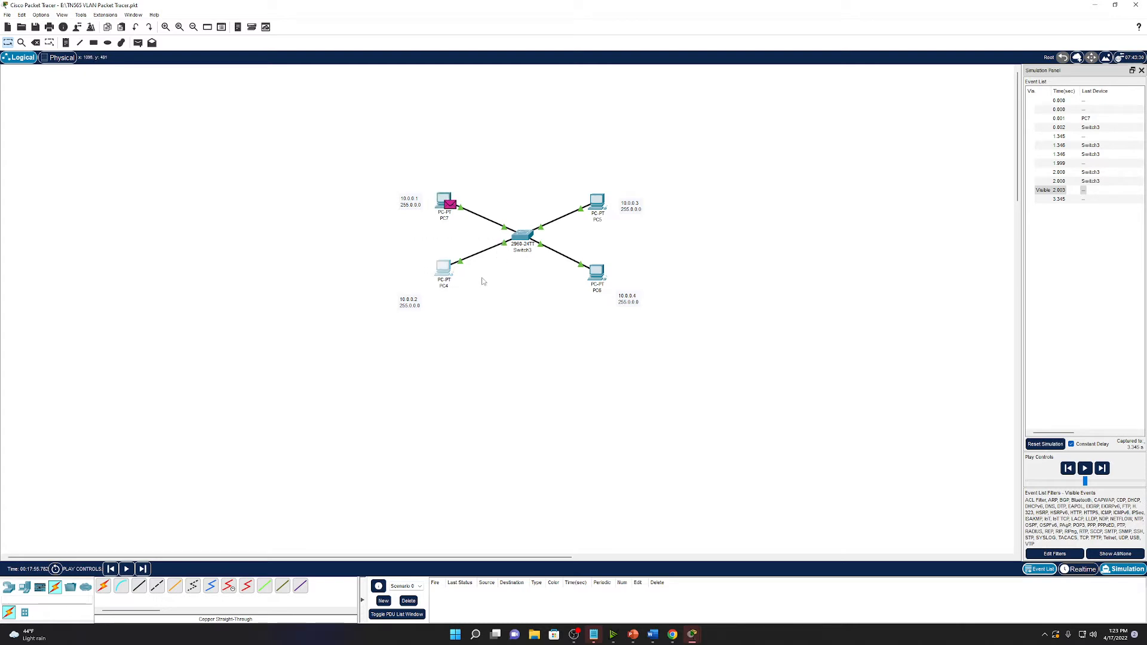
{"action": "left_click", "coordinate": [535, 221]}
{"action": "left_click", "coordinate": [1075, 569]}
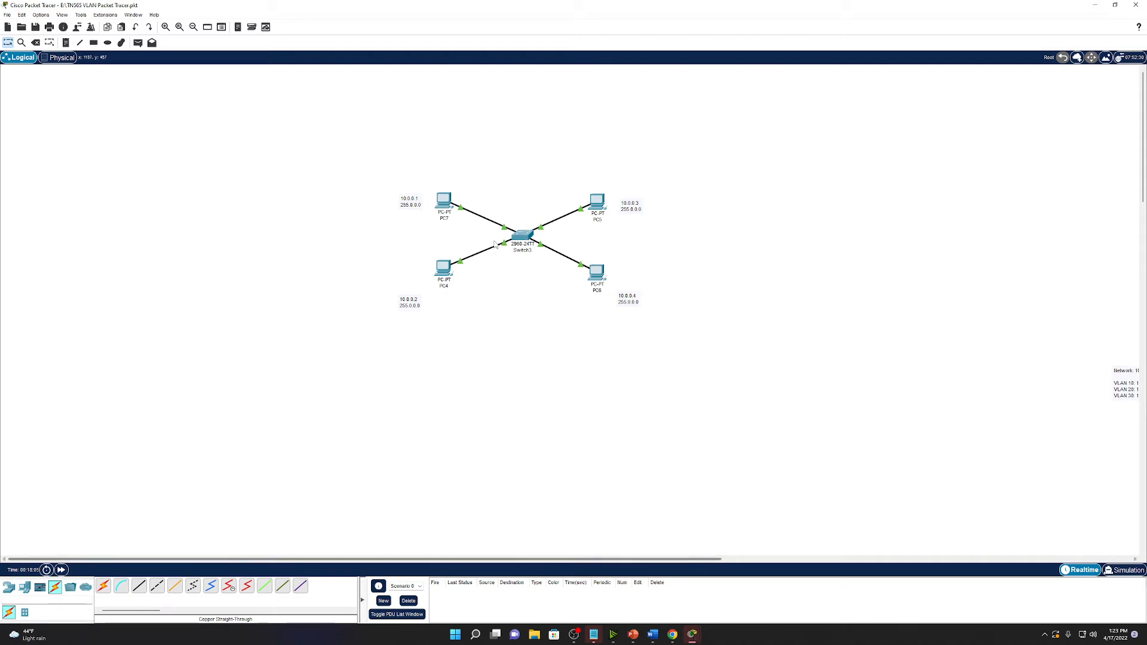
Scroll to the second lab and move all its devices and notes up and left.
{"action": "left_click_drag", "start_coordinate": [414, 558], "coordinate": [821, 564]}
{"action": "scroll", "coordinate": [853, 401], "scroll_direction": "down", "scroll_amount": 5}
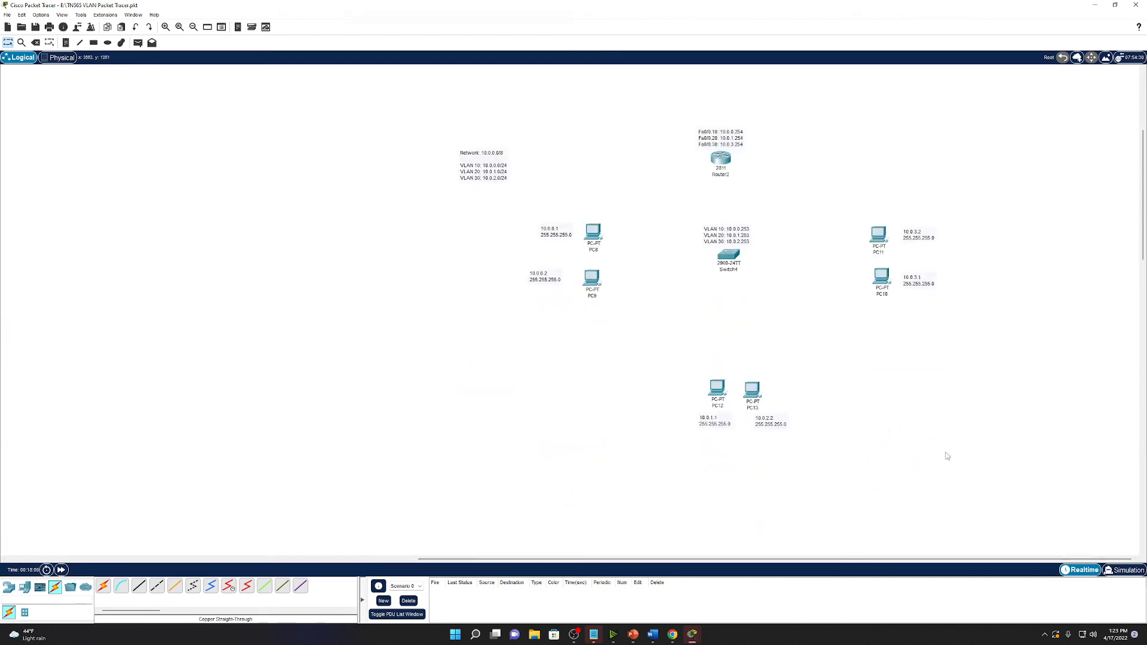
{"action": "left_click_drag", "start_coordinate": [993, 468], "coordinate": [441, 117]}
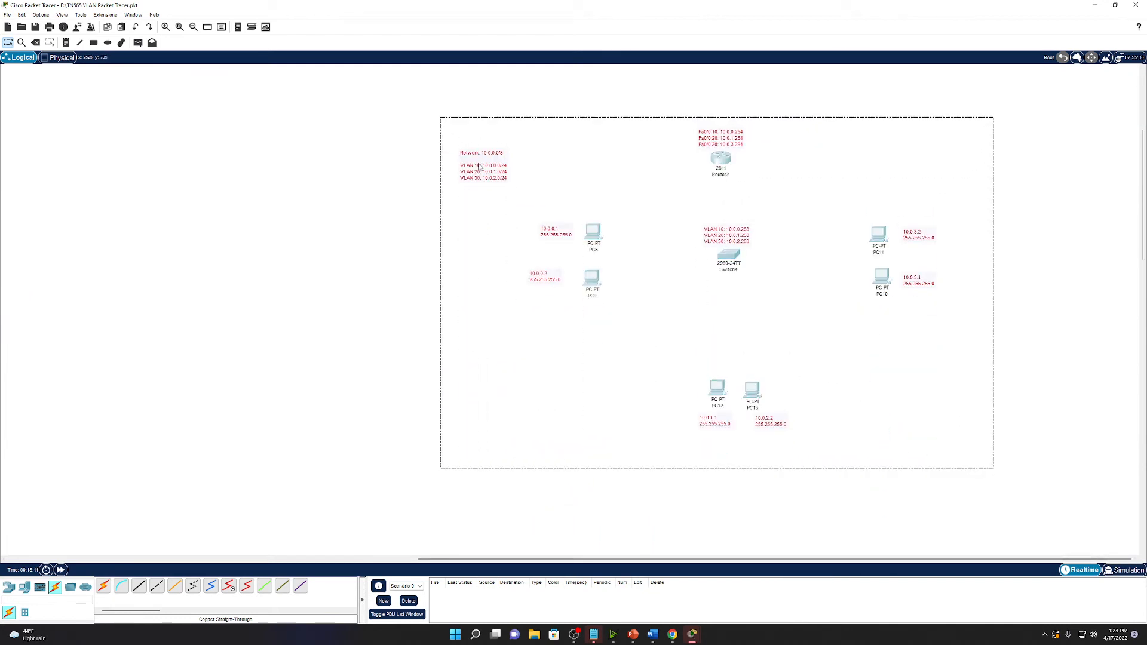
{"action": "left_click_drag", "start_coordinate": [480, 164], "coordinate": [349, 146]}
{"action": "left_click", "coordinate": [1045, 375]}
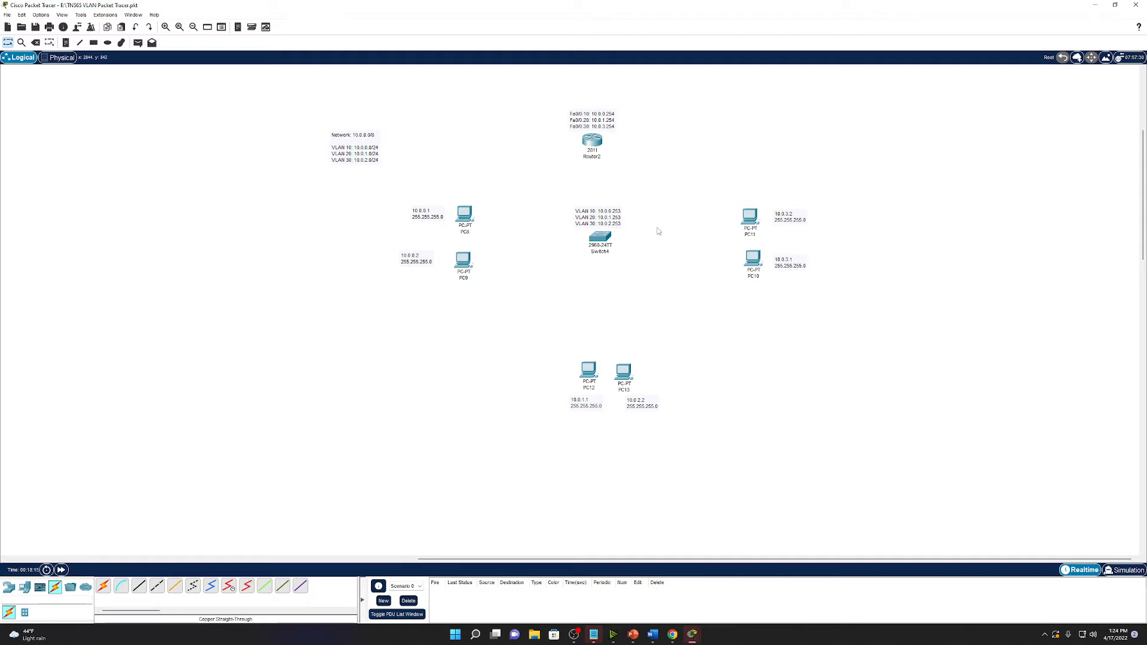
Nudge the Network 10.0.0.0/8 note right and shift PC12 and PC13 slightly left.
{"action": "left_click_drag", "start_coordinate": [362, 143], "coordinate": [374, 145]}
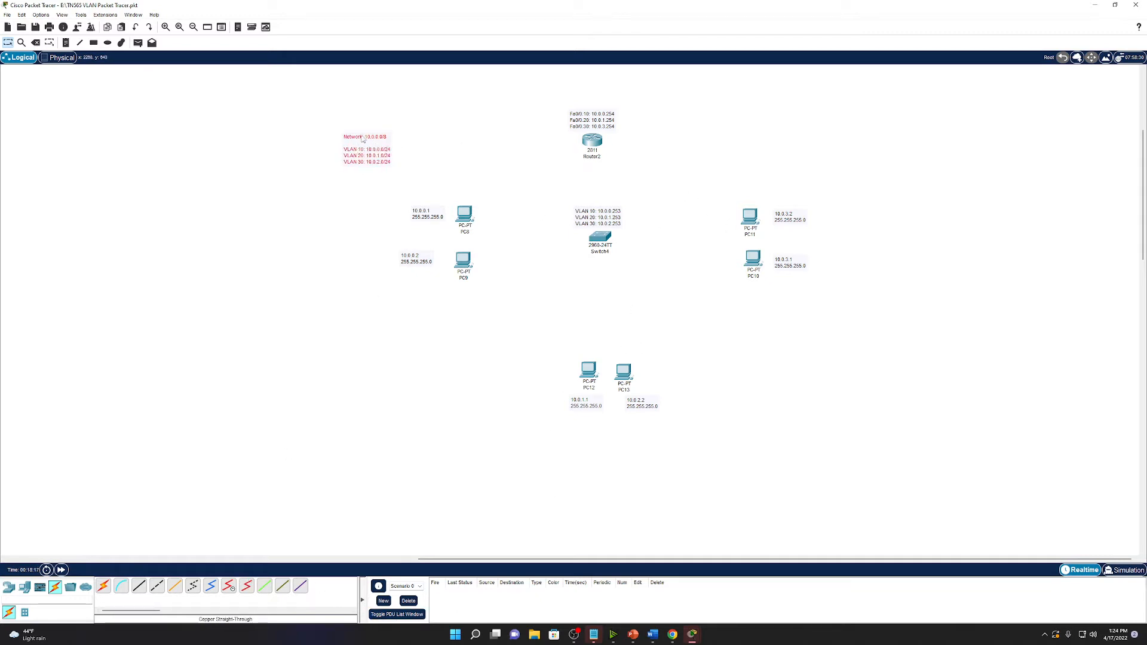
{"action": "left_click", "coordinate": [339, 123]}
{"action": "left_click_drag", "start_coordinate": [625, 373], "coordinate": [590, 374]}
{"action": "left_click", "coordinate": [138, 587]}
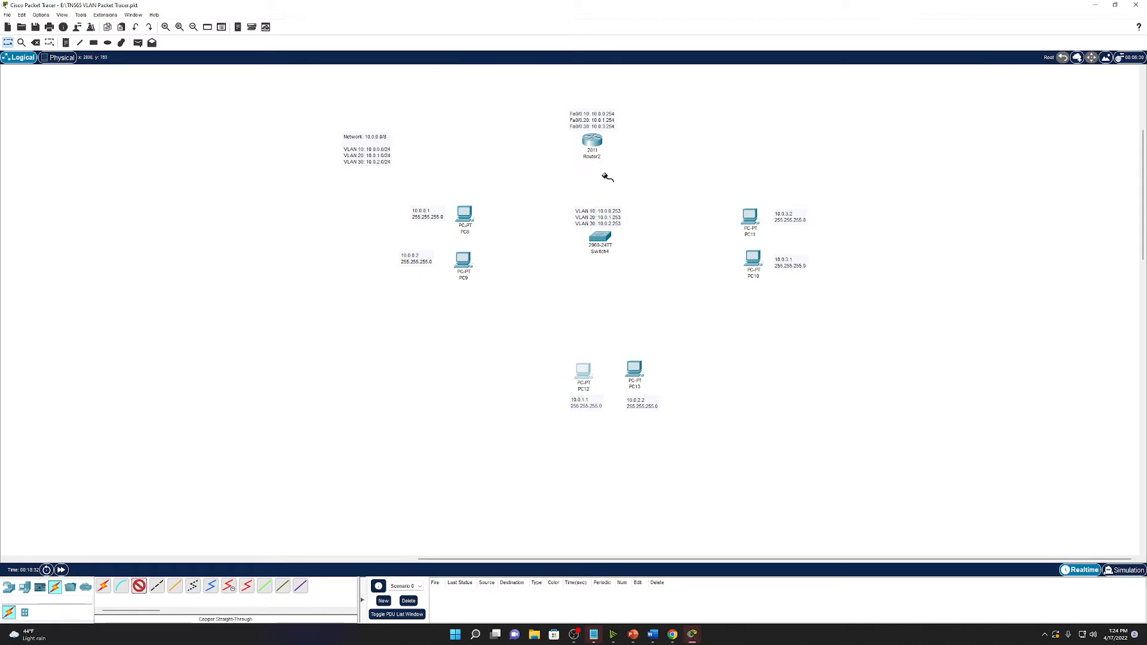
Cable Switch4 FastEthernet0/24 to Router2 FastEthernet0/0 and fast-forward time.
{"action": "left_click", "coordinate": [605, 237]}
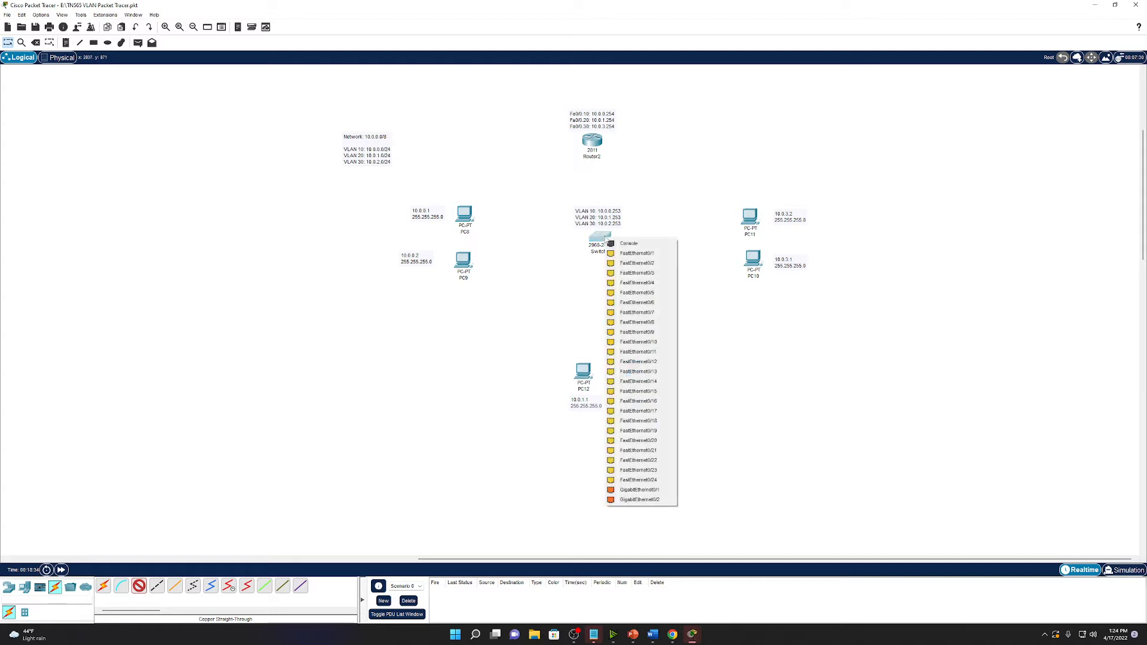
{"action": "left_click", "coordinate": [651, 481]}
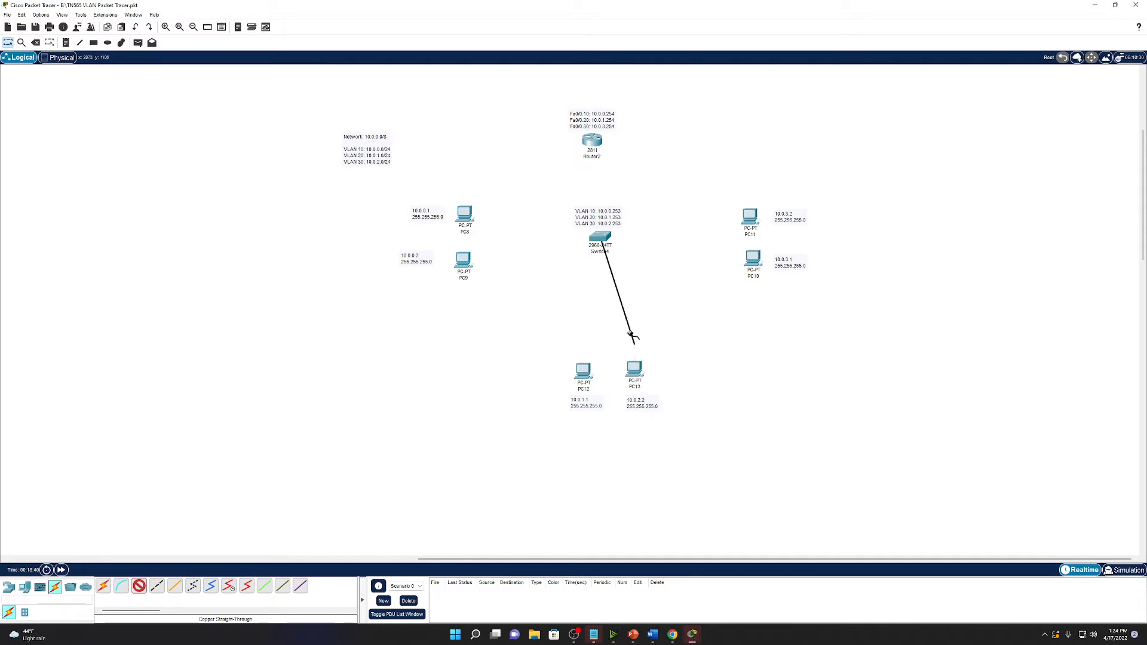
{"action": "left_click", "coordinate": [595, 145]}
{"action": "left_click", "coordinate": [625, 178]}
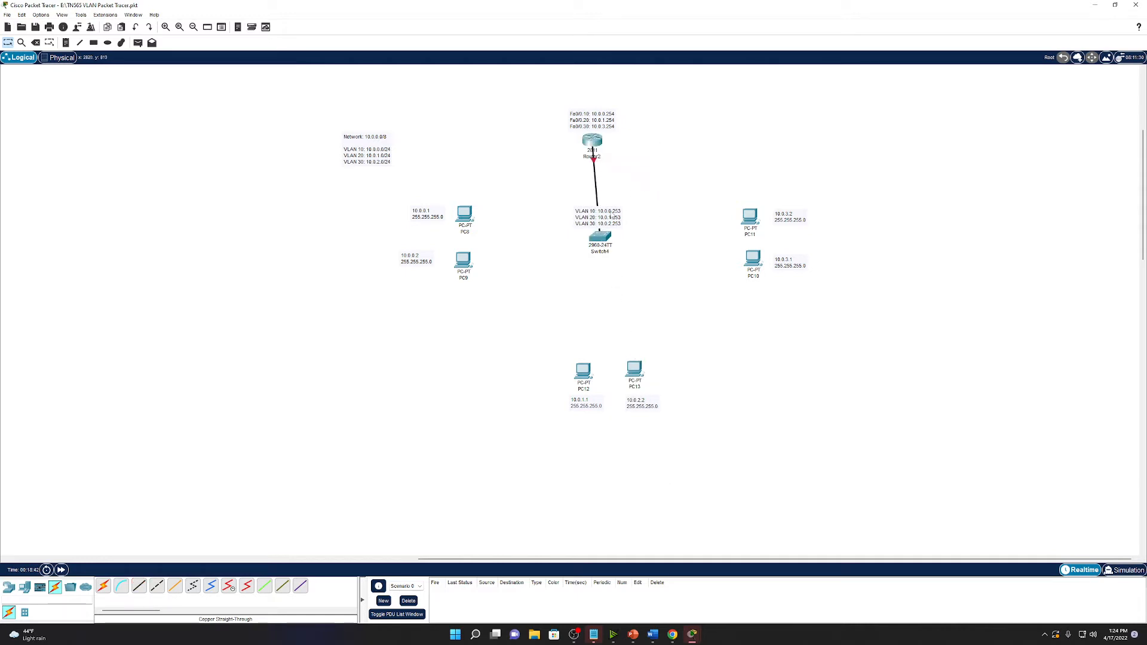
{"action": "left_click", "coordinate": [590, 156]}
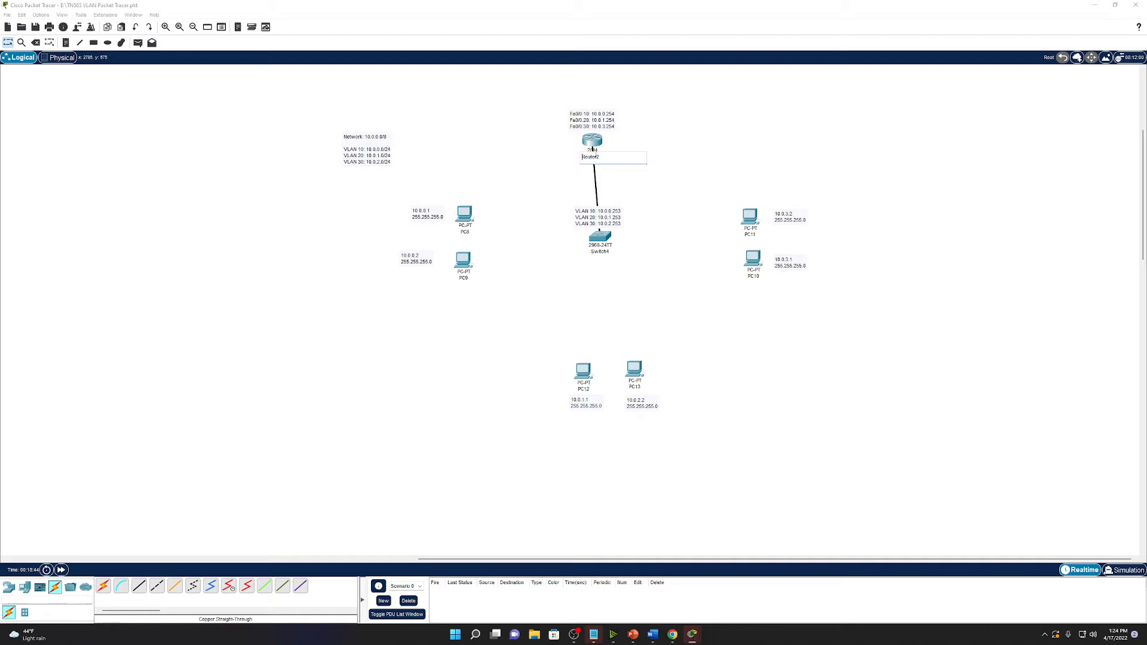
{"action": "key", "text": "Return"}
{"action": "left_click", "coordinate": [594, 145]}
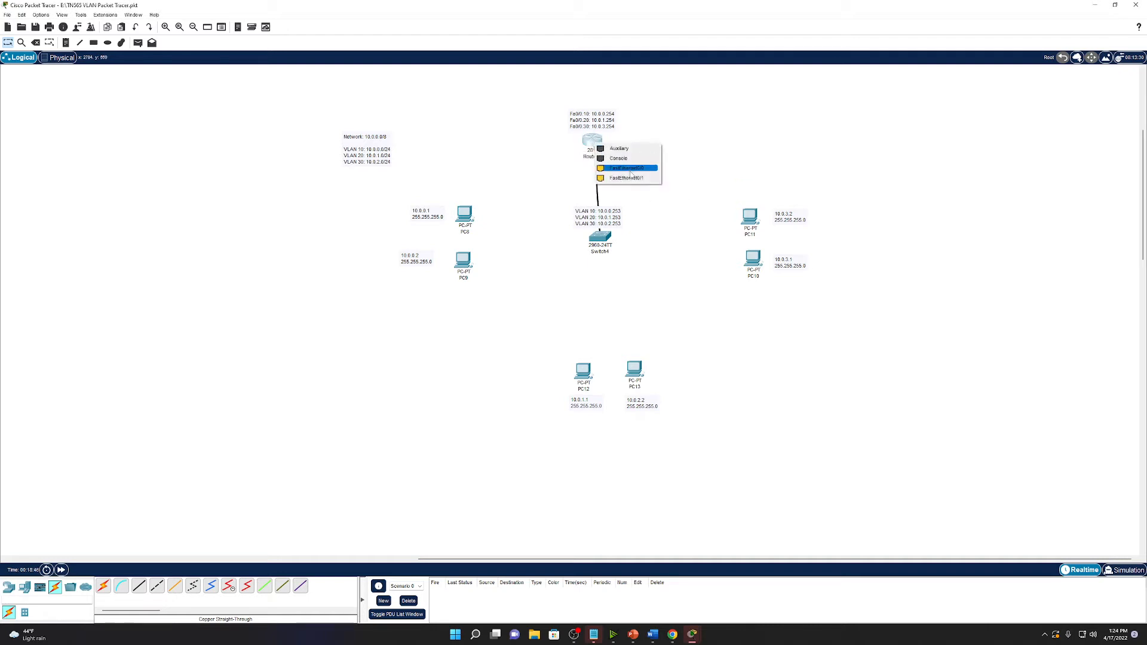
{"action": "left_click", "coordinate": [632, 172]}
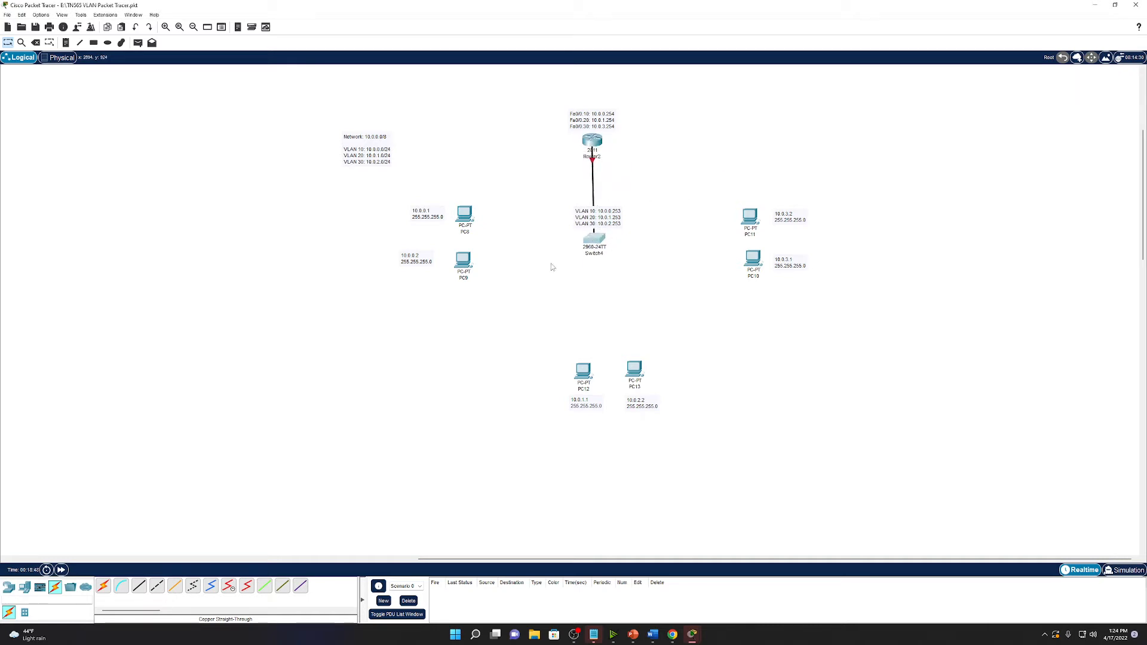
{"action": "left_click", "coordinate": [60, 569]}
Move Switch4's VLAN address note up and cable PC8's FastEthernet0 to Switch4.
{"action": "left_click_drag", "start_coordinate": [598, 215], "coordinate": [594, 197]}
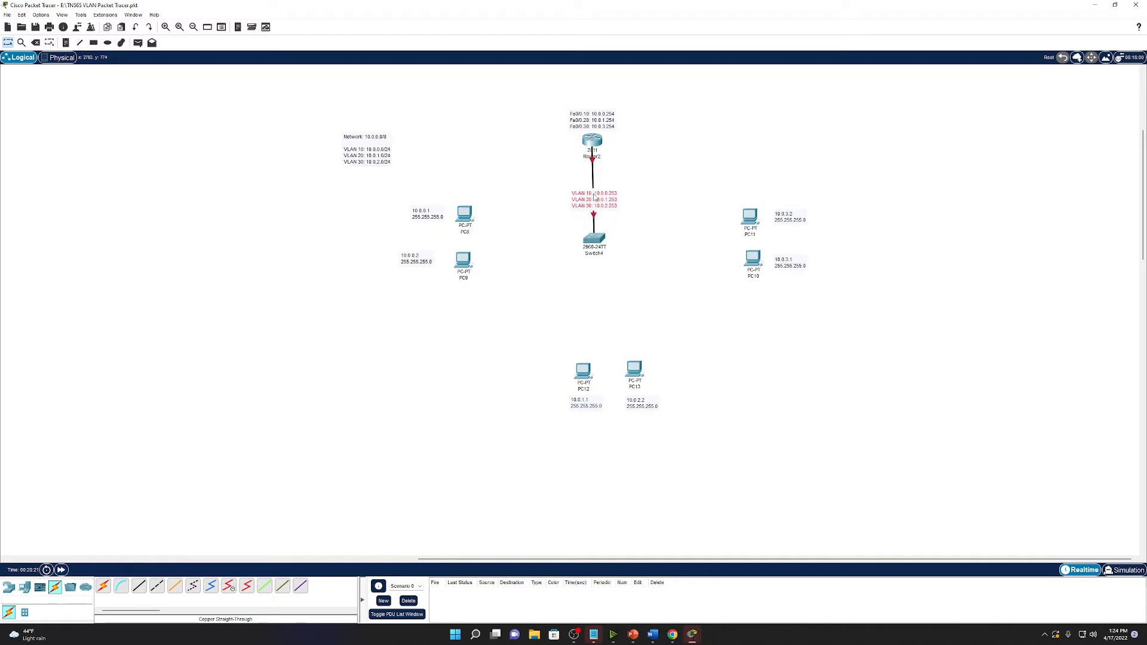
{"action": "left_click", "coordinate": [139, 586]}
{"action": "left_click", "coordinate": [468, 220]}
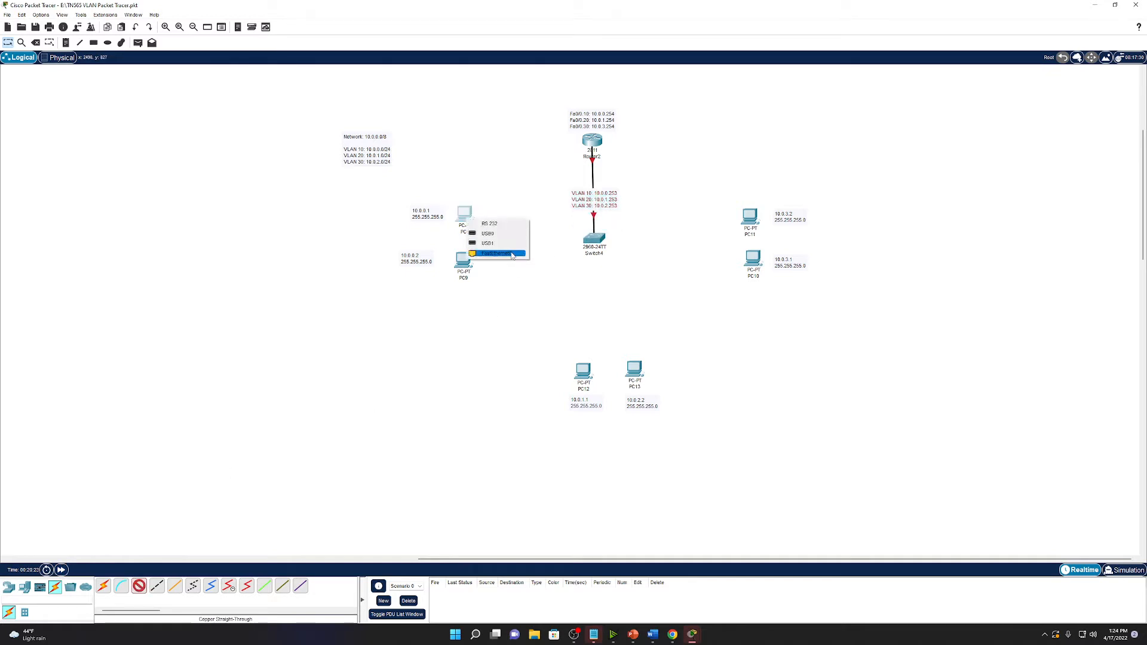
{"action": "left_click", "coordinate": [495, 254]}
{"action": "left_click", "coordinate": [594, 239]}
{"action": "left_click", "coordinate": [618, 250]}
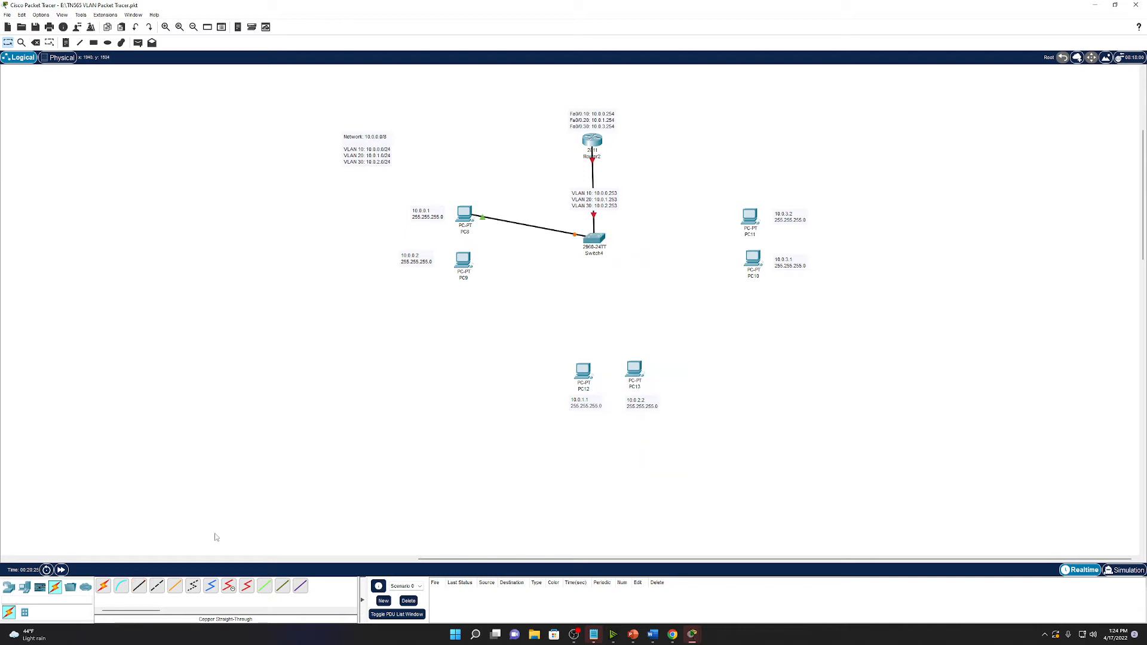
Cable PC9's FastEthernet0 to a free Switch4 port.
{"action": "left_click", "coordinate": [138, 586]}
{"action": "left_click", "coordinate": [458, 261]}
{"action": "left_click", "coordinate": [491, 306]}
{"action": "left_click", "coordinate": [468, 261]}
{"action": "left_click", "coordinate": [489, 295]}
{"action": "left_click", "coordinate": [600, 243]}
{"action": "left_click", "coordinate": [620, 252]}
Cable PC11 and PC10 to Switch4 with straight-through copper.
{"action": "left_click", "coordinate": [139, 587]}
{"action": "left_click", "coordinate": [751, 219]}
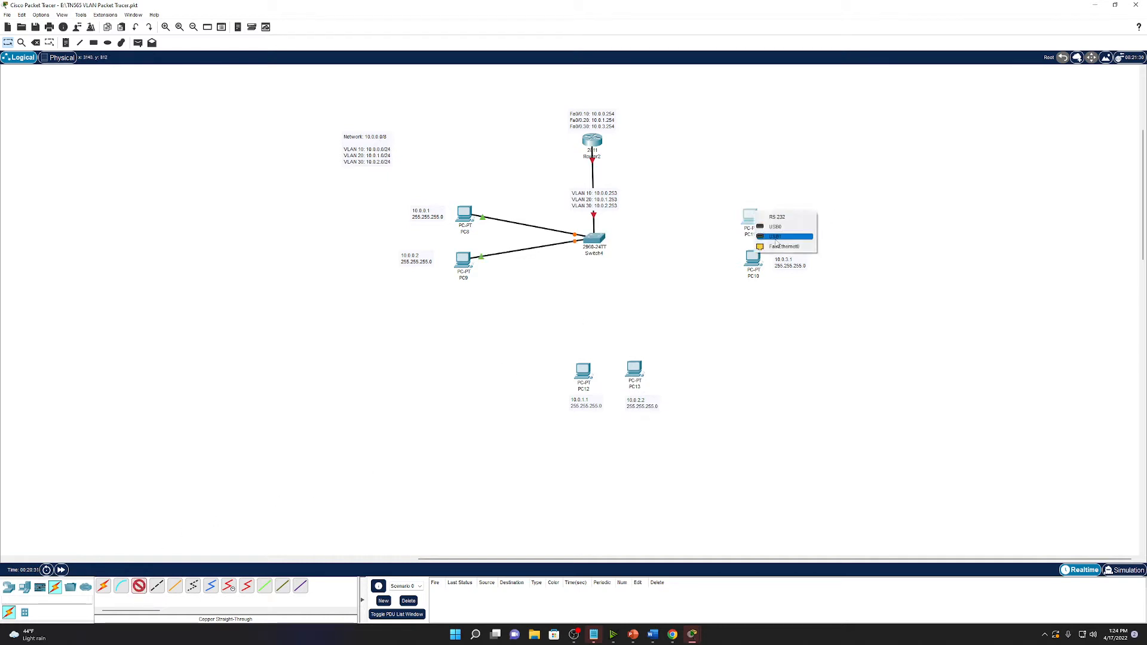
{"action": "left_click", "coordinate": [770, 239]}
{"action": "left_click", "coordinate": [594, 239]}
{"action": "left_click", "coordinate": [624, 248]}
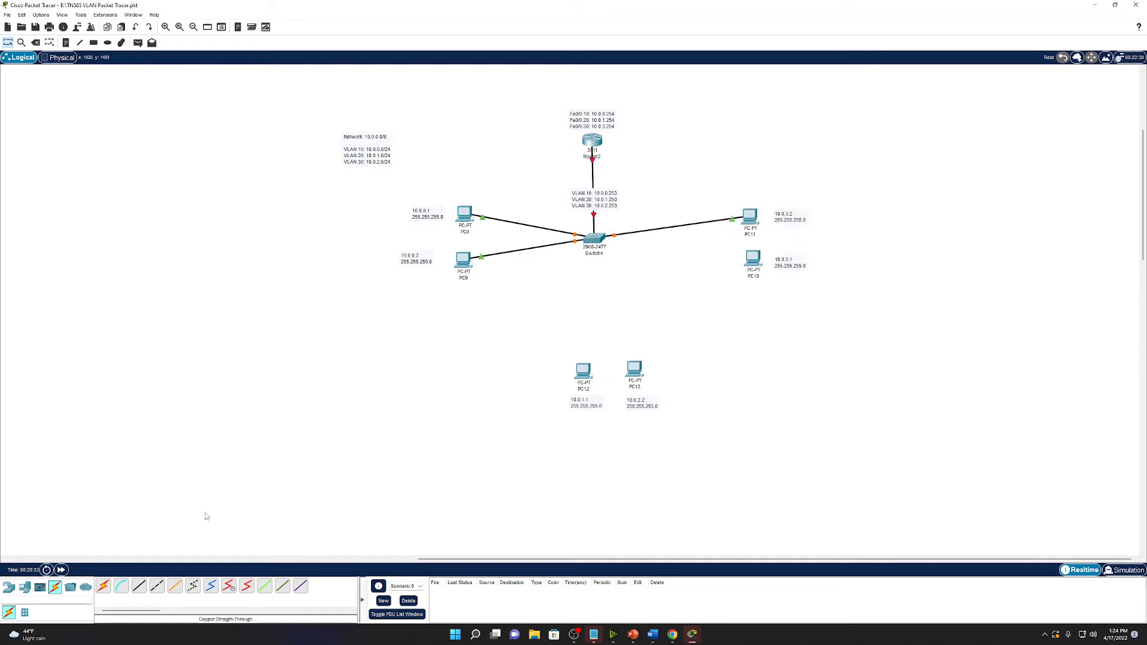
{"action": "left_click", "coordinate": [139, 588]}
{"action": "left_click", "coordinate": [753, 258]}
{"action": "left_click", "coordinate": [771, 267]}
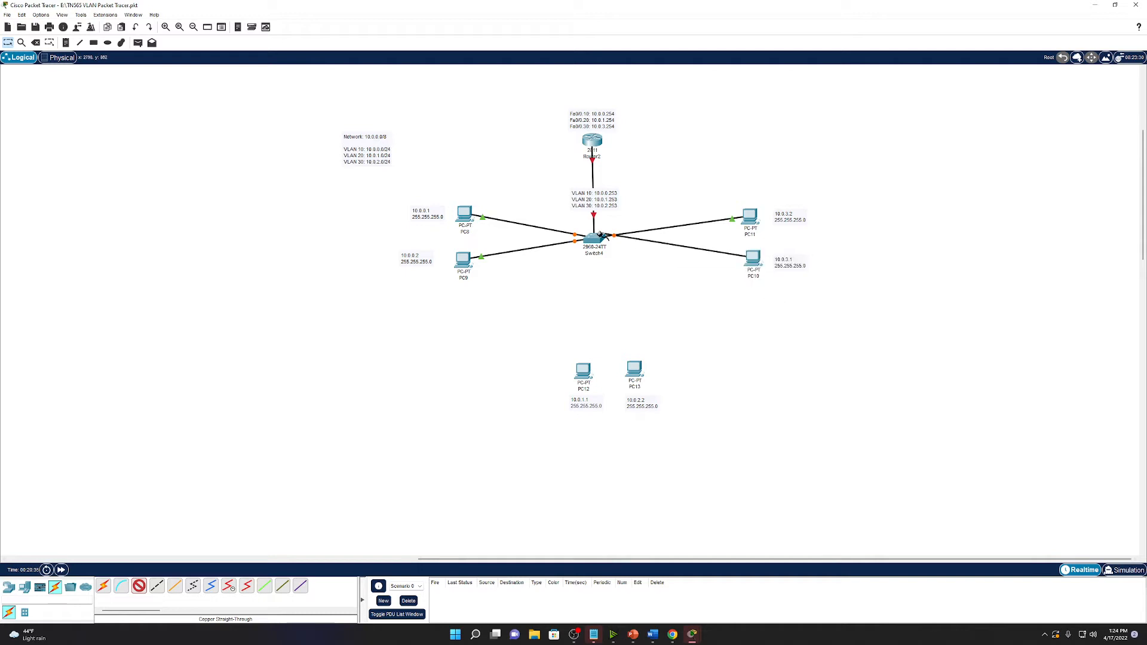
{"action": "left_click", "coordinate": [614, 247]}
{"action": "left_click", "coordinate": [621, 263]}
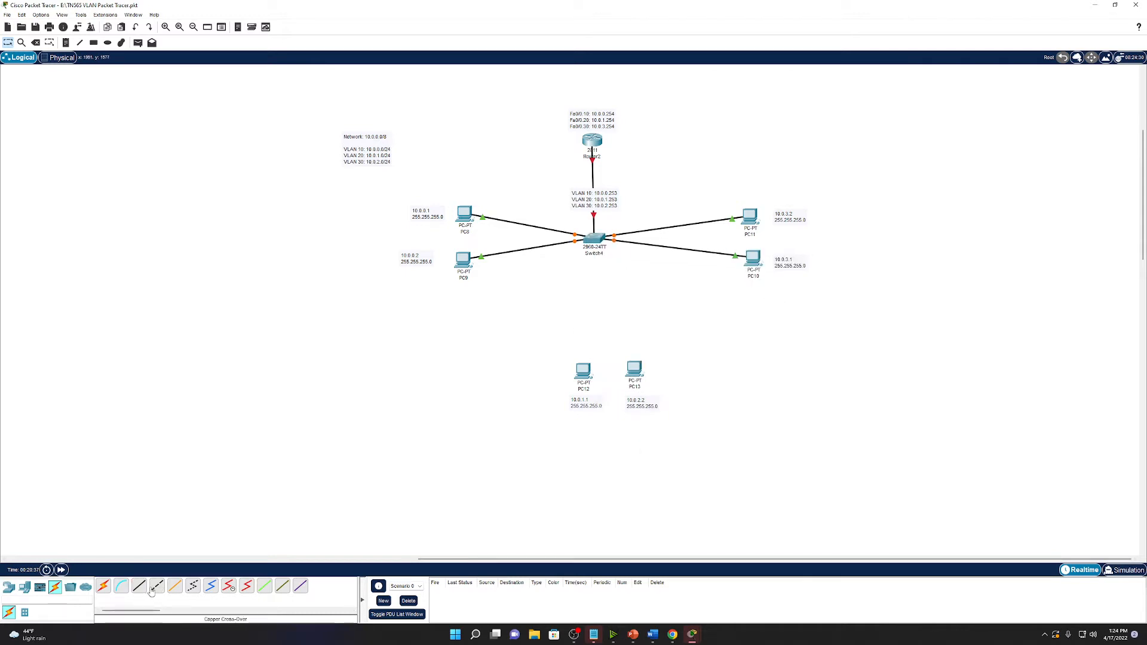
Cable PC12 to Switch4 FastEthernet0/5 and PC13's FastEthernet0 to a free Switch4 port.
{"action": "left_click", "coordinate": [583, 372]}
{"action": "left_click", "coordinate": [619, 407]}
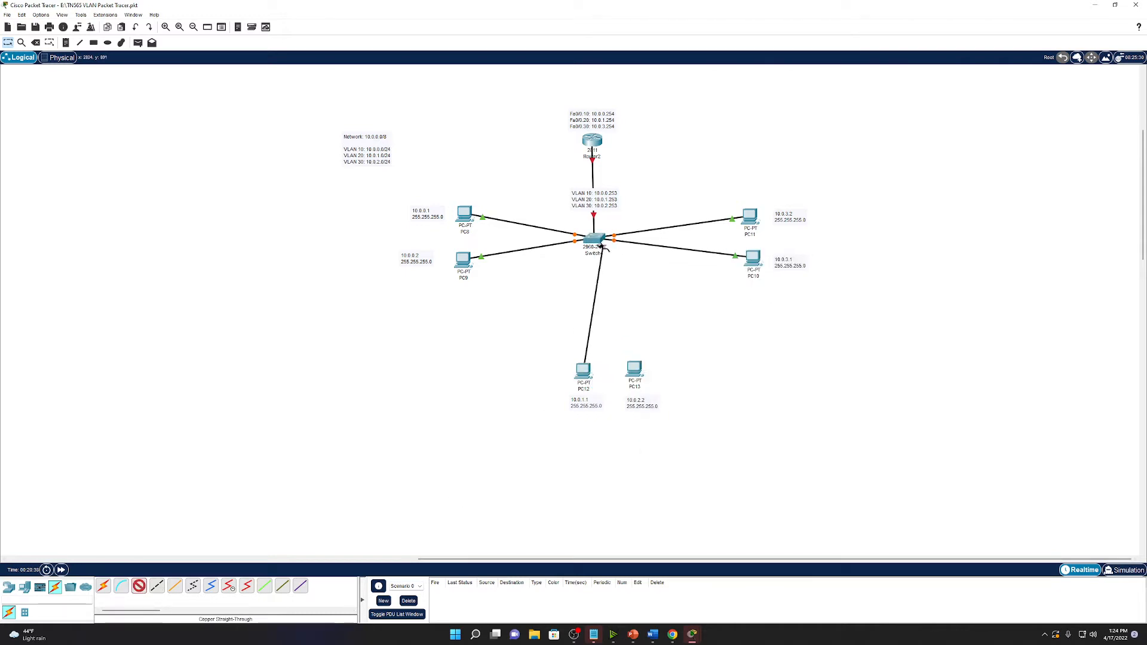
{"action": "left_click", "coordinate": [594, 240]}
{"action": "left_click", "coordinate": [624, 258]}
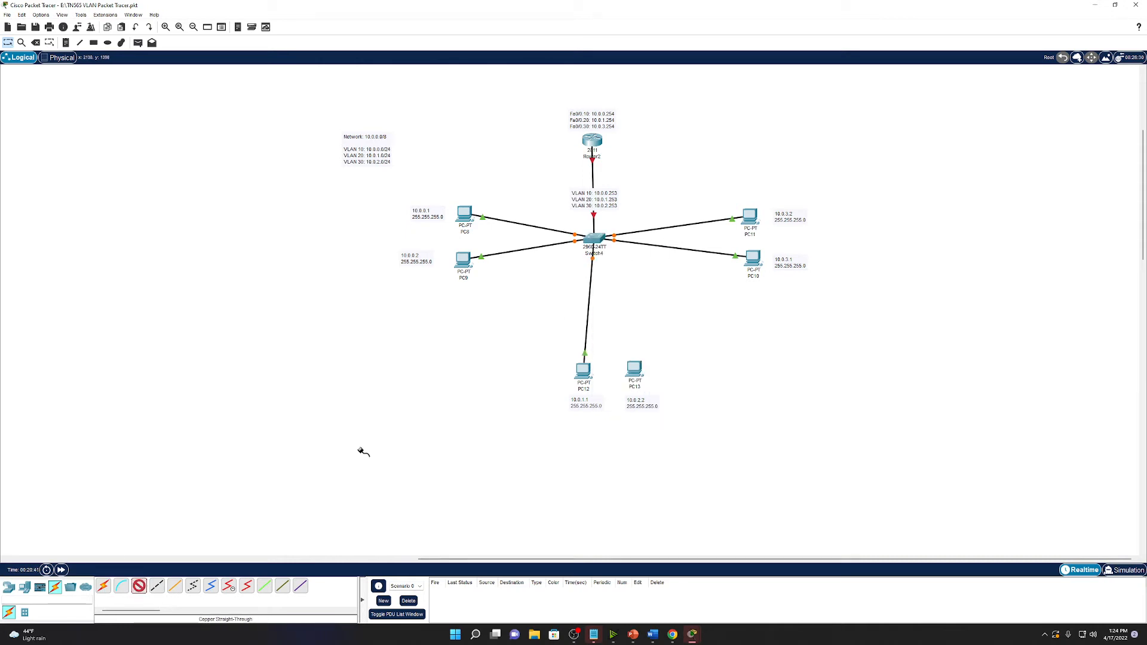
{"action": "left_click", "coordinate": [640, 371]}
{"action": "left_click", "coordinate": [669, 402]}
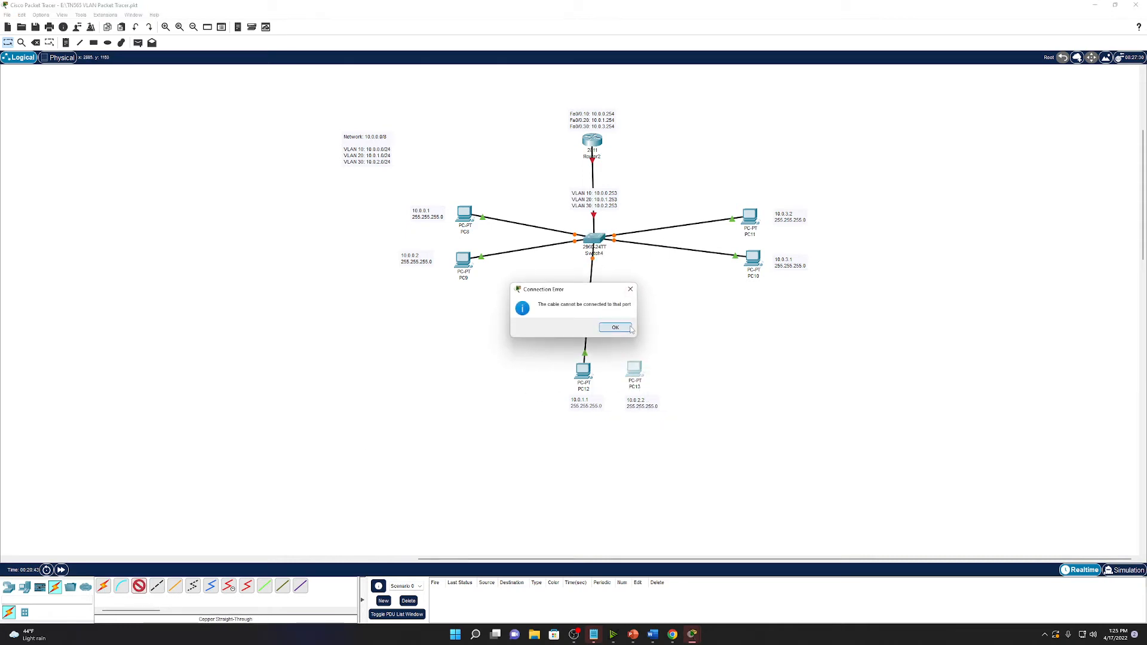
{"action": "left_click", "coordinate": [614, 328]}
{"action": "left_click", "coordinate": [639, 372]}
{"action": "left_click", "coordinate": [670, 416]}
{"action": "left_click", "coordinate": [635, 370]}
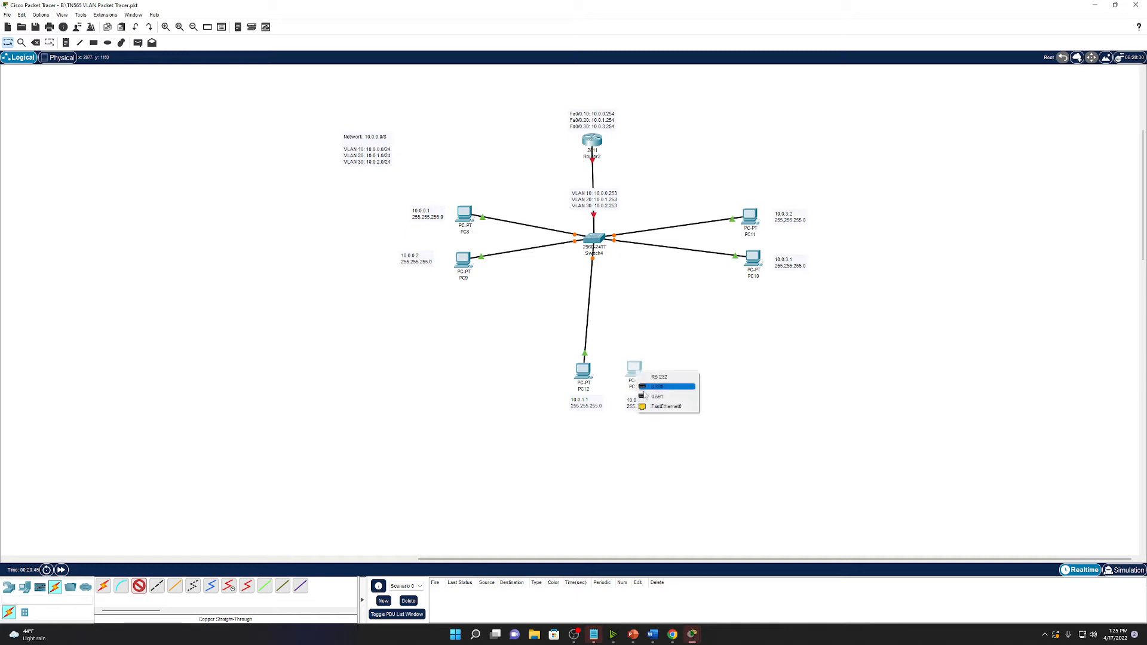
{"action": "left_click", "coordinate": [658, 407]}
{"action": "left_click", "coordinate": [595, 241]}
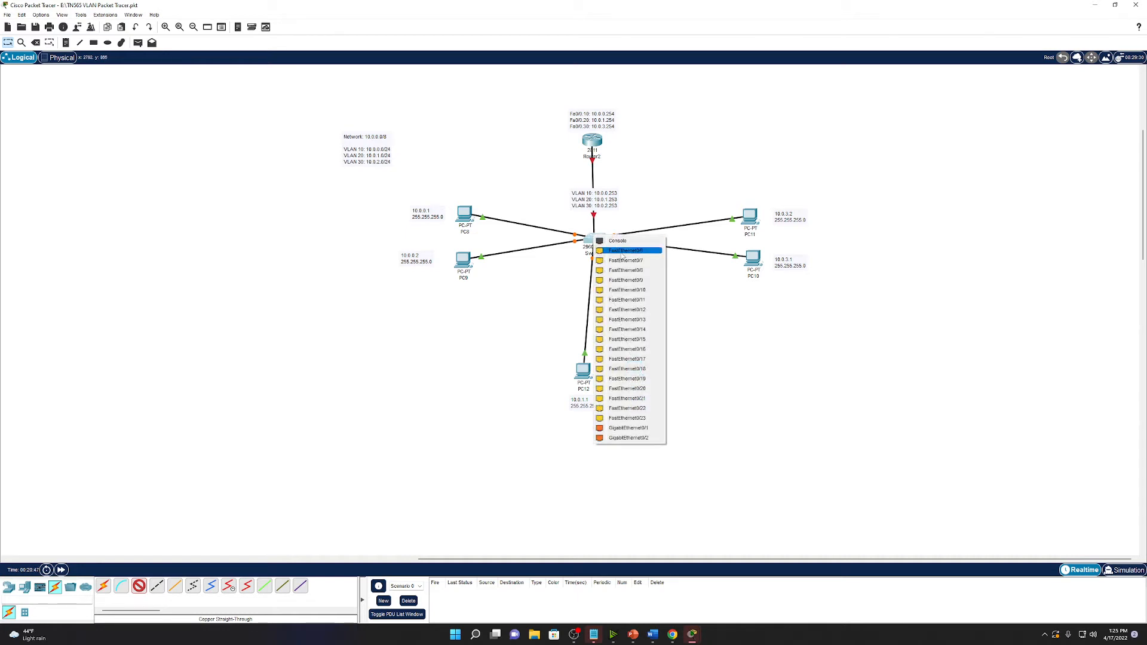
{"action": "left_click", "coordinate": [621, 255]}
Fast-forward time, then shift PC12, PC13 and their 10.0.1.1/10.0.2.2 notes left.
{"action": "left_click", "coordinate": [61, 569]}
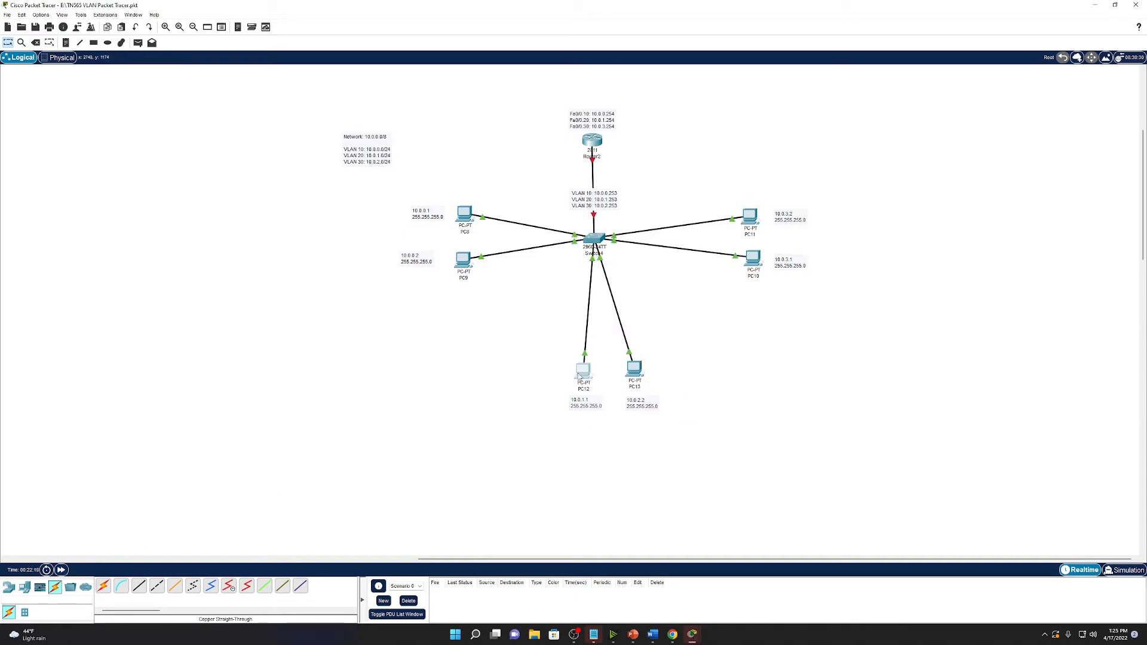
{"action": "left_click_drag", "start_coordinate": [578, 376], "coordinate": [560, 372]}
{"action": "left_click_drag", "start_coordinate": [641, 372], "coordinate": [632, 371]}
{"action": "left_click_drag", "start_coordinate": [584, 409], "coordinate": [556, 404]}
{"action": "left_click_drag", "start_coordinate": [636, 407], "coordinate": [629, 406]}
Give PC8 IP 10.0.0.1, a 255 subnet mask and default gateway 10.0.0.254.
{"action": "left_click", "coordinate": [465, 213]}
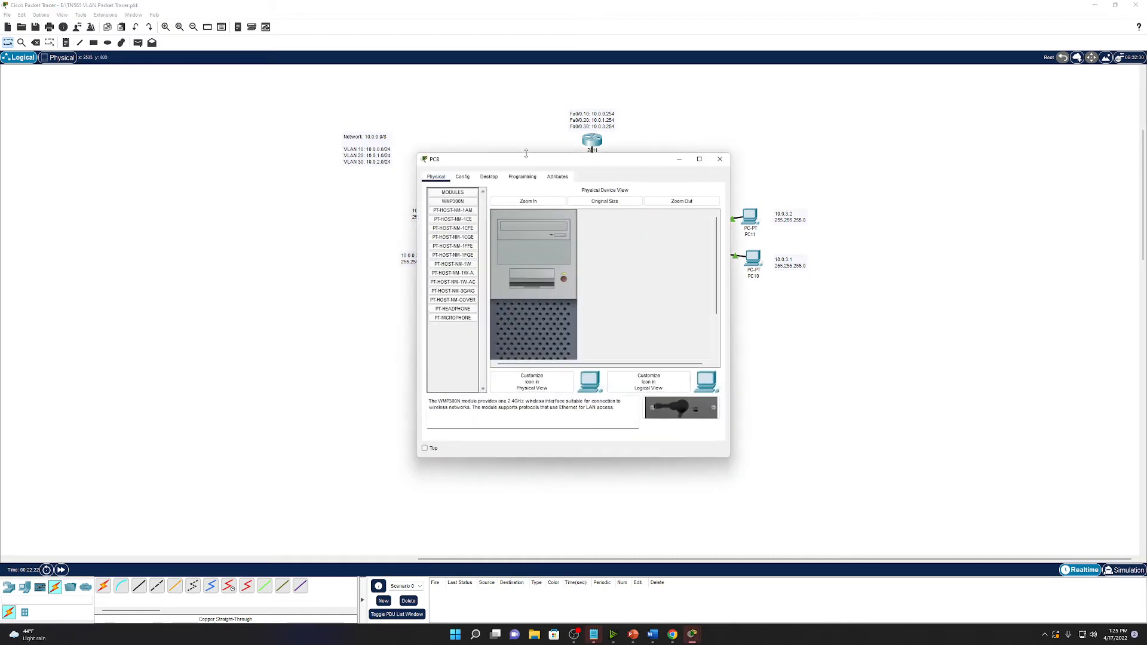
{"action": "left_click_drag", "start_coordinate": [524, 154], "coordinate": [773, 170]}
{"action": "left_click", "coordinate": [736, 189]}
{"action": "left_click", "coordinate": [708, 234]}
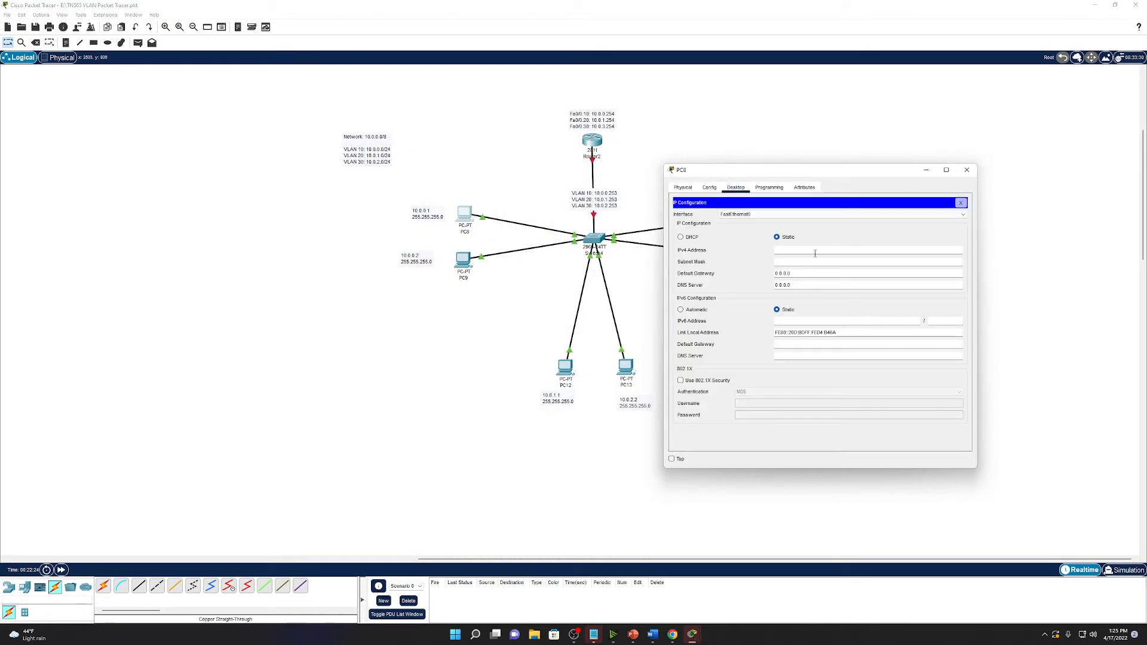
{"action": "left_click", "coordinate": [816, 253]}
{"action": "type", "text": "10.0.0.1"}
{"action": "key", "text": "Tab"}
{"action": "type", "text": "255"}
{"action": "left_click_drag", "start_coordinate": [732, 172], "coordinate": [757, 162]}
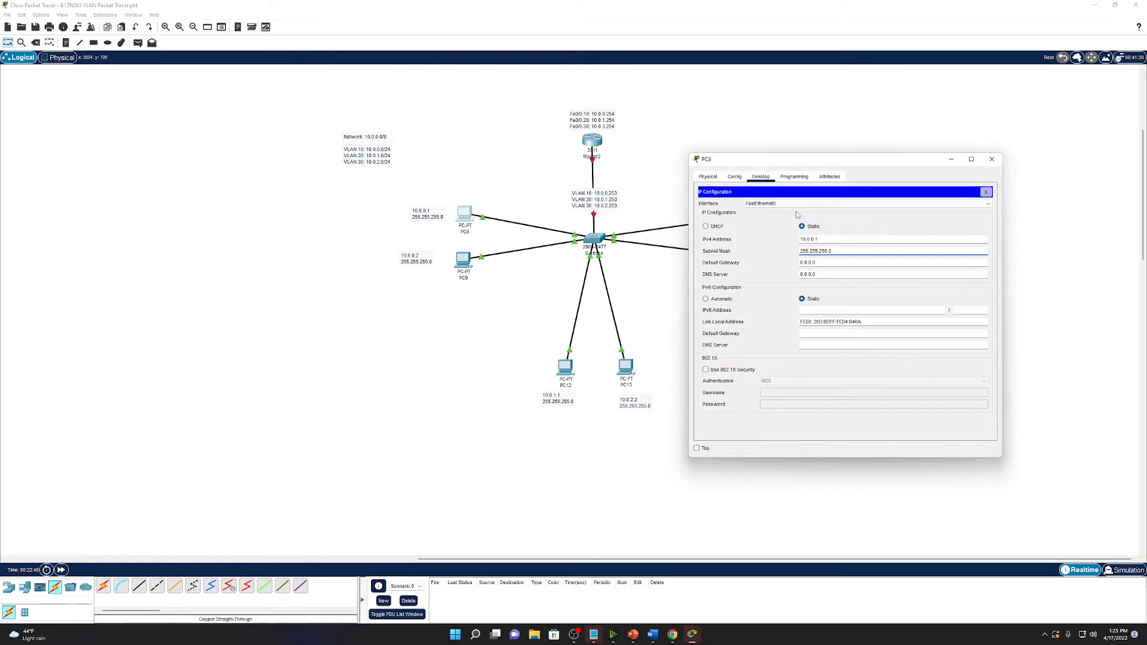
{"action": "key", "text": "Tab"}
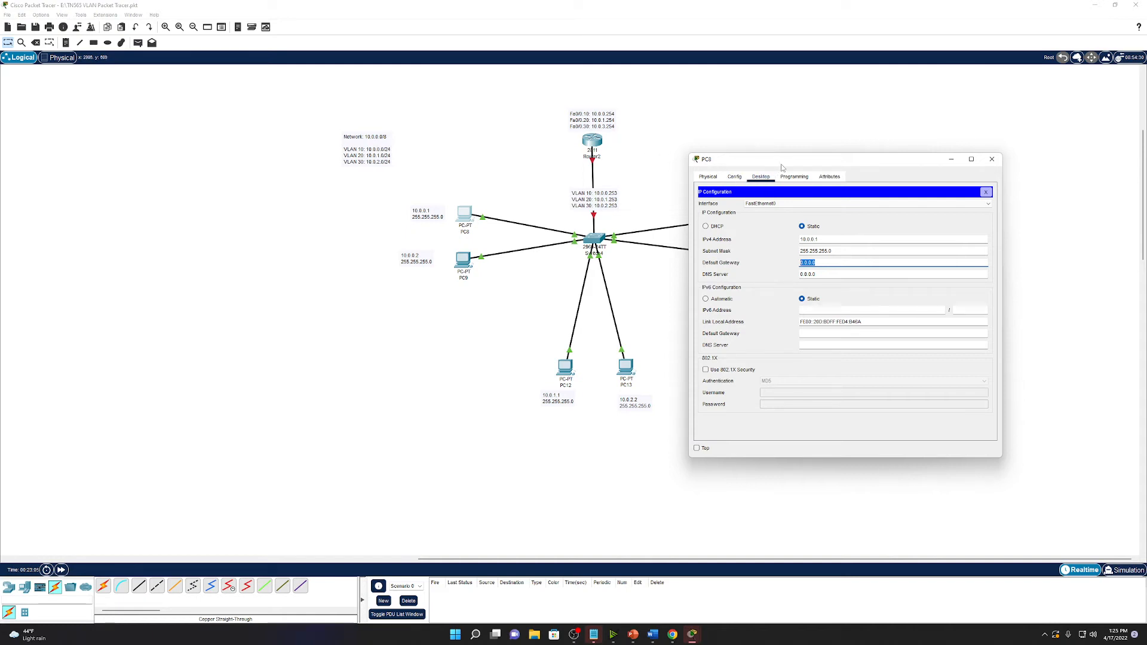
{"action": "left_click_drag", "start_coordinate": [782, 168], "coordinate": [805, 160]}
{"action": "left_click", "coordinate": [845, 258]}
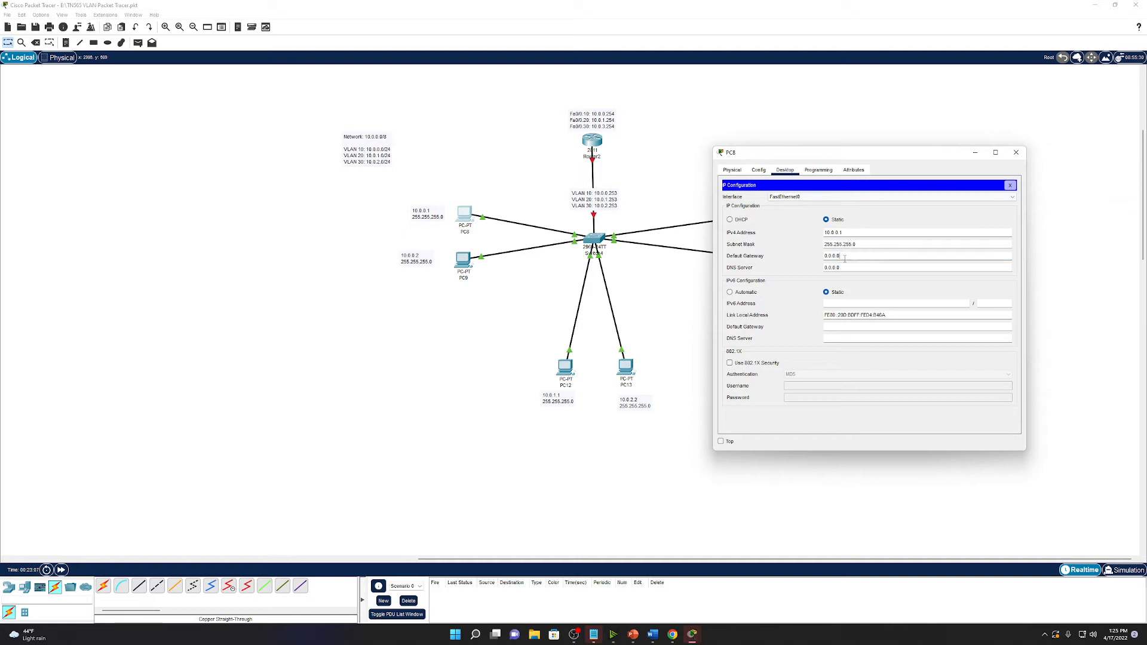
{"action": "left_click_drag", "start_coordinate": [845, 258], "coordinate": [799, 257]}
{"action": "type", "text": "10.0.0.254"}
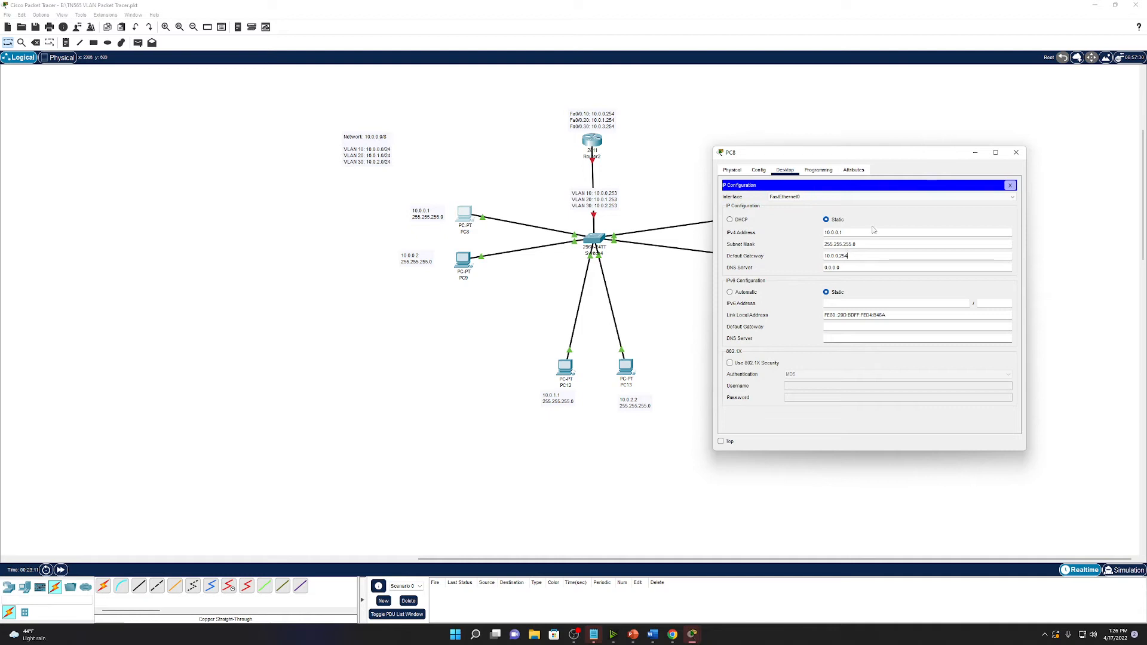
{"action": "left_click", "coordinate": [1015, 152]}
Give PC9 IP 10.0.0.2, mask 255.255.255.0 and gateway 10.0.0.254.
{"action": "left_click", "coordinate": [464, 260]}
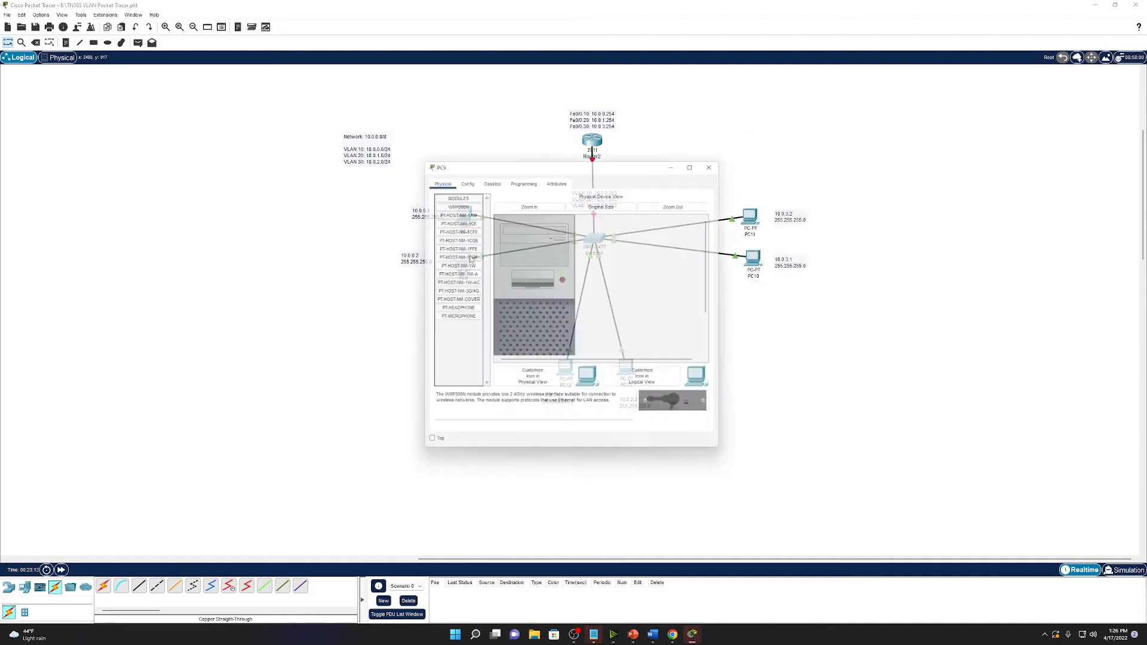
{"action": "left_click_drag", "start_coordinate": [618, 169], "coordinate": [855, 205]}
{"action": "left_click", "coordinate": [727, 213]}
{"action": "left_click", "coordinate": [693, 243]}
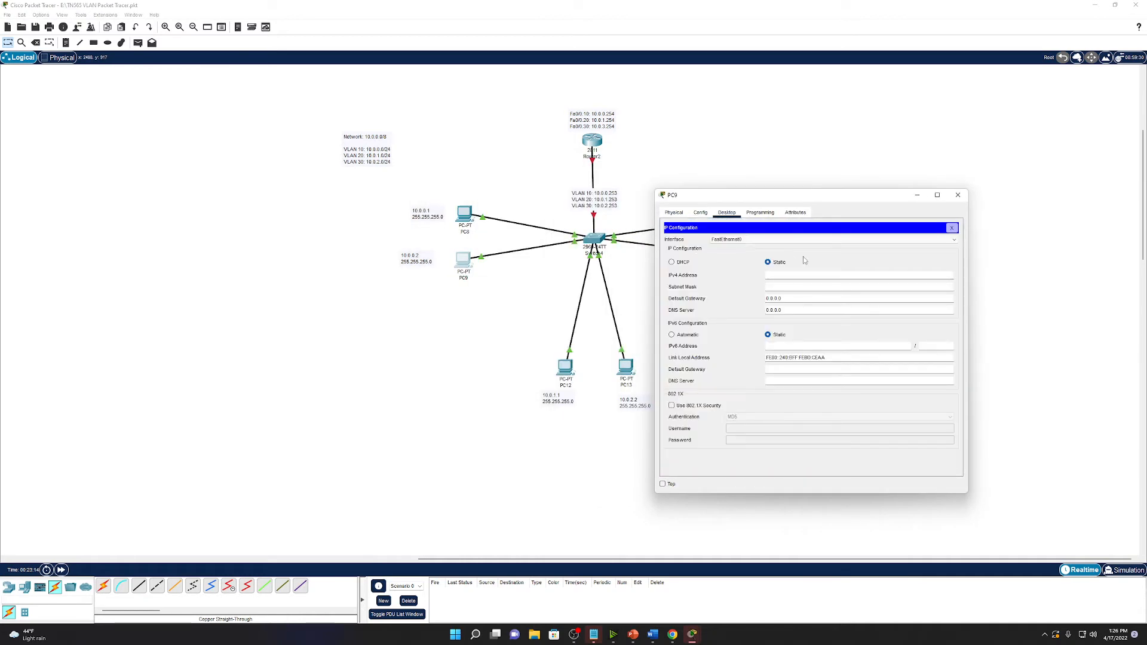
{"action": "type", "text": "10.0.0.2"}
{"action": "key", "text": "Tab"}
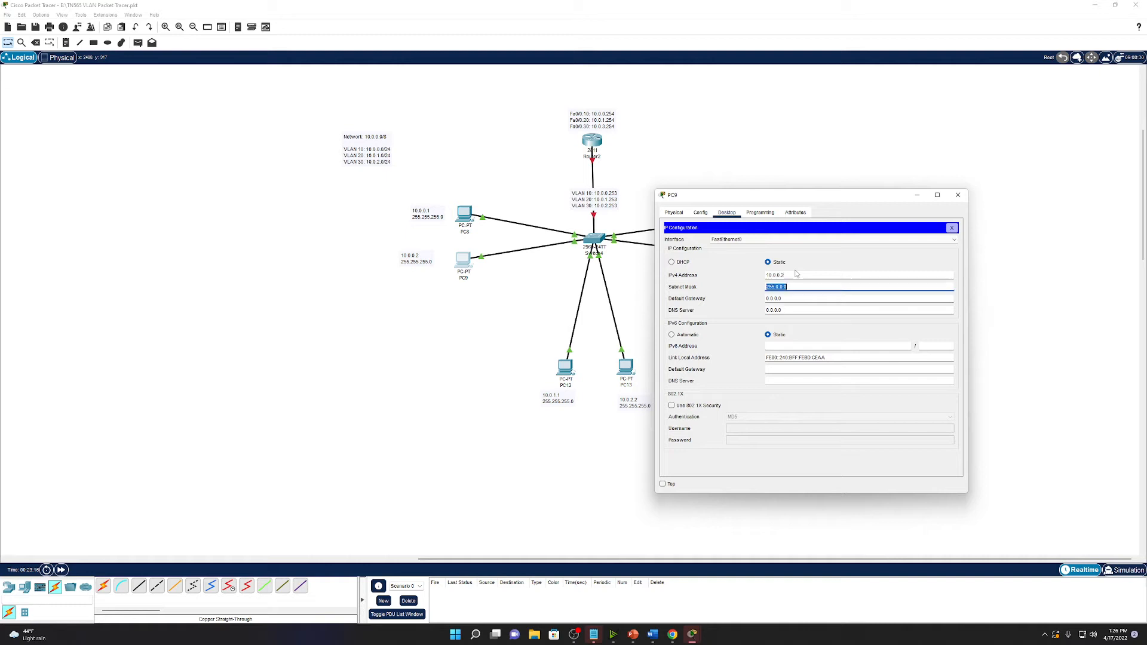
{"action": "type", "text": "255.255.255.0"}
{"action": "key", "text": "Tab"}
{"action": "type", "text": "10"}
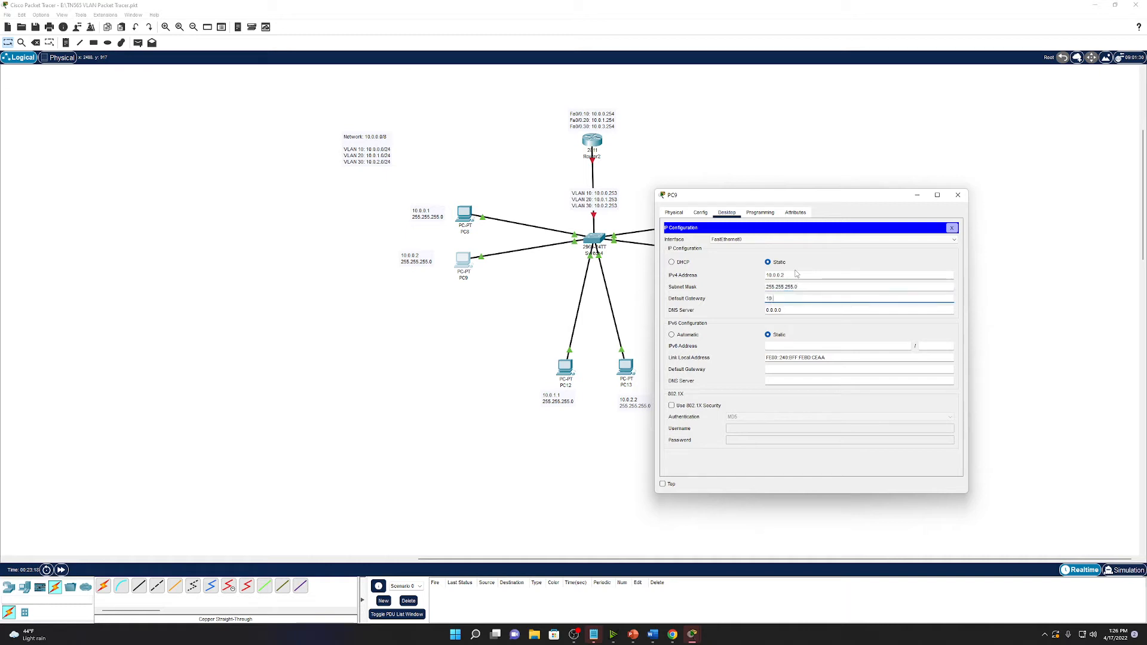
{"action": "type", "text": ".0.0.254"}
{"action": "left_click", "coordinate": [958, 195]}
Give PC12 IP 10.0.1.1, mask 255.255.255.0 and gateway entry 10.0.1.2.
{"action": "left_click", "coordinate": [569, 369]}
{"action": "left_click_drag", "start_coordinate": [591, 179], "coordinate": [887, 188]}
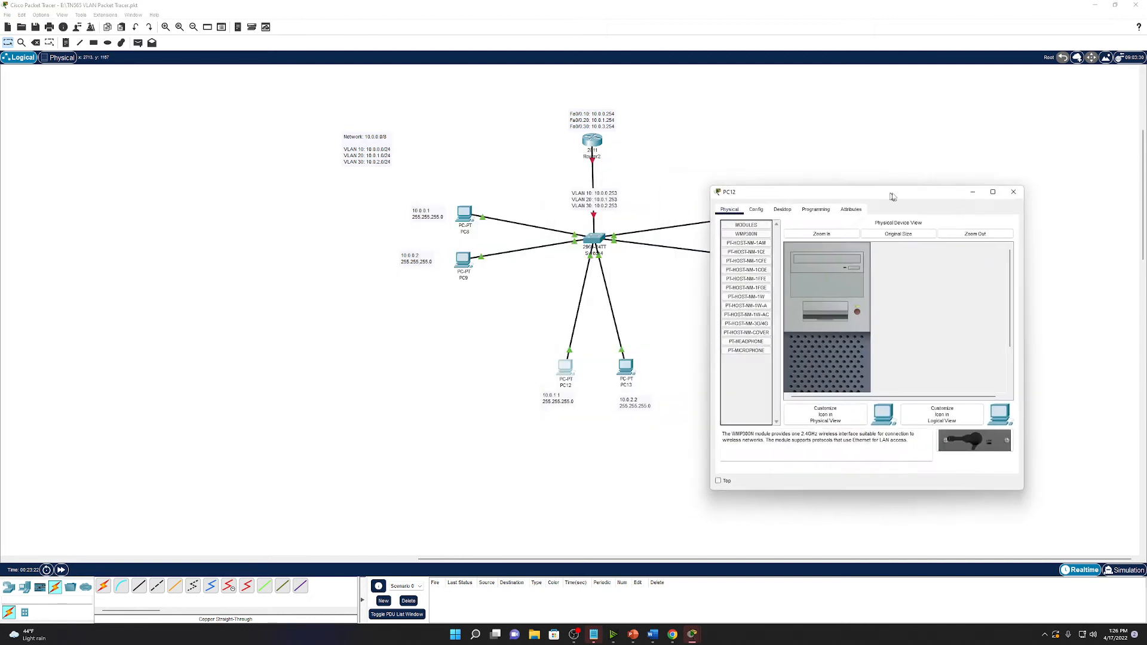
{"action": "left_click", "coordinate": [784, 211]}
{"action": "left_click", "coordinate": [764, 256]}
{"action": "left_click", "coordinate": [826, 273]}
{"action": "type", "text": "1"}
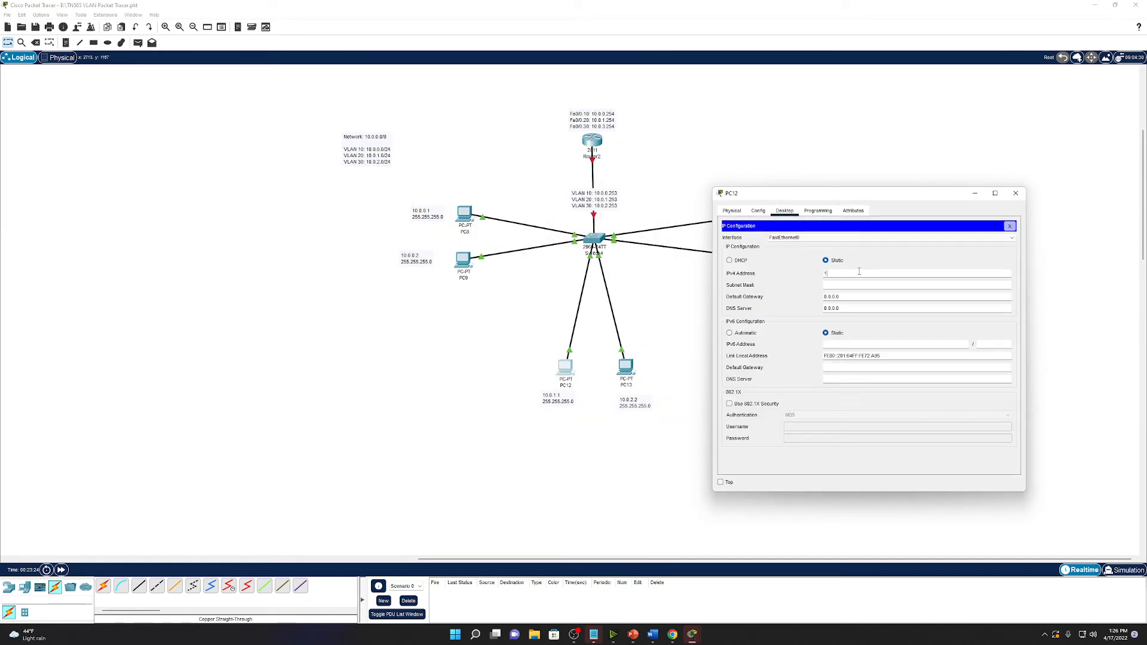
{"action": "type", "text": "0.0.1.1"}
{"action": "key", "text": "Tab"}
{"action": "type", "text": "255.255.255.0"}
{"action": "key", "text": "Tab"}
{"action": "type", "text": "10.0.1.2"}
{"action": "left_click", "coordinate": [1016, 193]}
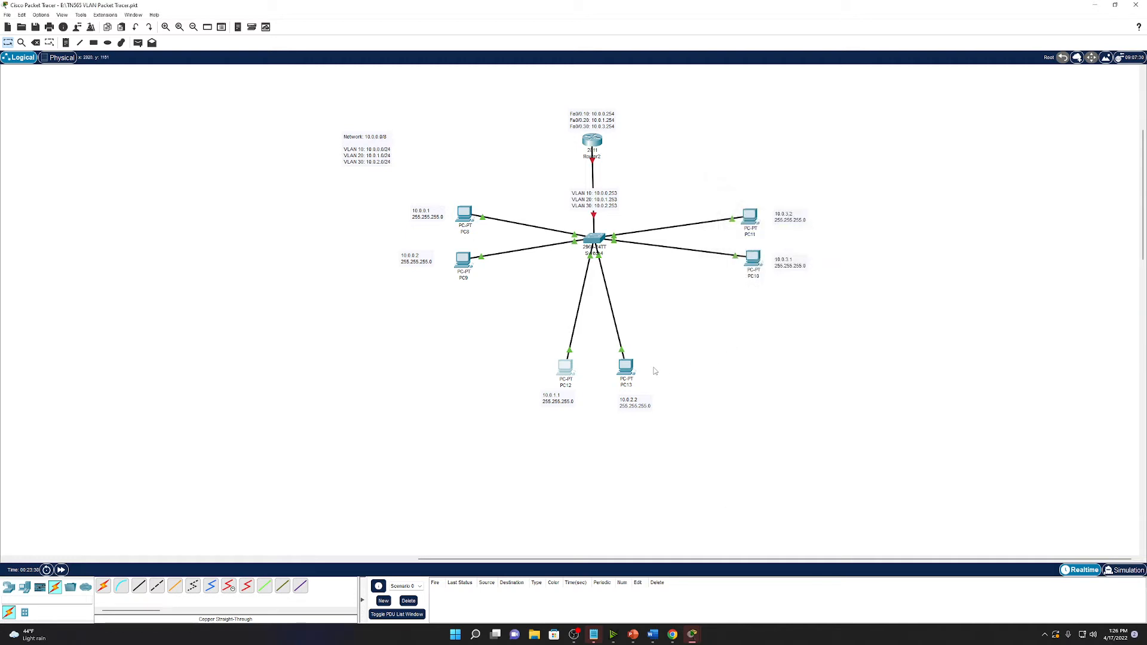
Give PC13 IP 10.0.1.2, mask 255.255.255.0 and gateway 10.0.1.254.
{"action": "left_click", "coordinate": [627, 367]}
{"action": "left_click_drag", "start_coordinate": [619, 159], "coordinate": [878, 179]}
{"action": "left_click", "coordinate": [748, 198]}
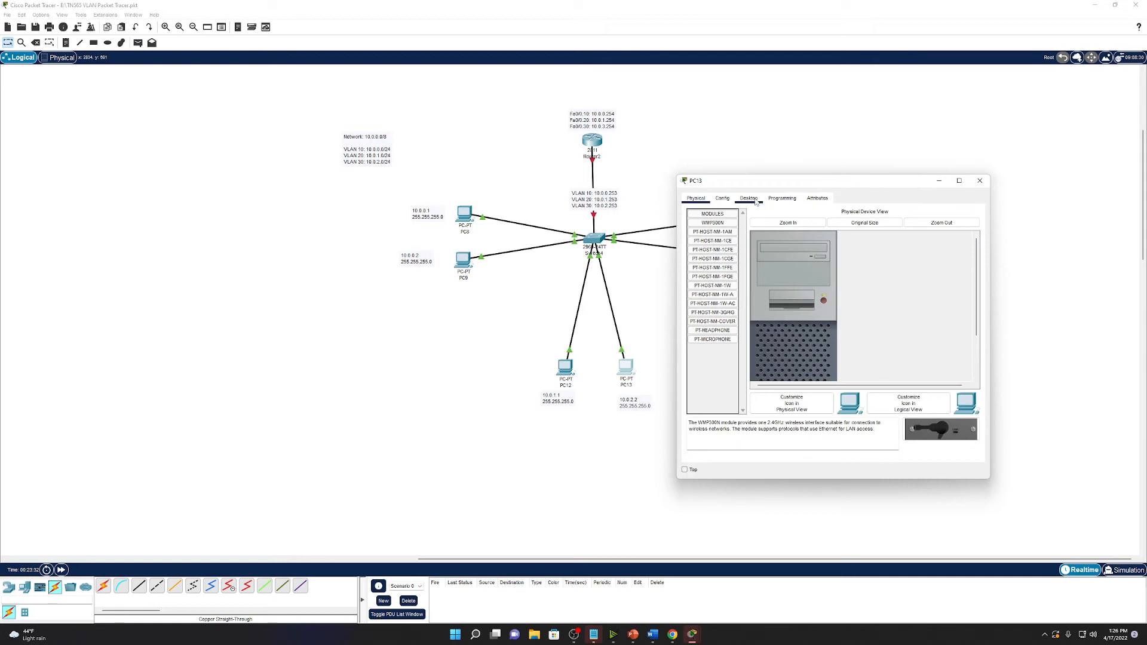
{"action": "left_click", "coordinate": [790, 237]}
{"action": "left_click", "coordinate": [820, 260]}
{"action": "type", "text": "10.0"}
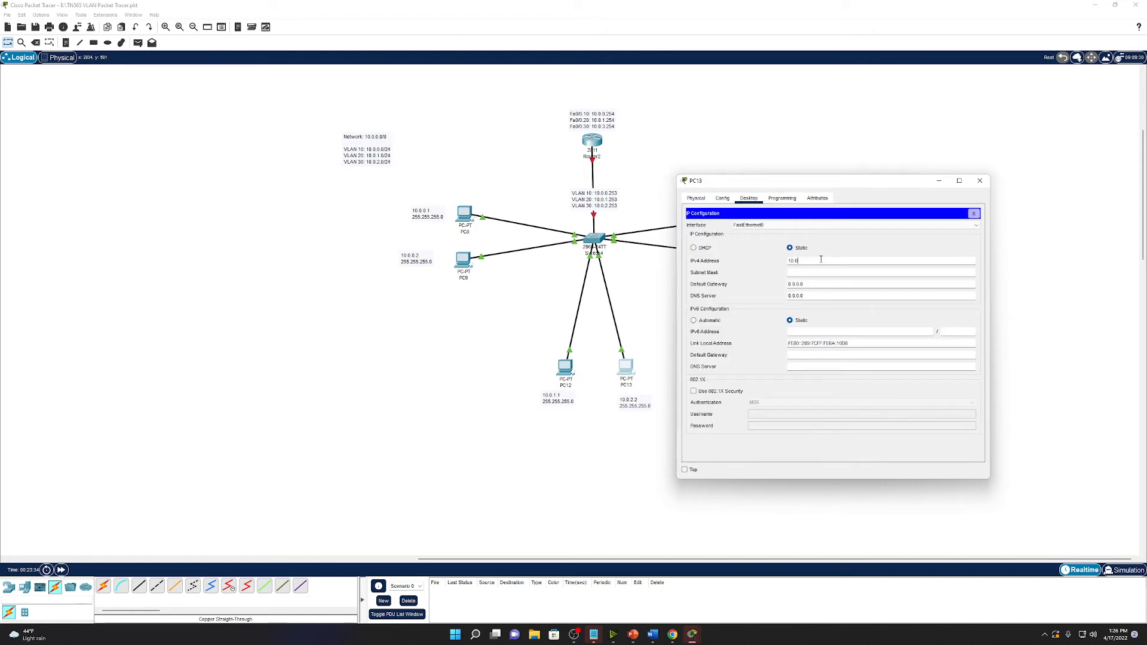
{"action": "type", "text": ".1.2"}
{"action": "key", "text": "Tab"}
{"action": "type", "text": "255.255.255.0"}
{"action": "key", "text": "Tab"}
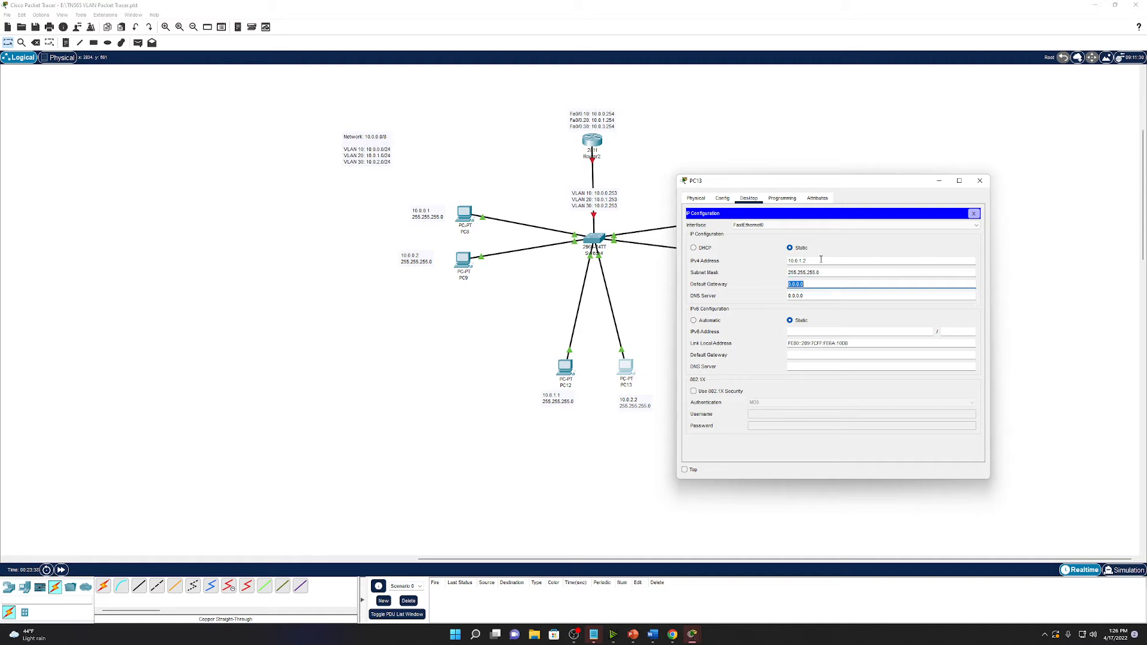
{"action": "type", "text": "10.0.1.254"}
{"action": "left_click", "coordinate": [980, 180]}
{"action": "left_click", "coordinate": [750, 218]}
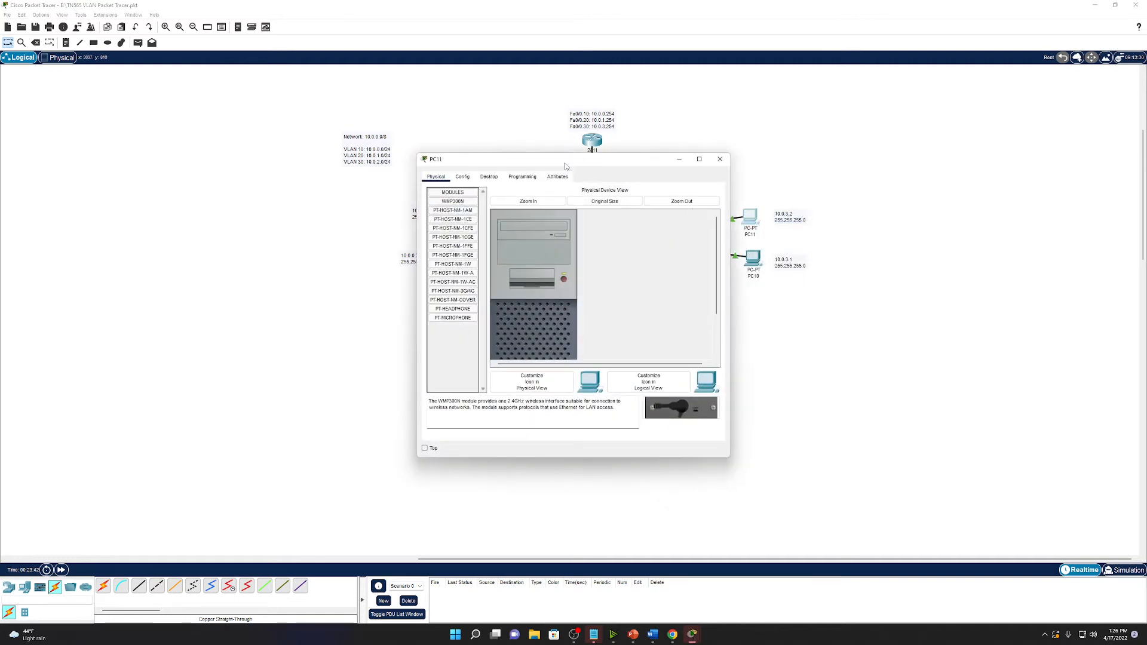
Give PC11 IP 10.0.3.2, mask 255.255.255.0 and gateway 10.0.2.254.
{"action": "left_click_drag", "start_coordinate": [627, 158], "coordinate": [1009, 207]}
{"action": "left_click", "coordinate": [869, 224]}
{"action": "left_click", "coordinate": [832, 256]}
{"action": "left_click", "coordinate": [940, 289]}
{"action": "type", "text": "1"}
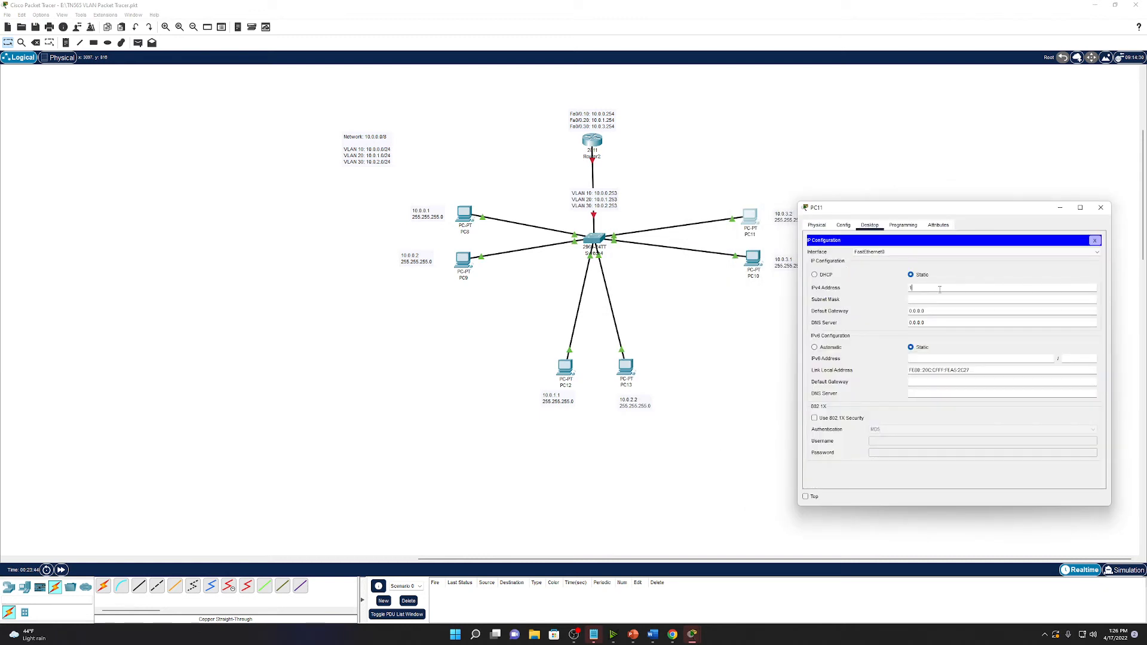
{"action": "type", "text": "0.0.3.2"}
{"action": "key", "text": "Tab"}
{"action": "type", "text": "255.255.255.0"}
{"action": "key", "text": "Tab"}
{"action": "type", "text": "10.0.2.254"}
{"action": "left_click", "coordinate": [925, 288]}
{"action": "left_click", "coordinate": [1100, 207]}
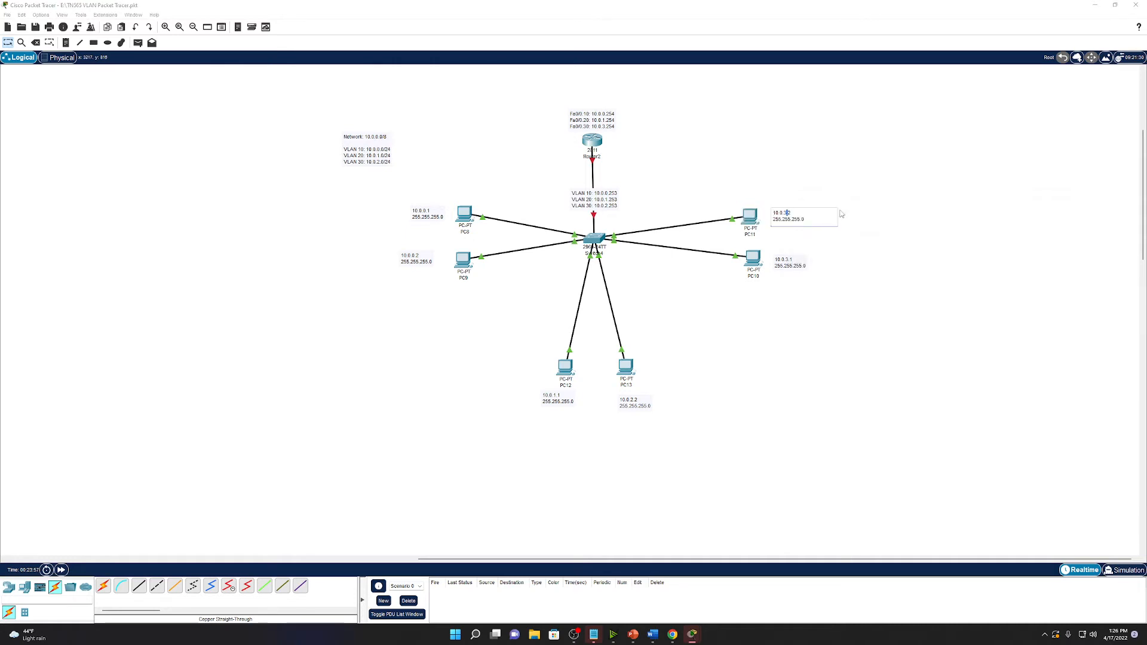
Correct the third octet in PC11's address note to 2 and touch up PC10's note.
{"action": "key", "text": "BackSpace"}
{"action": "type", "text": "2"}
{"action": "left_click", "coordinate": [793, 266]}
{"action": "left_click", "coordinate": [932, 203]}
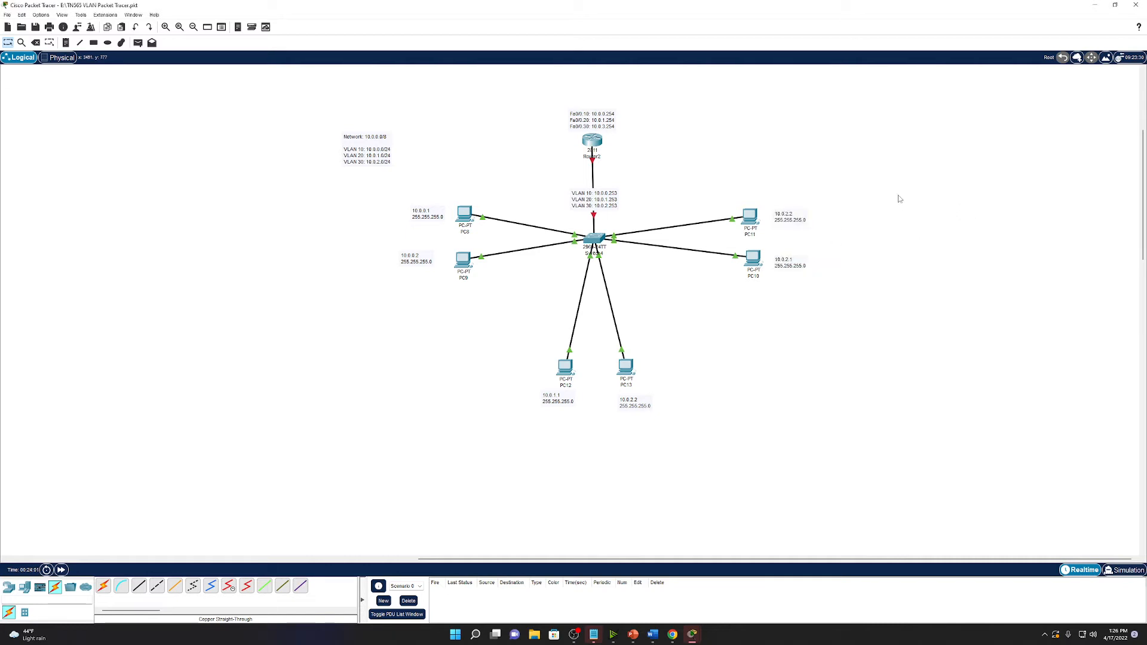
Give PC10 IP 10.0.2.1, mask 255.255.255.0 and gateway 10.0.2.25, then update the router note.
{"action": "left_click", "coordinate": [753, 258]}
{"action": "left_click", "coordinate": [489, 176]}
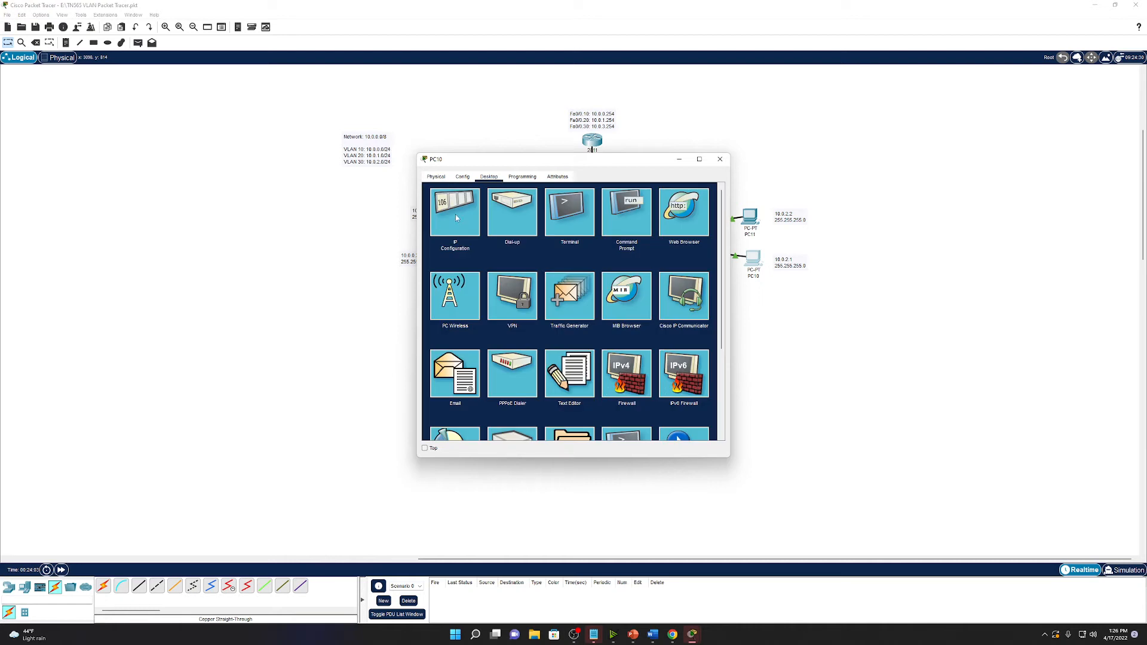
{"action": "left_click", "coordinate": [453, 216]}
{"action": "left_click", "coordinate": [546, 239]}
{"action": "type", "text": "1"}
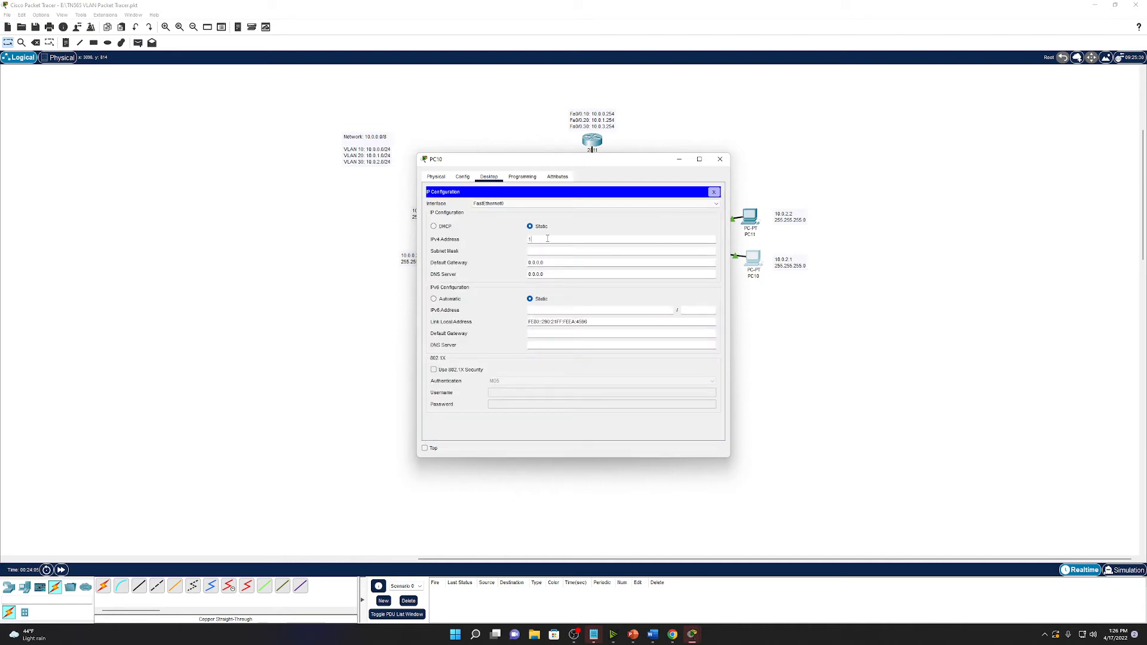
{"action": "type", "text": "0.0.2.1"}
{"action": "key", "text": "Tab"}
{"action": "type", "text": "255.255.255.0"}
{"action": "key", "text": "Tab"}
{"action": "type", "text": "10.0.2.25"}
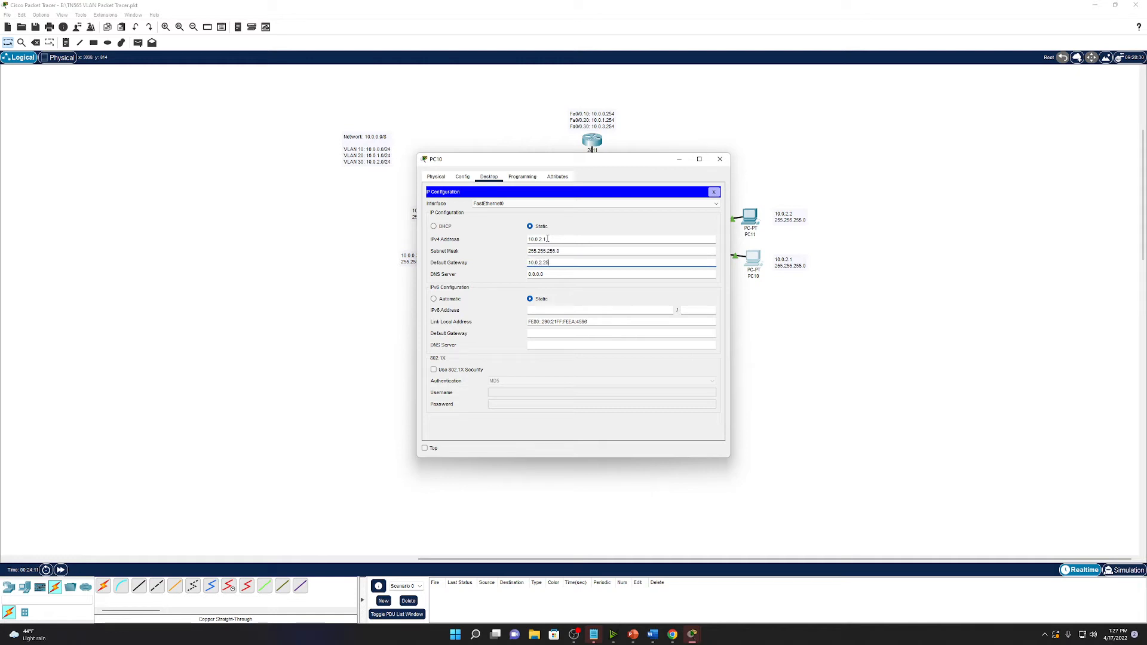
{"action": "left_click", "coordinate": [720, 159]}
{"action": "left_click", "coordinate": [606, 126]}
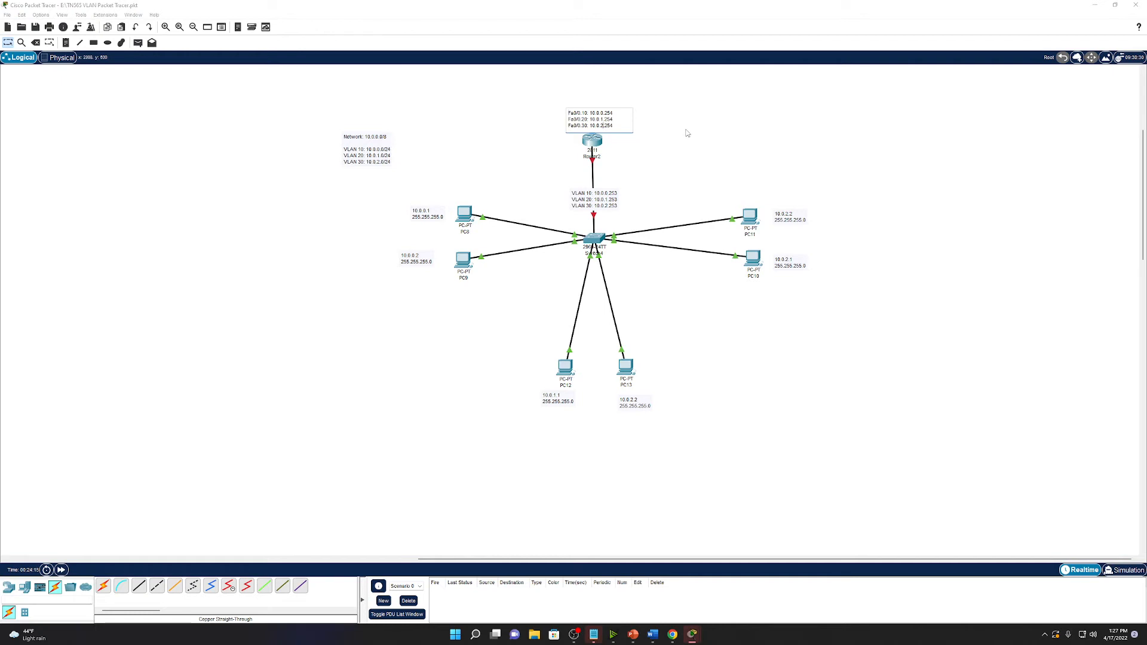
{"action": "left_click", "coordinate": [744, 120]}
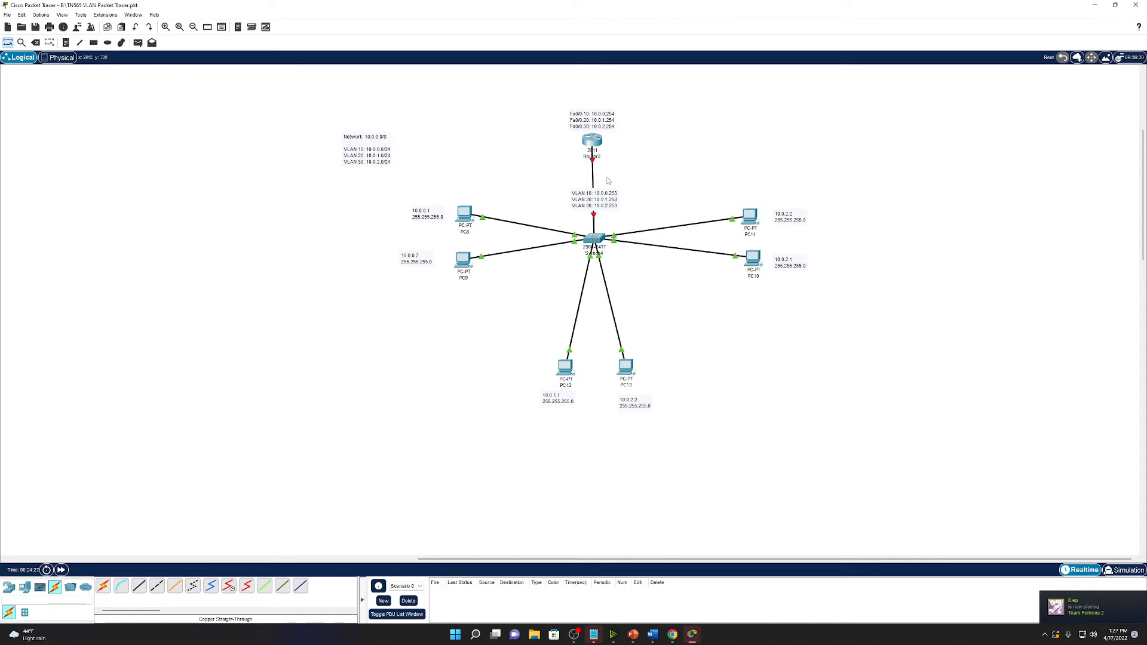
On Router2's CLI, run enable and configure terminal to reach global configuration mode.
{"action": "left_click", "coordinate": [591, 143]}
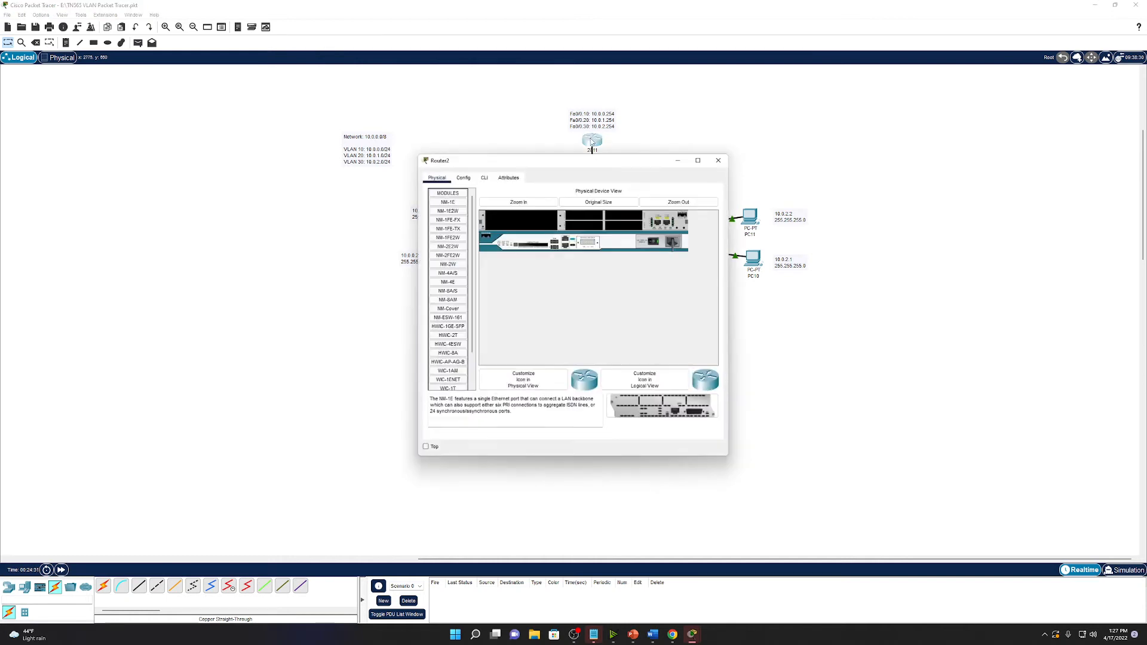
{"action": "left_click_drag", "start_coordinate": [659, 168], "coordinate": [1058, 130]}
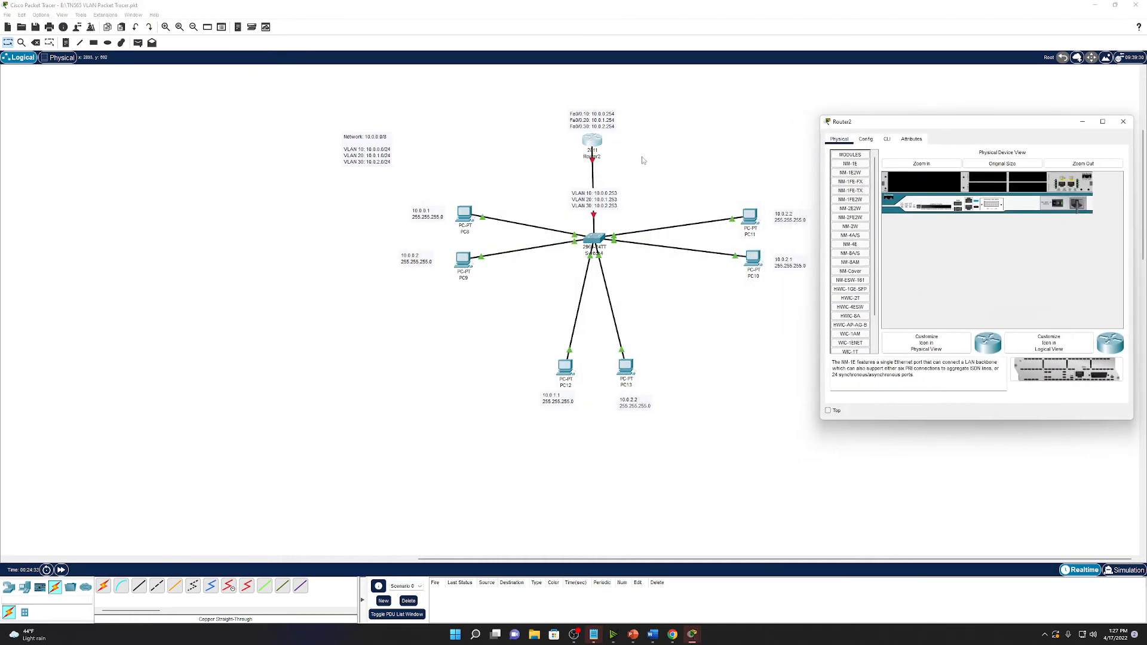
{"action": "left_click", "coordinate": [886, 139]}
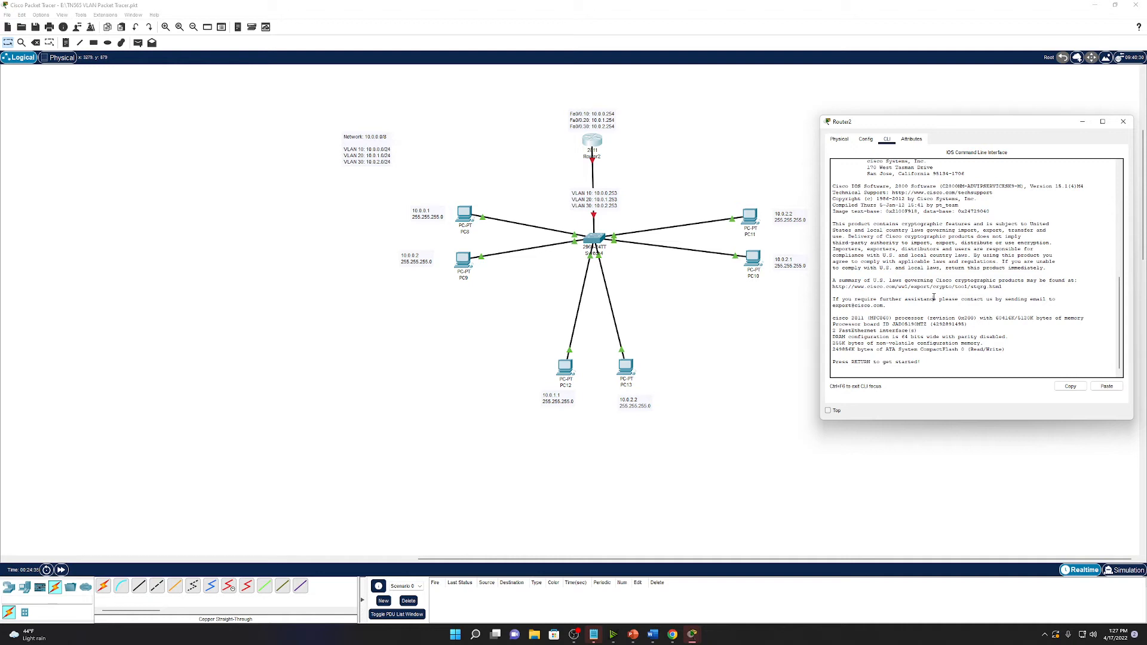
{"action": "key", "text": "Return"}
{"action": "key", "text": "Return"}
{"action": "type", "text": "enable"}
{"action": "key", "text": "Return"}
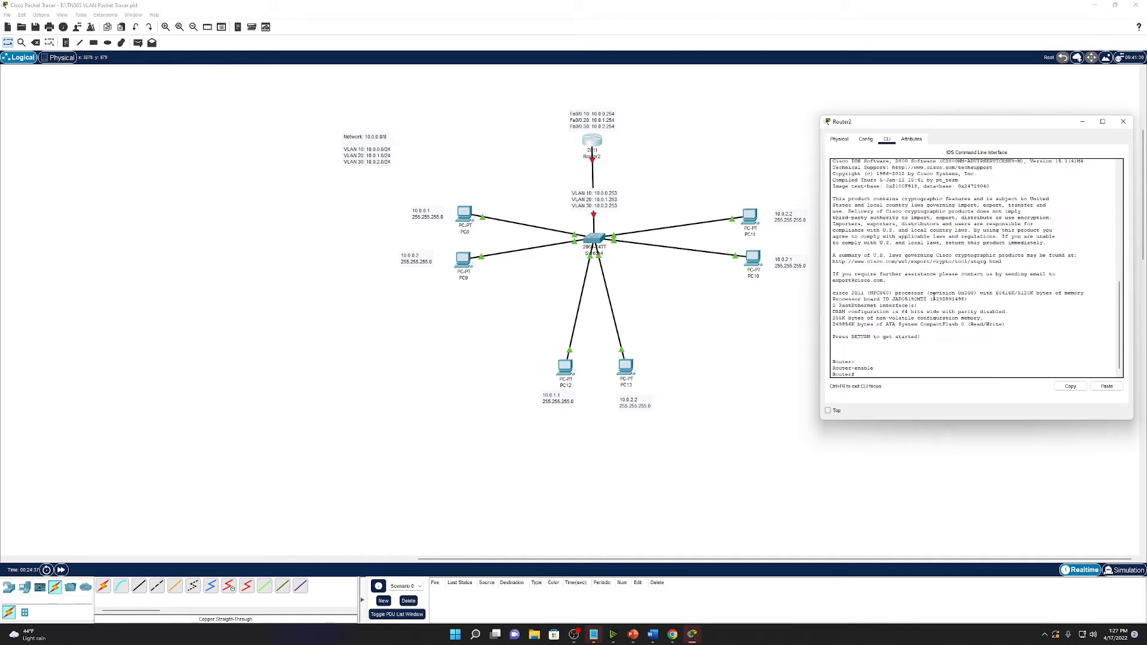
{"action": "type", "text": "configure terminal"}
{"action": "key", "text": "Return"}
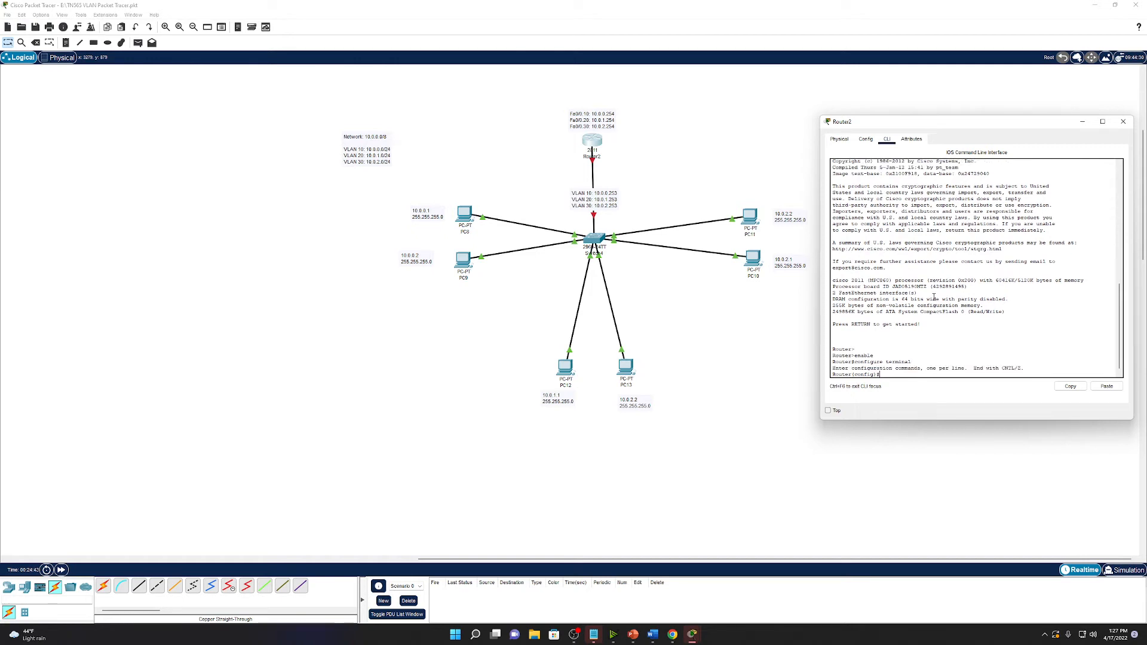
Bring interface Fa0/0 up with no shut and fast-forward time so the link comes up.
{"action": "type", "text": "interf"}
{"action": "key", "text": "Tab"}
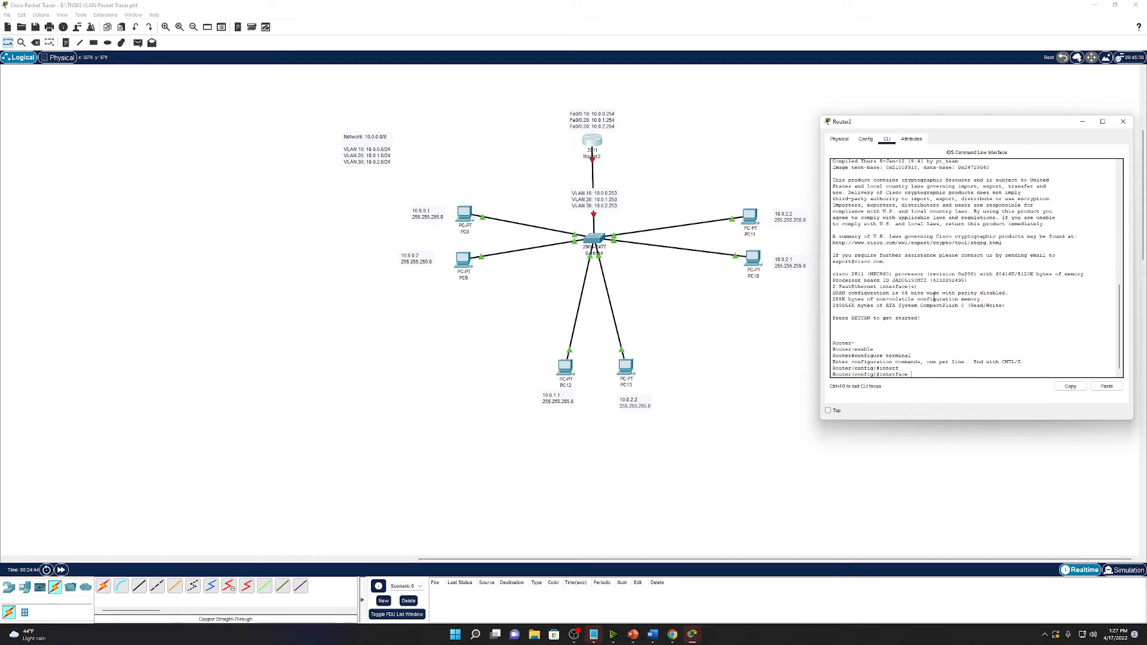
{"action": "type", "text": "Fa0/0"}
{"action": "key", "text": "Return"}
{"action": "type", "text": "no s"}
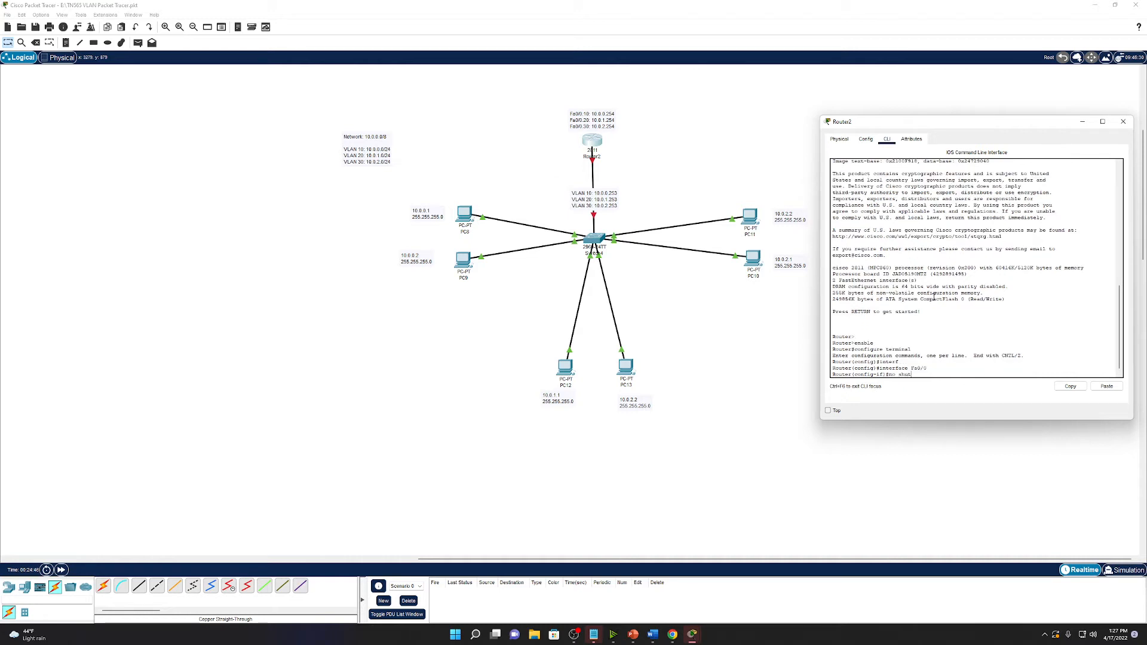
{"action": "type", "text": "hut"}
{"action": "key", "text": "Return"}
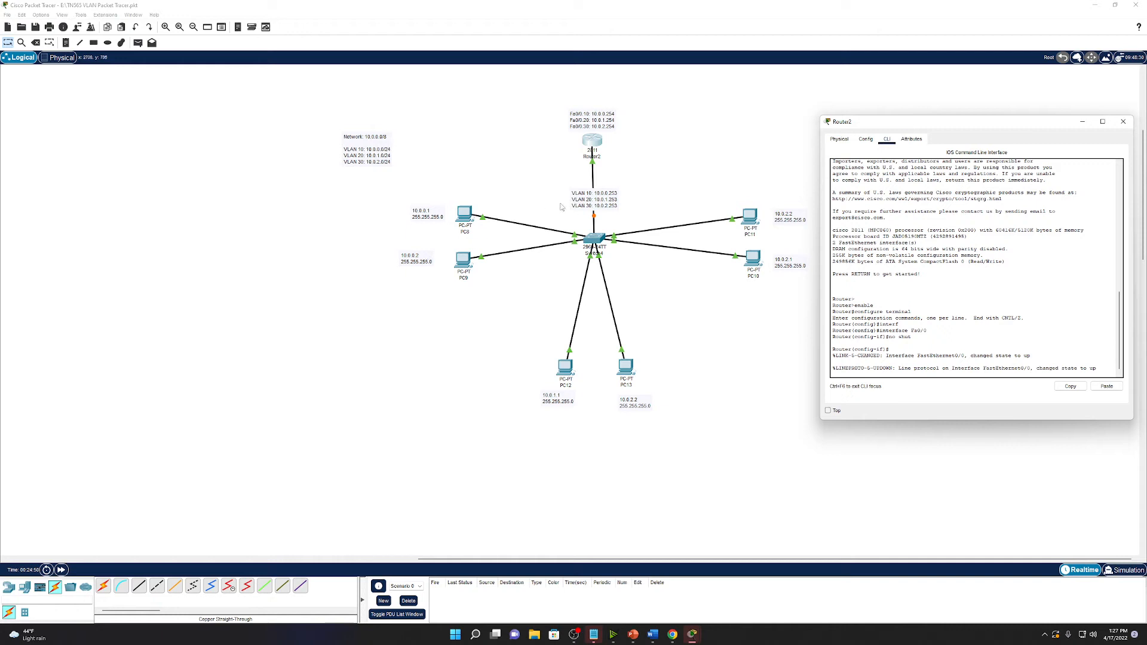
{"action": "triple_click", "coordinate": [61, 570]}
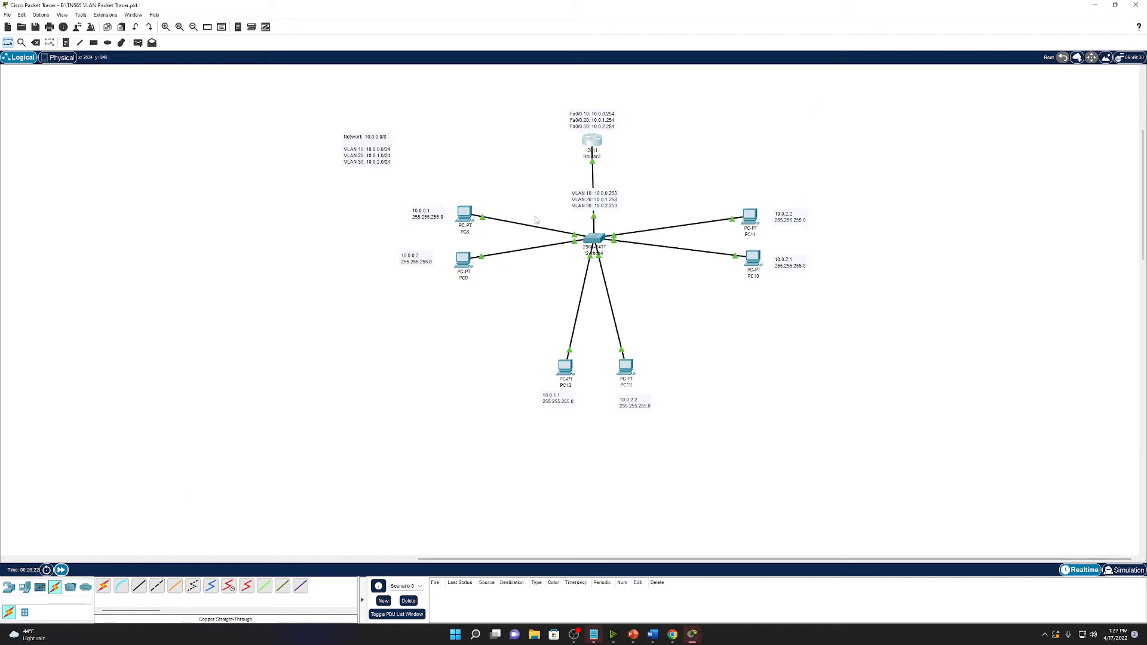
{"action": "left_click", "coordinate": [594, 143]}
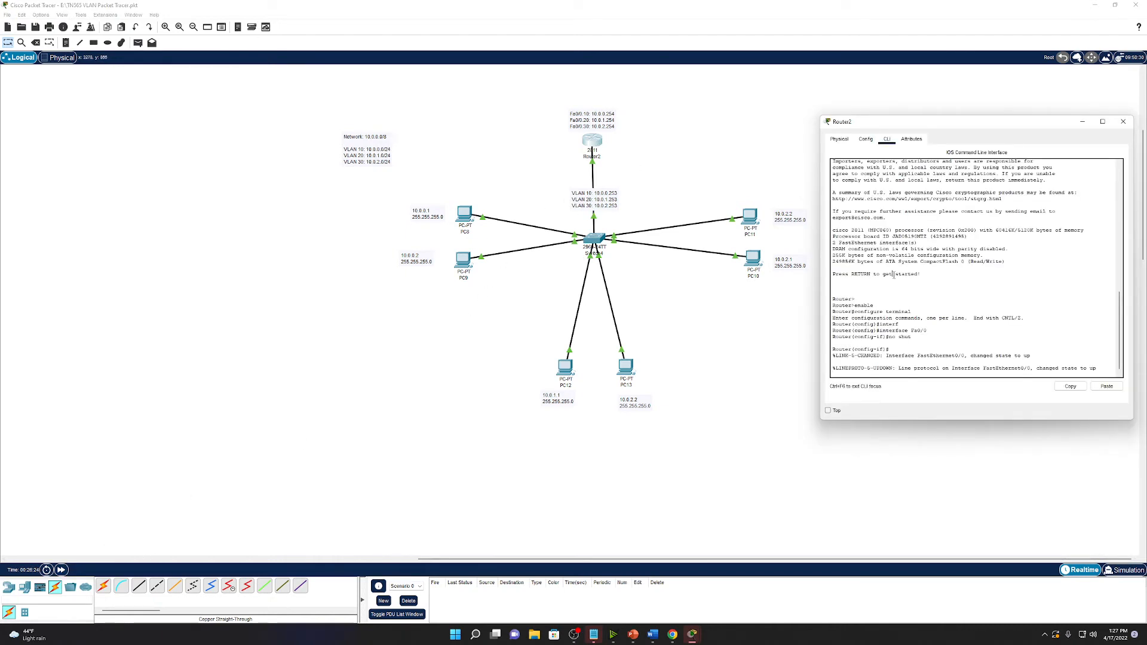
{"action": "key", "text": "Return"}
{"action": "key", "text": "Return"}
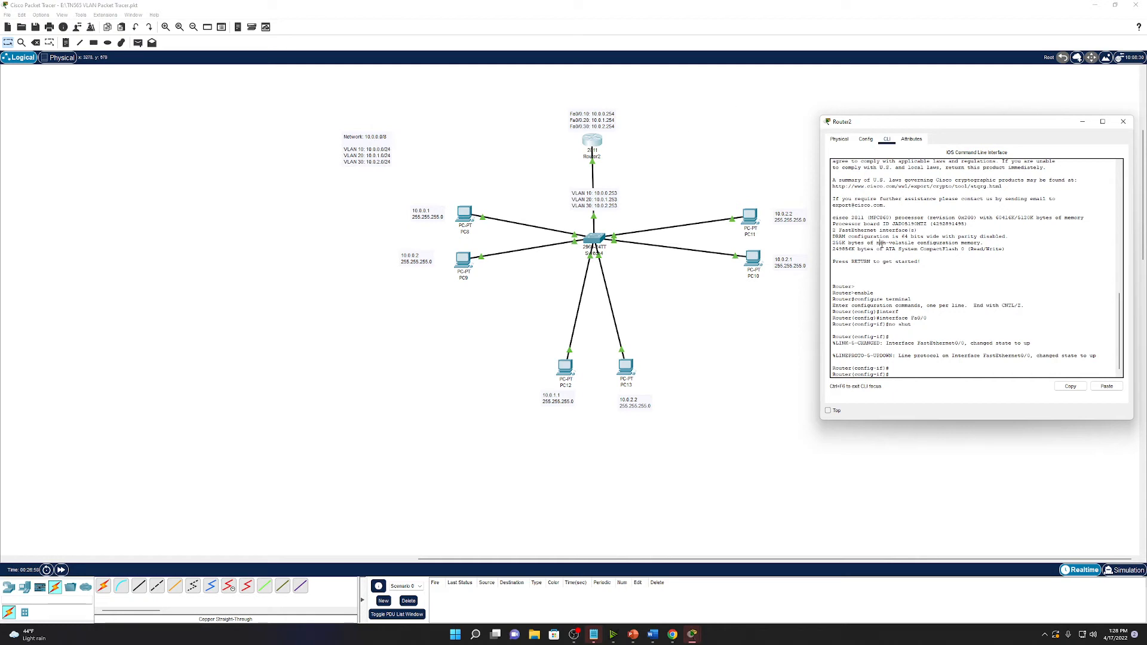
Enter interface Fa0/0.10 on Router2 to create the VLAN 10 subinterface.
{"action": "key", "text": "Return"}
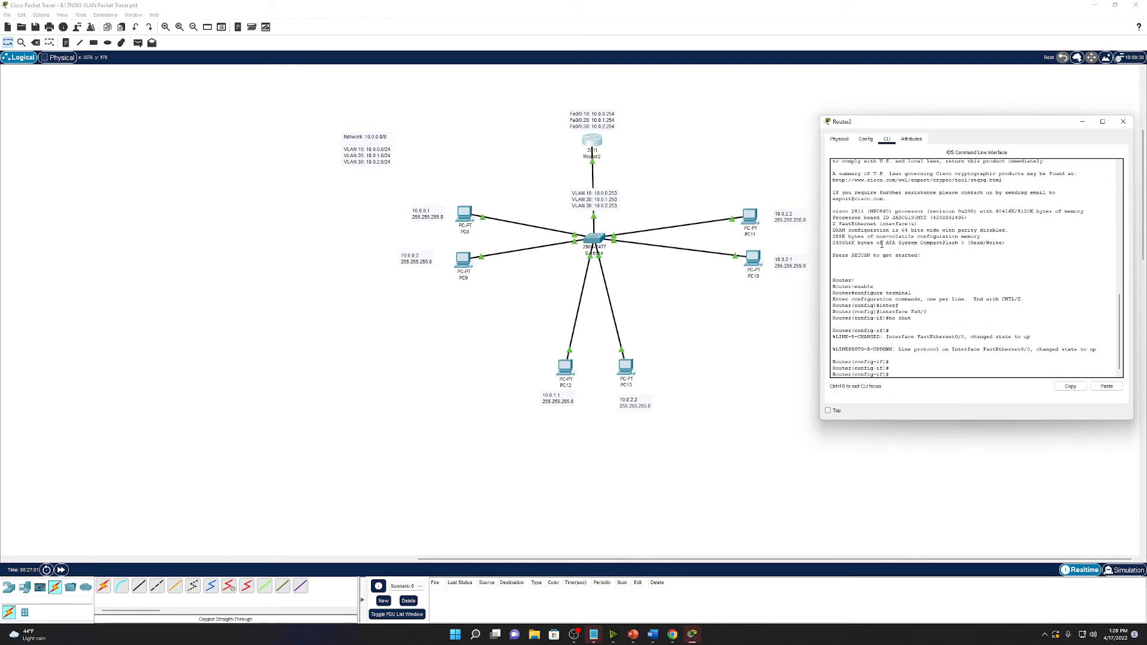
{"action": "key", "text": "Return"}
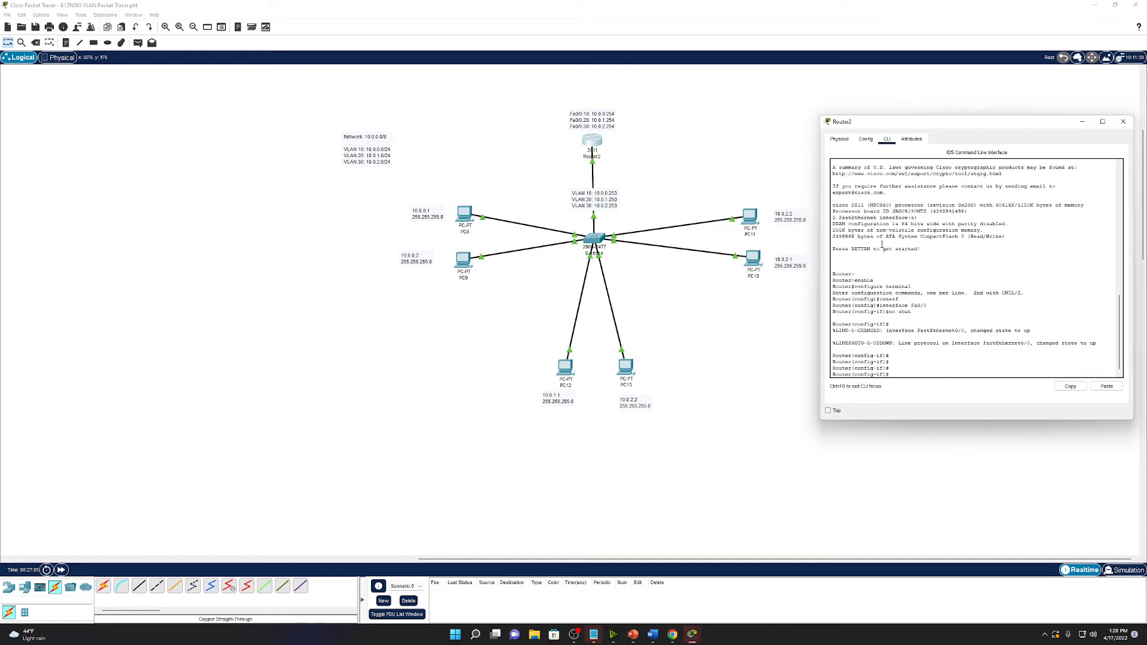
{"action": "type", "text": "interface Fa0/0.10"}
{"action": "key", "text": "Return"}
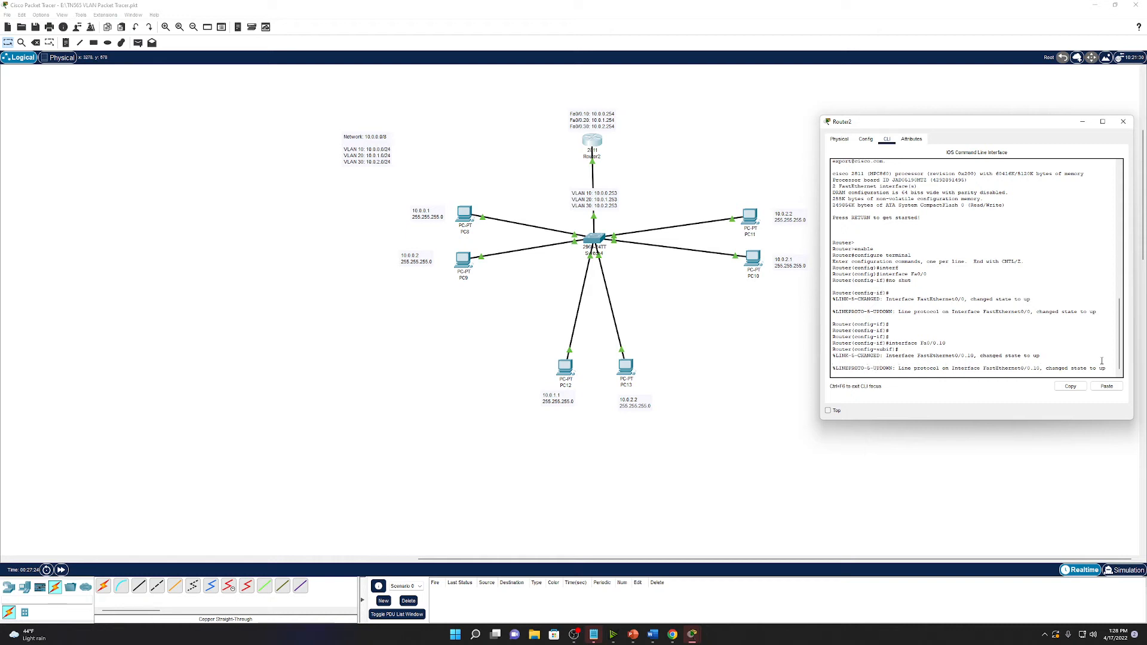
{"action": "key", "text": "Return"}
{"action": "key", "text": "Return"}
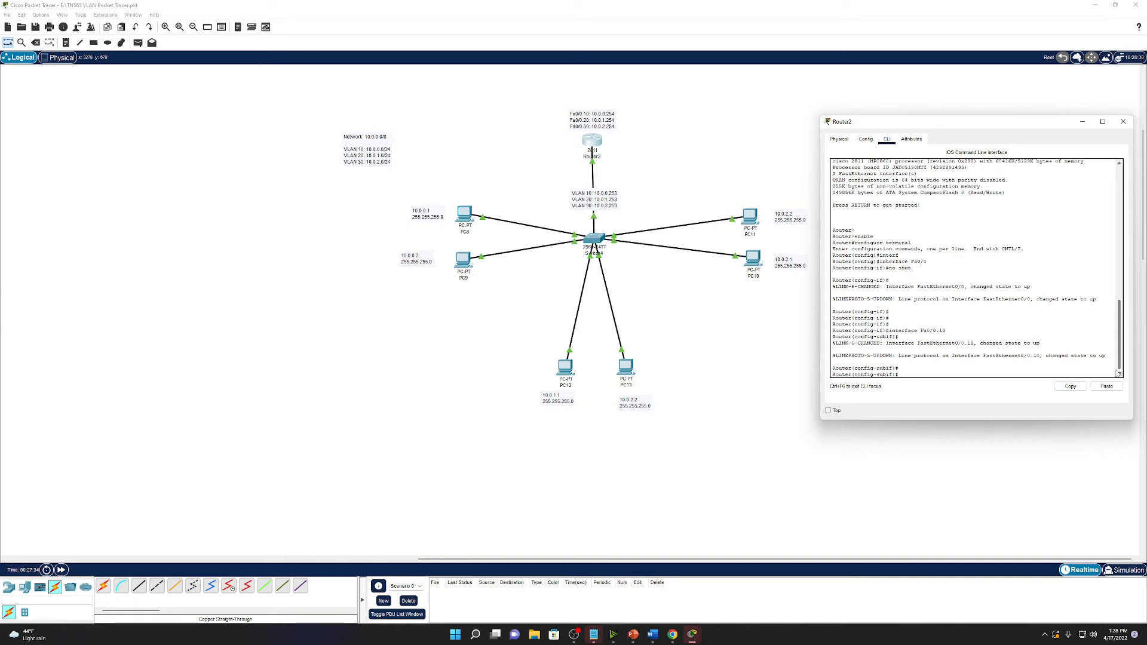
Set encapsulation dot1Q 10 on Fa0/0.10, using ? for command help.
{"action": "key", "text": "Tab"}
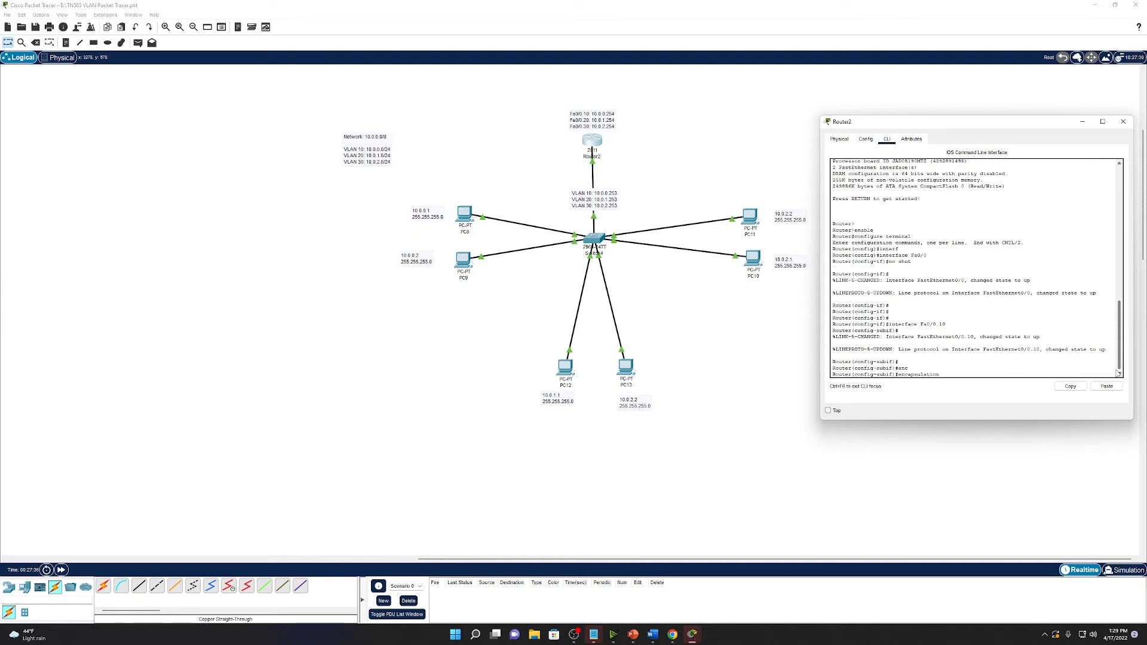
{"action": "type", "text": "?"}
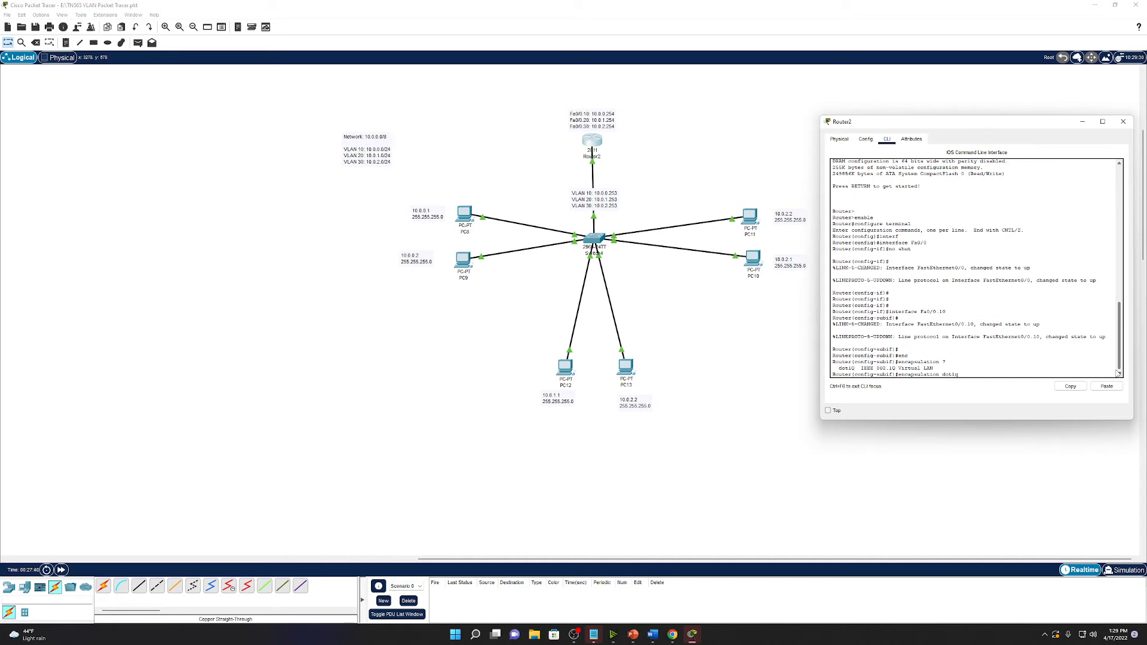
{"action": "type", "text": "? ?"}
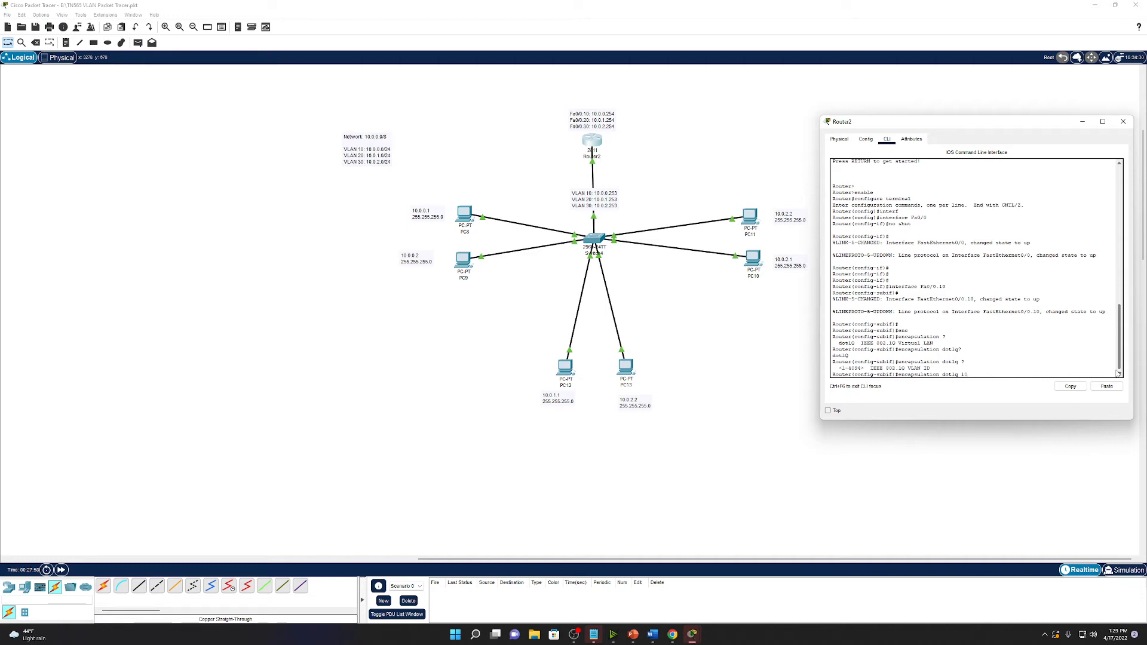
{"action": "key", "text": "Return"}
Assign ip address 10.0.0.254 255.255.255.0 to subinterface Fa0/0.10.
{"action": "type", "text": "I"}
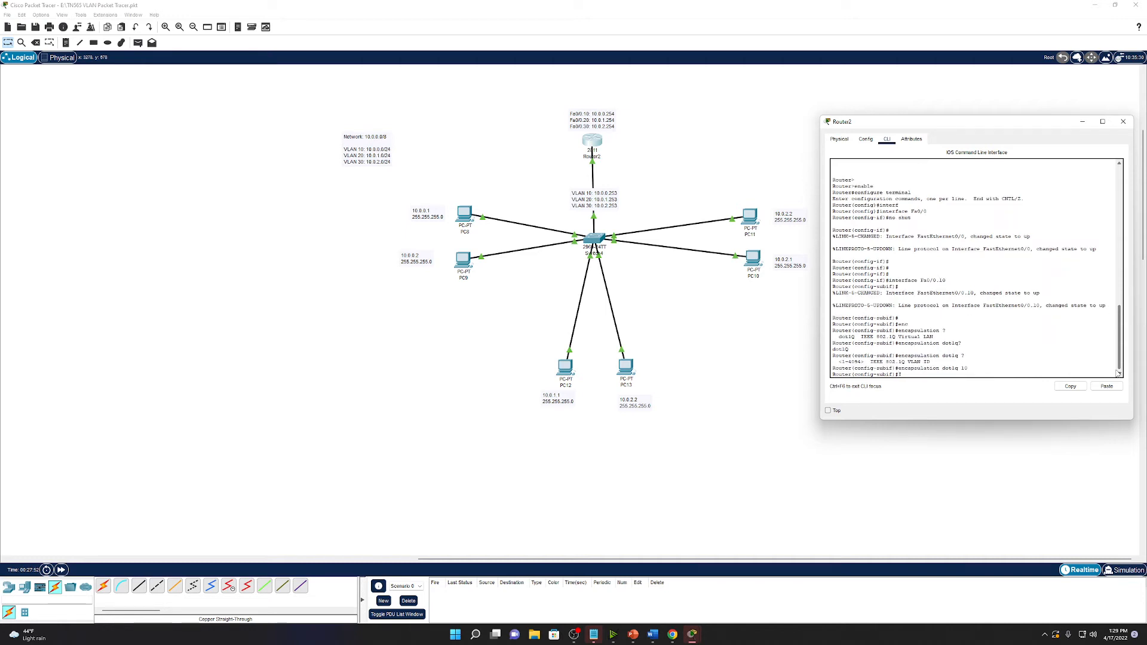
{"action": "type", "text": "P ADD"}
{"action": "key", "text": "Tab"}
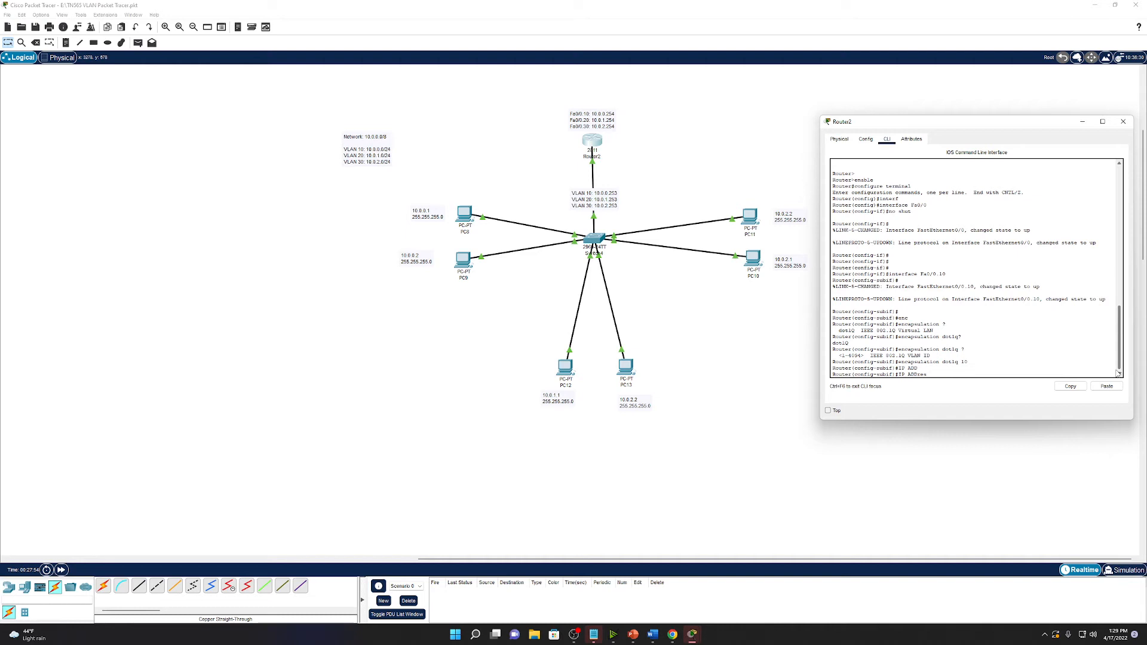
{"action": "key", "text": "BackSpace"}
{"action": "key", "text": "BackSpace"}
{"action": "key", "text": "BackSpace"}
{"action": "key", "text": "BackSpace"}
{"action": "key", "text": "BackSpace"}
{"action": "key", "text": "BackSpace"}
{"action": "key", "text": "BackSpace"}
{"action": "key", "text": "BackSpace"}
{"action": "key", "text": "BackSpace"}
{"action": "type", "text": "p address 10.0.0.254 255.255.255.0"}
{"action": "key", "text": "Return"}
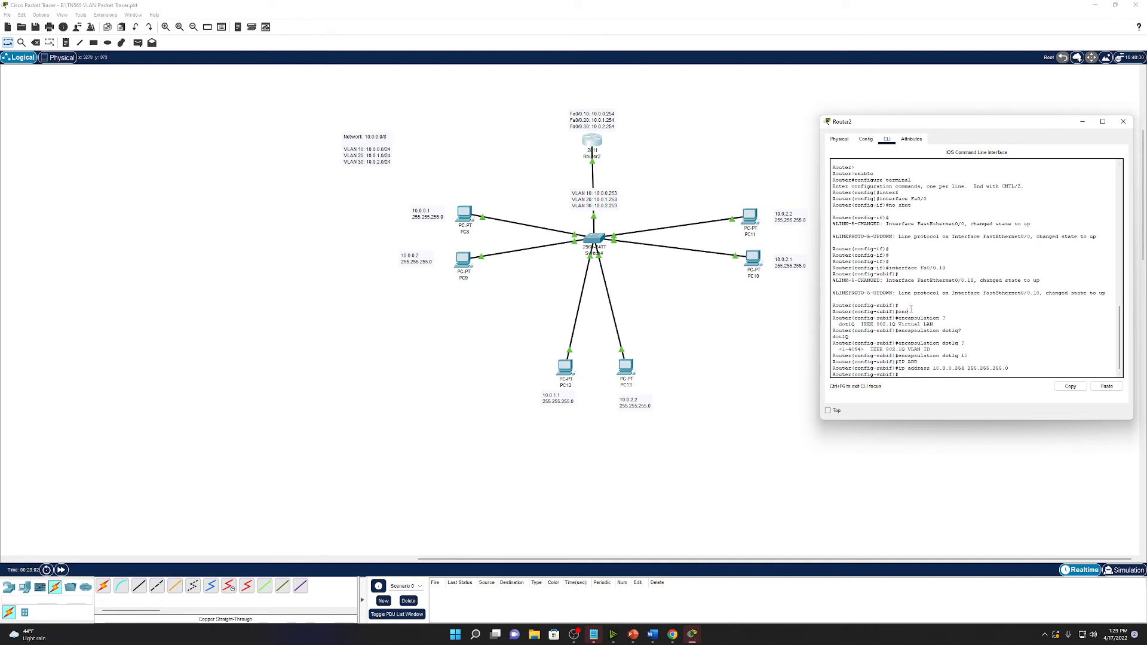
{"action": "key", "text": "Return"}
Create Fa0/0.20 with encapsulation dot1Q 20 and IP 10.0.1.254 255.255.255.0.
{"action": "type", "text": "interfa"}
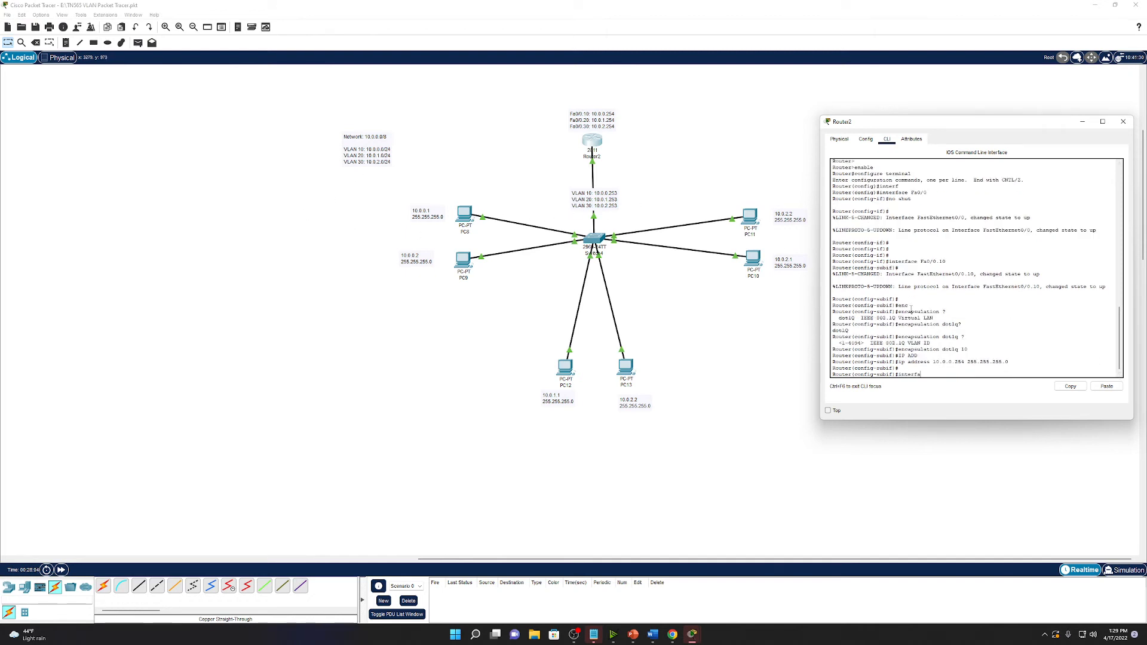
{"action": "type", "text": "ce Fa0/0.20"}
{"action": "key", "text": "Return"}
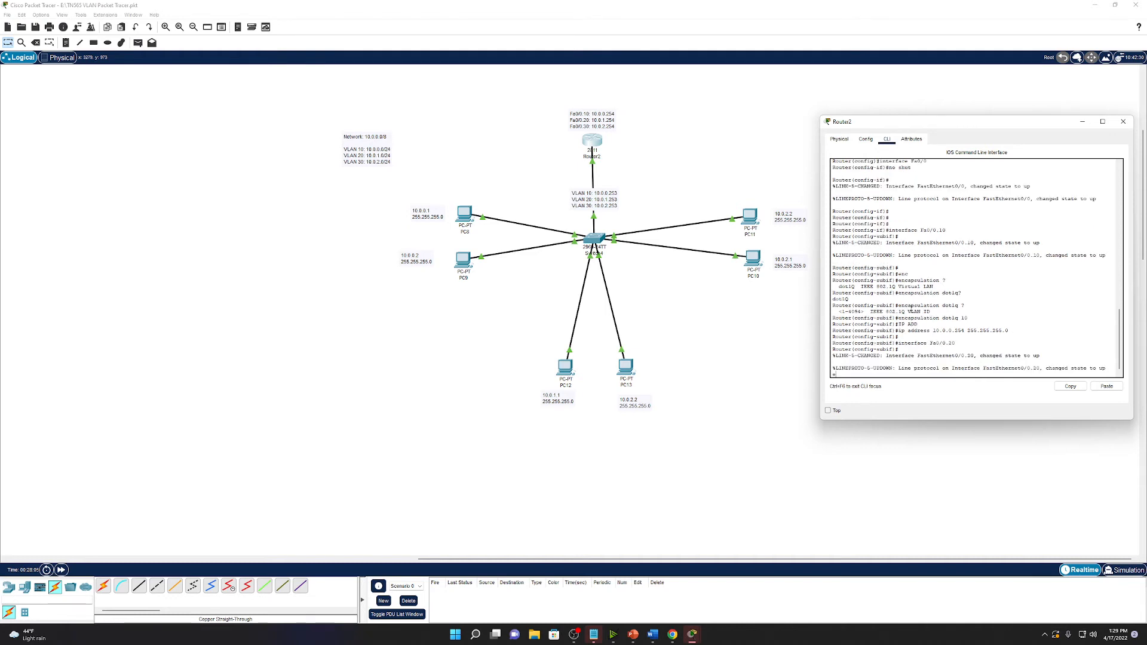
{"action": "type", "text": "enc"}
{"action": "key", "text": "Tab"}
{"action": "type", "text": "d"}
{"action": "key", "text": "Tab"}
{"action": "type", "text": "20"}
{"action": "key", "text": "Return"}
{"action": "type", "text": "ip address 10.0.1.254 255.255.255.0"}
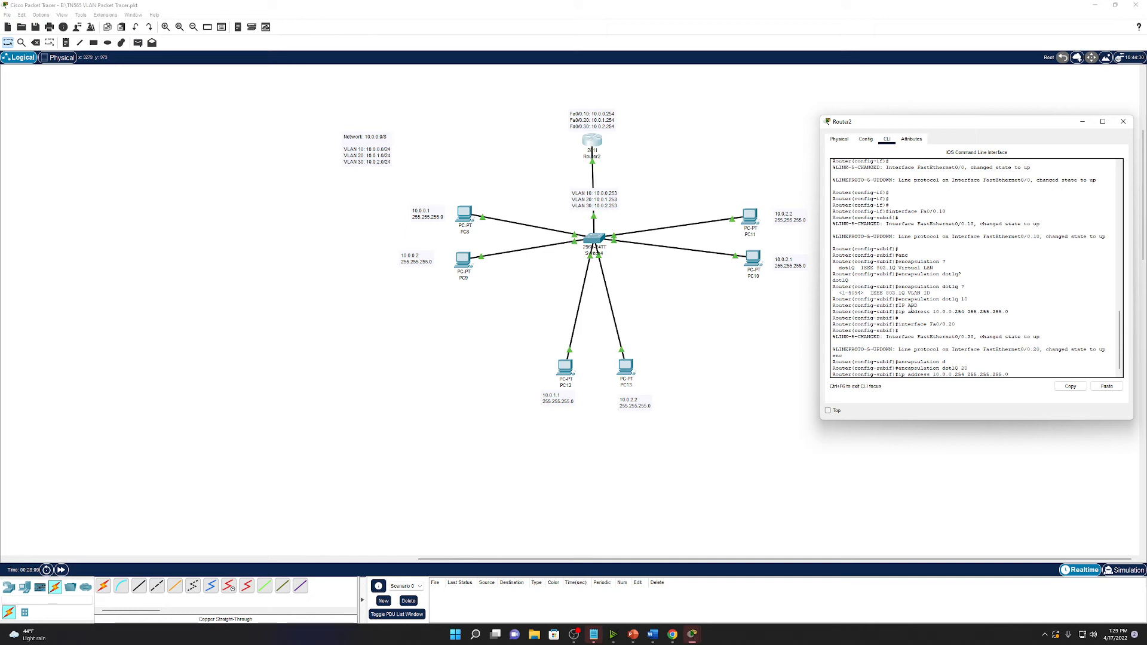
{"action": "key", "text": "Return"}
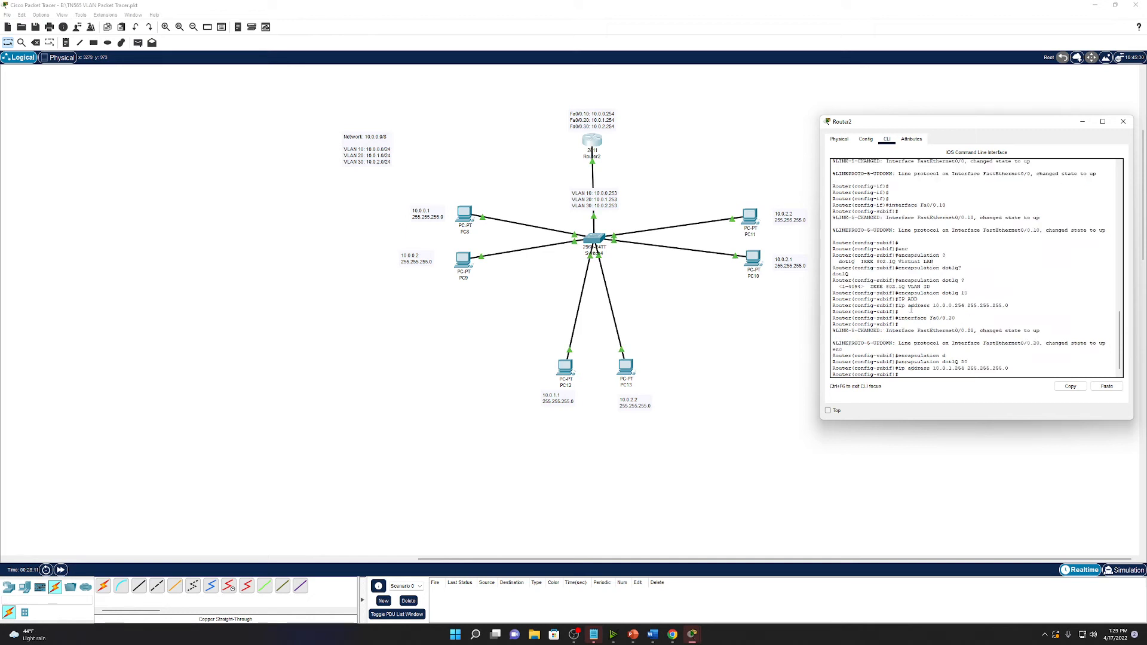
Create Fa0/0.30 with dot1Q 30 and IP 10.0.2.254 255.255.255.0 using recalled commands.
{"action": "key", "text": "Up"}
{"action": "key", "text": "Up"}
{"action": "key", "text": "Up"}
{"action": "key", "text": "Return"}
{"action": "key", "text": "Up"}
{"action": "key", "text": "Up"}
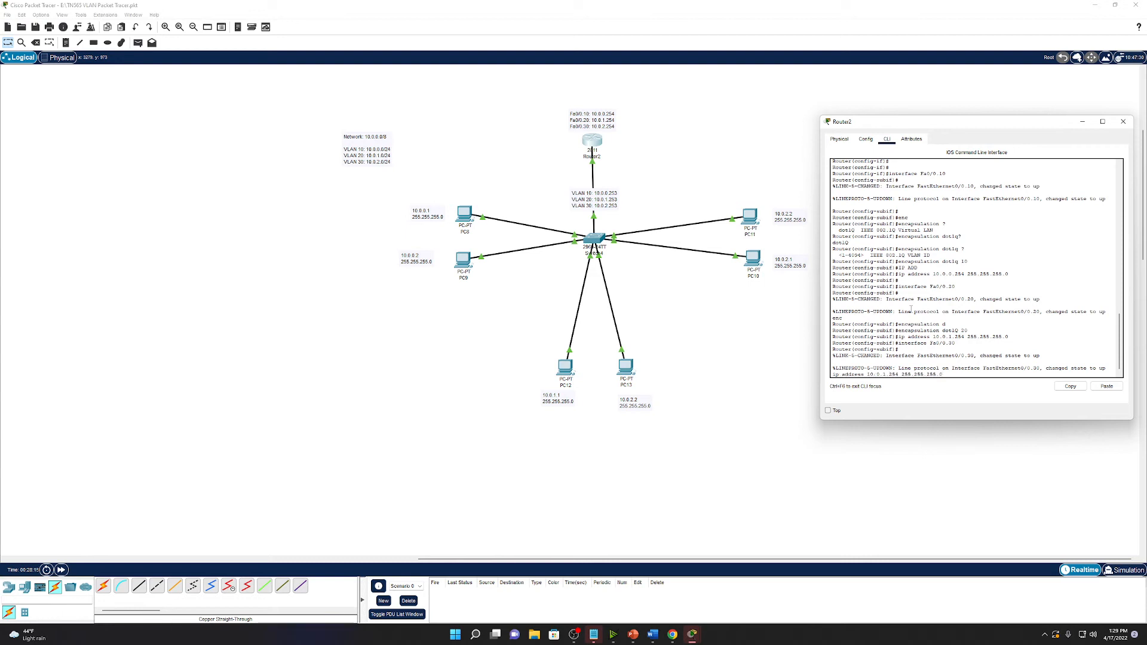
{"action": "key", "text": "Up"}
{"action": "key", "text": "Return"}
{"action": "key", "text": "Up"}
{"action": "key", "text": "Up"}
{"action": "key", "text": "Up"}
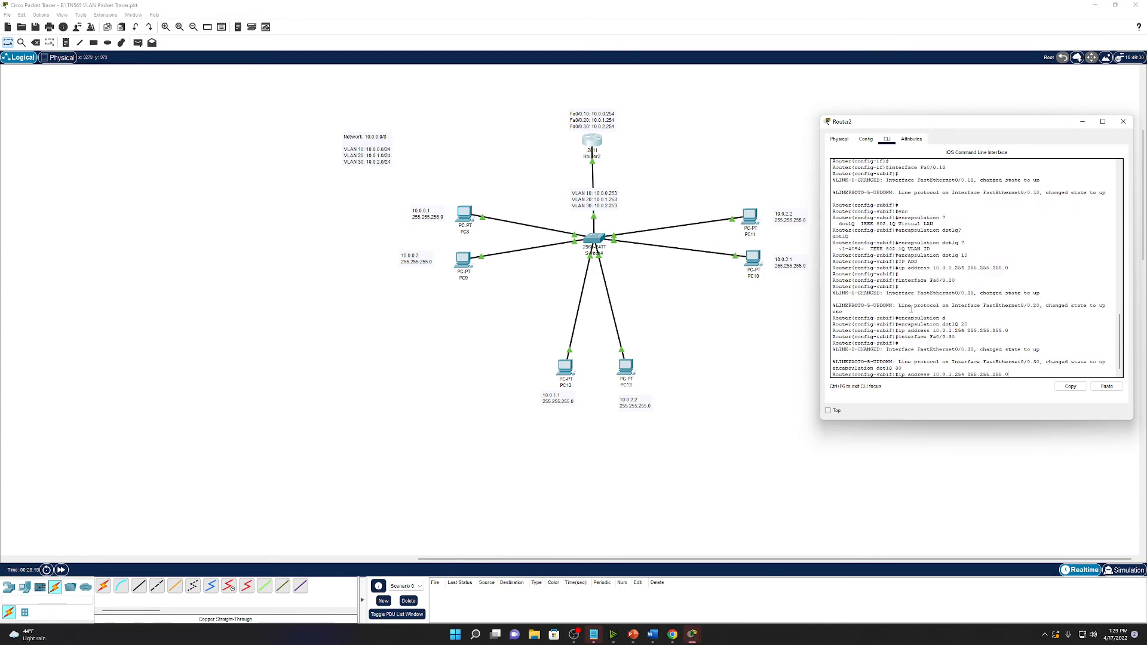
{"action": "key", "text": "Left"}
{"action": "key", "text": "Left"}
{"action": "key", "text": "Left"}
{"action": "key", "text": "Left"}
{"action": "key", "text": "Left"}
{"action": "key", "text": "Left"}
{"action": "key", "text": "Left"}
{"action": "key", "text": "Left"}
{"action": "key", "text": "Left"}
{"action": "key", "text": "Left"}
{"action": "key", "text": "Left"}
{"action": "key", "text": "Left"}
{"action": "key", "text": "BackSpace"}
{"action": "type", "text": "2"}
{"action": "key", "text": "Return"}
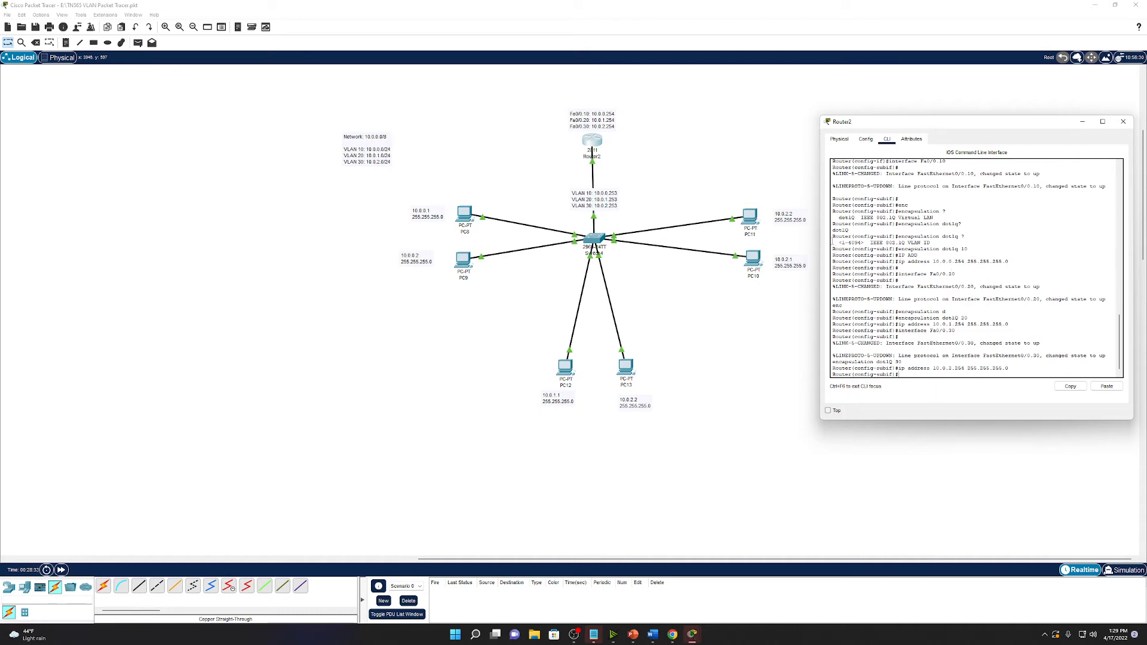
Review Router2's VLAN 10, 20 and 30 subinterface lines, then close the Router2 window.
{"action": "left_click_drag", "start_coordinate": [833, 224], "coordinate": [958, 276]}
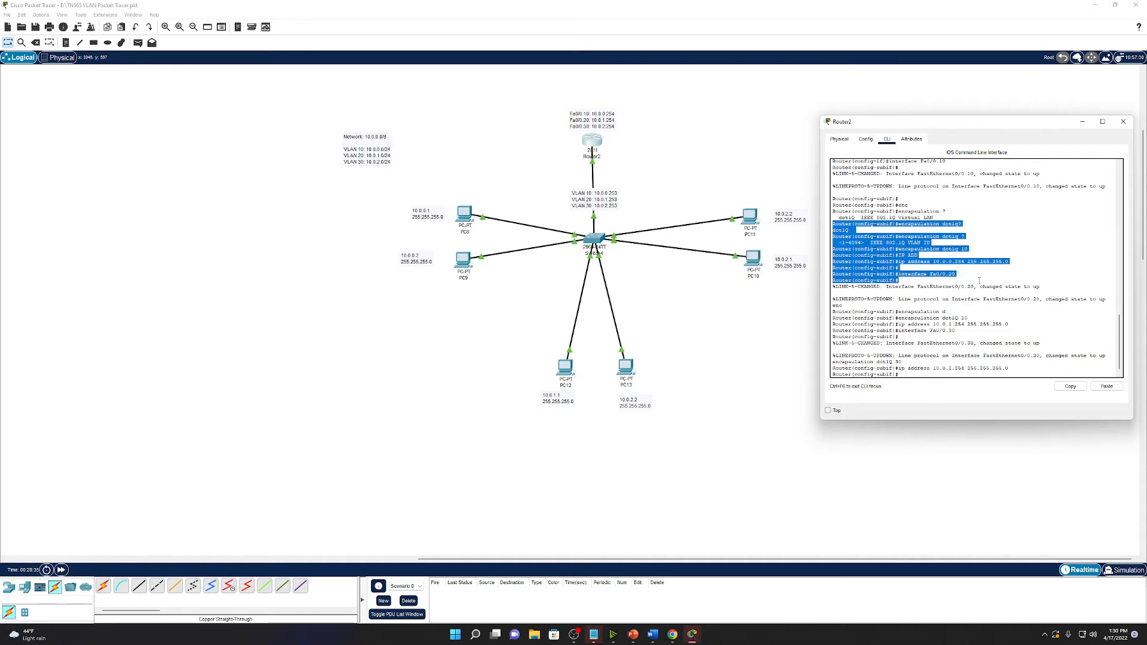
{"action": "left_click_drag", "start_coordinate": [833, 198], "coordinate": [1047, 287]}
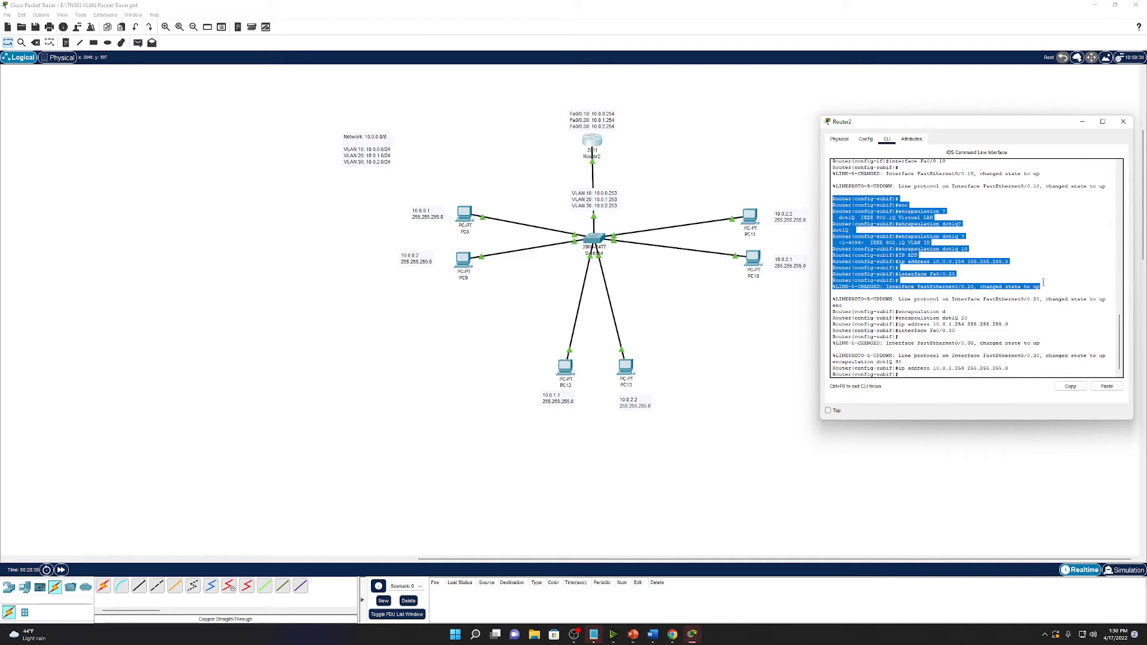
{"action": "left_click", "coordinate": [1123, 122]}
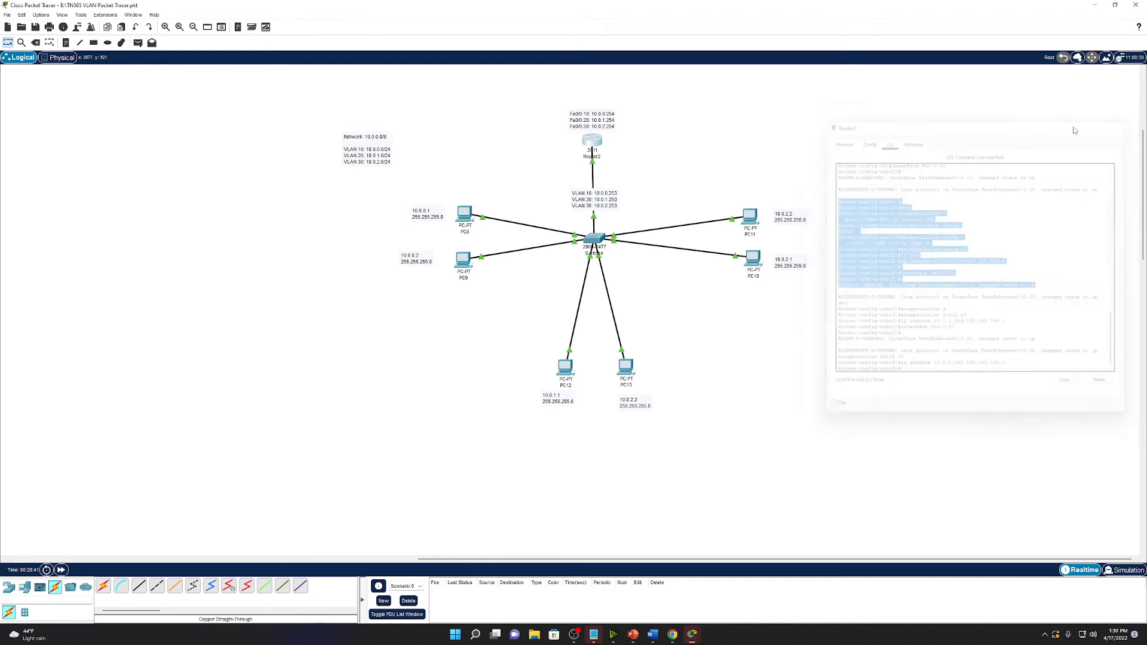
Open Switch4's CLI and enter global configuration mode with en and configure terminal.
{"action": "left_click", "coordinate": [593, 236]}
{"action": "left_click_drag", "start_coordinate": [615, 164], "coordinate": [994, 152]}
{"action": "left_click", "coordinate": [868, 167]}
{"action": "left_click_drag", "start_coordinate": [900, 155], "coordinate": [944, 154]}
{"action": "left_click", "coordinate": [962, 273]}
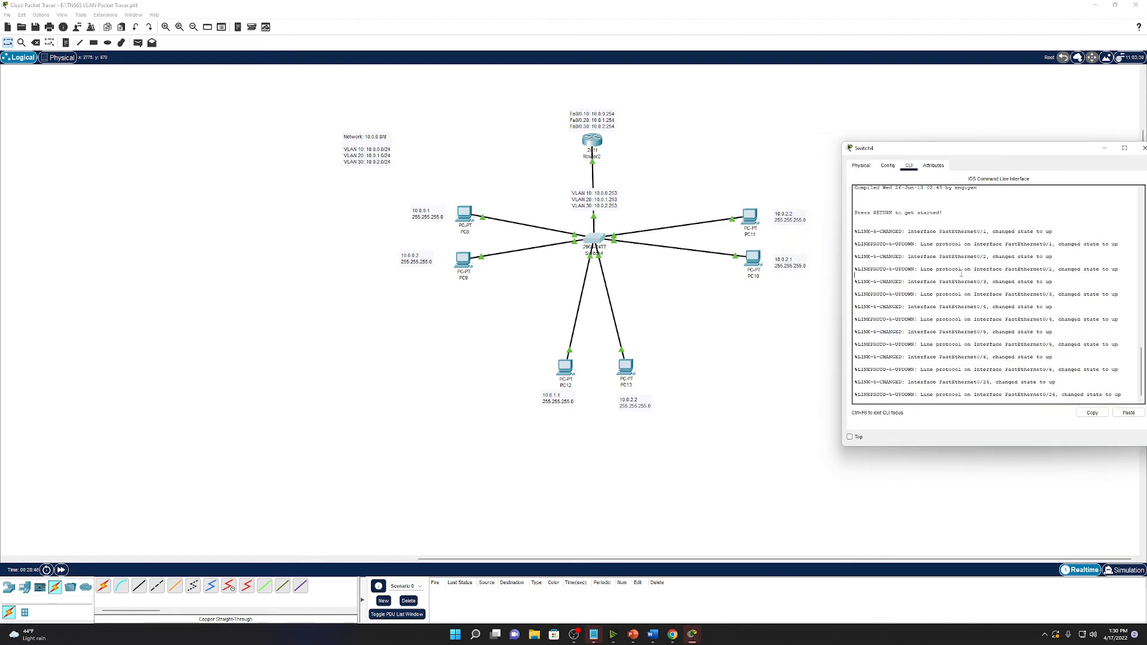
{"action": "key", "text": "Return"}
{"action": "key", "text": "Return"}
{"action": "key", "text": "Return"}
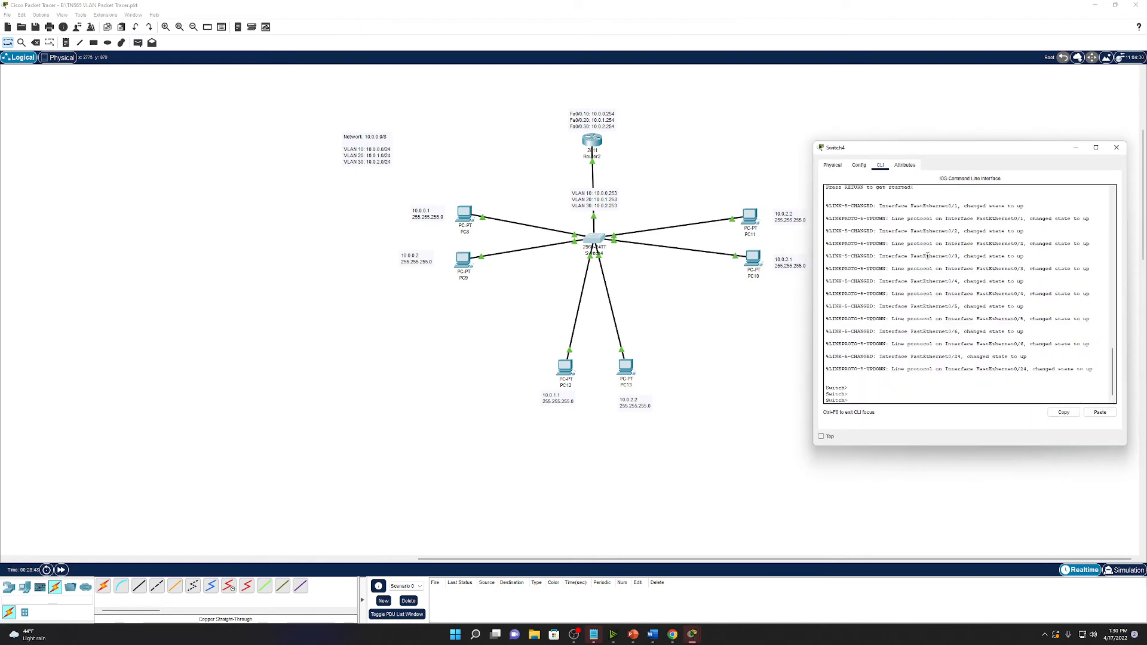
{"action": "type", "text": "en"}
{"action": "key", "text": "Return"}
{"action": "type", "text": "conf"}
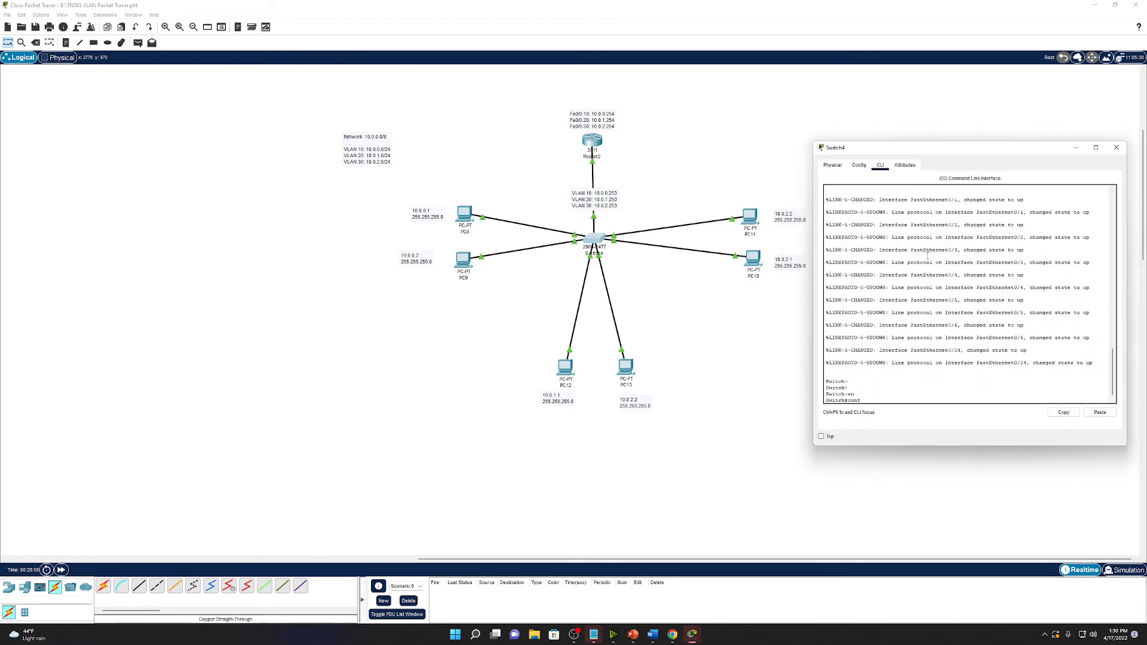
{"action": "type", "text": "igure terminal"}
{"action": "key", "text": "Return"}
{"action": "key", "text": "Return"}
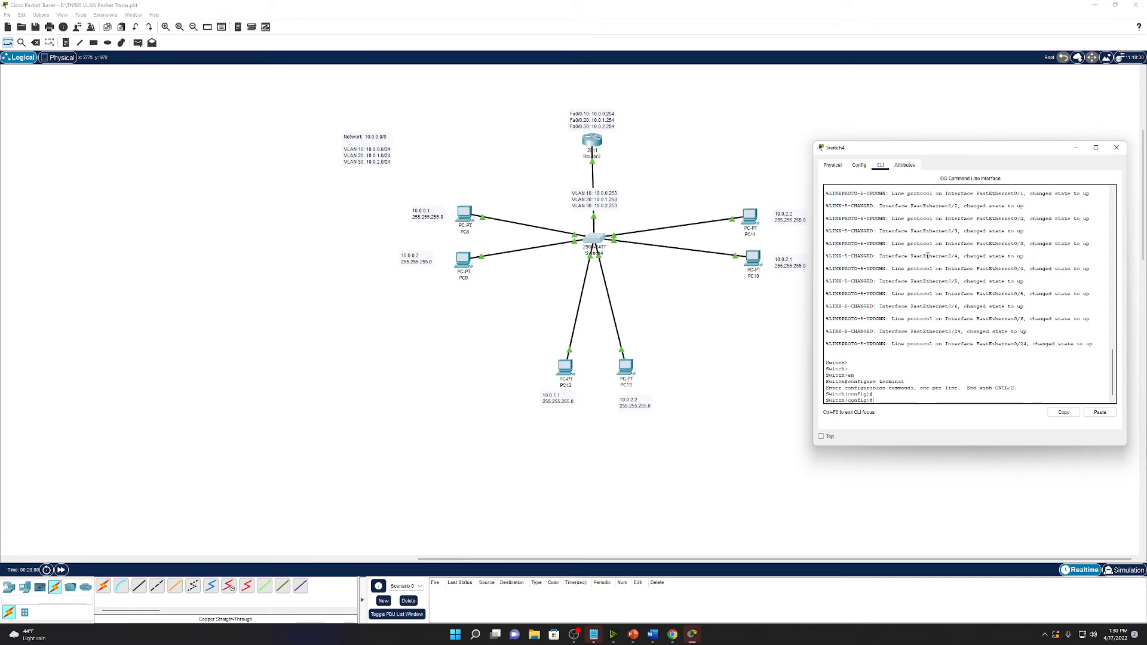
Give interface VLAN 10 the address 10.0.0.253 255.255.255.0.
{"action": "type", "text": "int vlan 10"}
{"action": "key", "text": "Return"}
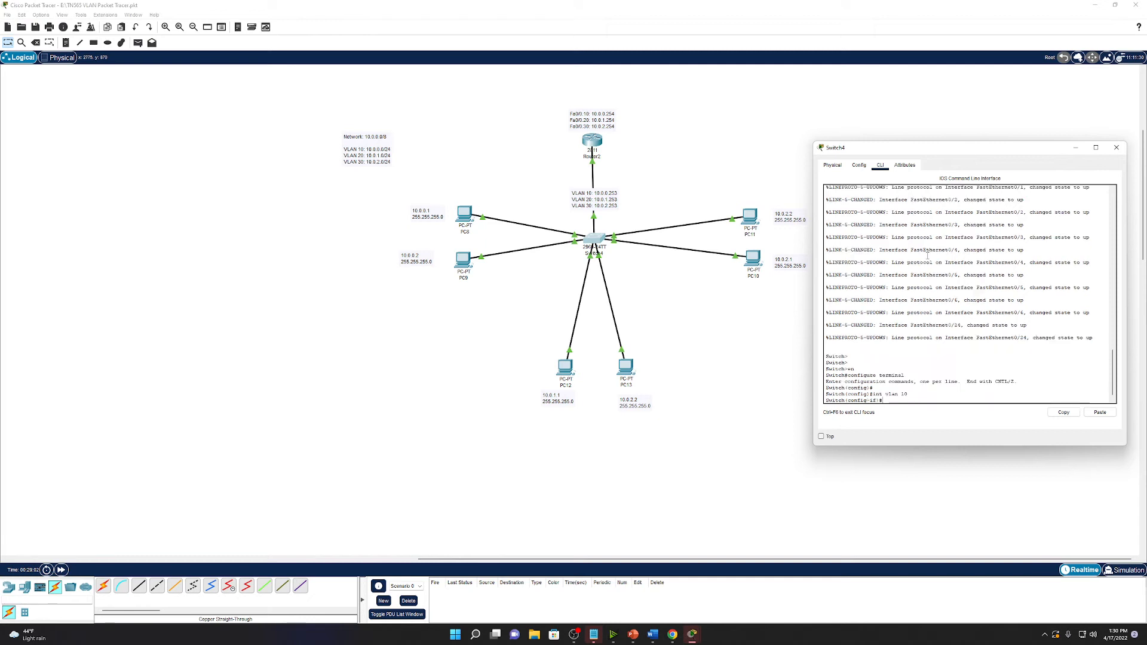
{"action": "type", "text": "?"}
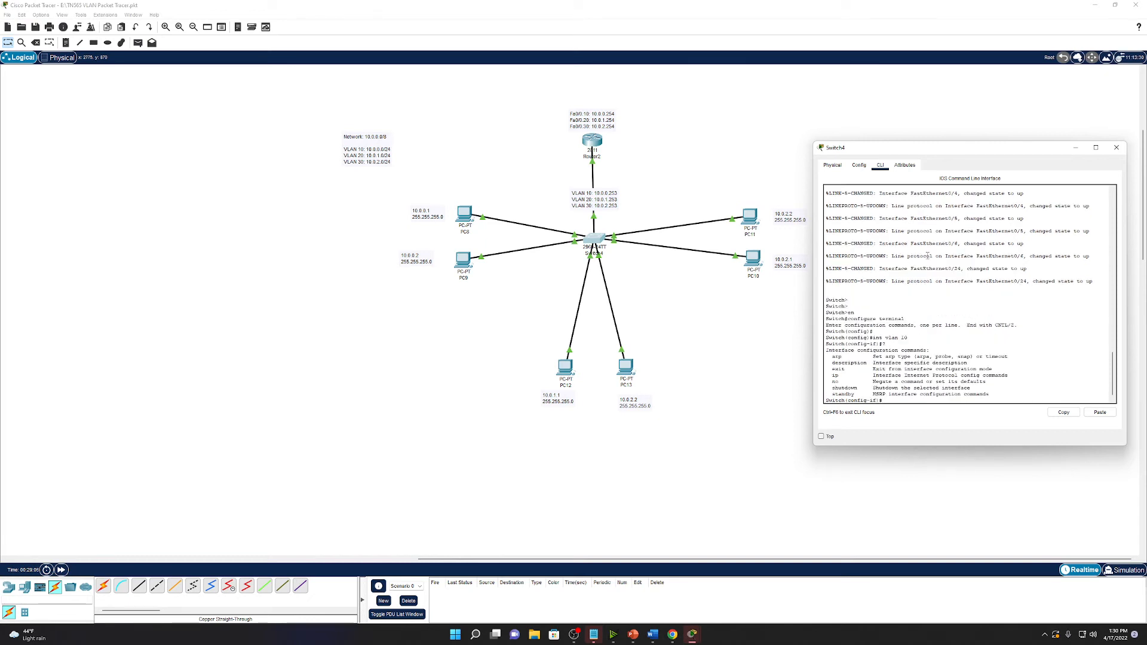
{"action": "type", "text": "i"}
{"action": "type", "text": "p addre"}
{"action": "key", "text": "Tab"}
{"action": "type", "text": "?"}
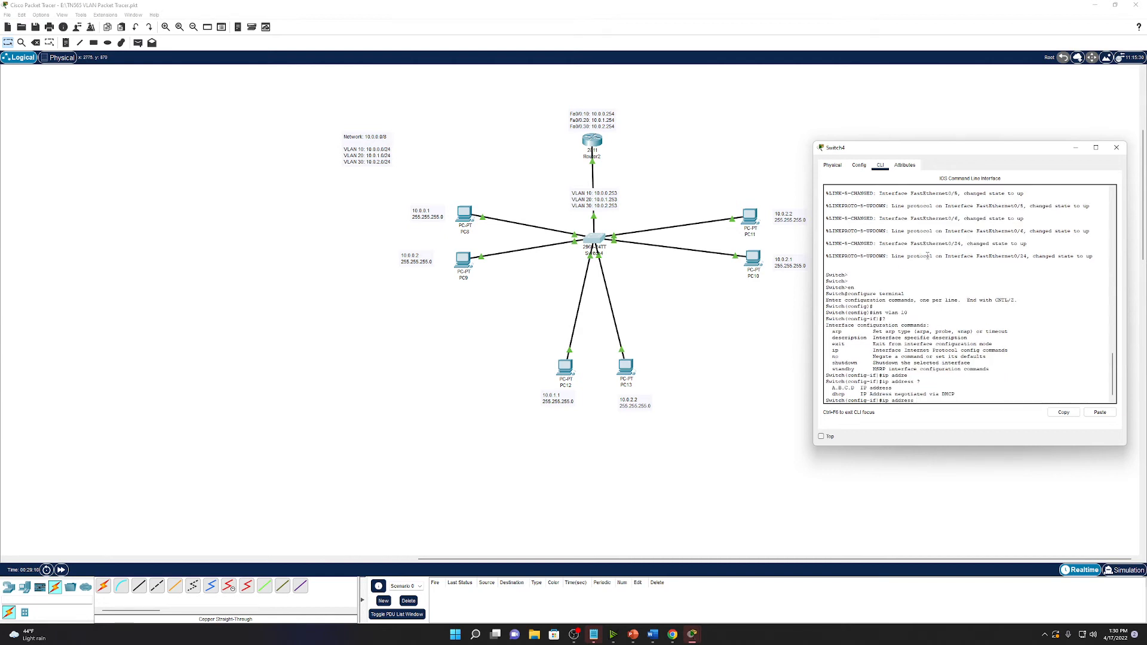
{"action": "type", "text": "10"}
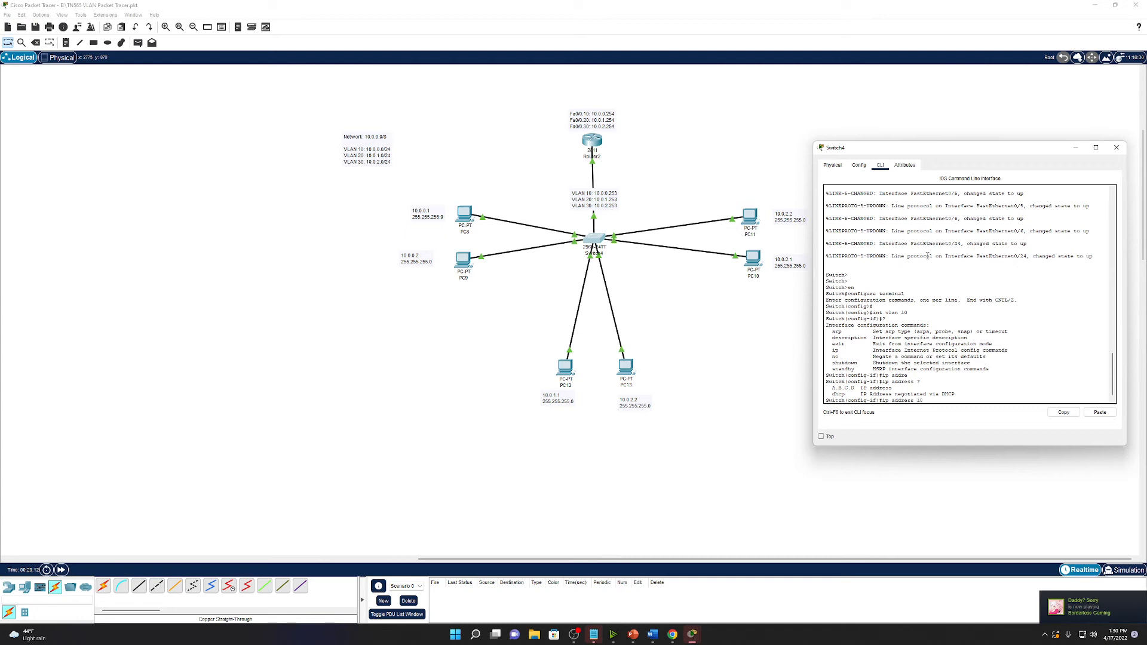
{"action": "type", "text": ".0.0.253 255.255.255.0"}
{"action": "key", "text": "Return"}
Assign 10.0.1.253 to VLAN 20 and 10.0.2.253 to VLAN 30 interfaces.
{"action": "type", "text": "int vlan 10"}
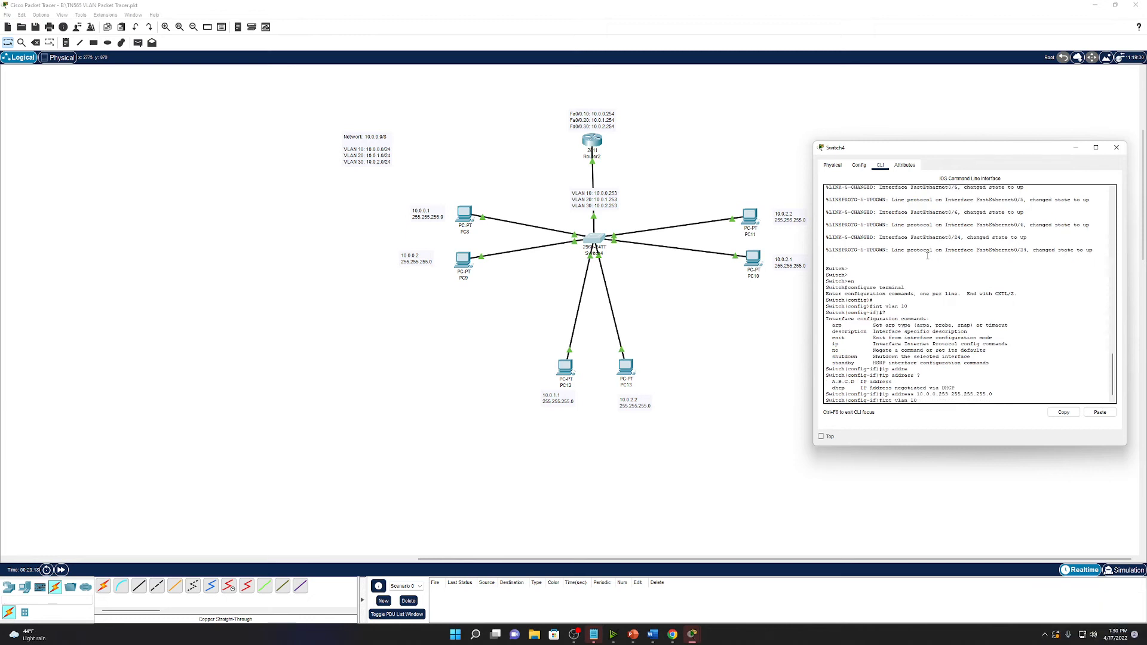
{"action": "type", "text": "0"}
{"action": "key", "text": "Return"}
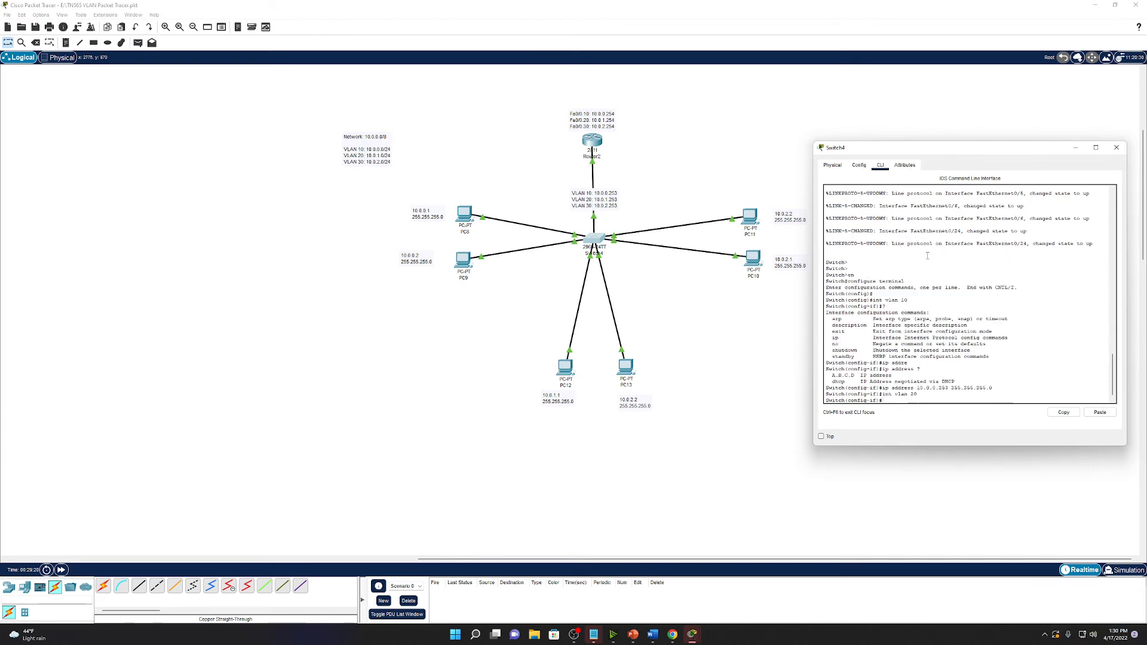
{"action": "key", "text": "Up"}
{"action": "key", "text": "Up"}
{"action": "key", "text": "BackSpace"}
{"action": "type", "text": "1"}
{"action": "key", "text": "Return"}
{"action": "key", "text": "Up"}
{"action": "key", "text": "Up"}
{"action": "key", "text": "Left"}
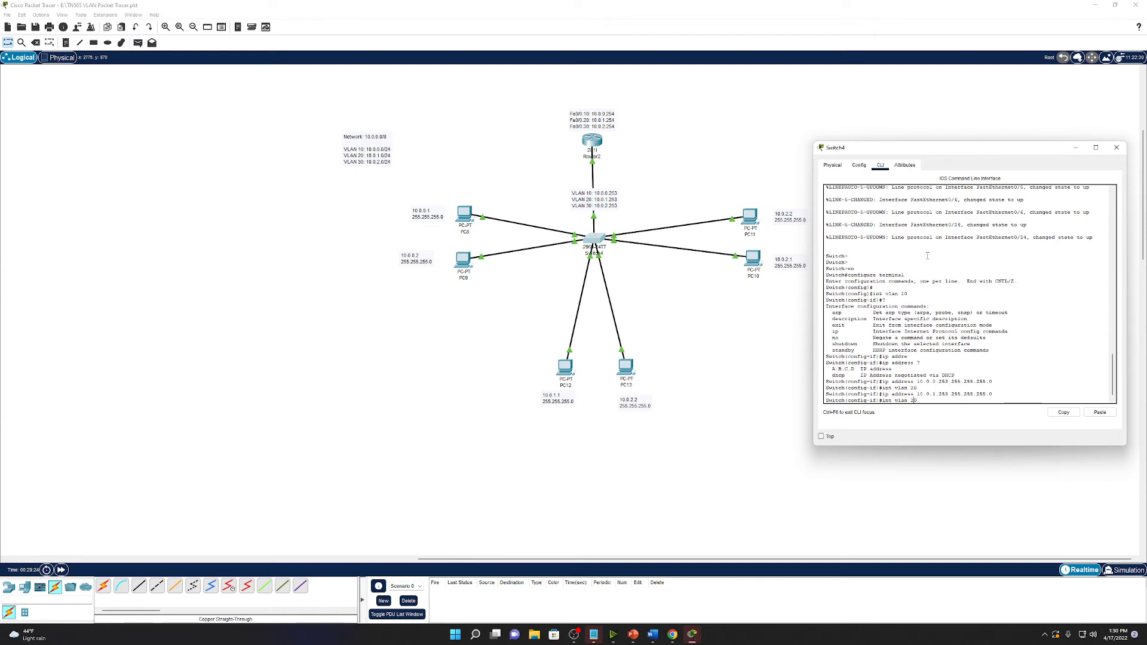
{"action": "key", "text": "Return"}
{"action": "key", "text": "Up"}
{"action": "key", "text": "Up"}
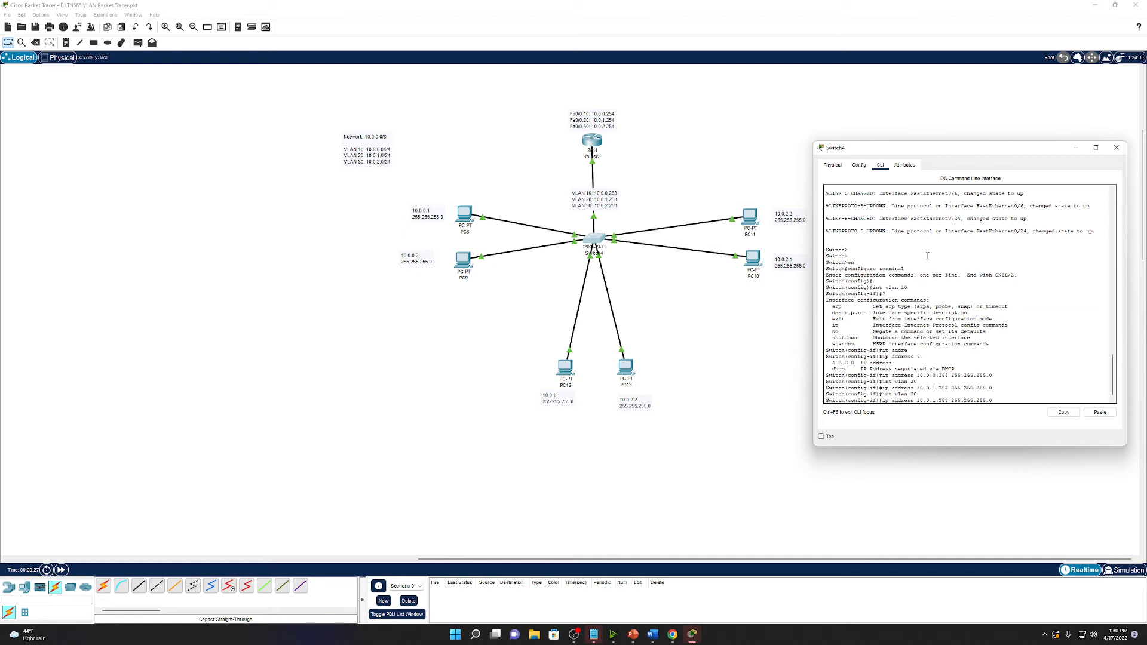
{"action": "key", "text": "BackSpace"}
{"action": "type", "text": "2"}
{"action": "key", "text": "Return"}
Set Switch4's default gateway to 10.0.0.254.
{"action": "type", "text": "exi"}
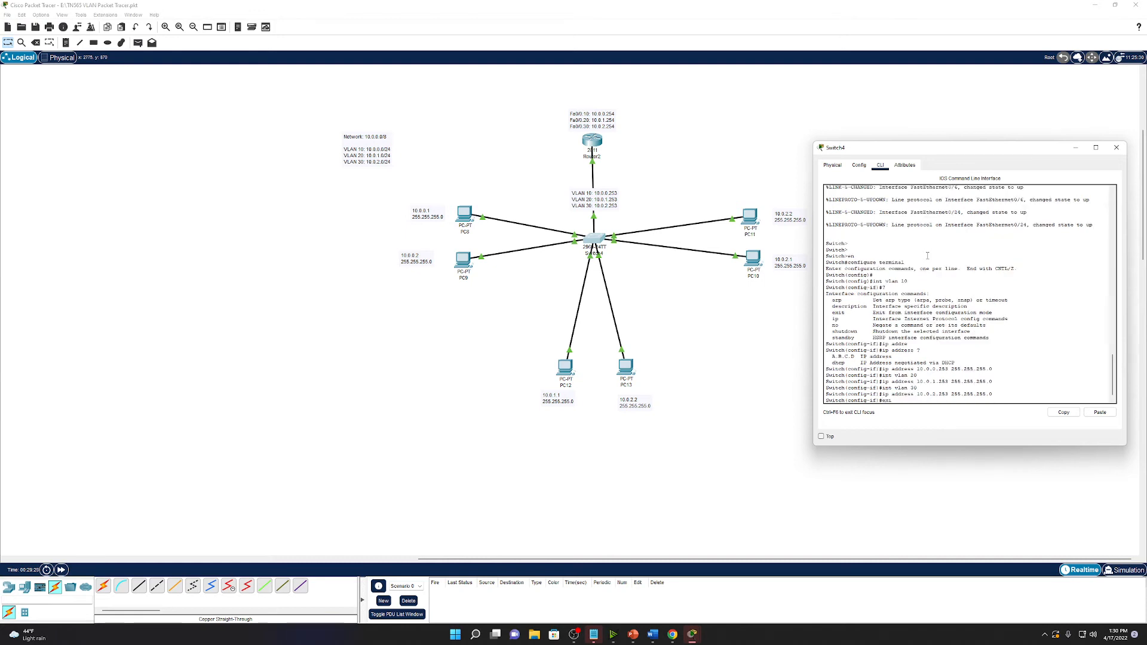
{"action": "type", "text": "t"}
{"action": "key", "text": "Return"}
{"action": "type", "text": "ip def"}
{"action": "key", "text": "Tab"}
{"action": "type", "text": "?"}
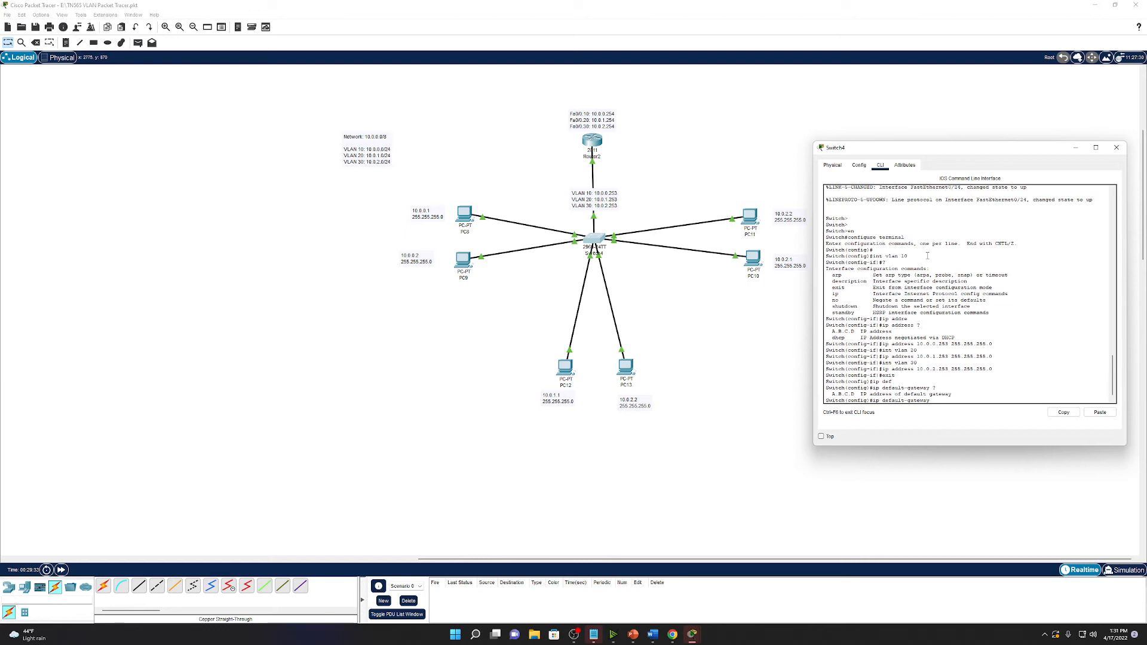
{"action": "type", "text": "10.0.0.254"}
{"action": "key", "text": "Return"}
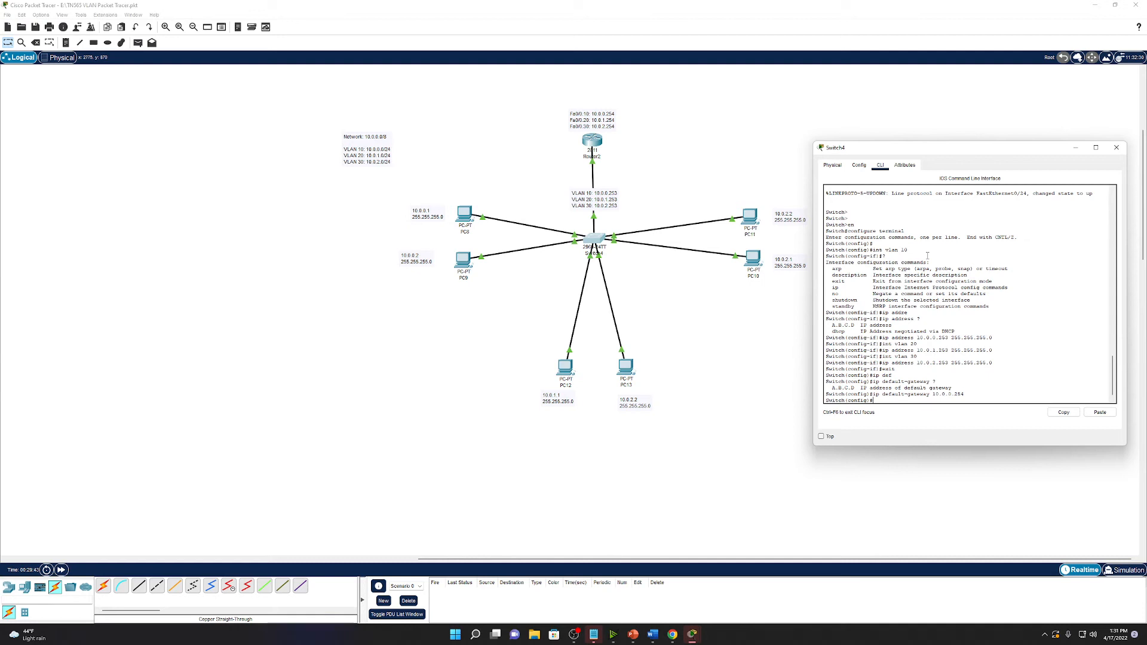
{"action": "type", "text": "vlan 10"}
Create VLANs 10, 20 and 30 on Switch4, named VLAN10, VLAN20 and VLAN30.
{"action": "key", "text": "Return"}
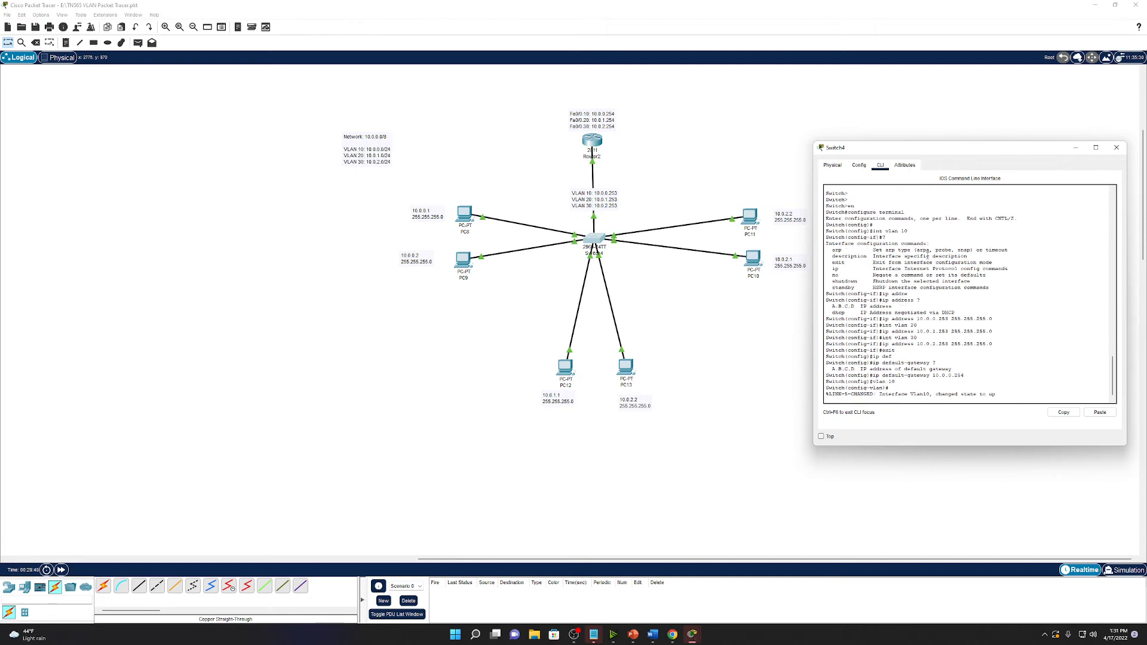
{"action": "key", "text": "Return"}
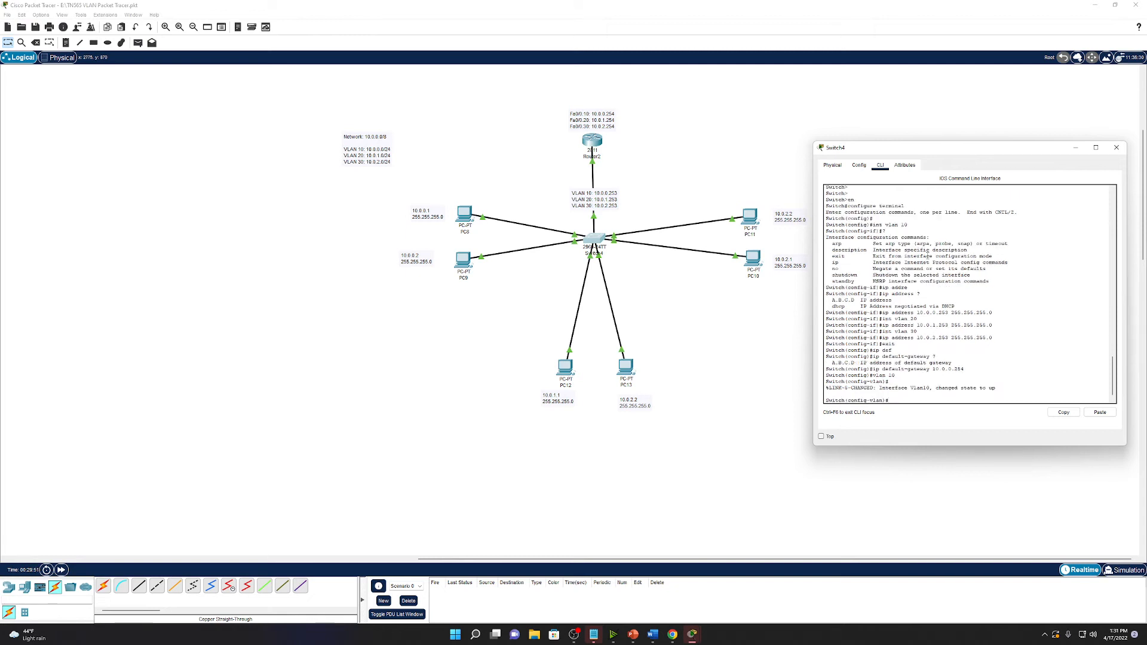
{"action": "type", "text": "name VLAN10"}
{"action": "key", "text": "Return"}
{"action": "type", "text": "bl"}
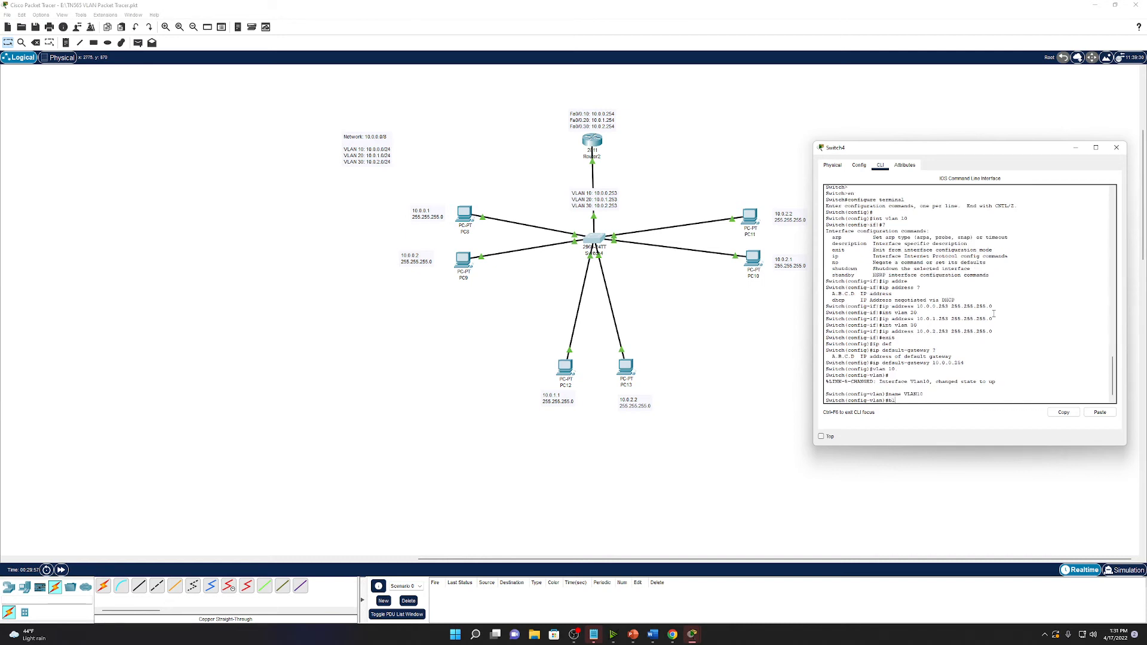
{"action": "key", "text": "BackSpace"}
{"action": "key", "text": "BackSpace"}
{"action": "type", "text": "vlan 20"}
{"action": "key", "text": "Return"}
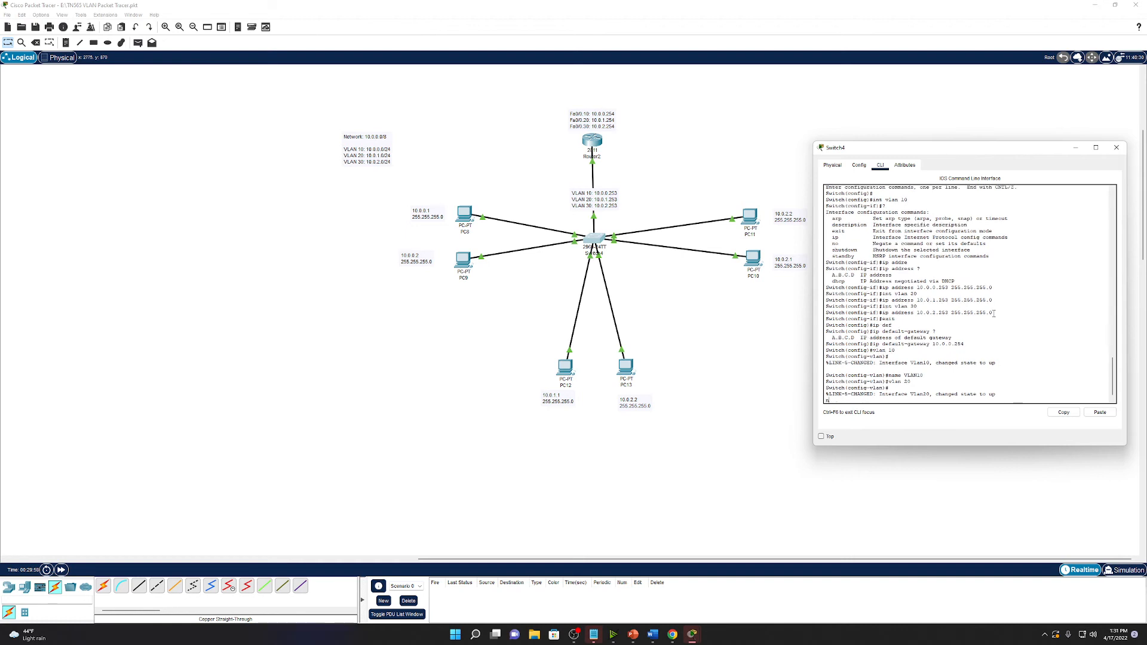
{"action": "type", "text": "name VLAN20"}
{"action": "key", "text": "Return"}
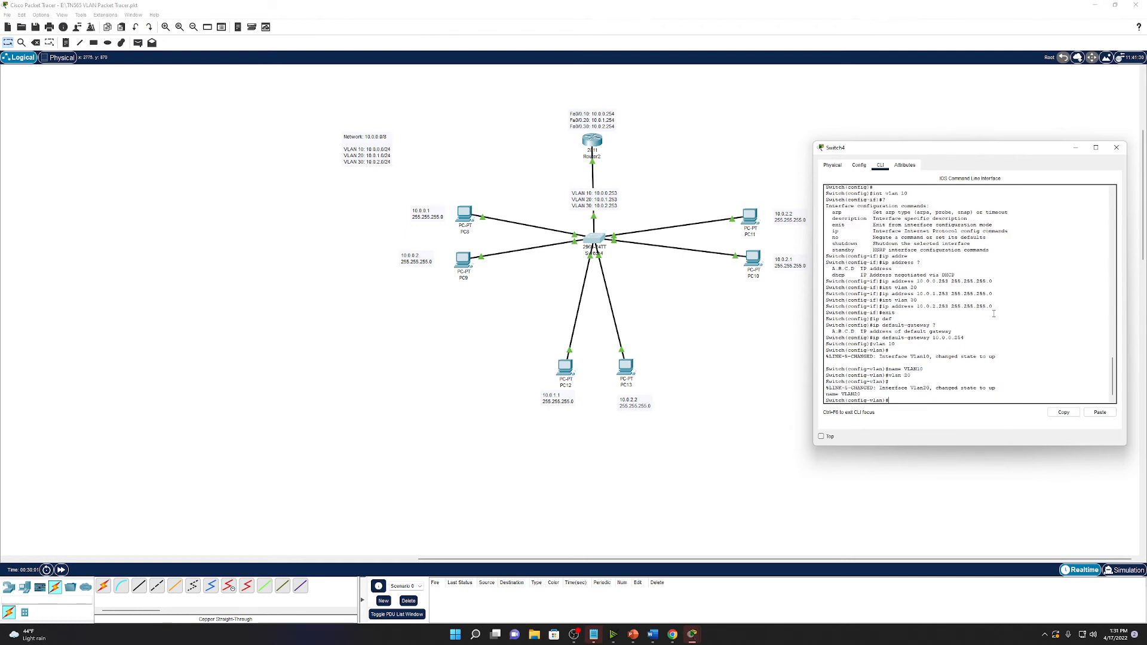
{"action": "type", "text": "vlan 30"}
{"action": "key", "text": "Return"}
{"action": "key", "text": "Return"}
{"action": "type", "text": "name VLAN30"}
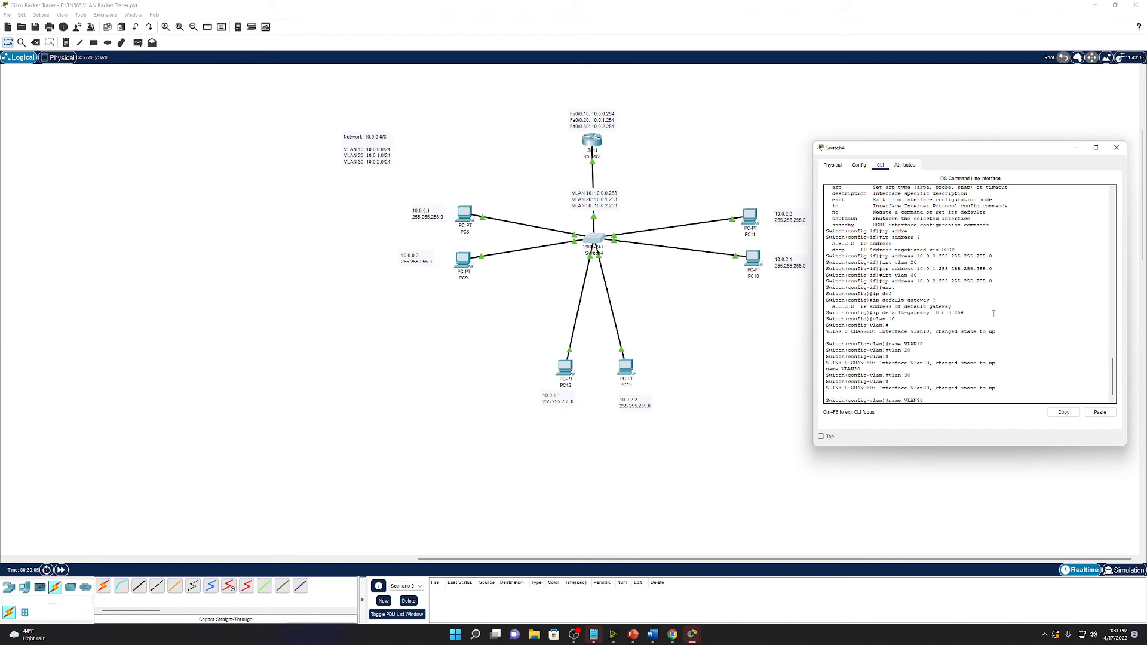
{"action": "key", "text": "Return"}
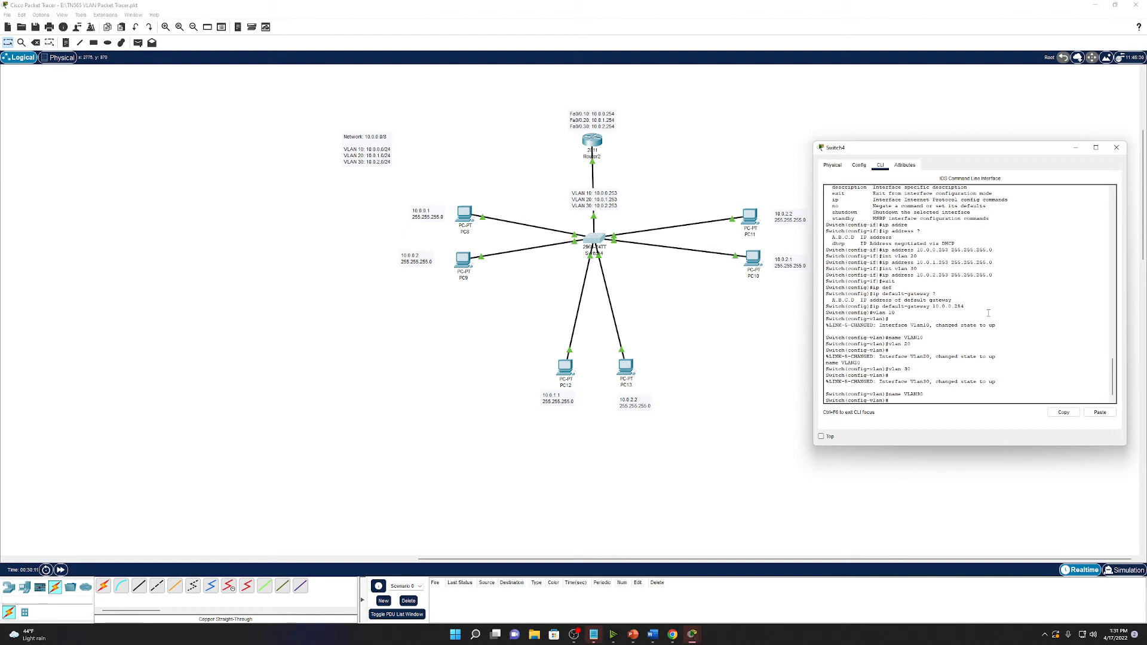
{"action": "key", "text": "Return"}
{"action": "key", "text": "Return"}
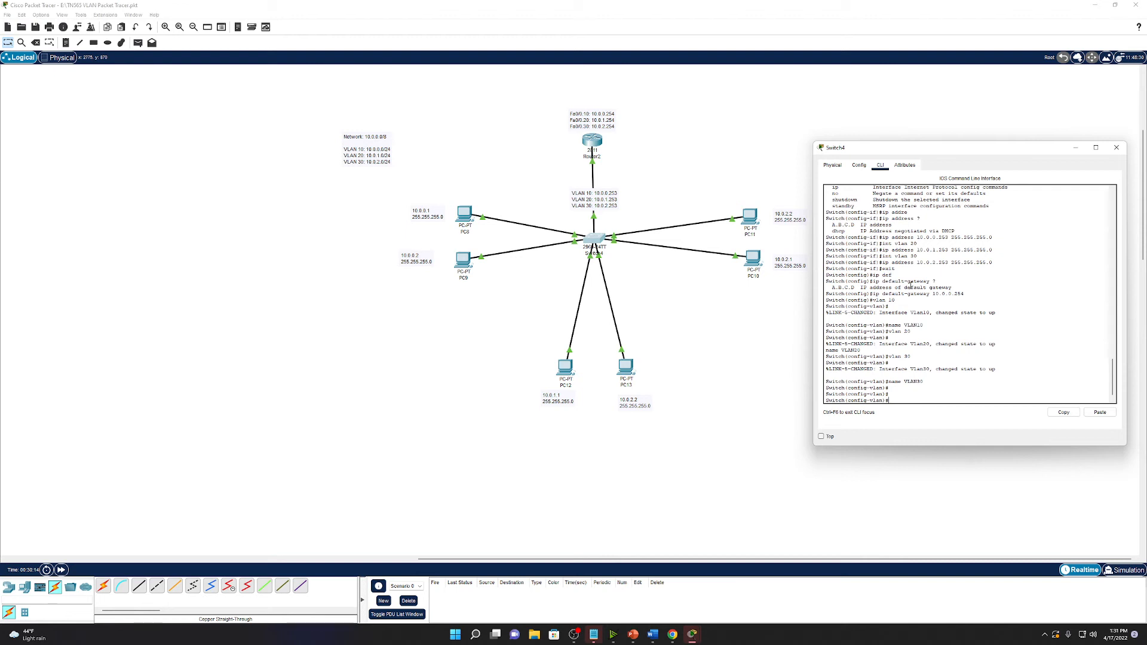
Start configuring interface fa0/1 and return to the topology canvas.
{"action": "type", "text": "int range F"}
{"action": "key", "text": "BackSpace"}
{"action": "key", "text": "BackSpace"}
{"action": "key", "text": "BackSpace"}
{"action": "type", "text": "fa0/1"}
{"action": "left_click", "coordinate": [577, 238]}
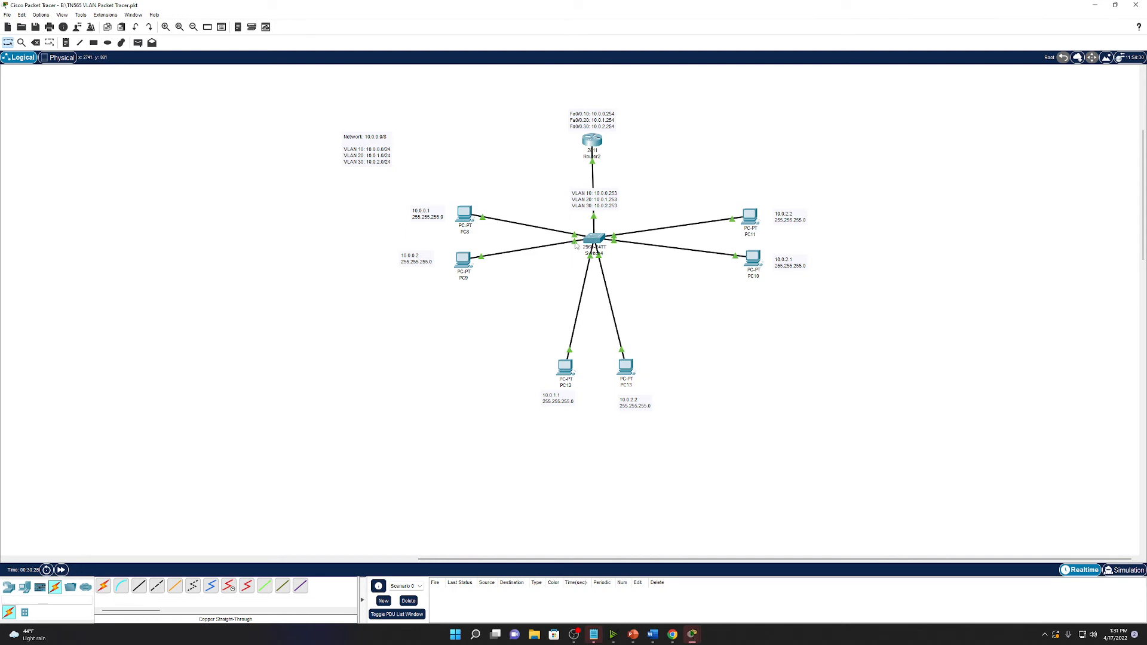
Make Fa0/1 an access port in VLAN 10.
{"action": "left_click", "coordinate": [594, 244]}
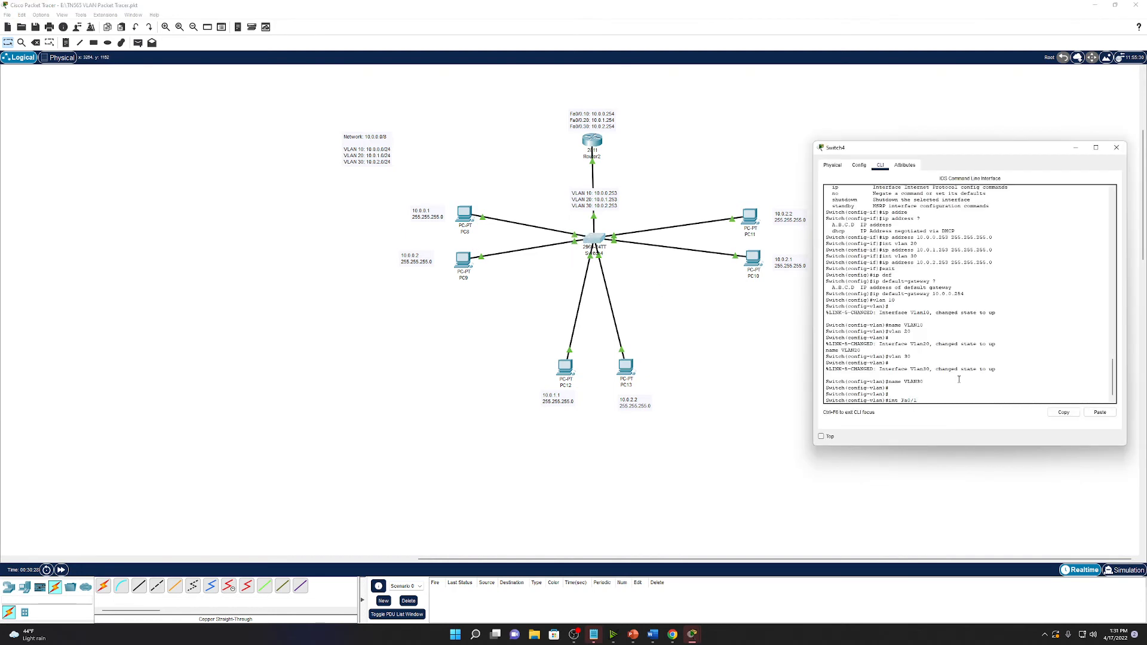
{"action": "key", "text": "Return"}
{"action": "type", "text": "swi"}
{"action": "key", "text": "Tab"}
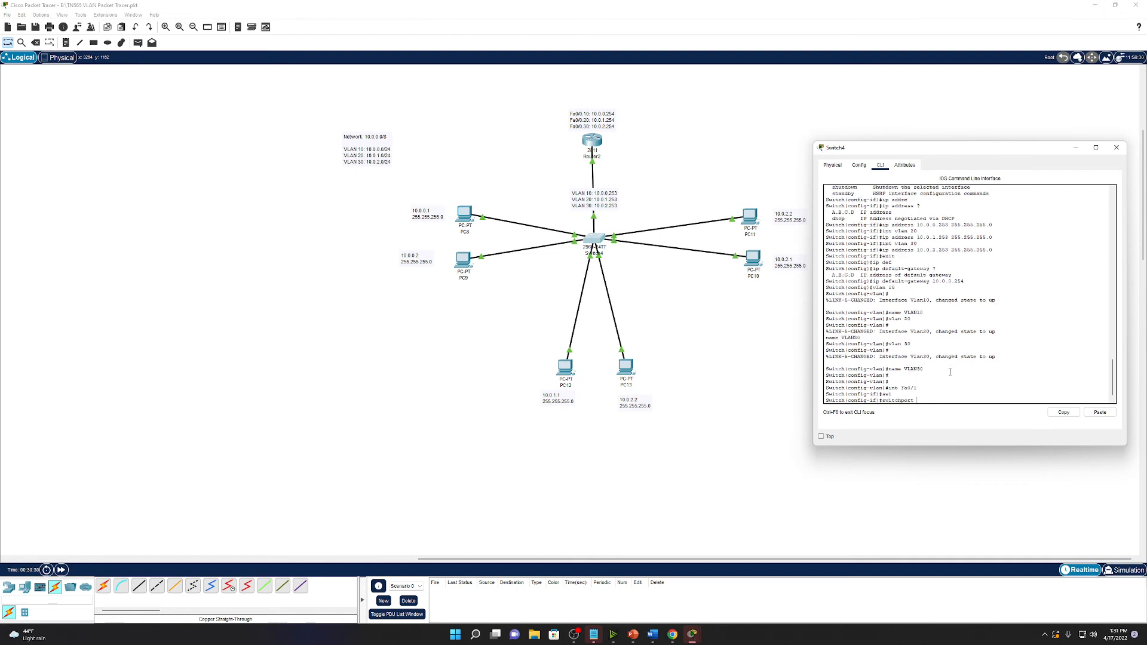
{"action": "type", "text": "mo"}
{"action": "key", "text": "Tab"}
{"action": "type", "text": "acc"}
{"action": "key", "text": "Tab"}
{"action": "key", "text": "Return"}
{"action": "type", "text": "sw"}
{"action": "key", "text": "Tab"}
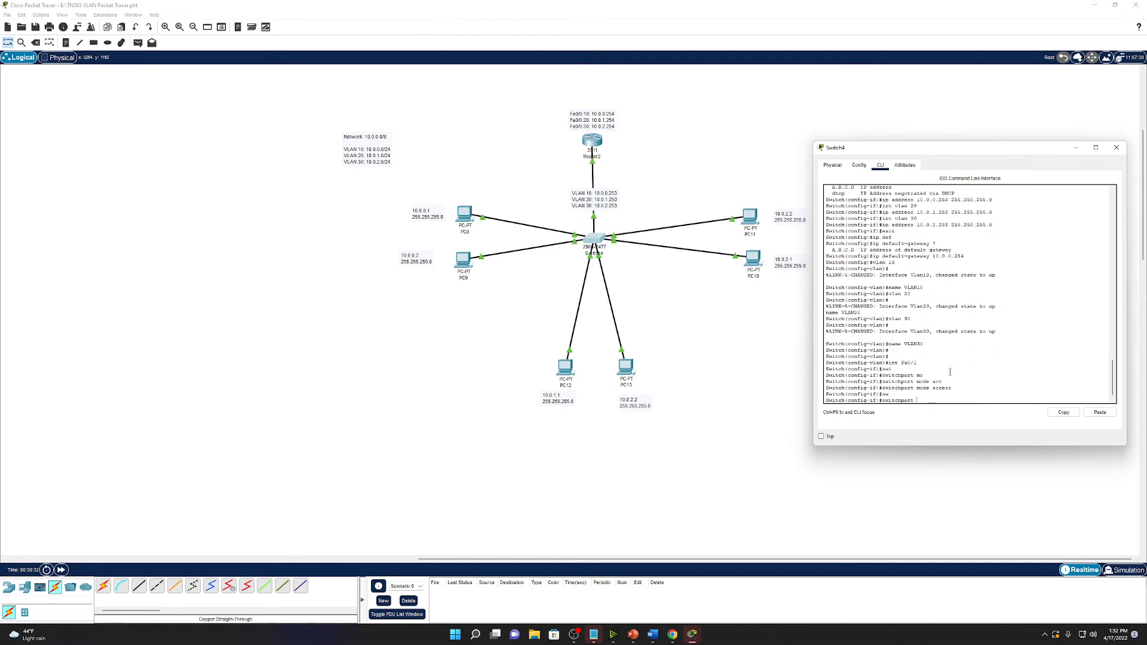
{"action": "type", "text": "acc"}
{"action": "key", "text": "Tab"}
{"action": "type", "text": "vlan 10"}
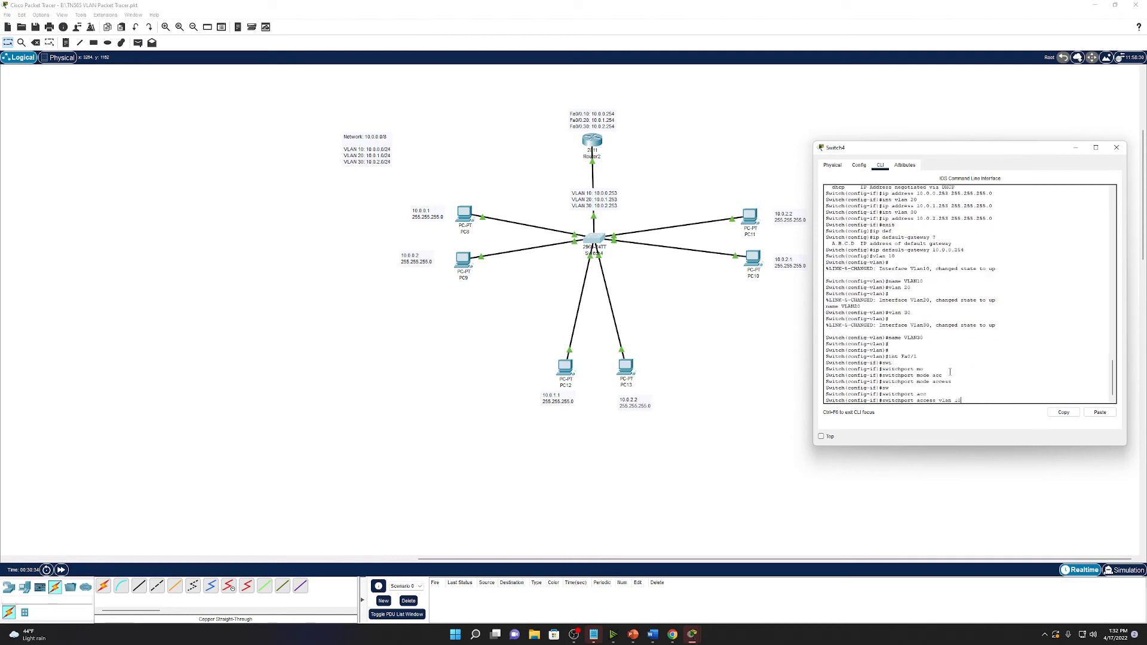
{"action": "key", "text": "Return"}
Make Fa0/2 an access port in VLAN 10 as well.
{"action": "type", "text": "int f"}
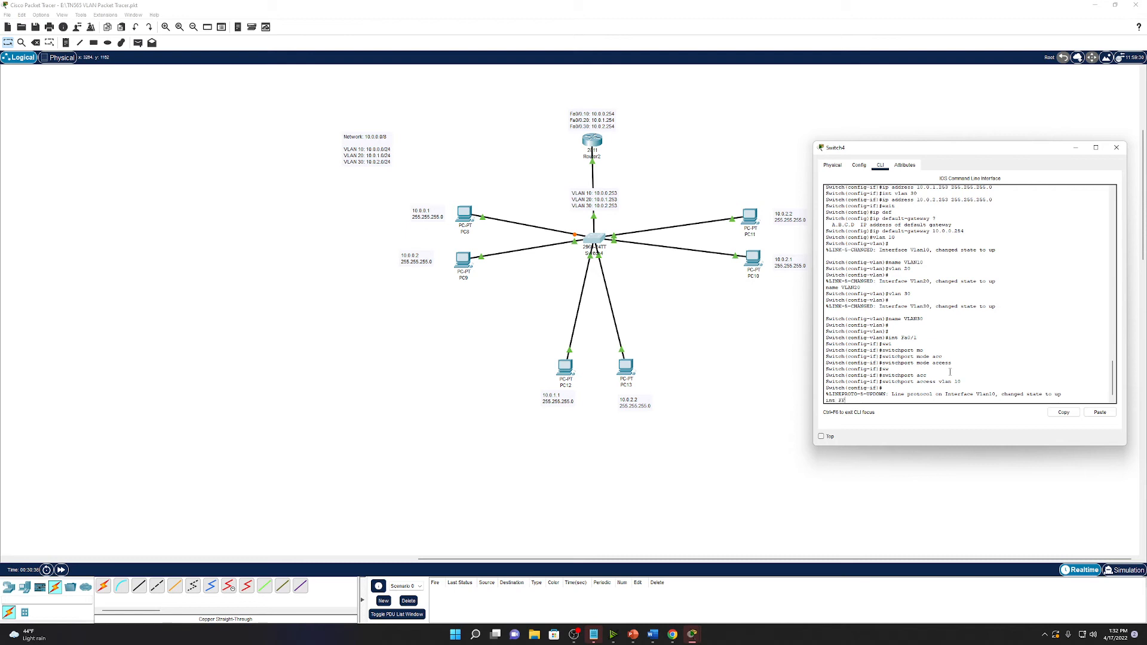
{"action": "type", "text": "a0/2"}
{"action": "key", "text": "Return"}
{"action": "type", "text": "sw"}
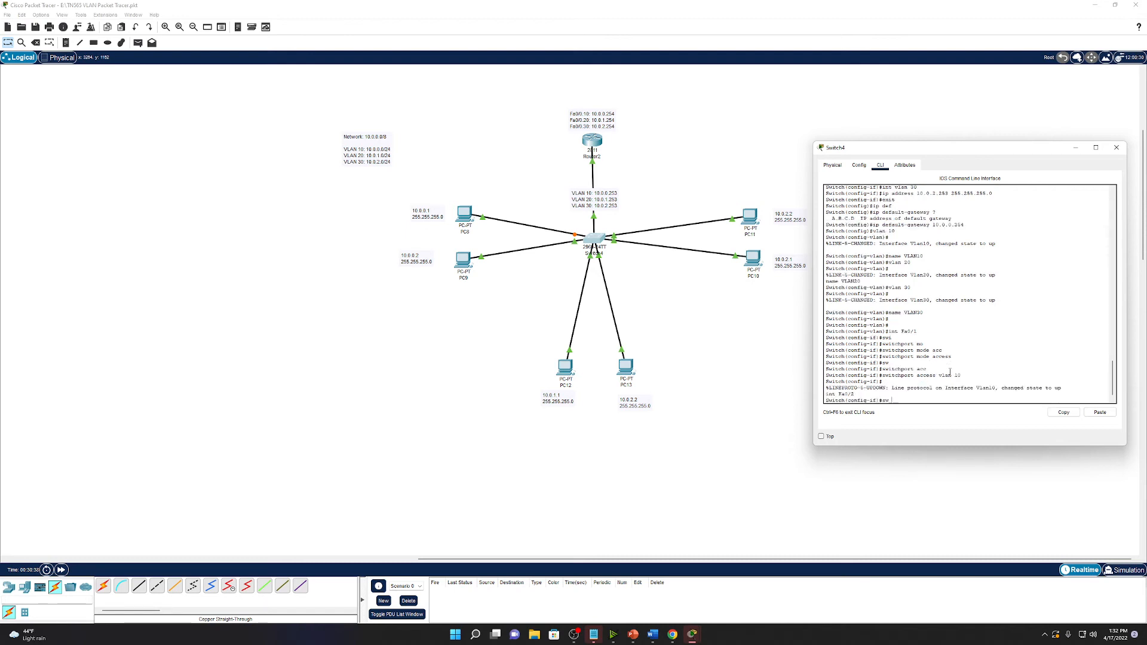
{"action": "key", "text": "Tab"}
{"action": "type", "text": "m"}
{"action": "key", "text": "Tab"}
{"action": "type", "text": "ac"}
{"action": "key", "text": "Tab"}
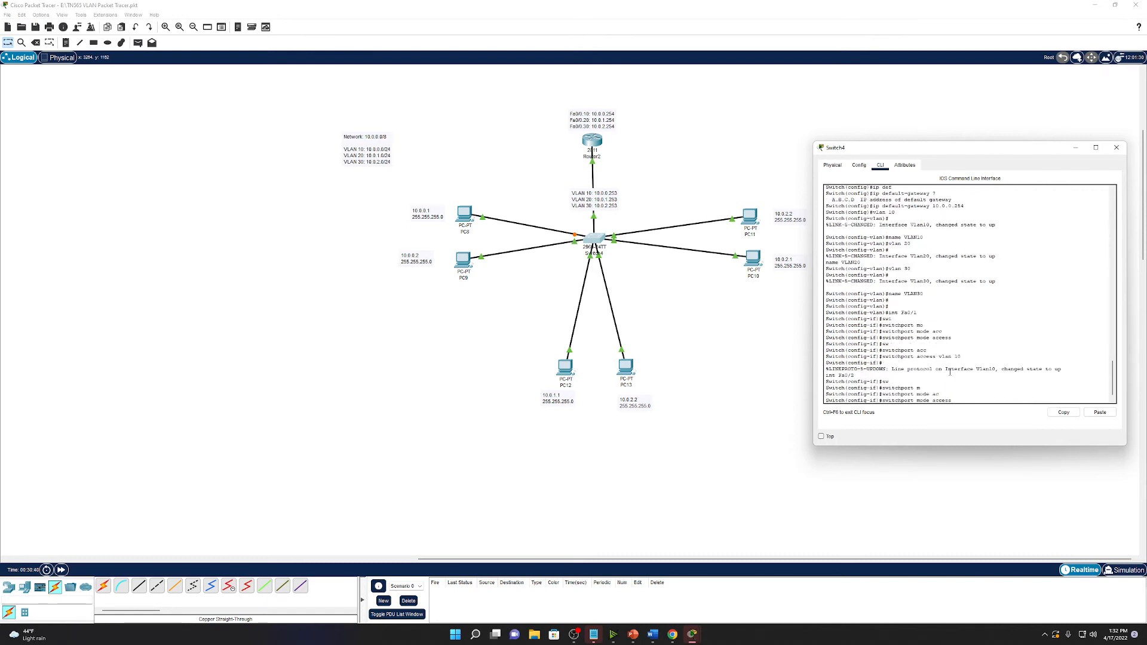
{"action": "key", "text": "Return"}
{"action": "type", "text": "sw"}
{"action": "key", "text": "Tab"}
{"action": "type", "text": "acc"}
{"action": "key", "text": "Tab"}
{"action": "type", "text": "v"}
{"action": "key", "text": "Tab"}
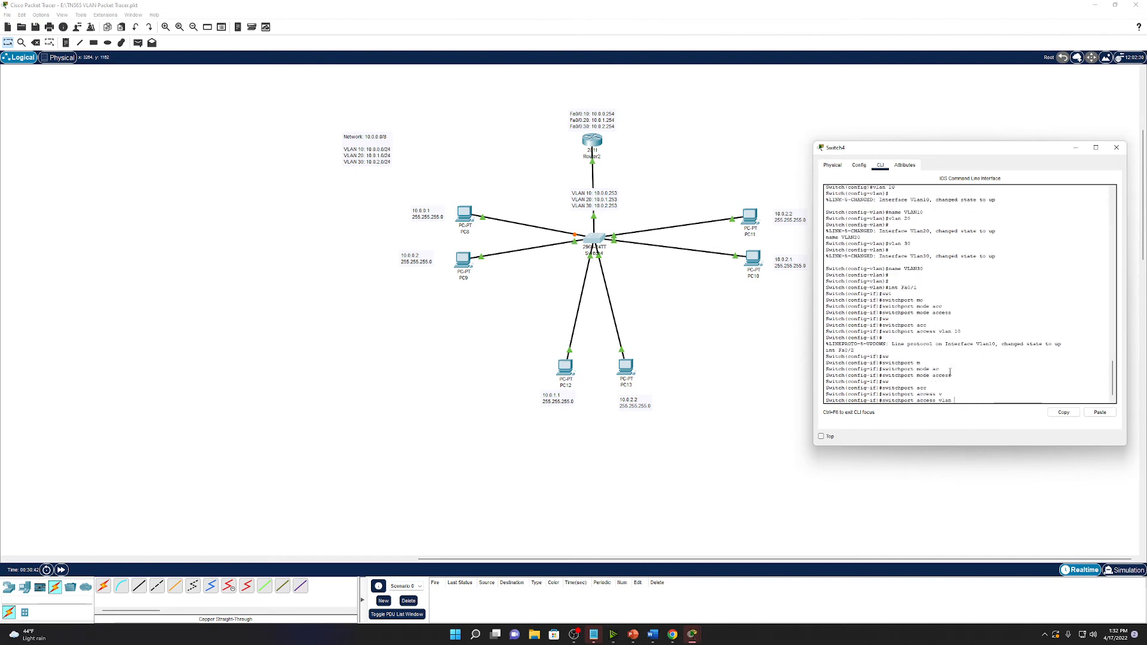
{"action": "type", "text": "10"}
{"action": "key", "text": "Return"}
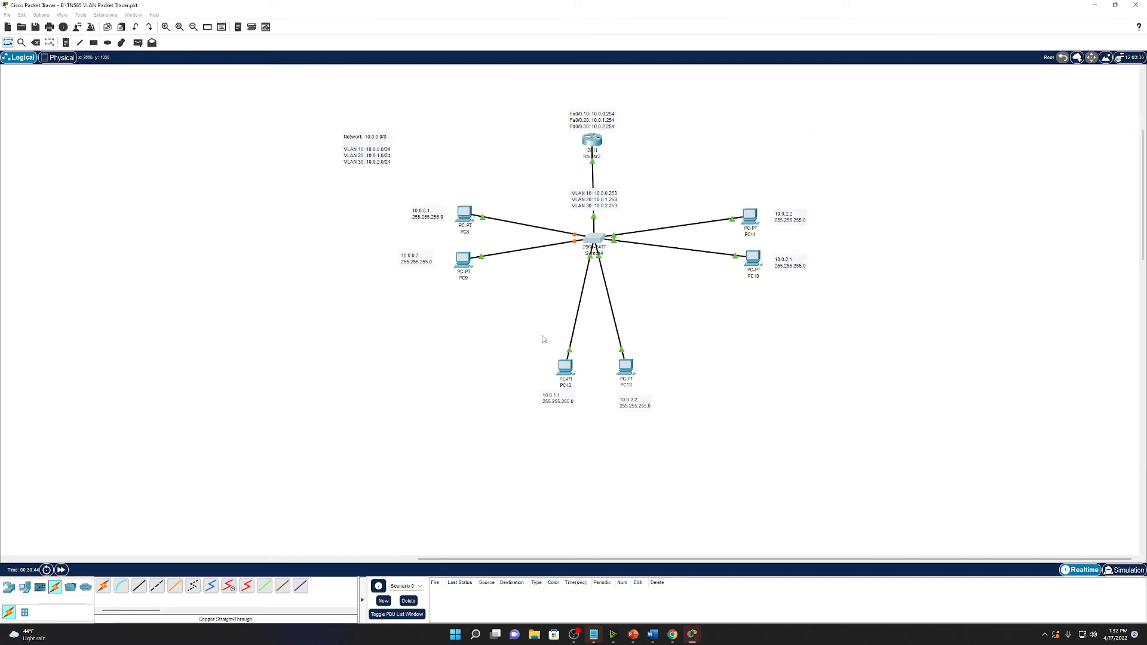
Bring Switch4's command line back up at a fresh configuration prompt.
{"action": "left_click", "coordinate": [546, 339]}
{"action": "left_click", "coordinate": [593, 238]}
{"action": "key", "text": "Return"}
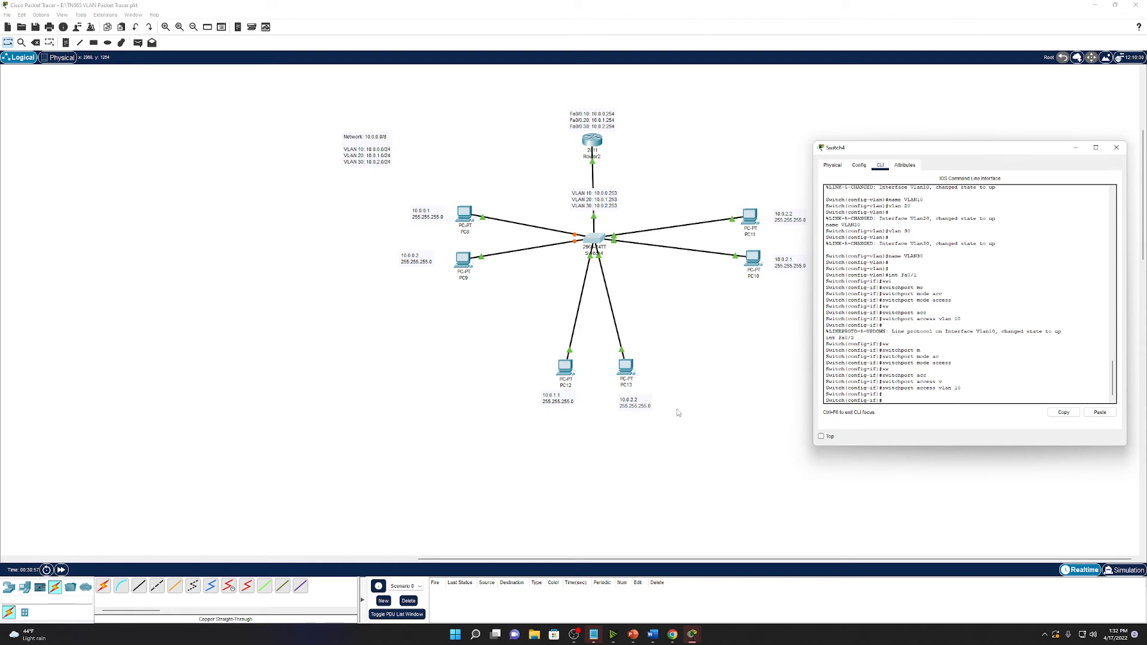
Correct PC13's address note from 10.0.2.2 to 10.0.1.2, then reopen Switch4's CLI.
{"action": "left_click", "coordinate": [647, 402]}
{"action": "double_click", "coordinate": [647, 403]}
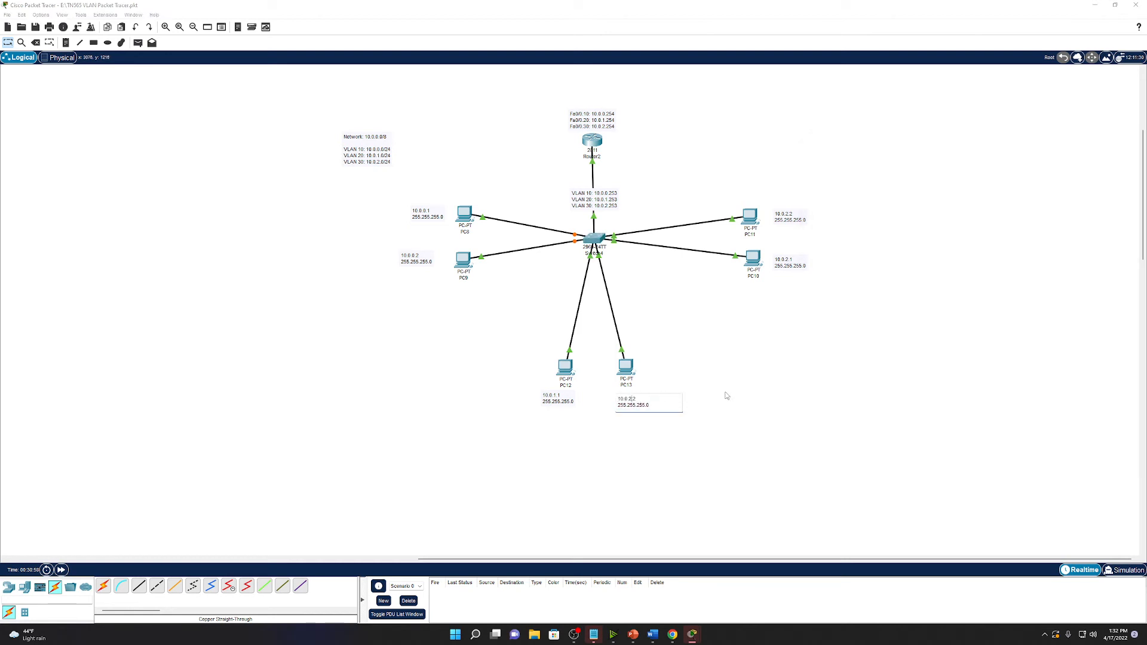
{"action": "key", "text": "BackSpace"}
{"action": "type", "text": "1"}
{"action": "left_click", "coordinate": [697, 321]}
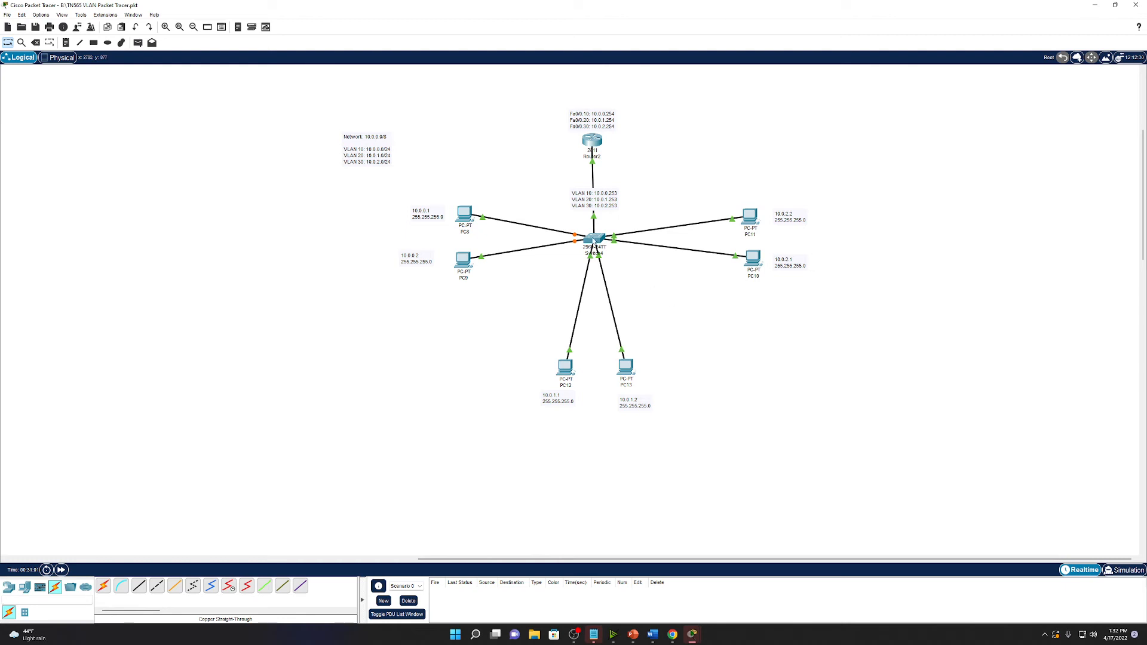
{"action": "left_click", "coordinate": [596, 239]}
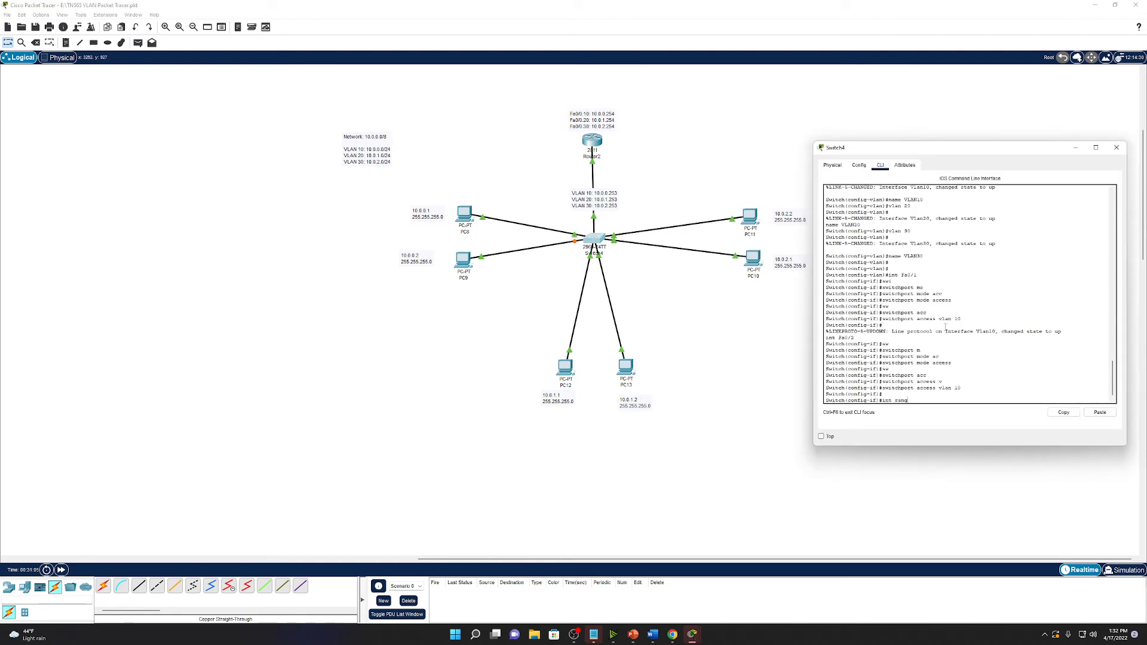
Make Switch4 port Fa0/3 an access port in VLAN 30.
{"action": "type", "text": "ange Fa0/3"}
{"action": "key", "text": "Return"}
{"action": "type", "text": "swi"}
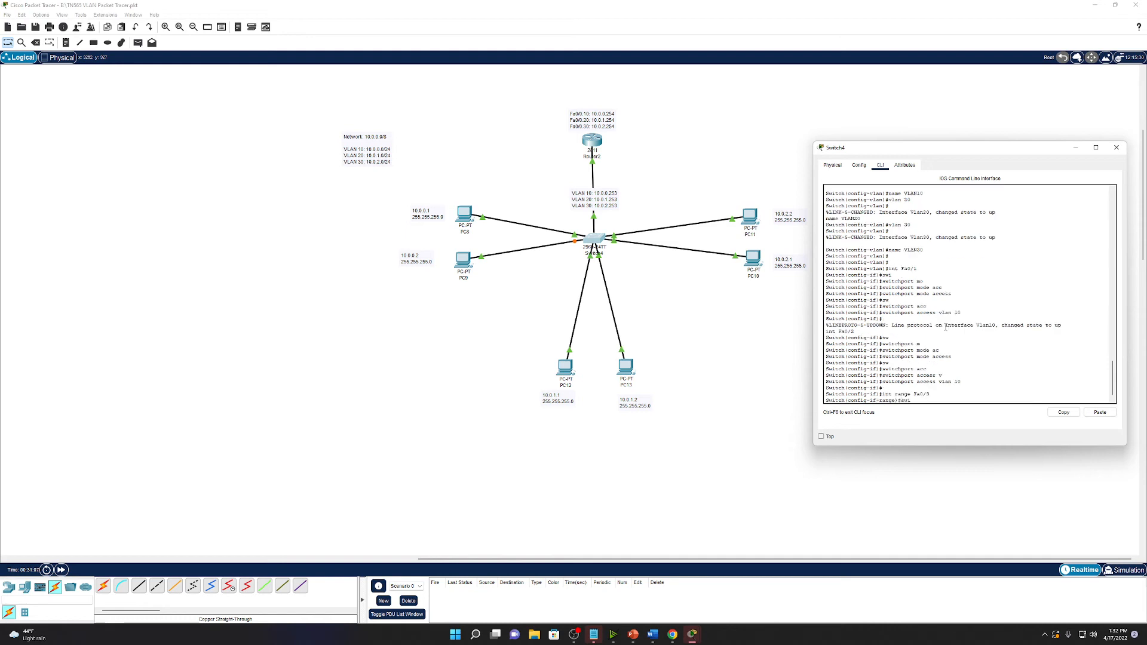
{"action": "key", "text": "Tab"}
{"action": "type", "text": "mo"}
{"action": "key", "text": "Tab"}
{"action": "type", "text": "acc"}
{"action": "key", "text": "Tab"}
{"action": "key", "text": "Return"}
{"action": "type", "text": "swi"}
{"action": "key", "text": "Tab"}
{"action": "type", "text": "acc"}
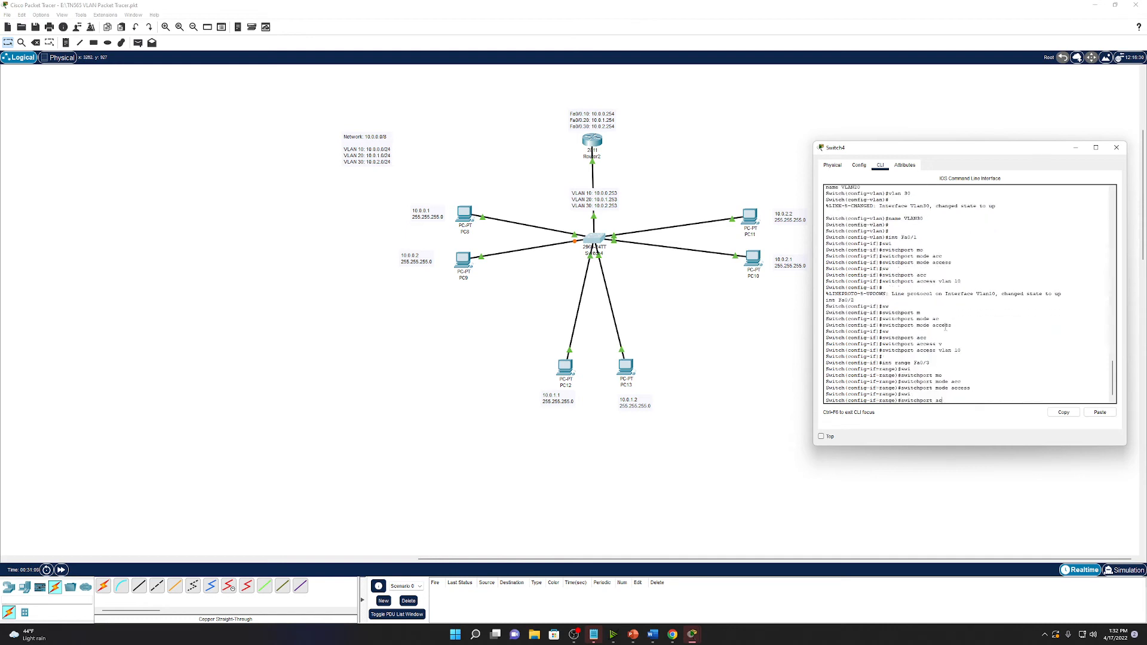
{"action": "key", "text": "Tab"}
{"action": "type", "text": "vlan 30"}
{"action": "key", "text": "Return"}
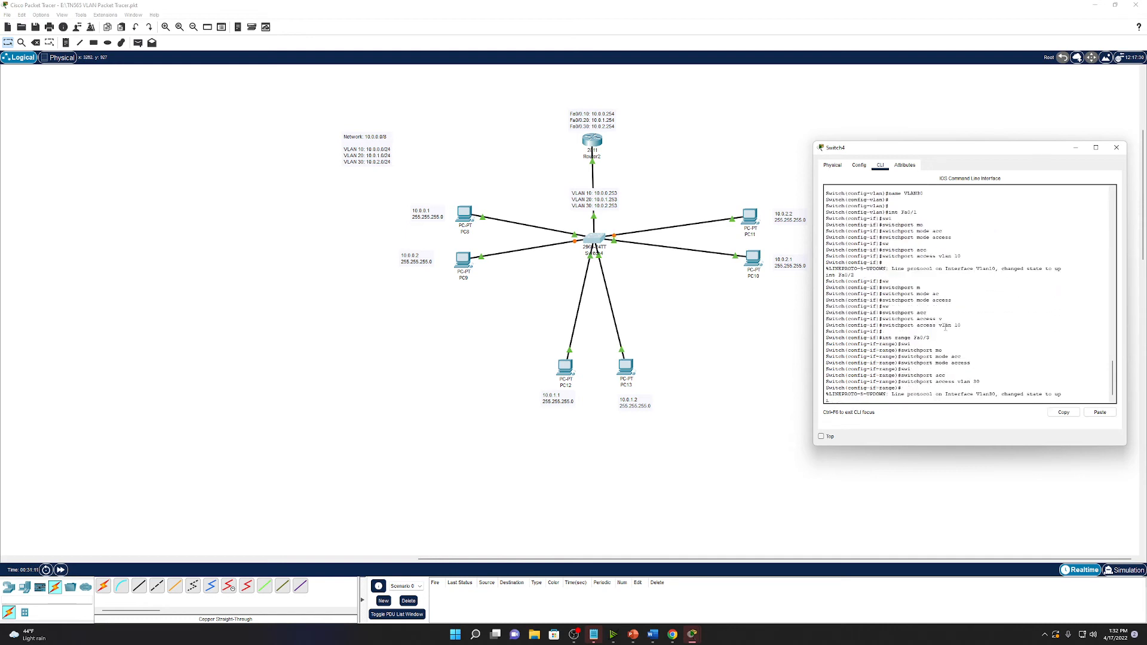
Make Switch4 port Fa0/4 an access port in VLAN 30.
{"action": "type", "text": "int fa0/4"}
{"action": "key", "text": "Return"}
{"action": "type", "text": "sw"}
{"action": "key", "text": "Tab"}
{"action": "type", "text": "m"}
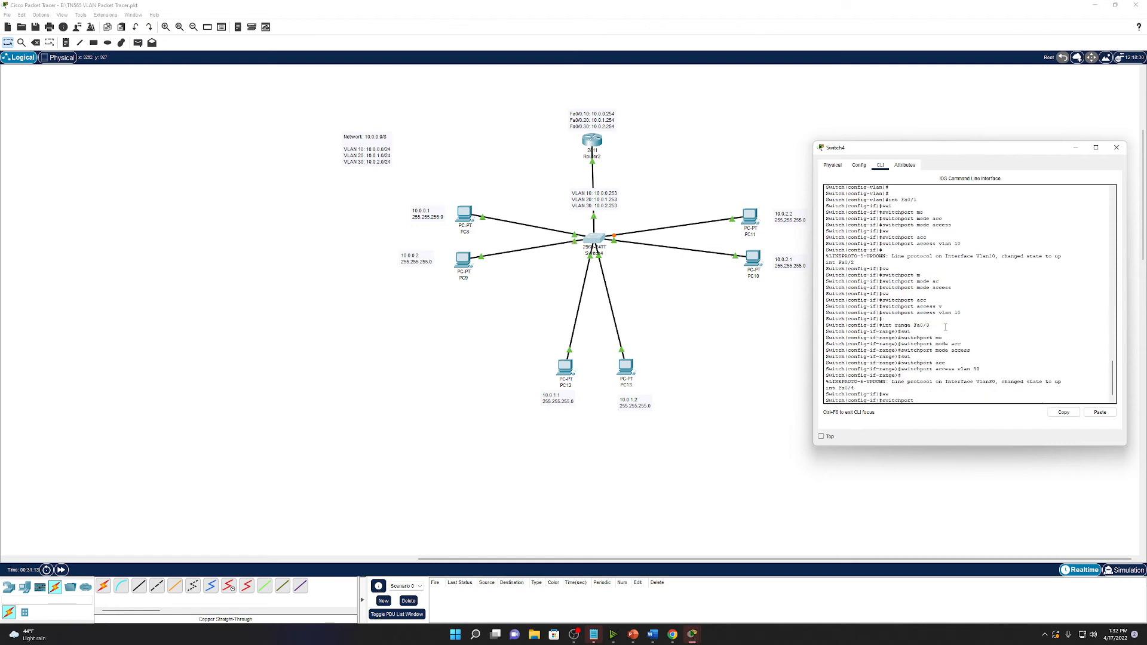
{"action": "key", "text": "Tab"}
{"action": "type", "text": "ac"}
{"action": "key", "text": "Tab"}
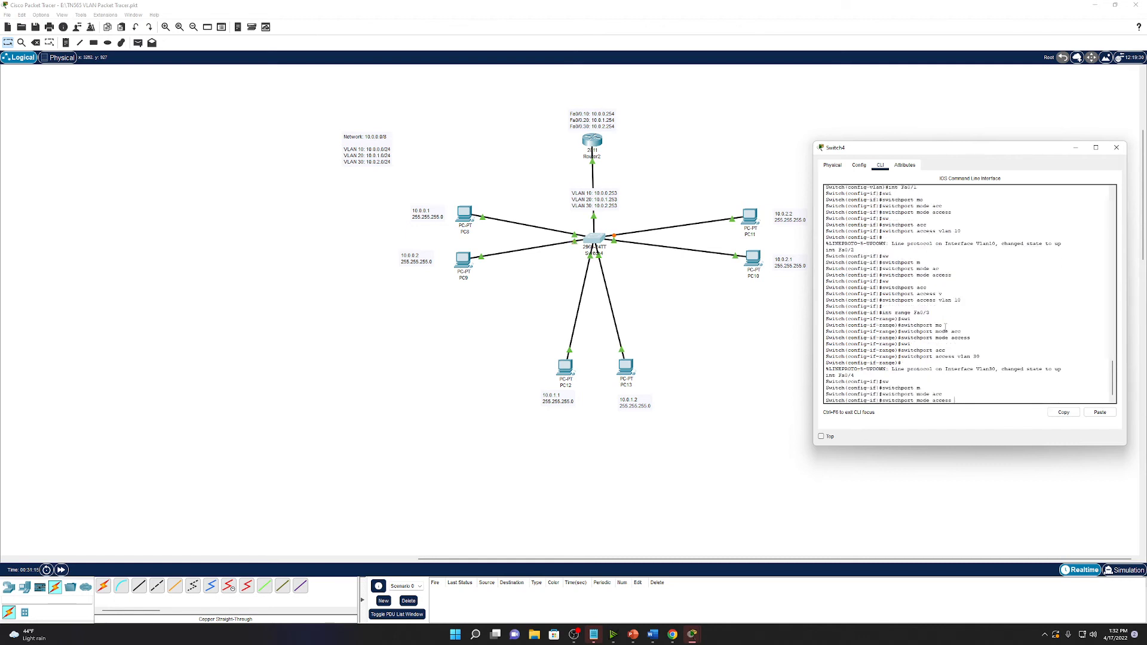
{"action": "key", "text": "Return"}
{"action": "type", "text": "sw"}
{"action": "key", "text": "Tab"}
{"action": "type", "text": "acc"}
{"action": "key", "text": "Tab"}
{"action": "type", "text": "v"}
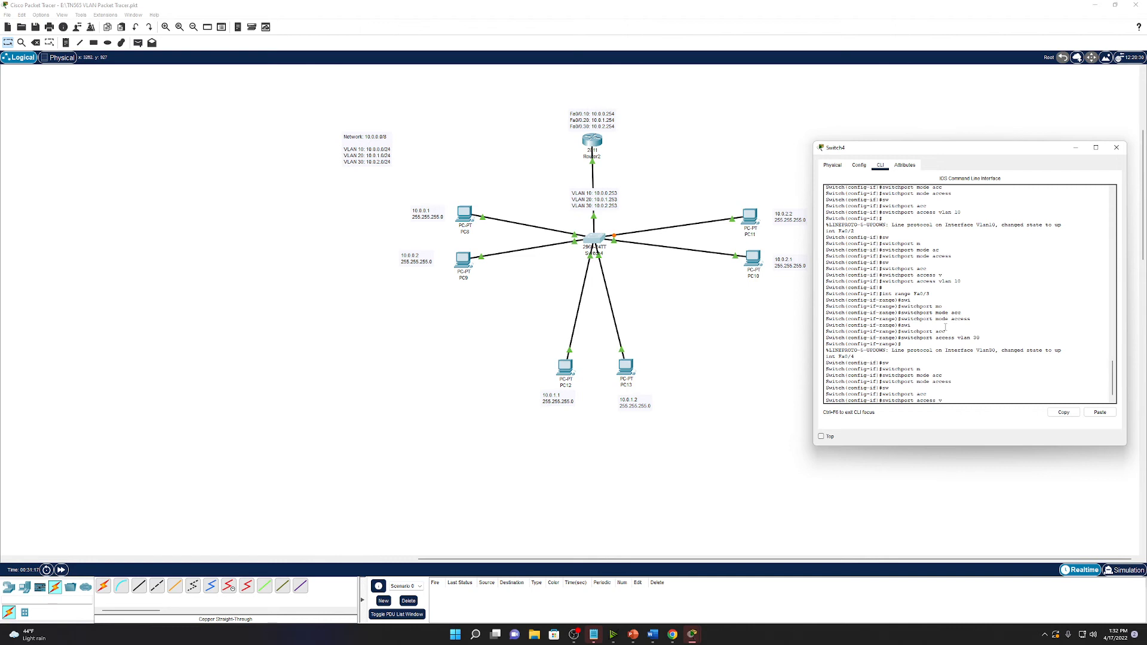
{"action": "key", "text": "Tab"}
{"action": "type", "text": "30"}
{"action": "key", "text": "Return"}
Back in Switch4's CLI, configure Fa0/5 as an access port in VLAN 20.
{"action": "left_click", "coordinate": [643, 281]}
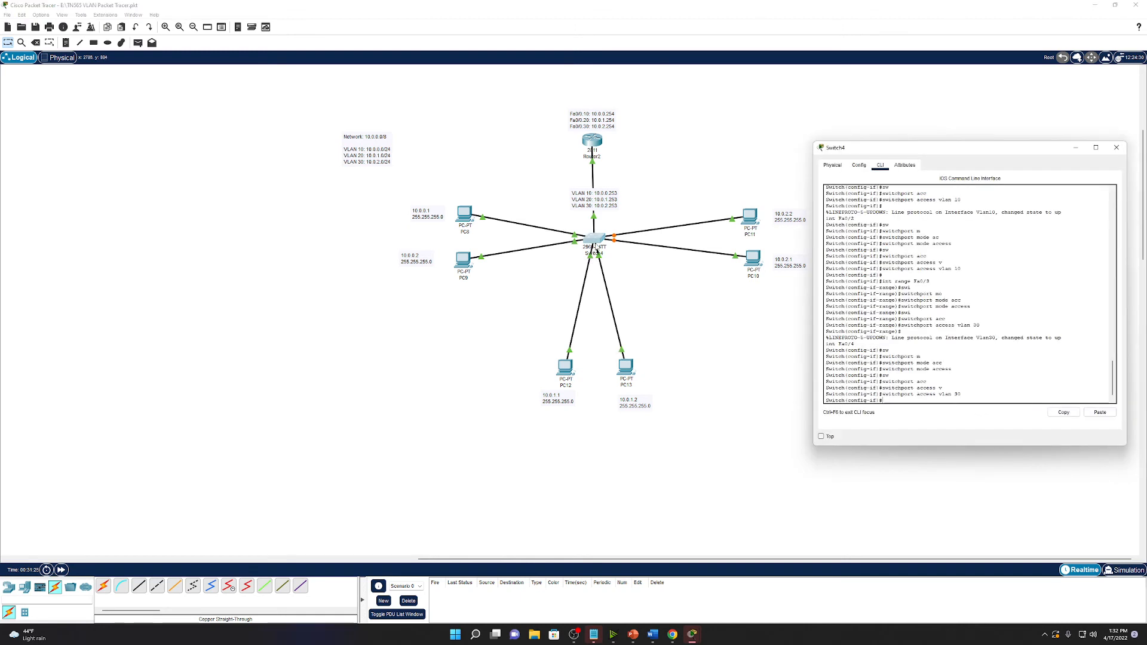
{"action": "left_click", "coordinate": [591, 262]}
{"action": "key", "text": "Return"}
{"action": "key", "text": "Return"}
{"action": "type", "text": "int F"}
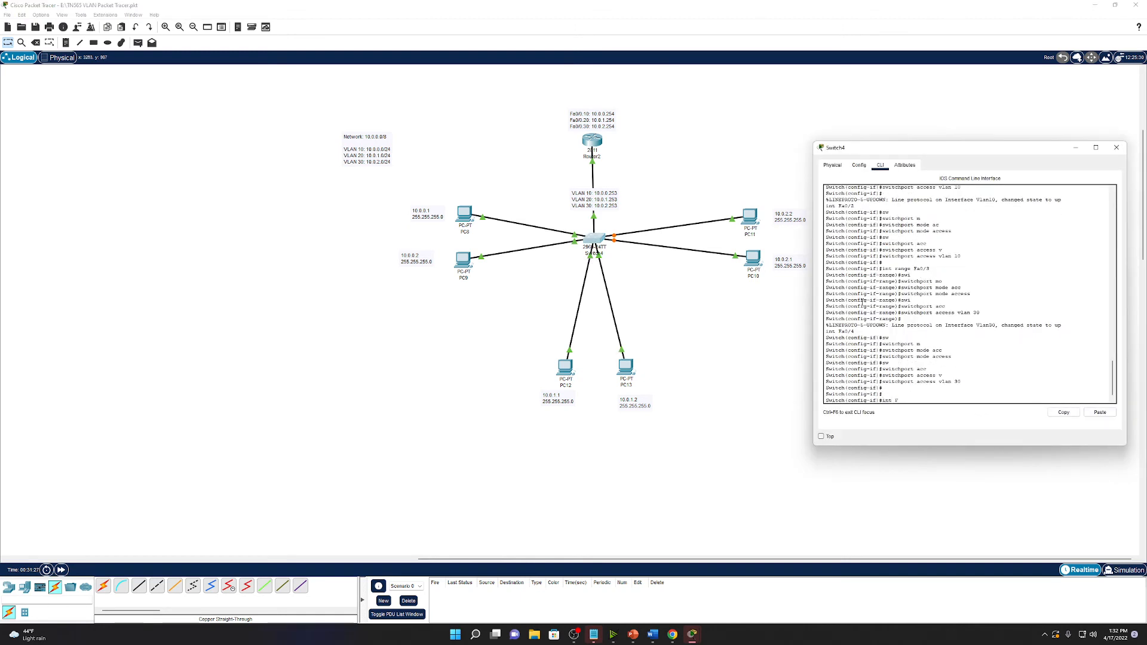
{"action": "type", "text": "a0/5"}
{"action": "key", "text": "Return"}
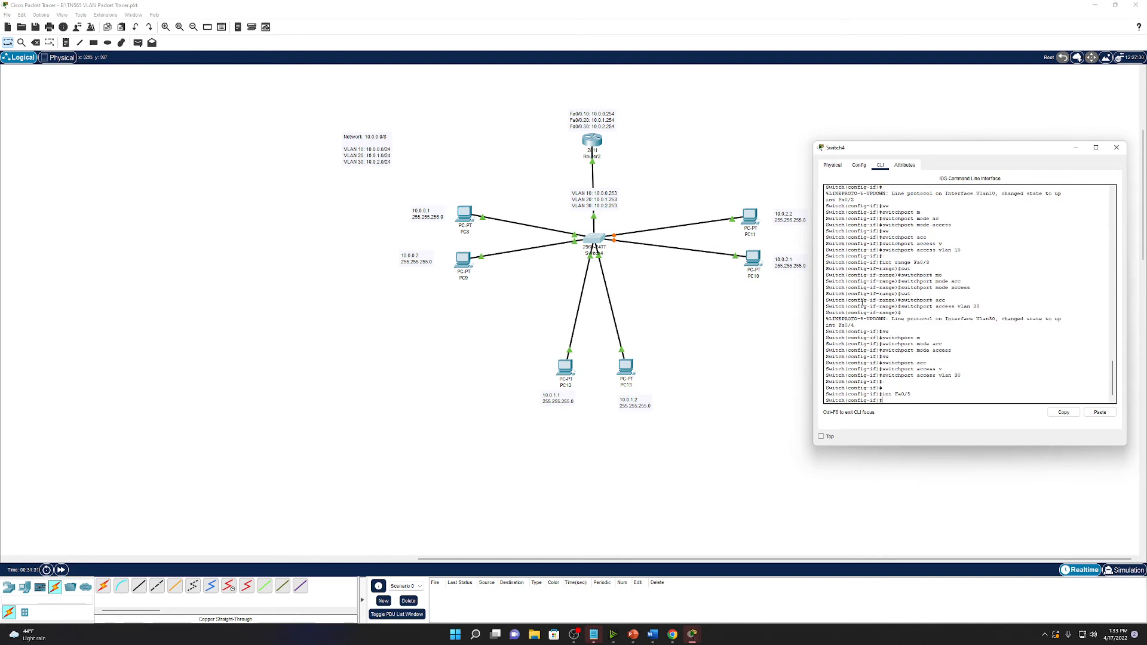
{"action": "key", "text": "Tab"}
{"action": "type", "text": "m"}
{"action": "key", "text": "Tab"}
{"action": "type", "text": "acc"}
{"action": "key", "text": "Tab"}
{"action": "key", "text": "Return"}
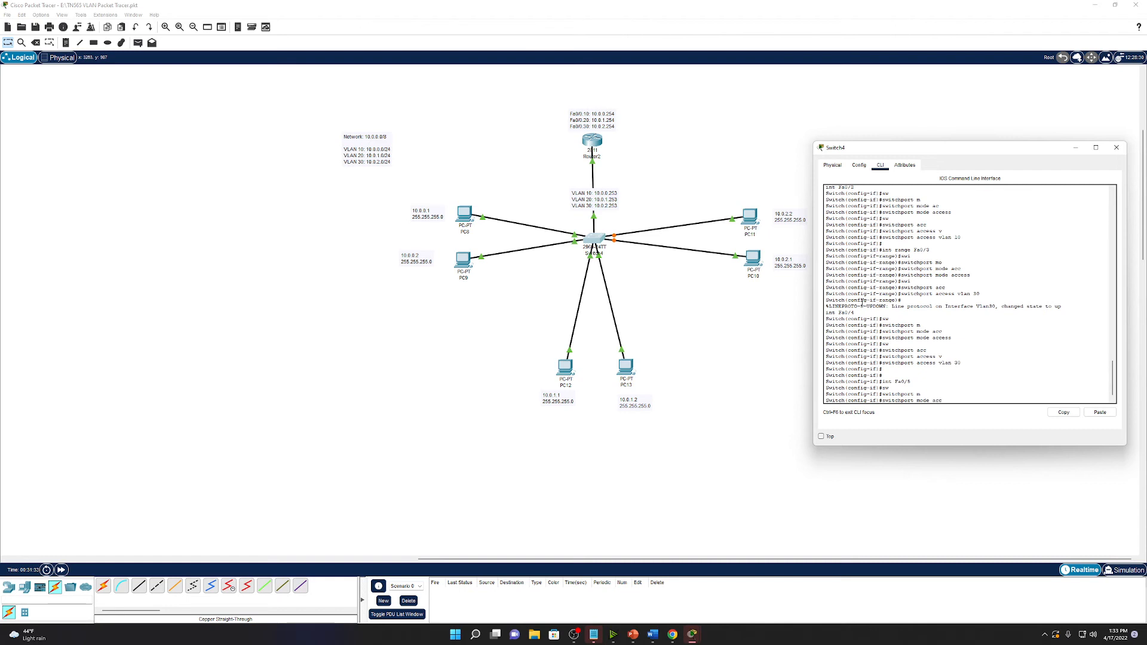
{"action": "type", "text": "sw"}
{"action": "key", "text": "Tab"}
{"action": "type", "text": "acc"}
{"action": "key", "text": "Tab"}
{"action": "type", "text": "vl"}
{"action": "key", "text": "Tab"}
{"action": "type", "text": "3"}
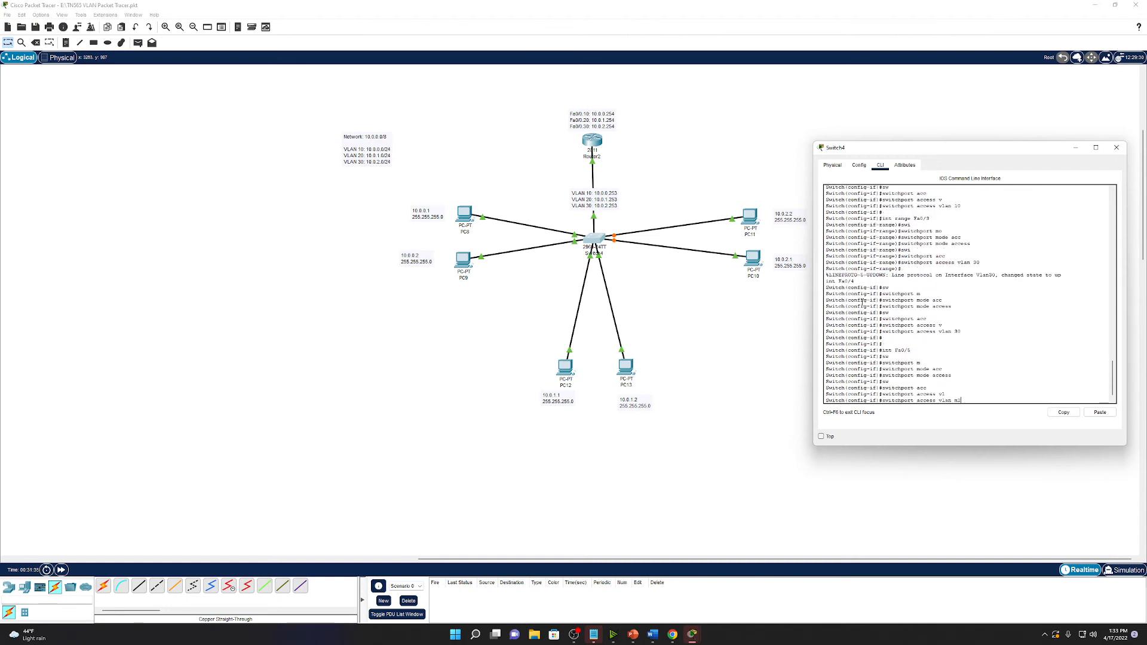
{"action": "type", "text": "0"}
{"action": "key", "text": "Return"}
Configure Fa0/6 as an access port and assign it to VLAN 20.
{"action": "type", "text": "int F"}
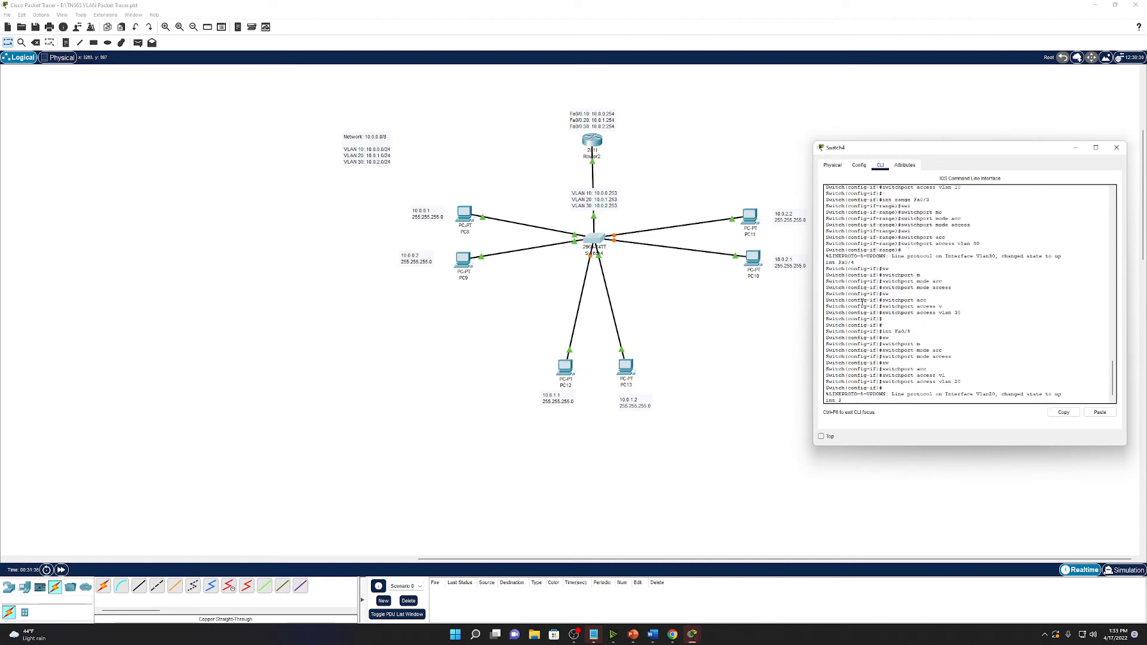
{"action": "type", "text": "a0/6"}
{"action": "key", "text": "Return"}
{"action": "type", "text": "sw"}
{"action": "key", "text": "Tab"}
{"action": "type", "text": "m"}
{"action": "key", "text": "Tab"}
{"action": "type", "text": "a"}
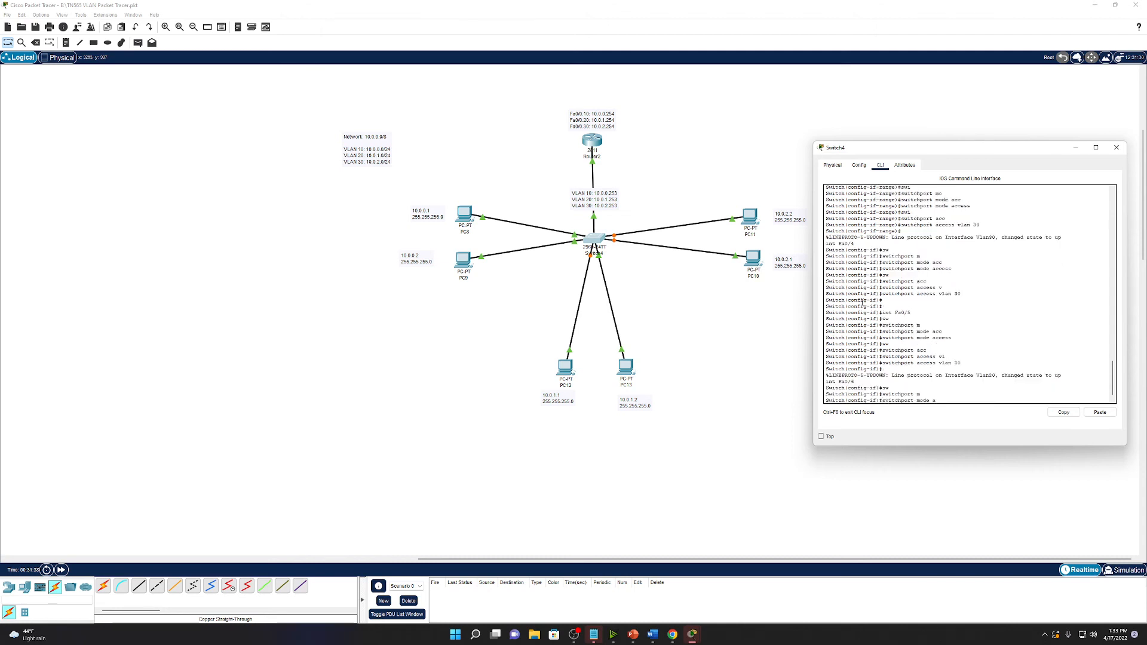
{"action": "type", "text": "cc"}
{"action": "key", "text": "Tab"}
{"action": "type", "text": "sw"}
{"action": "key", "text": "Tab"}
{"action": "type", "text": "a"}
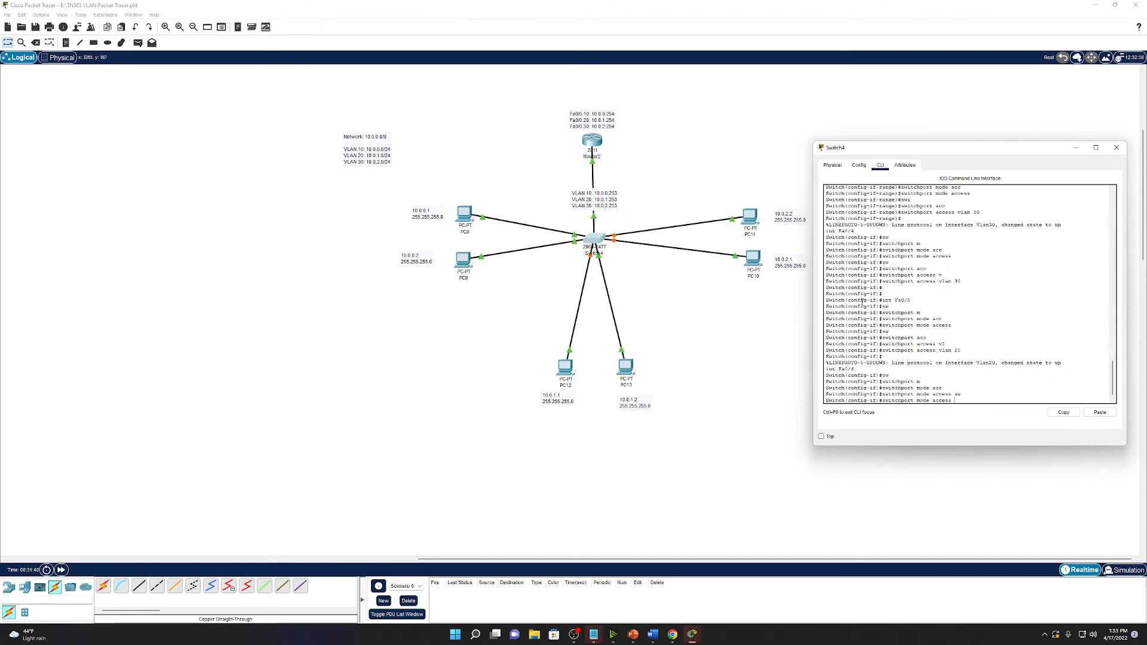
{"action": "key", "text": "Return"}
{"action": "type", "text": "sw"}
{"action": "key", "text": "Tab"}
{"action": "type", "text": "acc"}
{"action": "key", "text": "Tab"}
{"action": "type", "text": "vlan "}
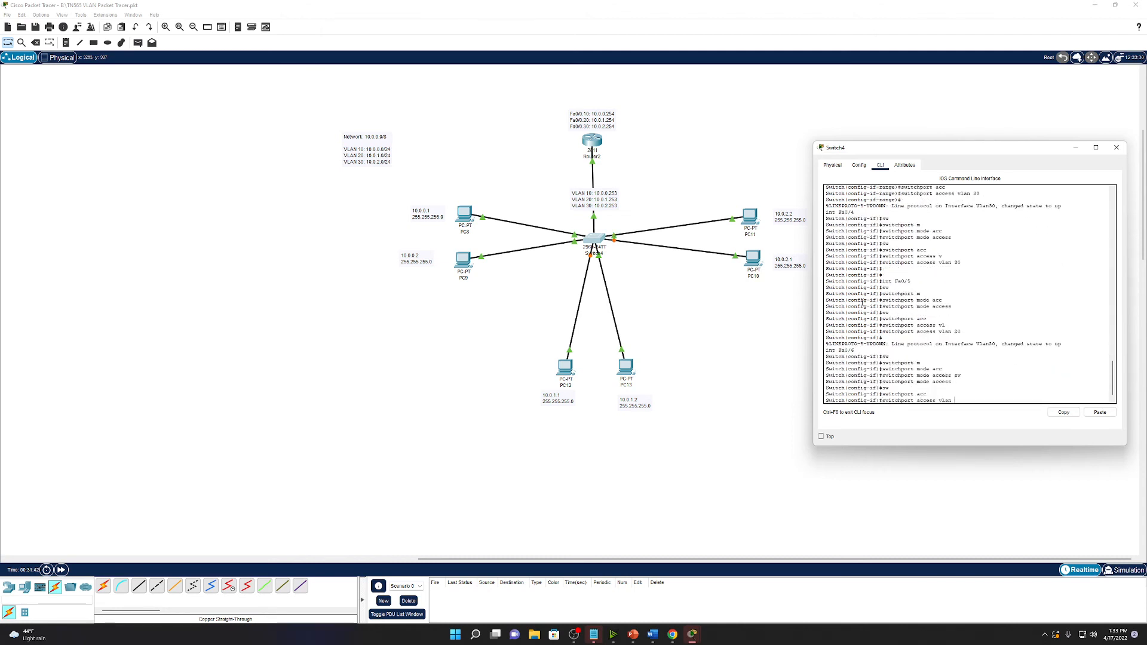
{"action": "type", "text": "20"}
{"action": "key", "text": "Return"}
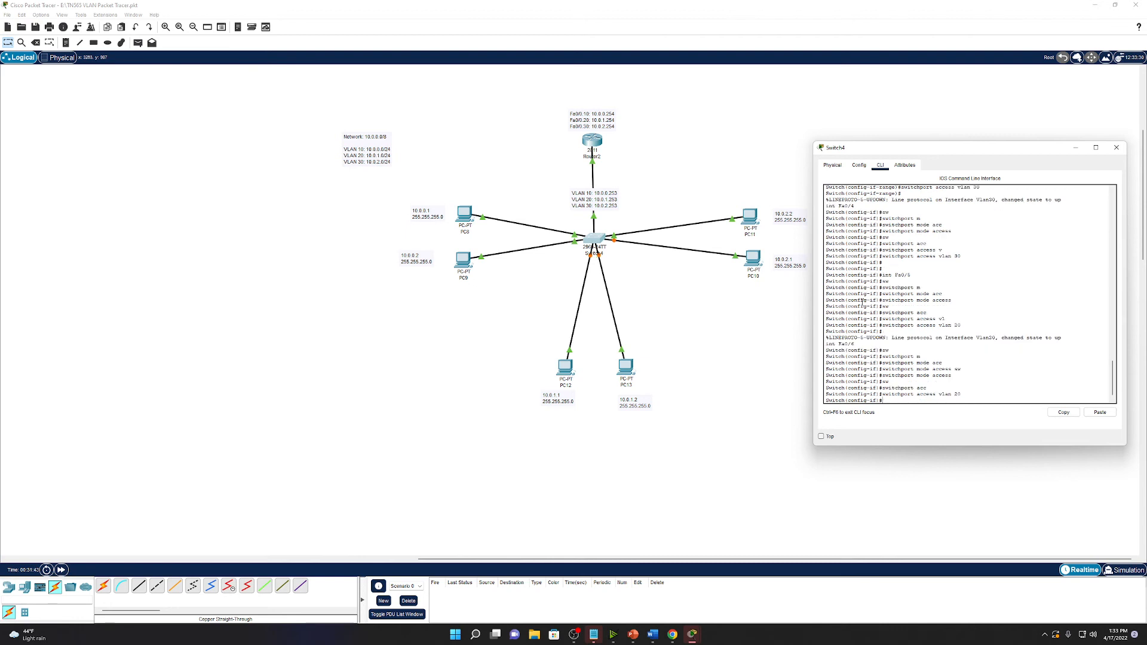
Shift the VLAN 10/20/30 address label up on the router link and bring back Switch4's CLI.
{"action": "left_click", "coordinate": [80, 557]}
{"action": "left_click_drag", "start_coordinate": [146, 558], "coordinate": [577, 557]}
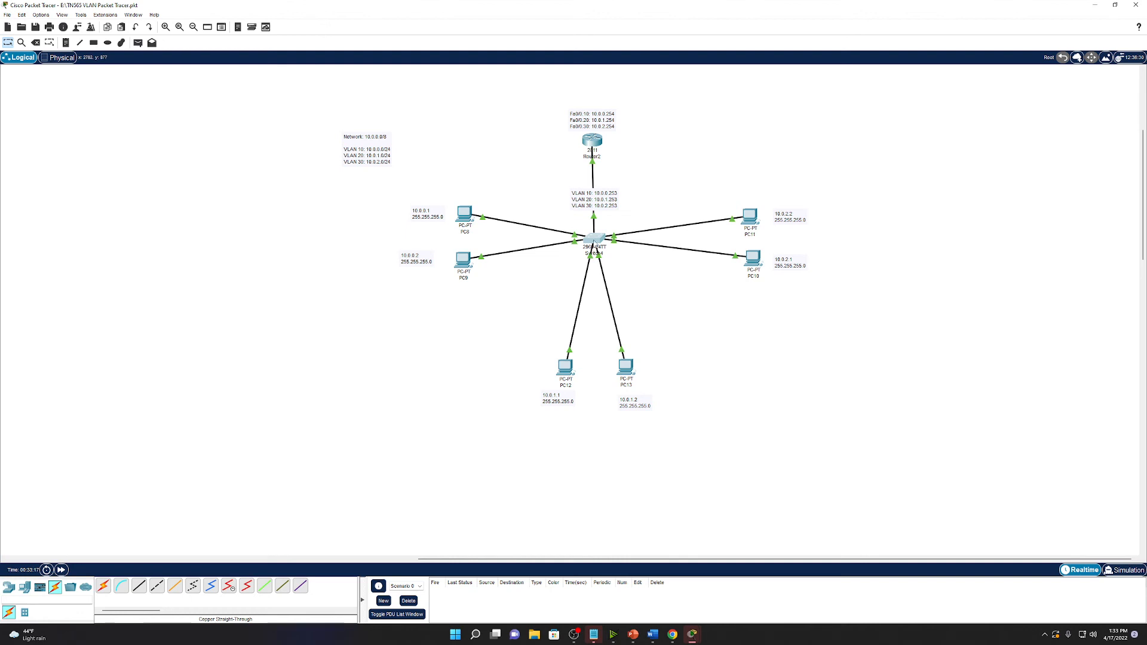
{"action": "left_click", "coordinate": [596, 241]}
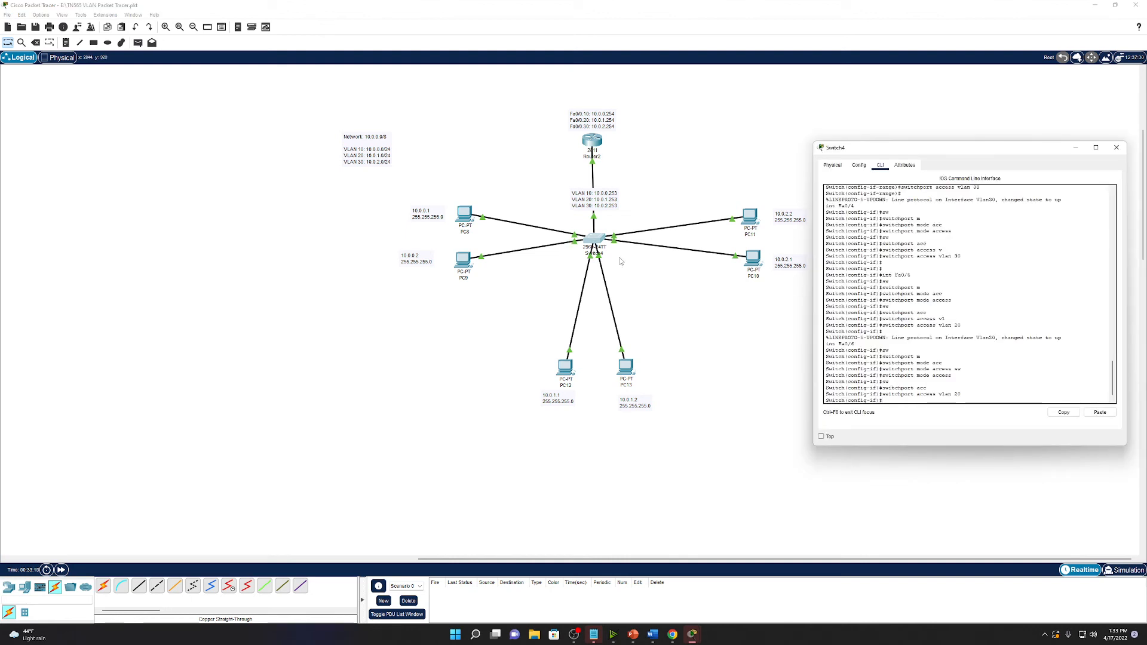
{"action": "left_click", "coordinate": [964, 345]}
{"action": "left_click_drag", "start_coordinate": [607, 209], "coordinate": [607, 198]}
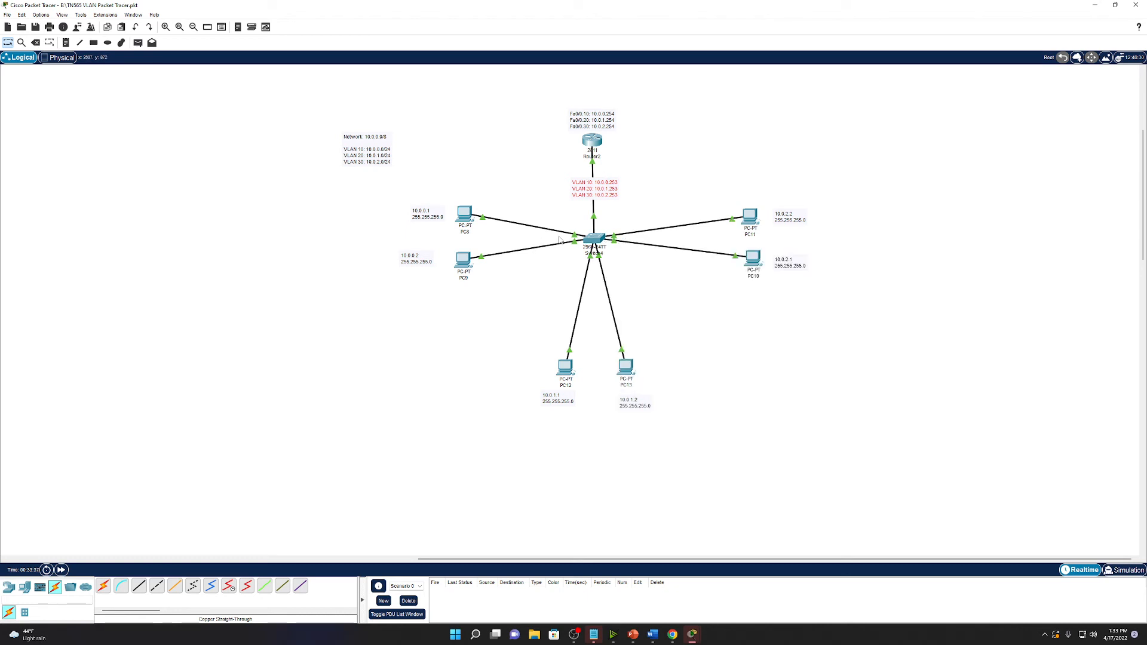
{"action": "left_click", "coordinate": [599, 239]}
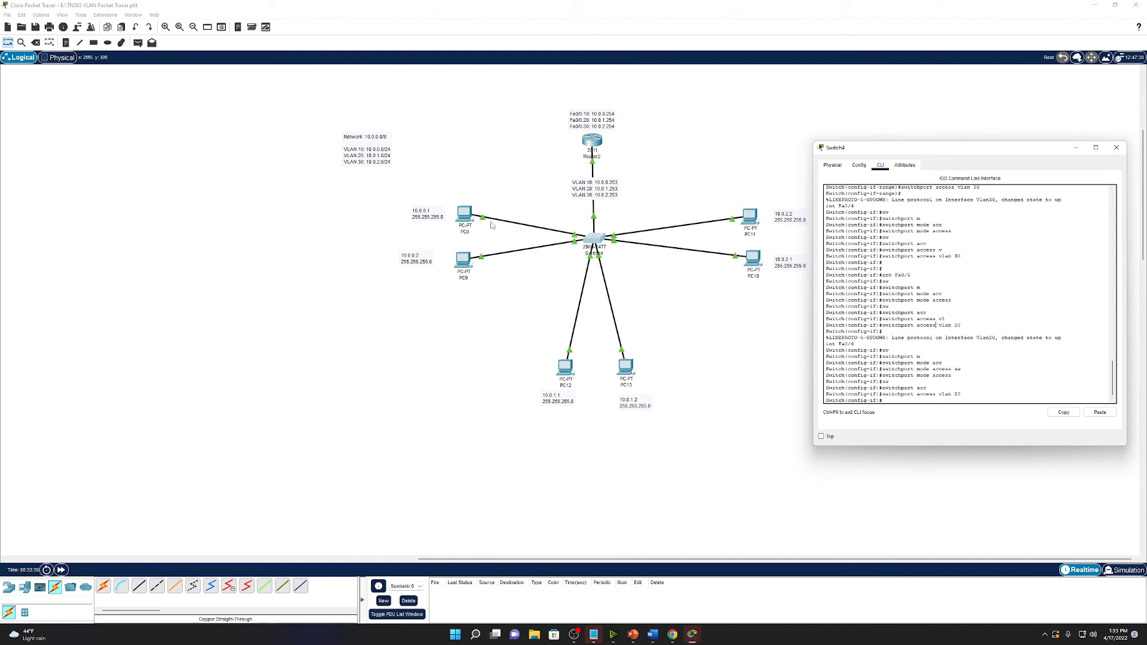
{"action": "left_click", "coordinate": [496, 186]}
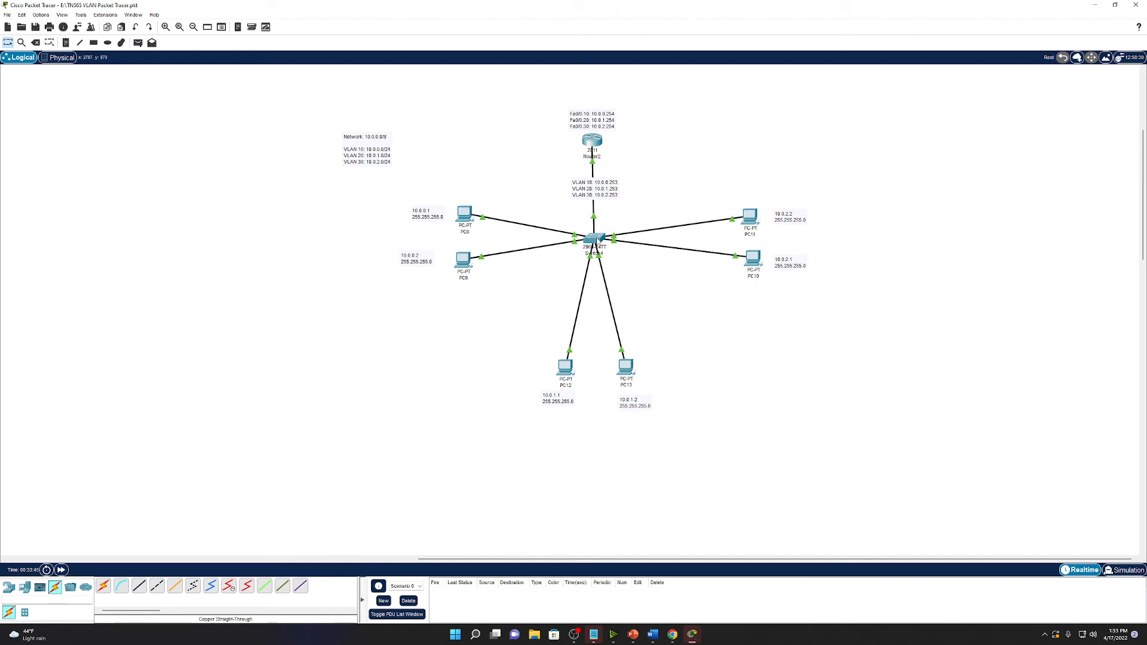
{"action": "left_click", "coordinate": [598, 239]}
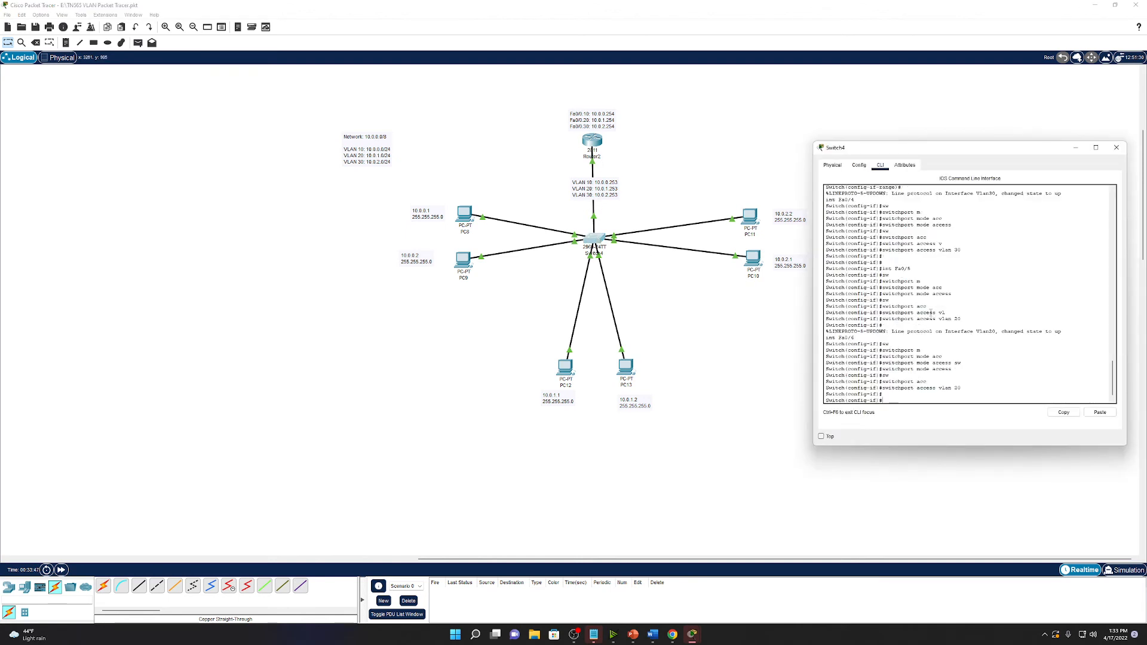
Set Switch4 interface Fa0/24 to switchport mode trunk.
{"action": "key", "text": "Return"}
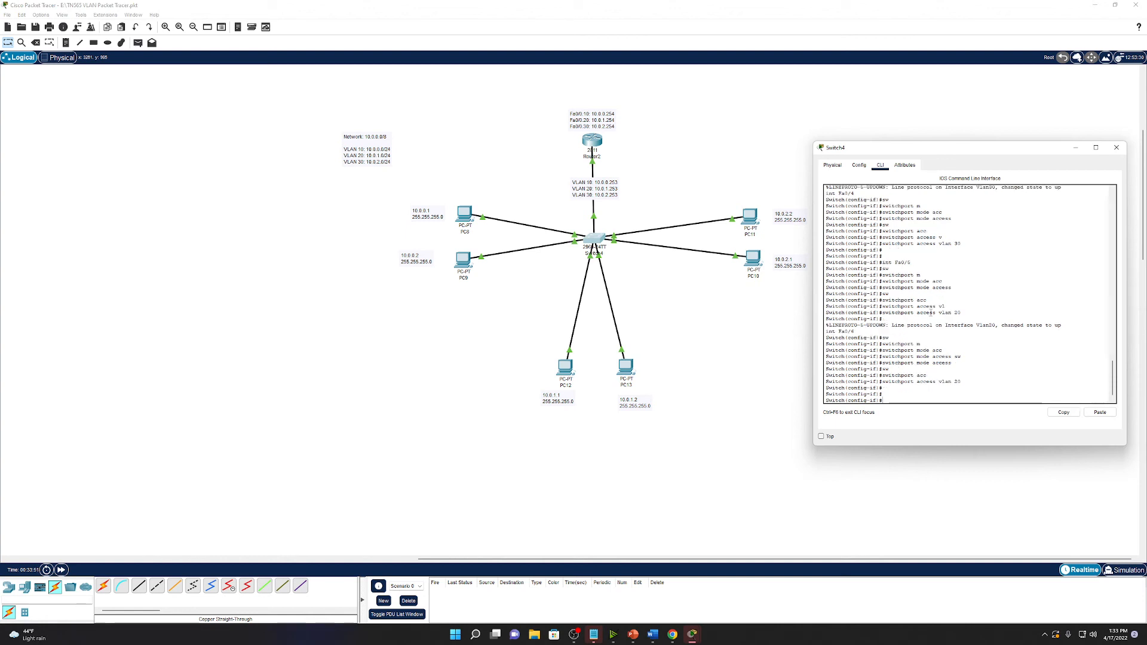
{"action": "type", "text": "int fa0/24"}
{"action": "key", "text": "Return"}
{"action": "type", "text": "s"}
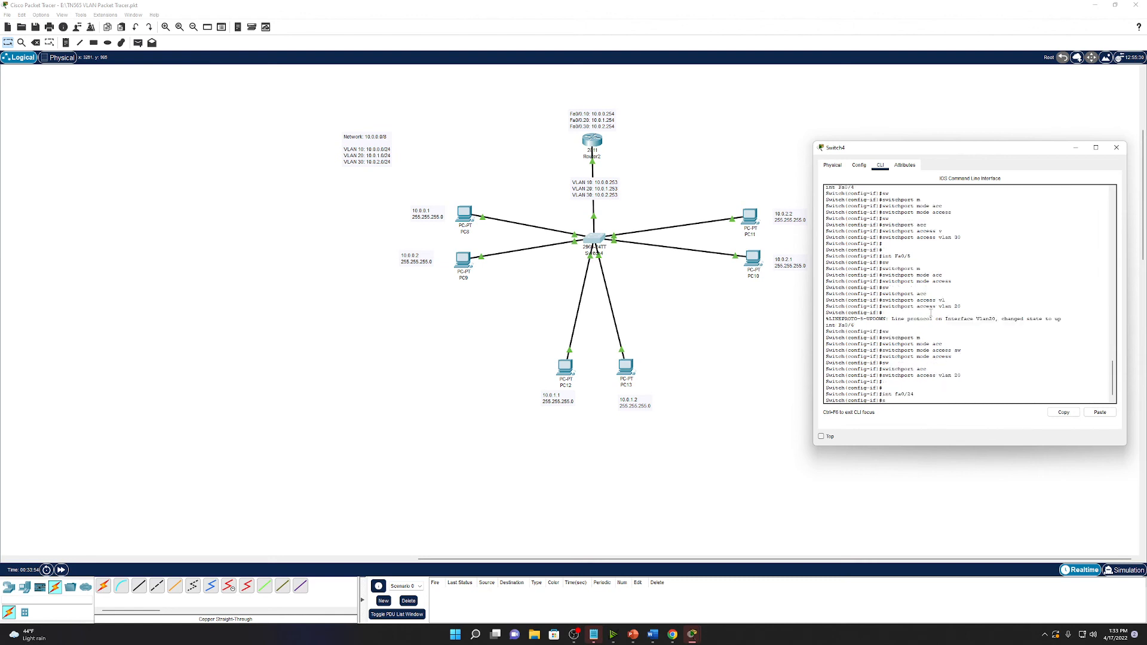
{"action": "type", "text": "w"}
{"action": "key", "text": "Tab"}
{"action": "type", "text": "m"}
{"action": "key", "text": "Tab"}
{"action": "type", "text": "actr"}
{"action": "key", "text": "Tab"}
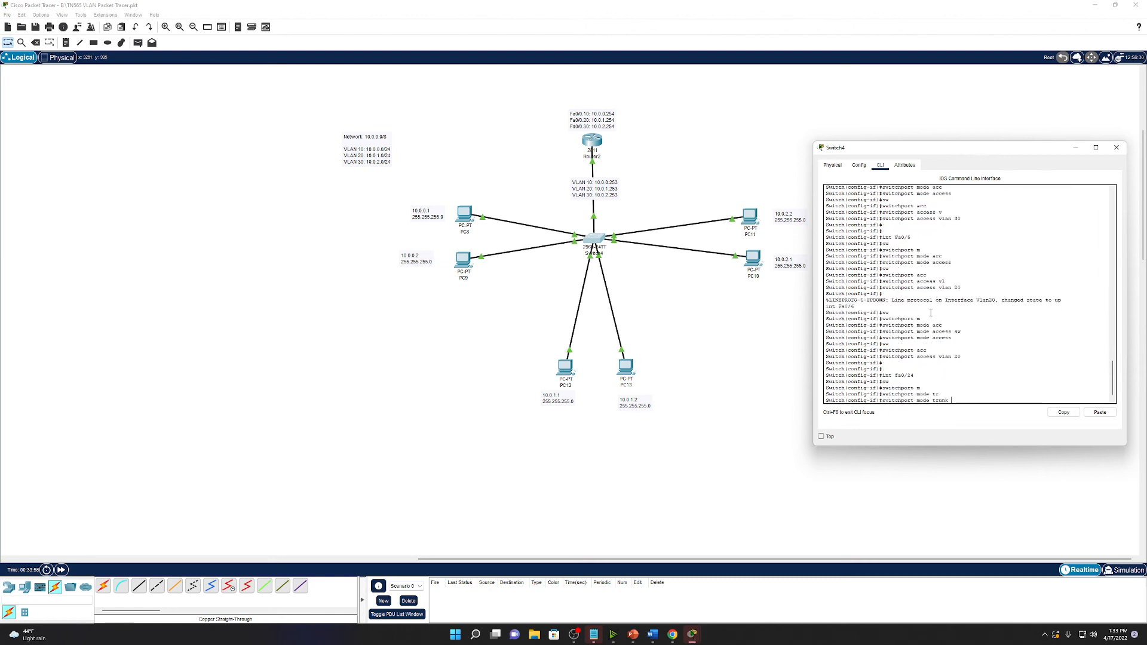
{"action": "key", "text": "Return"}
{"action": "key", "text": "Return"}
{"action": "key", "text": "Return"}
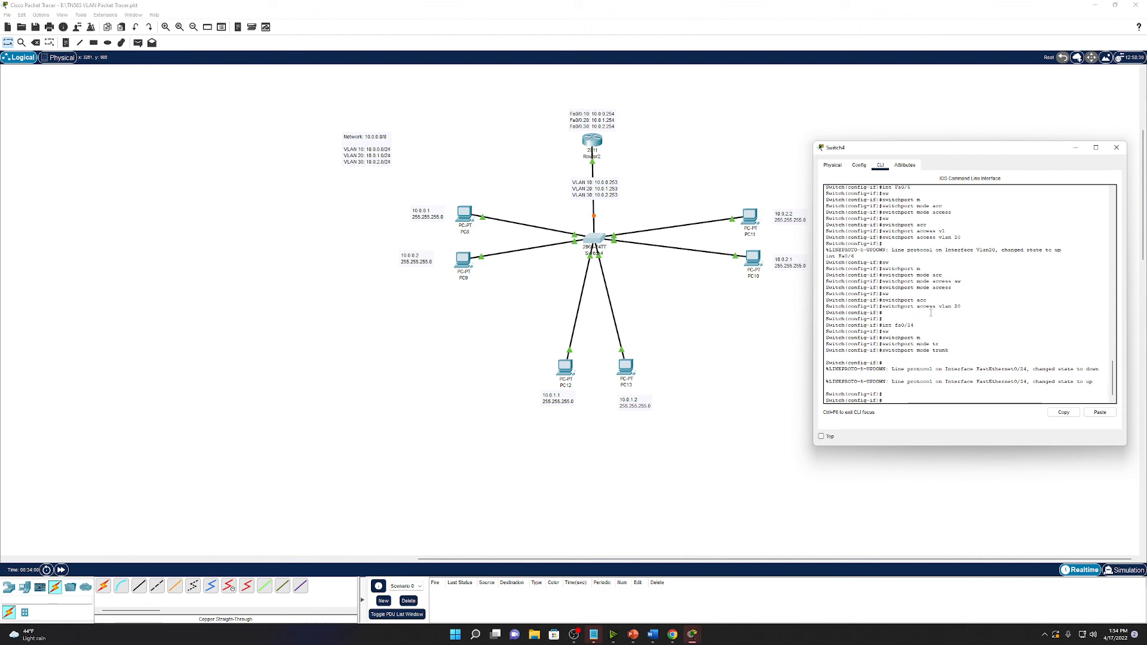
Give the Fa0/24 trunk native VLAN 99 and fast-forward time so the link comes up.
{"action": "left_click", "coordinate": [65, 567]}
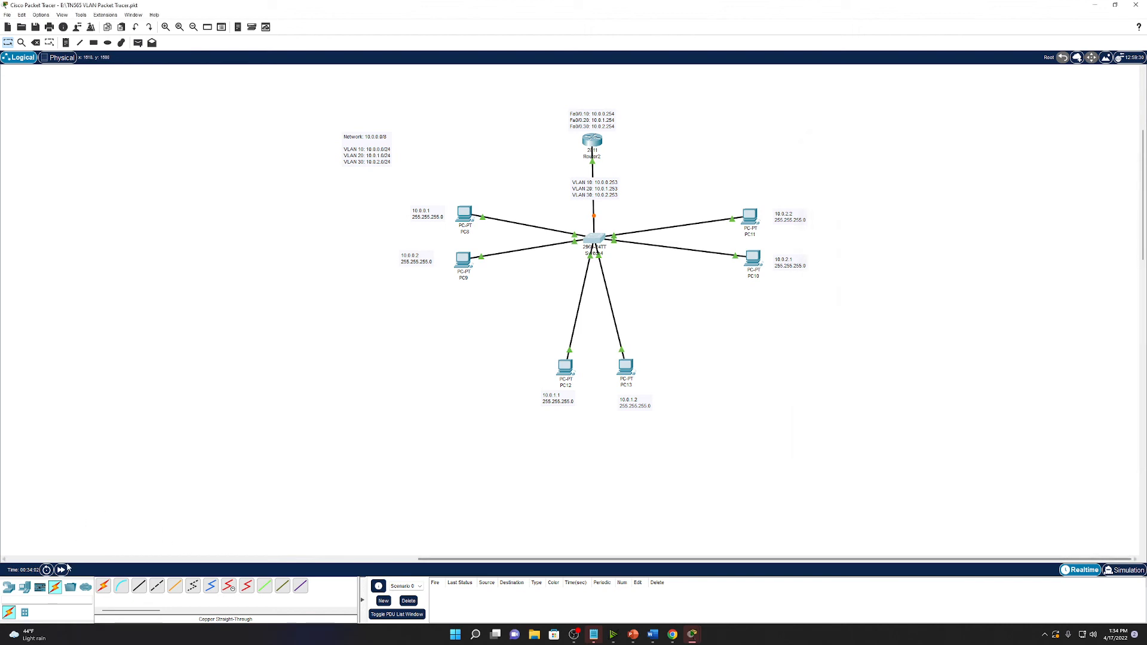
{"action": "left_click", "coordinate": [66, 567]}
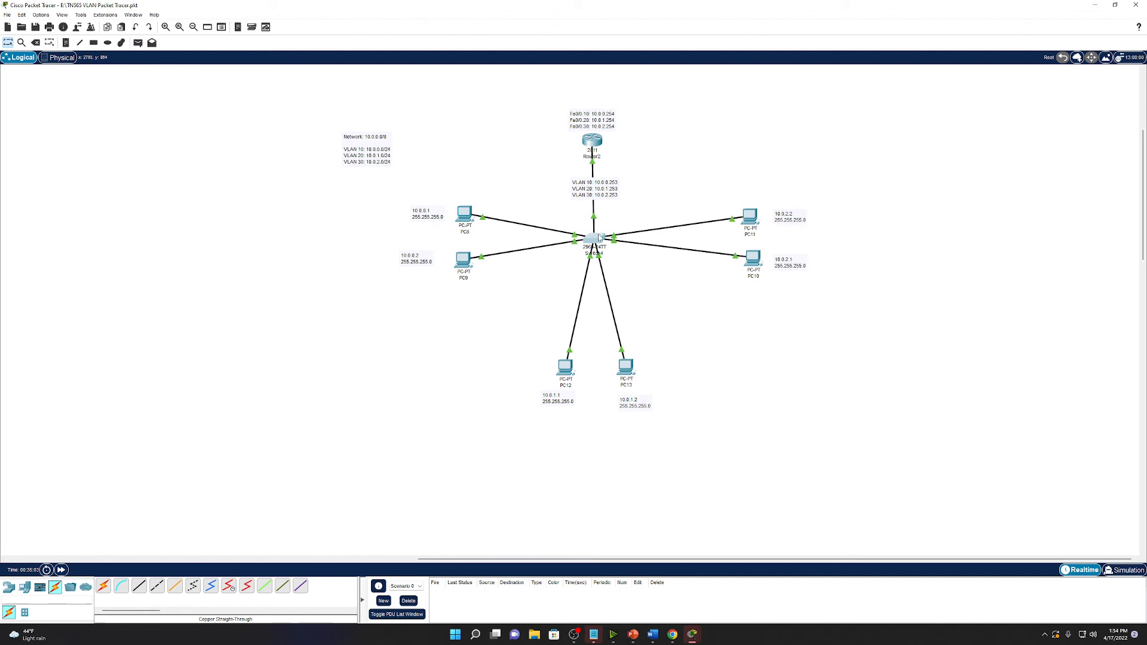
{"action": "left_click", "coordinate": [595, 238]}
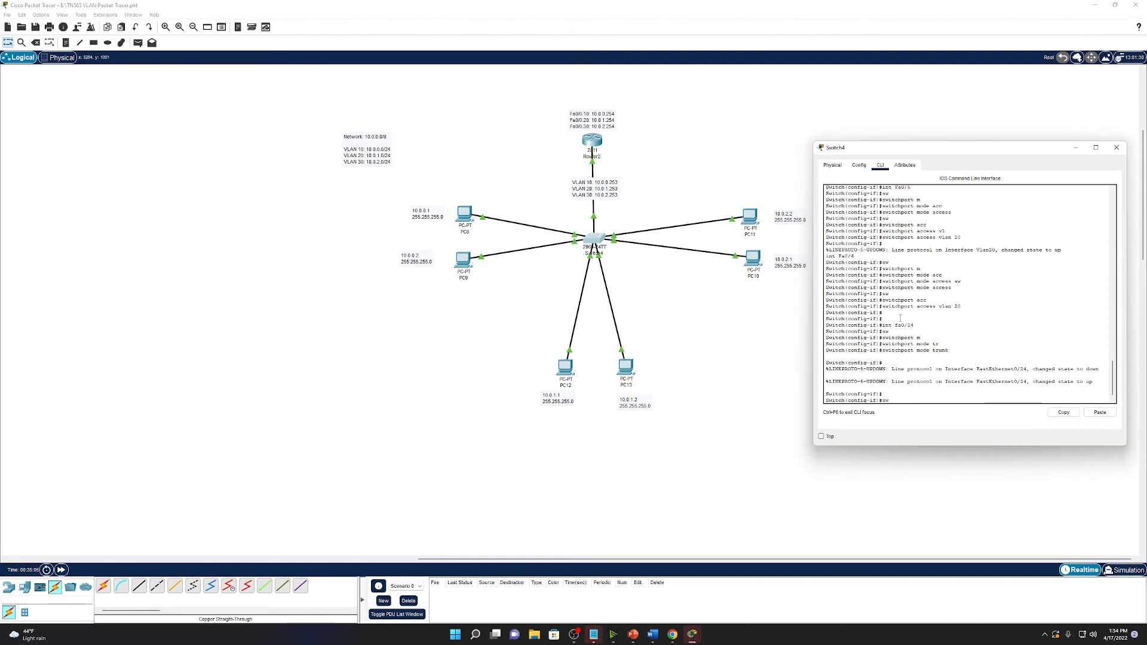
{"action": "key", "text": "Tab"}
{"action": "type", "text": "tr"}
{"action": "key", "text": "Tab"}
{"action": "type", "text": "n"}
{"action": "key", "text": "Tab"}
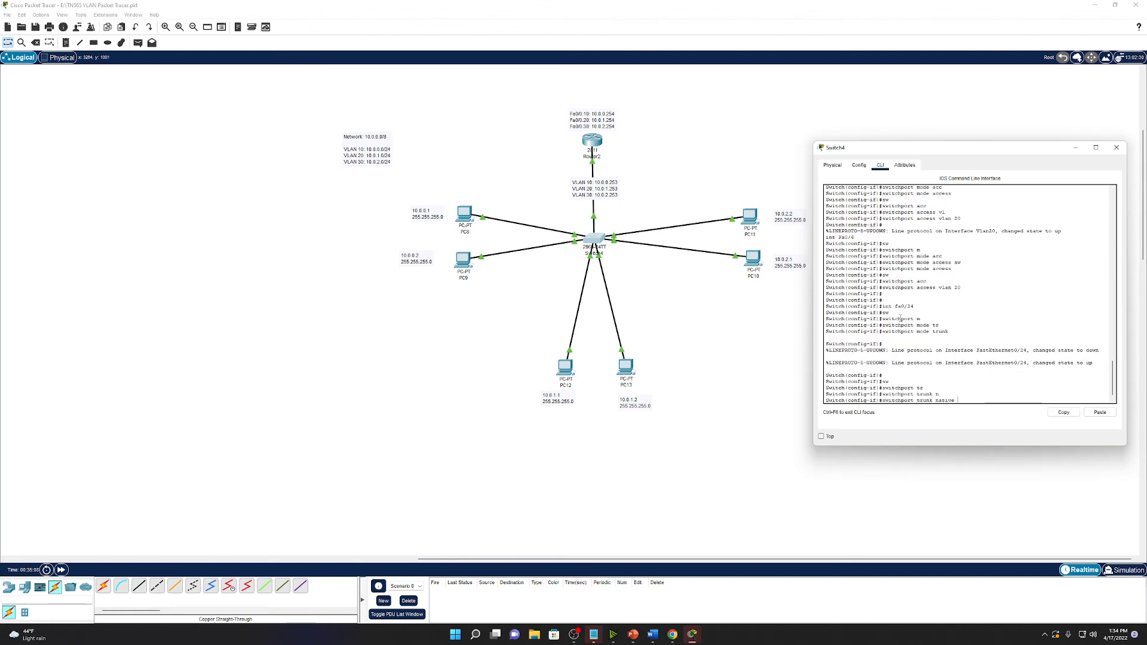
{"action": "type", "text": "v"}
{"action": "key", "text": "Tab"}
{"action": "type", "text": "?"}
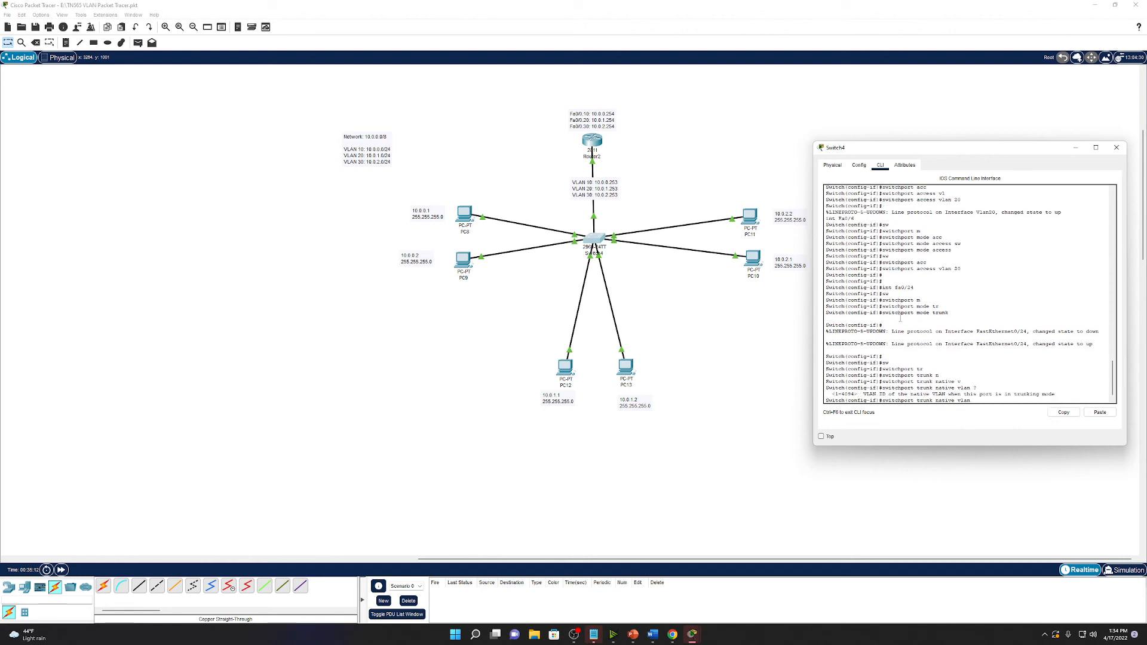
{"action": "type", "text": "99"}
{"action": "key", "text": "Return"}
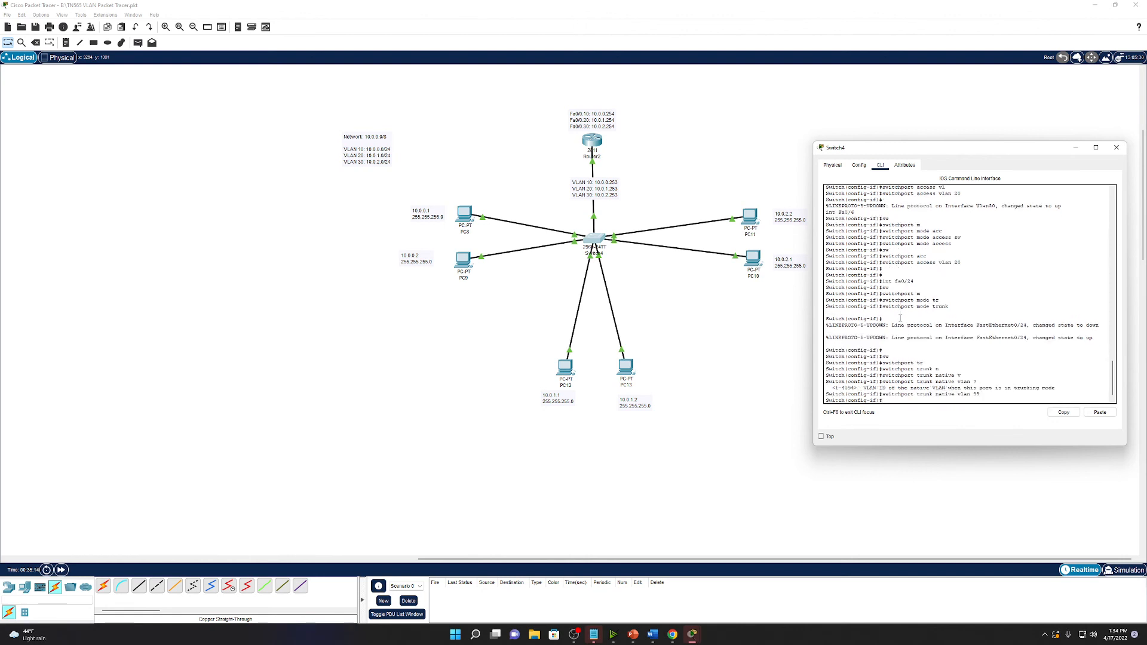
{"action": "left_click", "coordinate": [62, 570]}
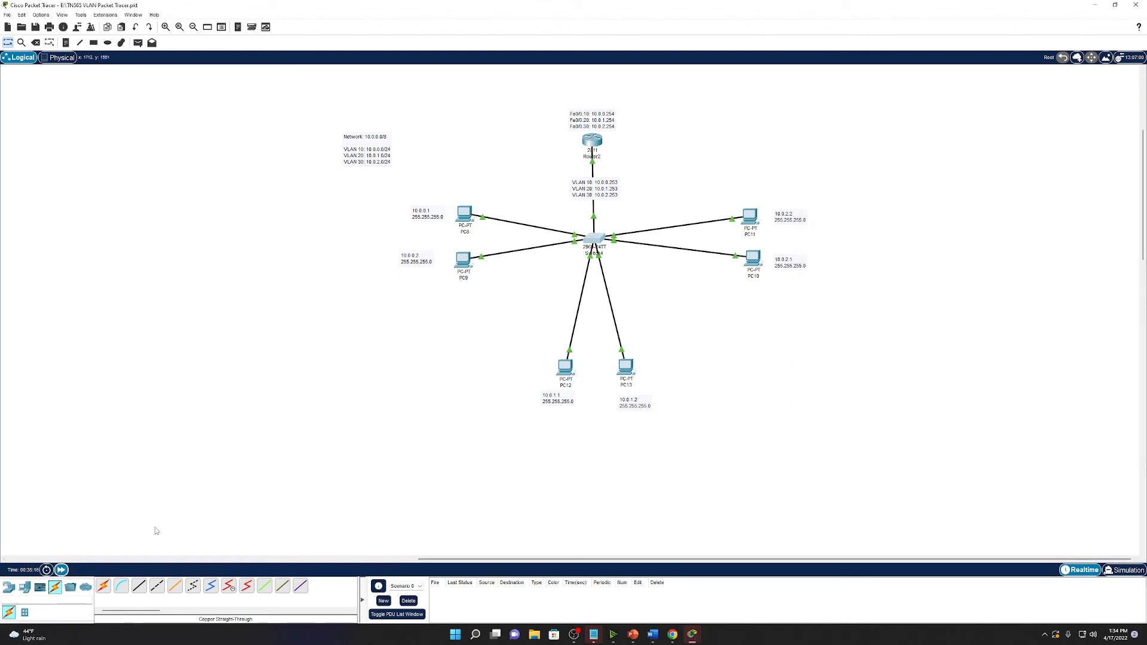
Open PC8's Command Prompt after reviewing its IP configuration.
{"action": "left_click", "coordinate": [467, 214]}
{"action": "left_click_drag", "start_coordinate": [490, 163], "coordinate": [132, 131]}
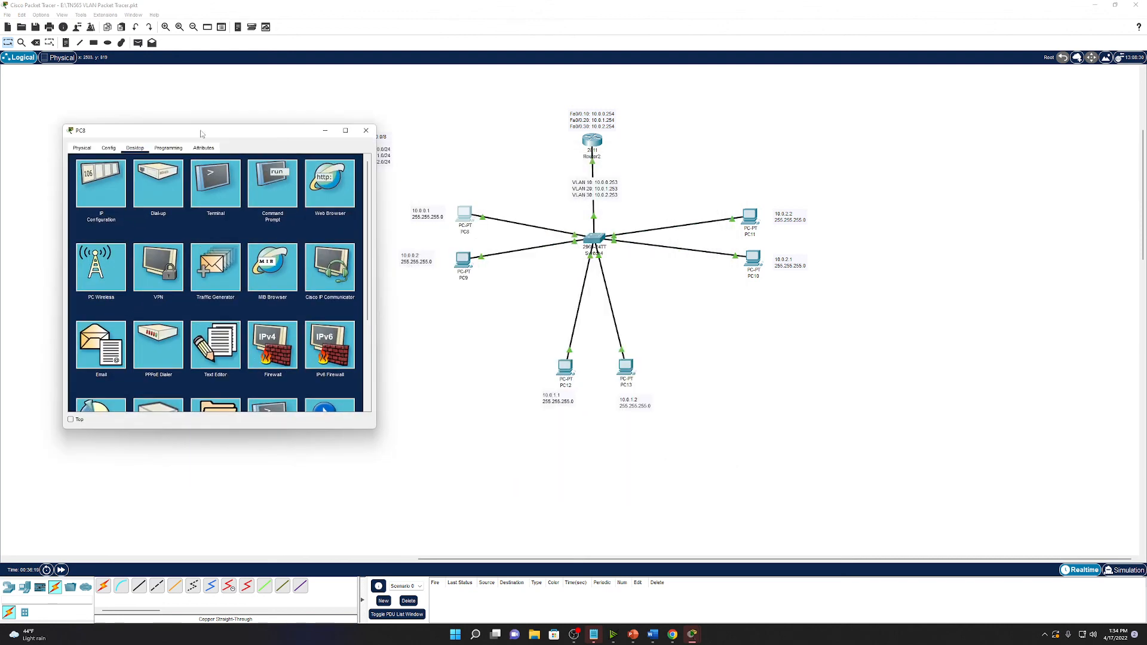
{"action": "left_click", "coordinate": [217, 204]}
{"action": "left_click", "coordinate": [88, 148]}
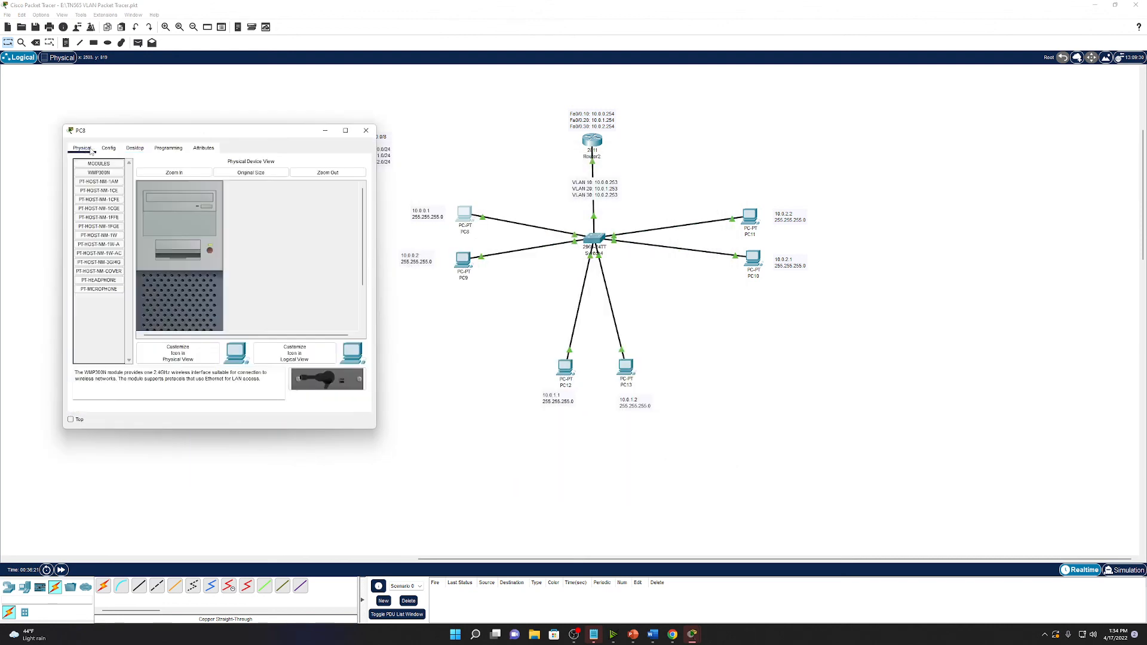
{"action": "left_click", "coordinate": [168, 148]}
{"action": "left_click", "coordinate": [137, 151]}
{"action": "left_click", "coordinate": [359, 164]}
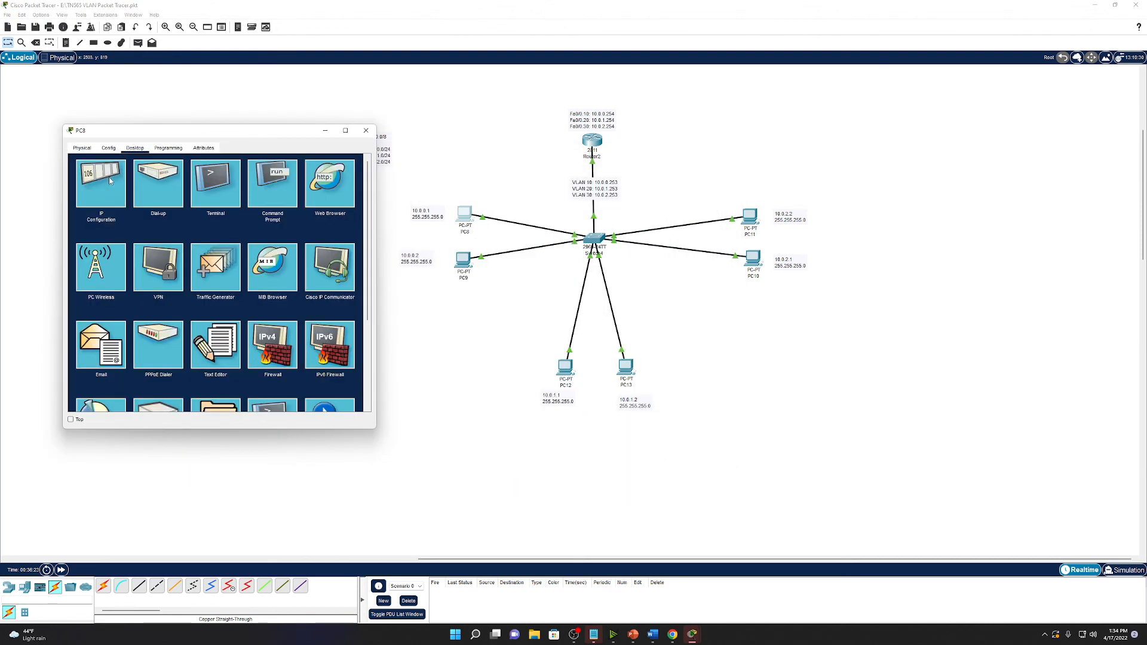
{"action": "left_click", "coordinate": [97, 182]}
{"action": "left_click", "coordinate": [360, 165]}
{"action": "left_click", "coordinate": [278, 184]}
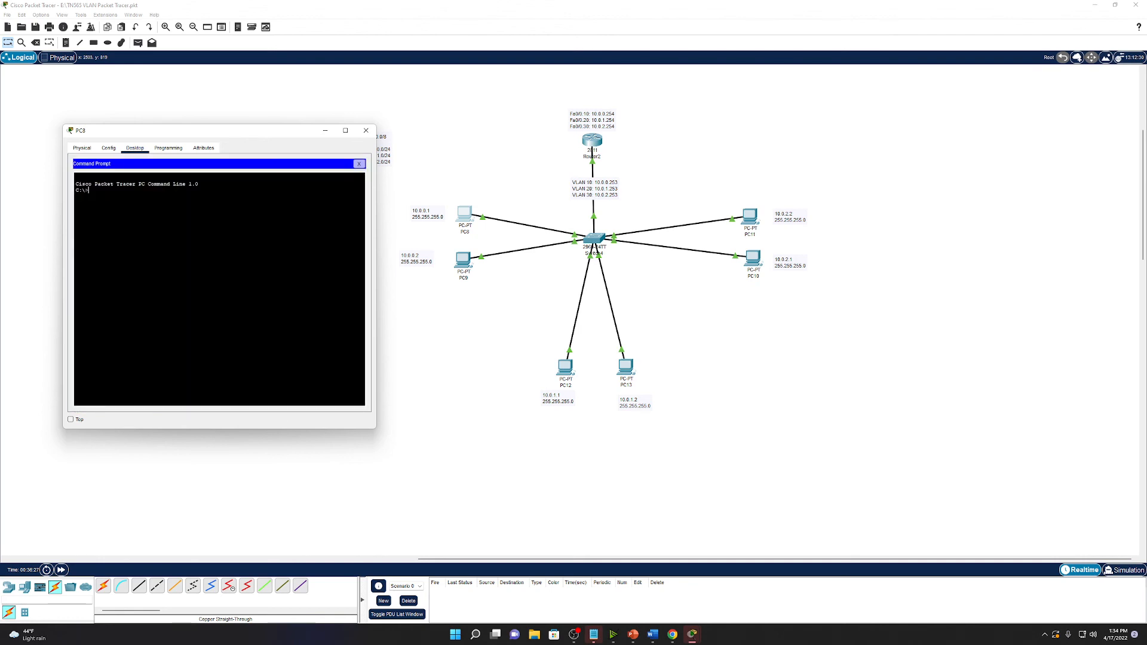
Ping 10.0.0.2, the switch at 10.0.0.253 and gateway 10.0.0.254 from PC8.
{"action": "type", "text": "ping 10.0.0.2"}
{"action": "key", "text": "Return"}
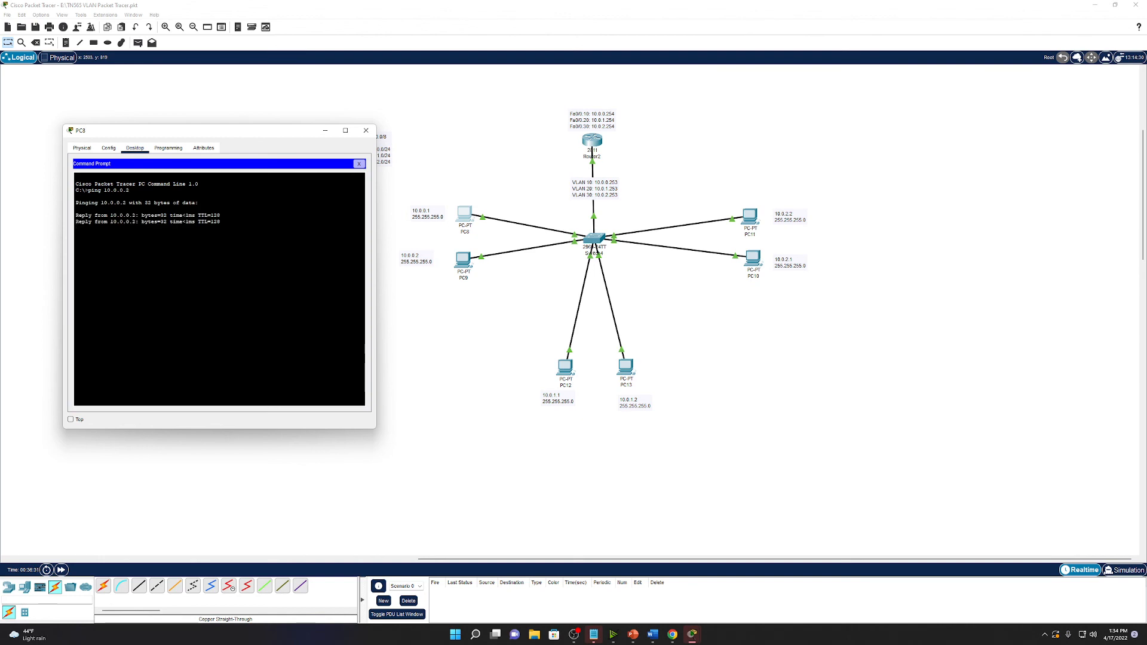
{"action": "key", "text": "Up"}
{"action": "type", "text": "53"}
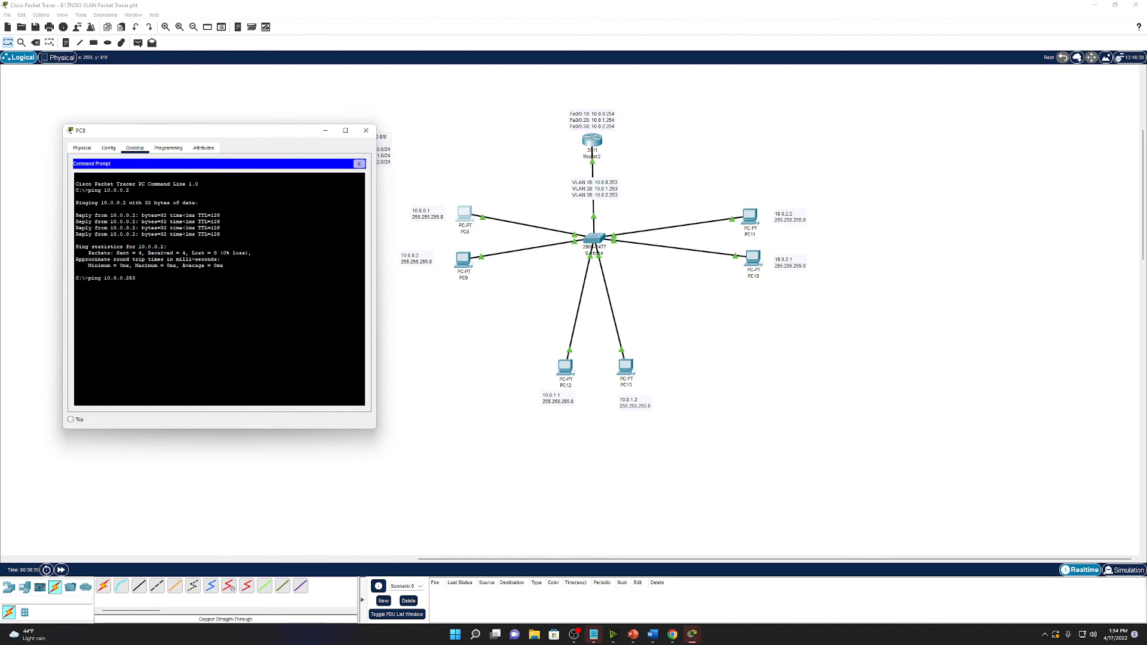
{"action": "key", "text": "Return"}
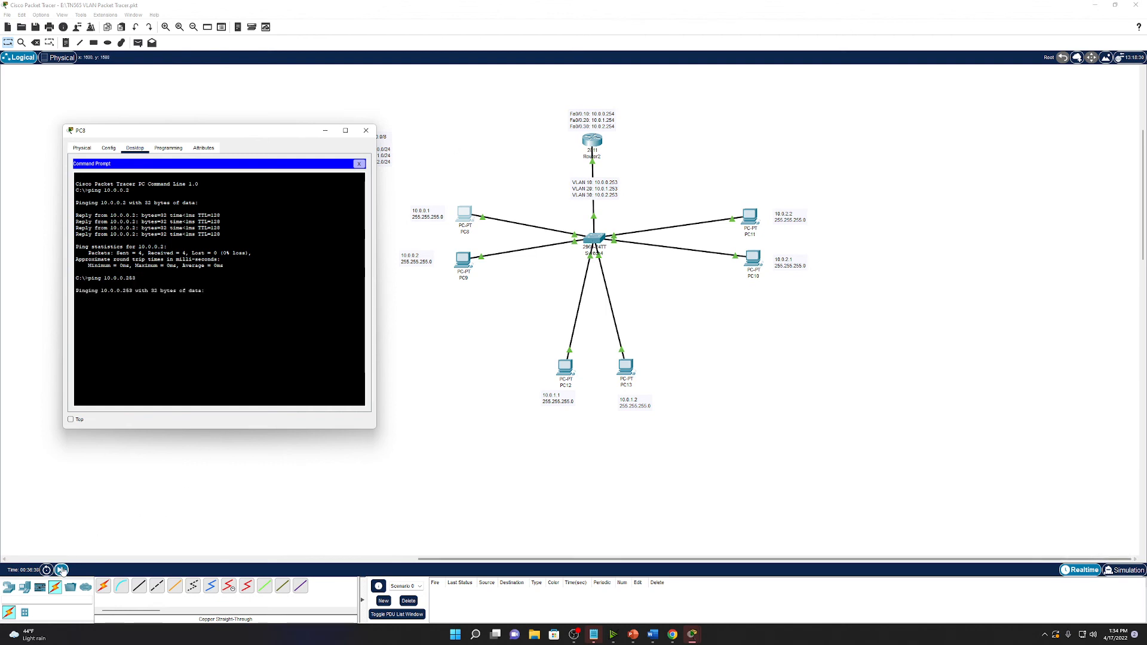
{"action": "left_click", "coordinate": [61, 570]}
{"action": "left_click", "coordinate": [462, 214]}
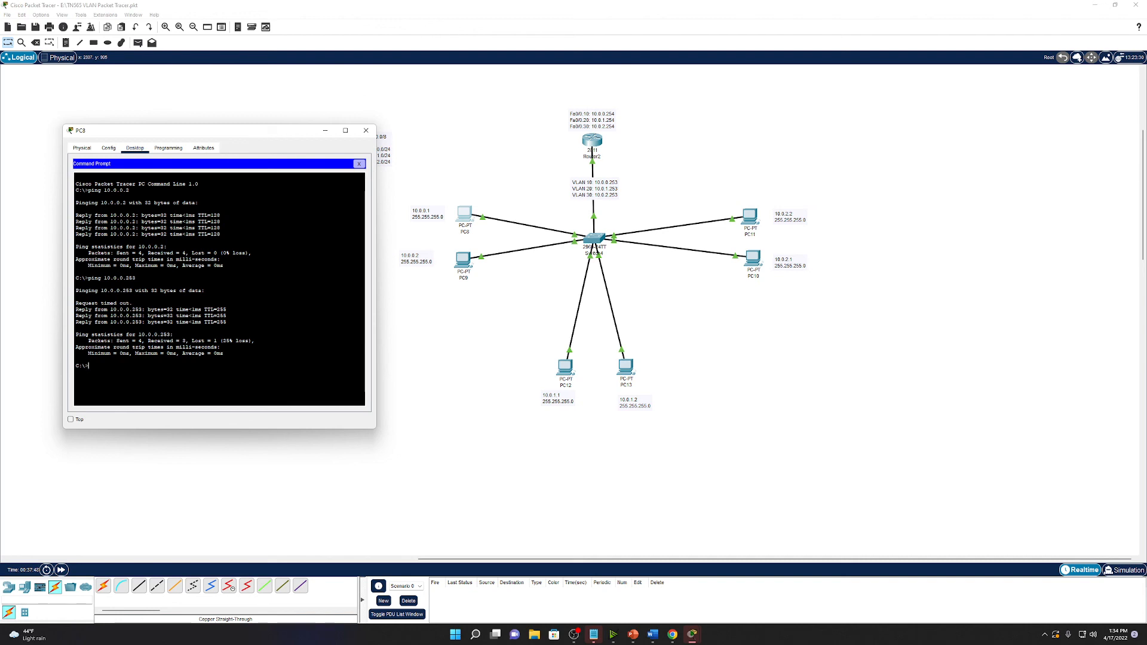
{"action": "key", "text": "Up"}
{"action": "type", "text": "4"}
{"action": "key", "text": "Return"}
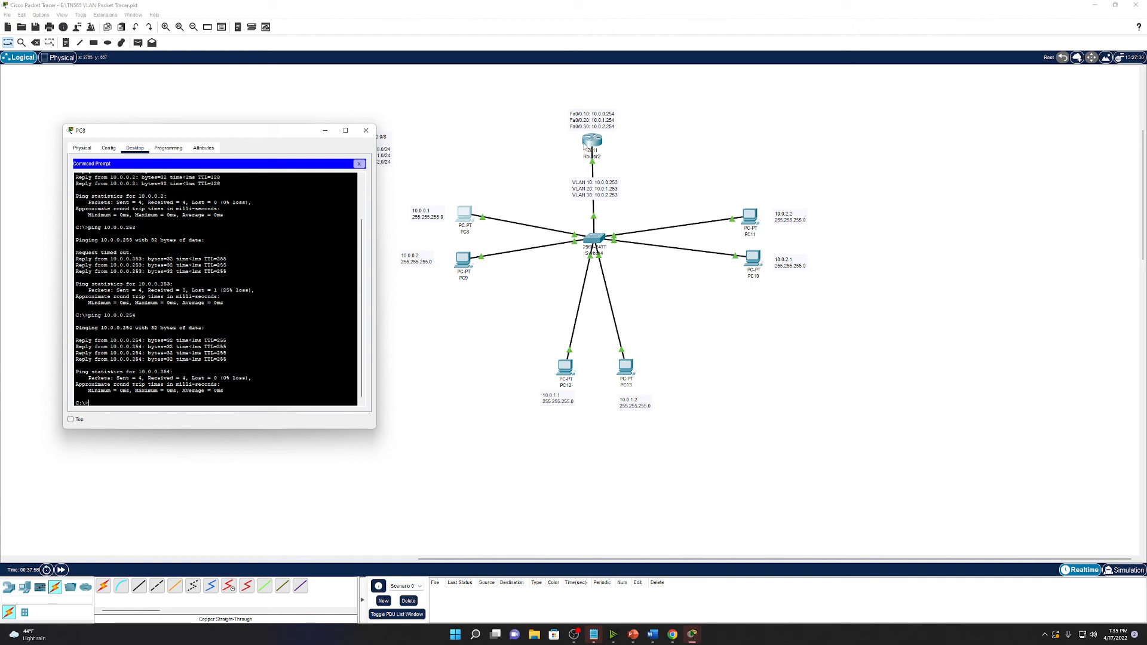
From PC8, ping 10.0.1.1, 10.0.1.253 and 10.0.1.254 by editing recalled commands.
{"action": "left_click_drag", "start_coordinate": [224, 303], "coordinate": [221, 296]}
{"action": "key", "text": "Up"}
{"action": "key", "text": "BackSpace"}
{"action": "key", "text": "BackSpace"}
{"action": "key", "text": "BackSpace"}
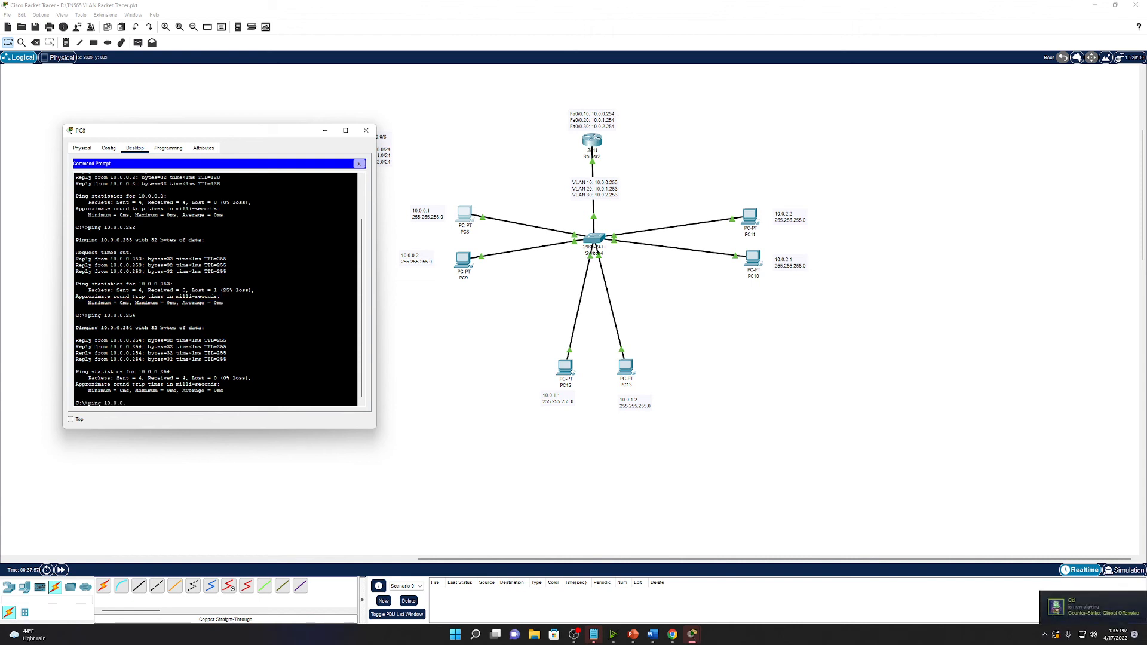
{"action": "type", "text": "1.1"}
{"action": "key", "text": "Return"}
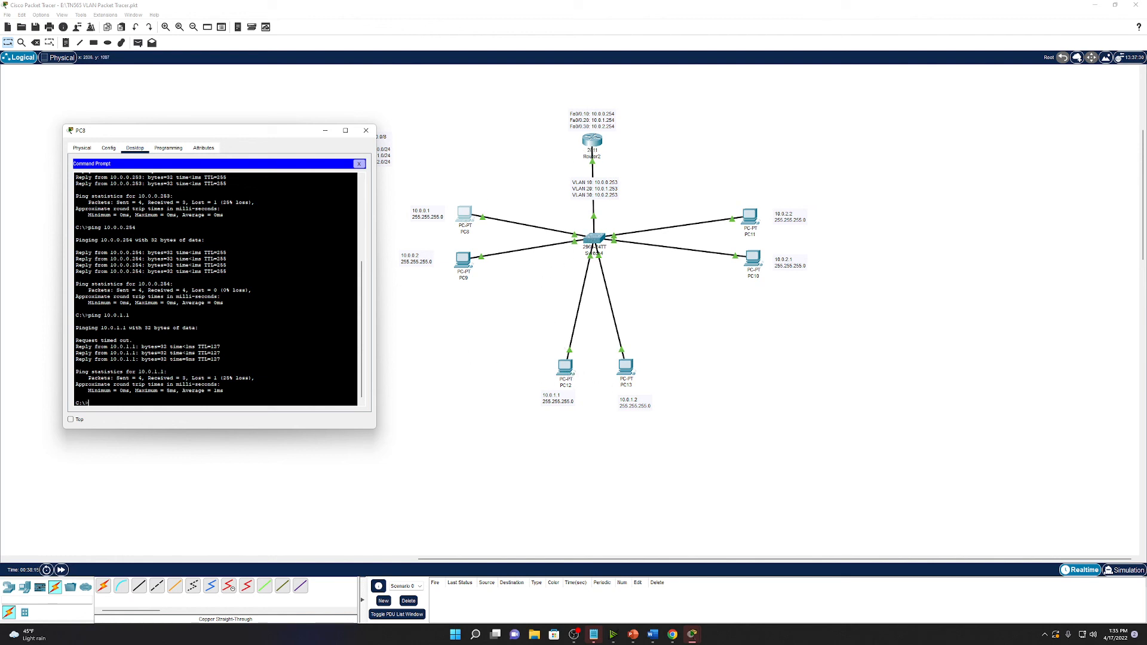
{"action": "key", "text": "Up"}
{"action": "type", "text": "253"}
{"action": "key", "text": "Return"}
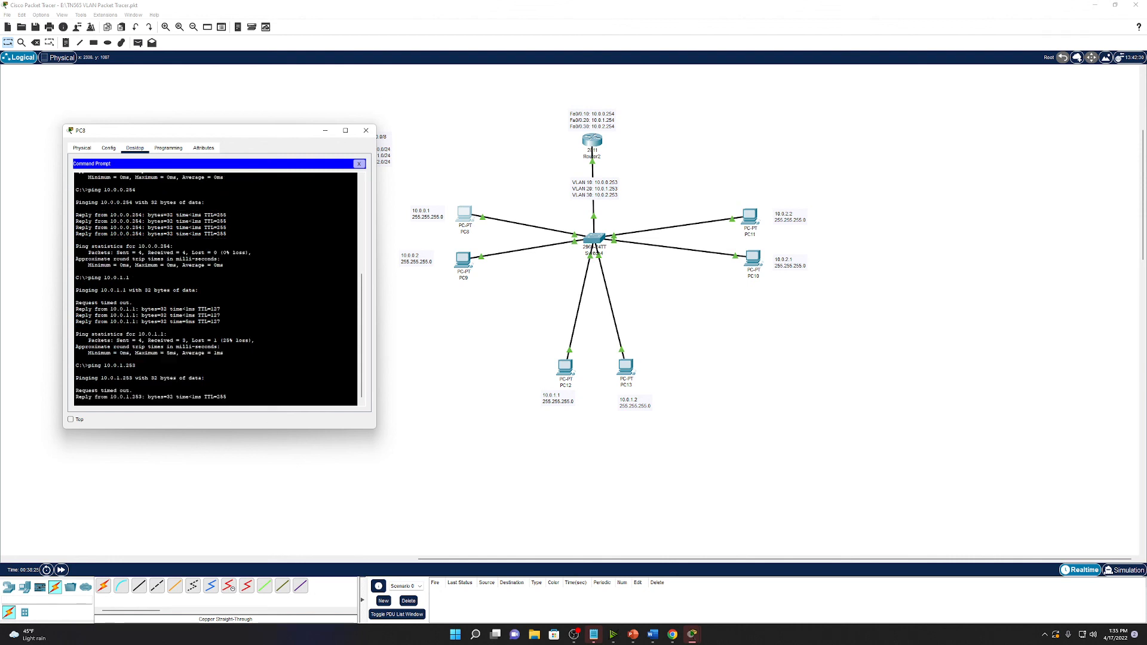
{"action": "key", "text": "Up"}
{"action": "key", "text": "BackSpace"}
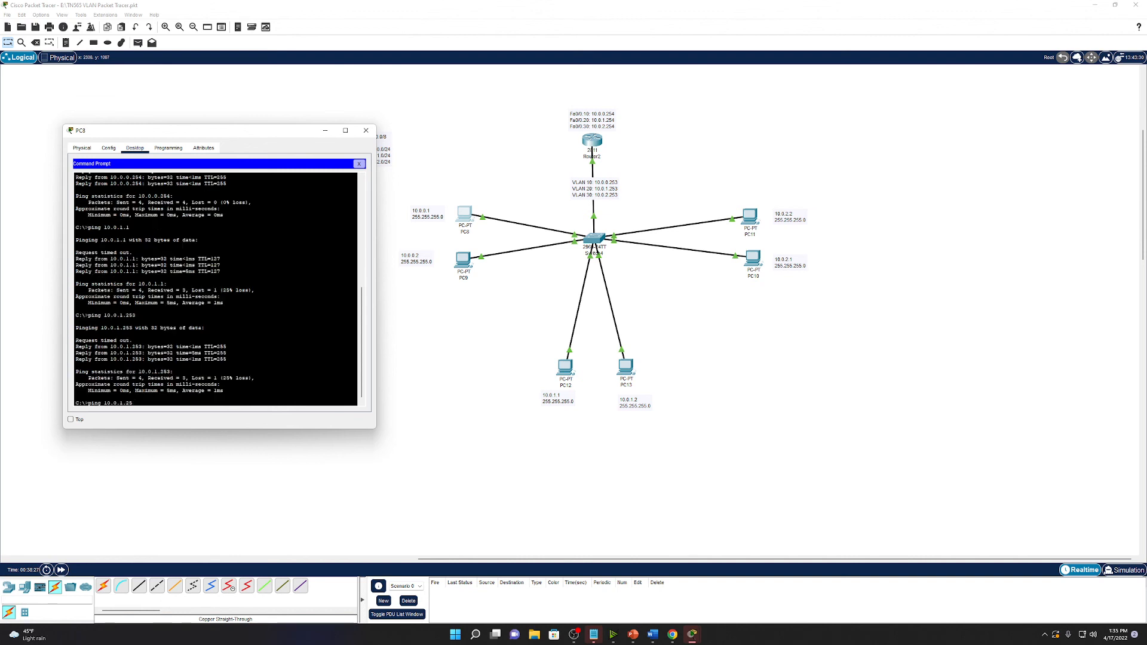
{"action": "type", "text": "4"}
{"action": "key", "text": "Return"}
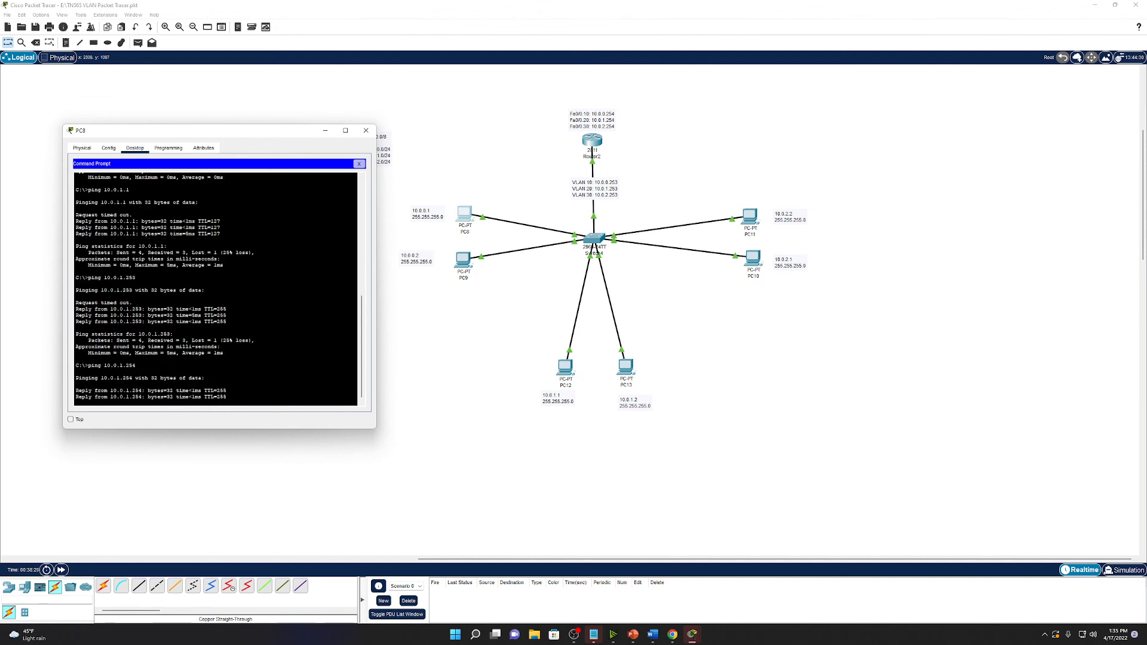
{"action": "key", "text": "ctrl+c"}
From PC8, ping host 10.0.2.1, then 10.0.2.253 and gateway 10.0.2.254.
{"action": "key", "text": "Up"}
{"action": "key", "text": "Up"}
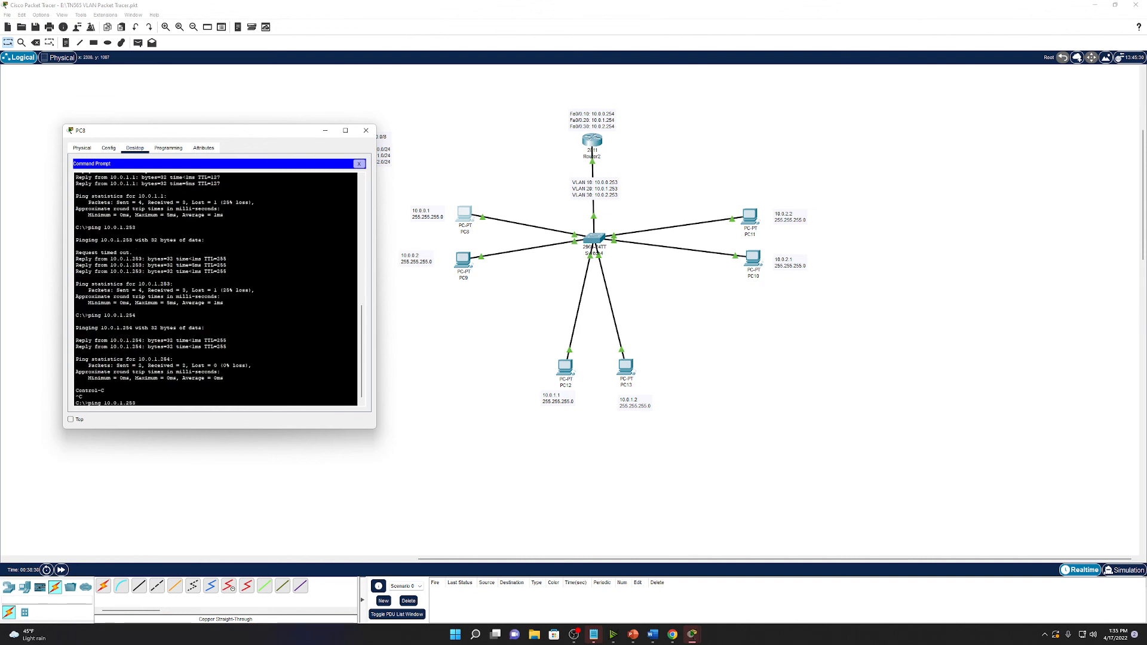
{"action": "key", "text": "BackSpace"}
{"action": "key", "text": "BackSpace"}
{"action": "key", "text": "BackSpace"}
{"action": "key", "text": "BackSpace"}
{"action": "key", "text": "BackSpace"}
{"action": "type", "text": "2.1"}
{"action": "key", "text": "Return"}
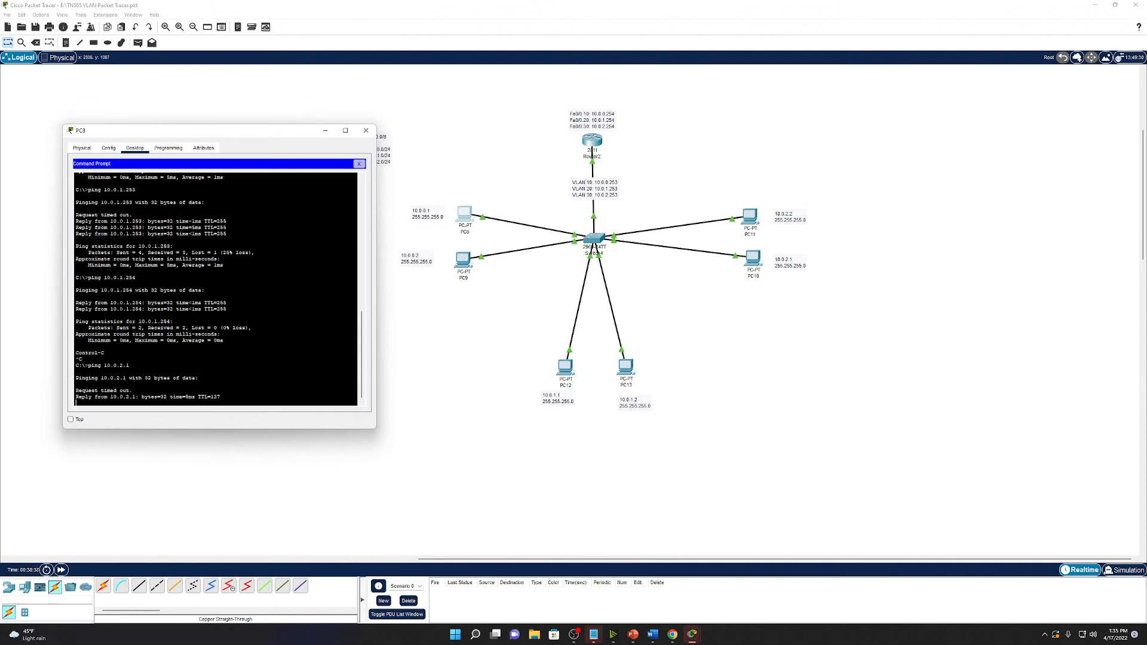
{"action": "key", "text": "Up"}
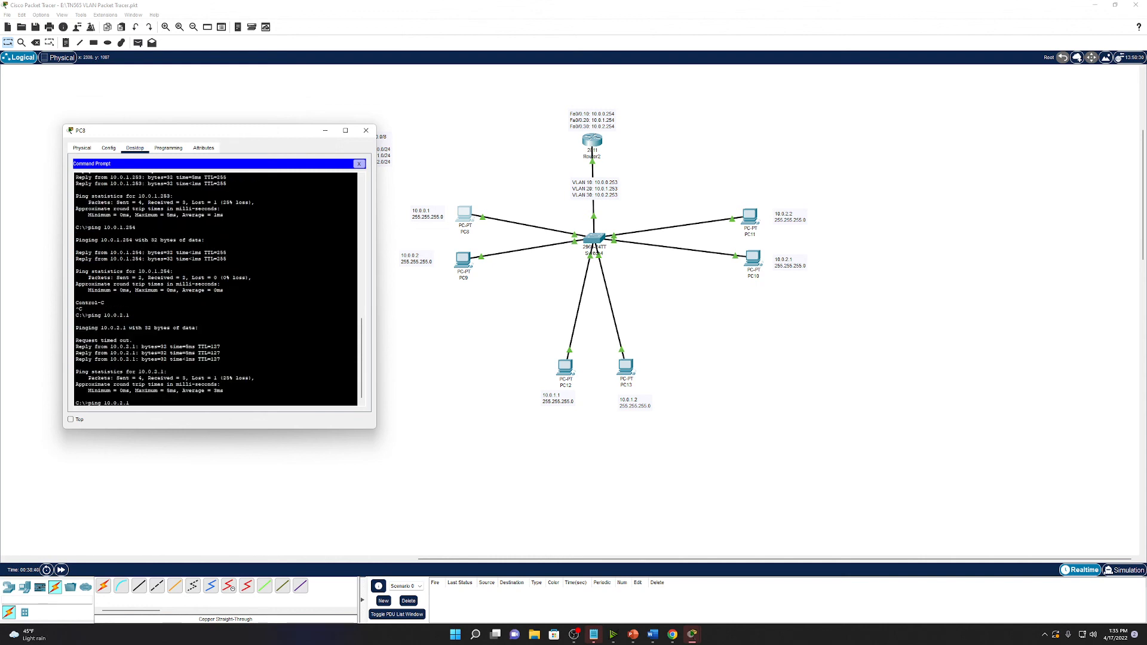
{"action": "key", "text": "Return"}
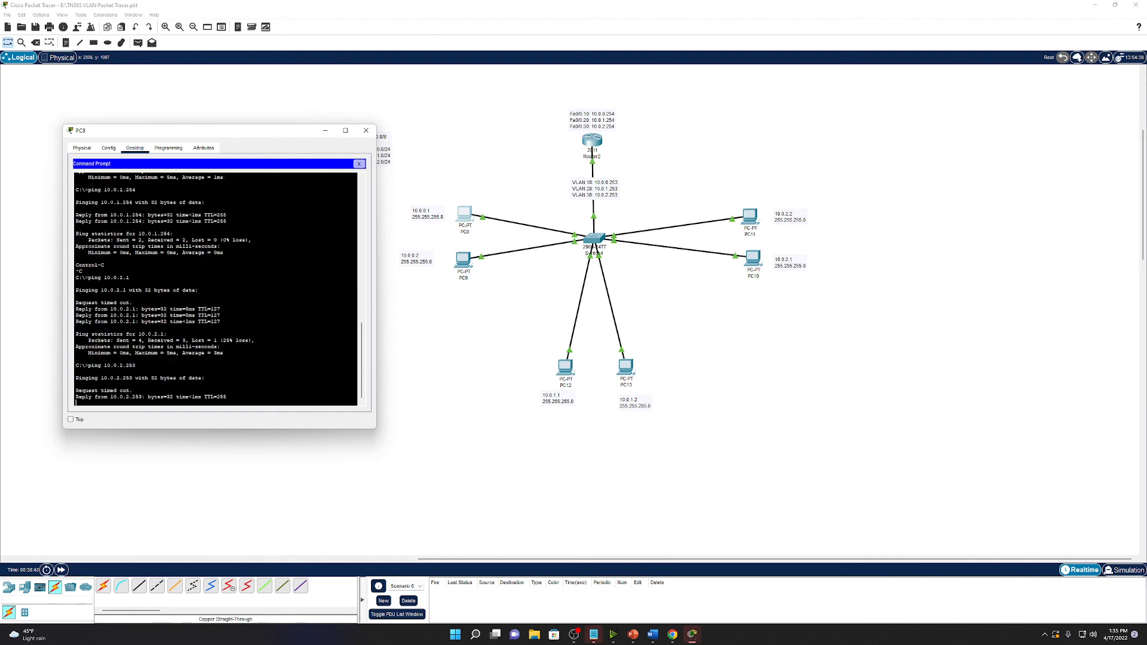
{"action": "key", "text": "Up"}
{"action": "key", "text": "BackSpace"}
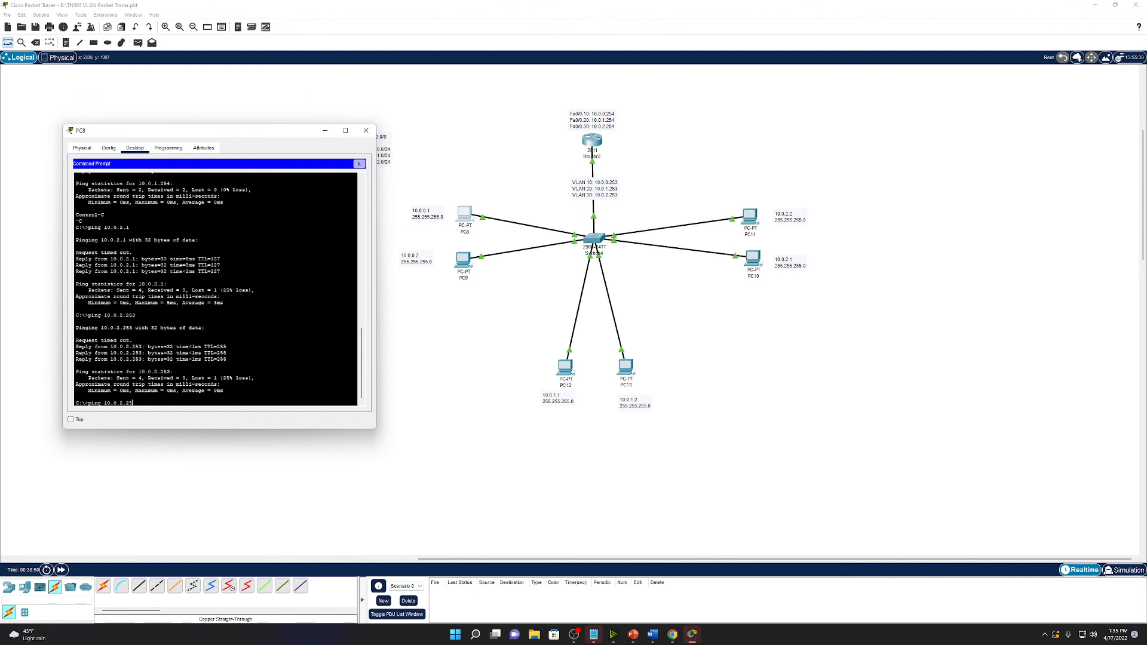
{"action": "type", "text": "4"}
{"action": "key", "text": "Return"}
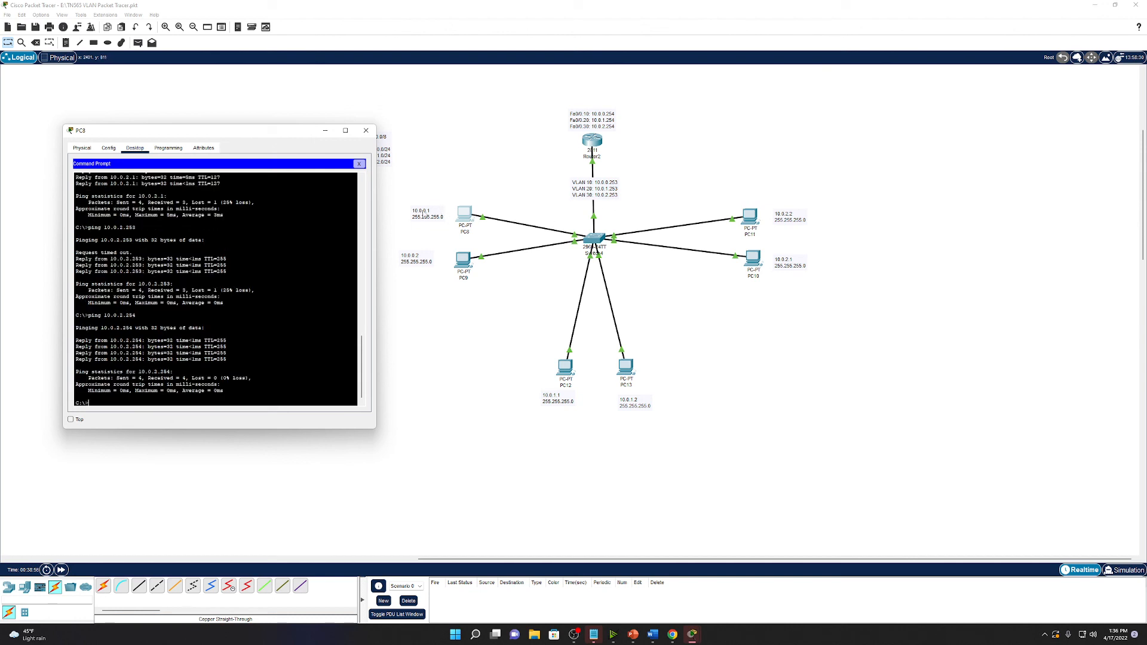
Move the PC8 window aside and bring the main workspace forward to reveal the network note.
{"action": "left_click_drag", "start_coordinate": [294, 134], "coordinate": [220, 137]}
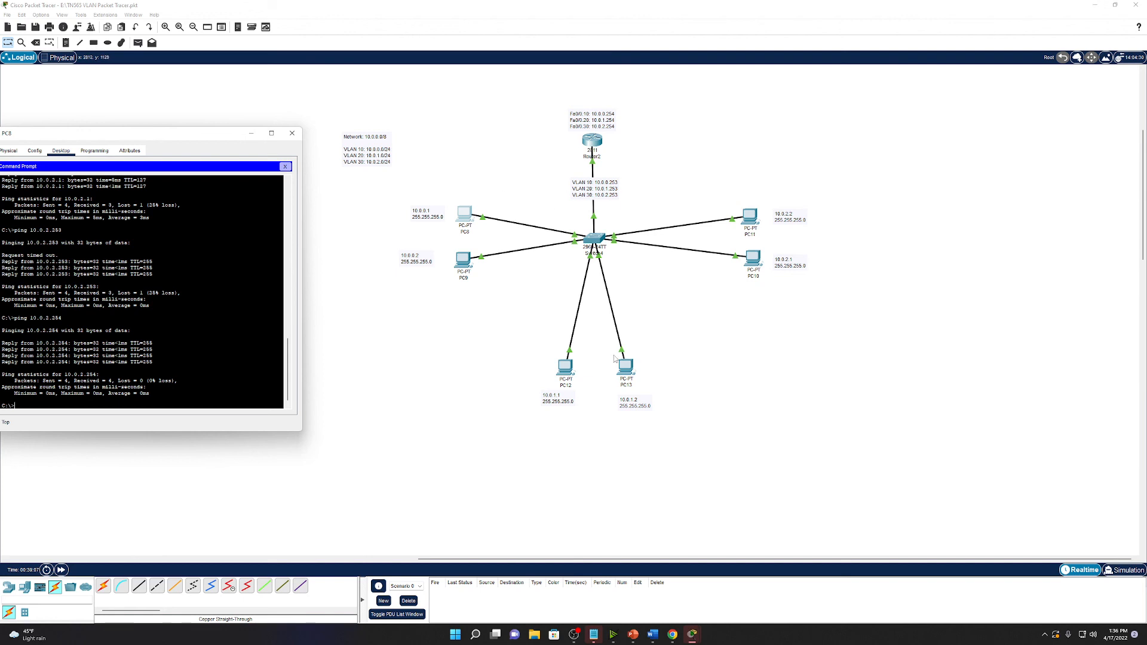
{"action": "left_click", "coordinate": [595, 170]}
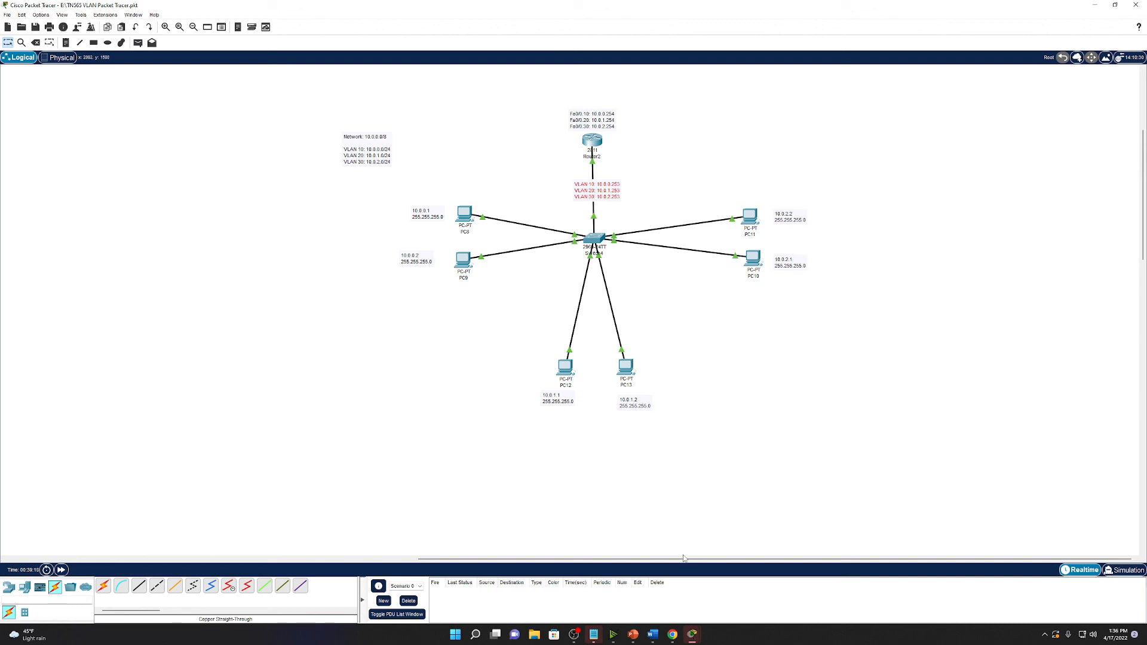
Select the whole network diagram and shift it up and left, undoing a stray Router2 move.
{"action": "left_click_drag", "start_coordinate": [557, 559], "coordinate": [243, 537]}
{"action": "scroll", "coordinate": [351, 451], "scroll_direction": "up", "scroll_amount": 3}
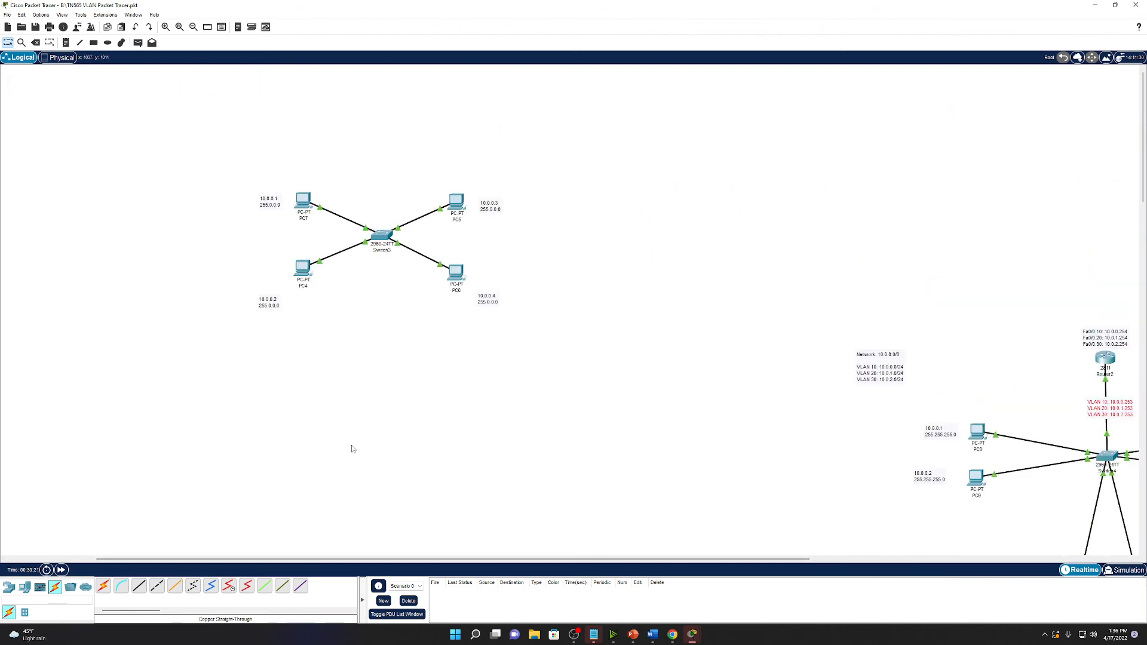
{"action": "left_click_drag", "start_coordinate": [335, 559], "coordinate": [645, 556]}
{"action": "scroll", "coordinate": [599, 463], "scroll_direction": "down", "scroll_amount": 2}
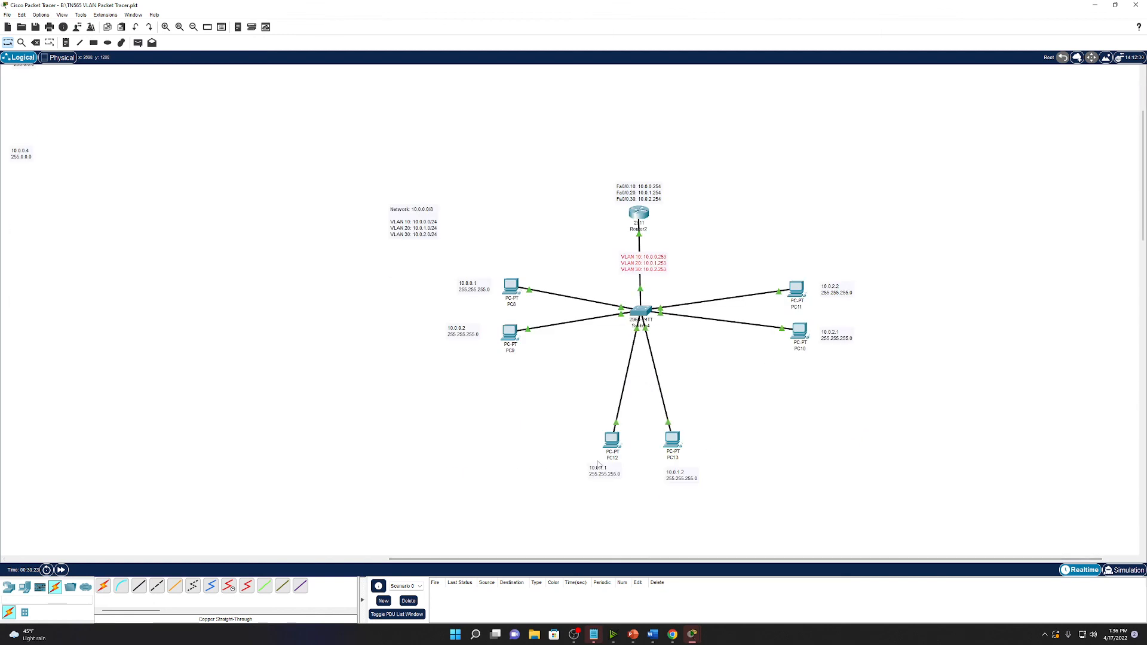
{"action": "left_click_drag", "start_coordinate": [565, 558], "coordinate": [636, 554]}
{"action": "left_click_drag", "start_coordinate": [298, 170], "coordinate": [829, 522]}
{"action": "left_click_drag", "start_coordinate": [579, 204], "coordinate": [539, 175]}
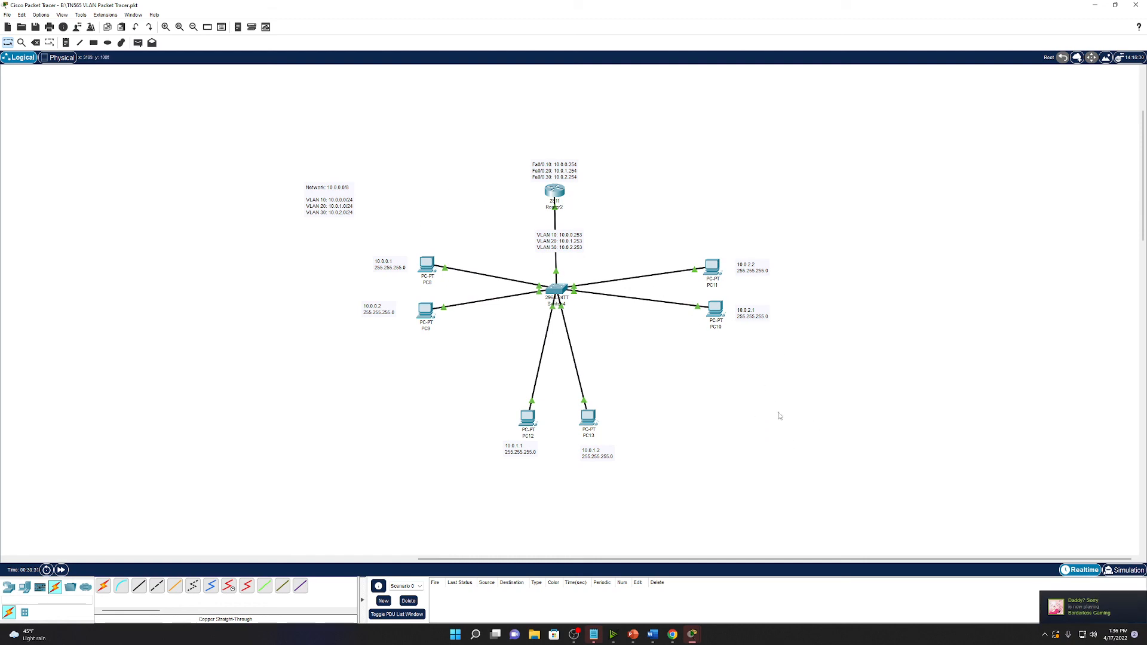
{"action": "left_click_drag", "start_coordinate": [862, 511], "coordinate": [365, 147]}
{"action": "left_click_drag", "start_coordinate": [555, 191], "coordinate": [657, 209]}
{"action": "key", "text": "ctrl+z"}
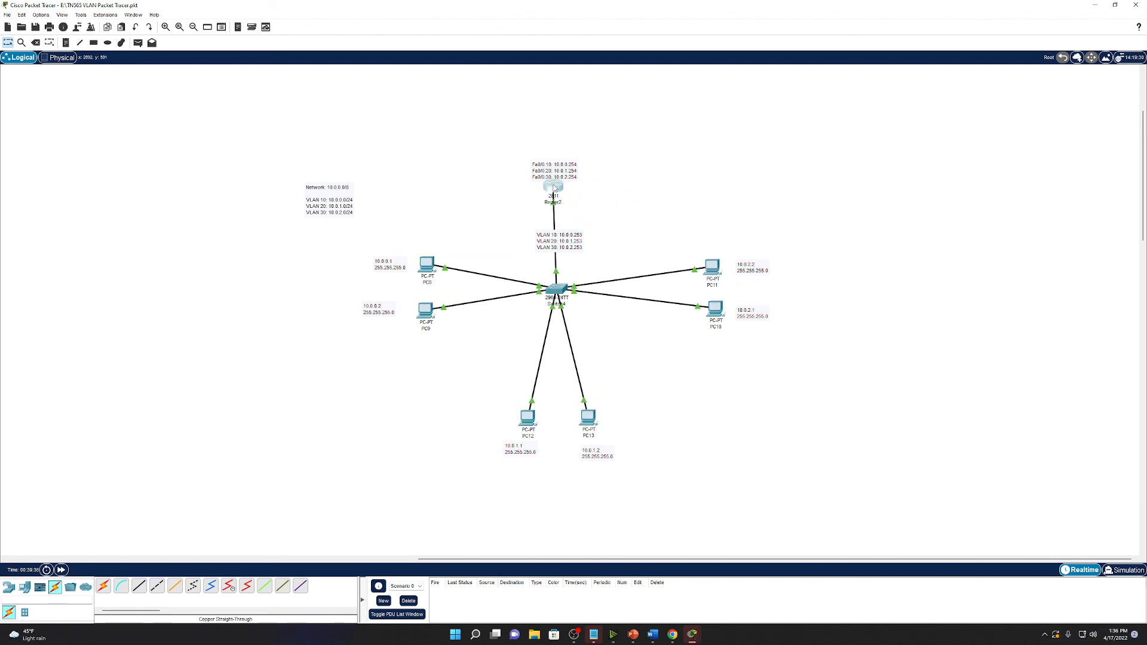
Copy and paste the entire topology, placing the duplicate to the right of the original.
{"action": "left_click_drag", "start_coordinate": [753, 489], "coordinate": [378, 123]}
{"action": "key", "text": "ctrl+c"}
{"action": "key", "text": "ctrl+v"}
{"action": "left_click_drag", "start_coordinate": [555, 267], "coordinate": [969, 293]}
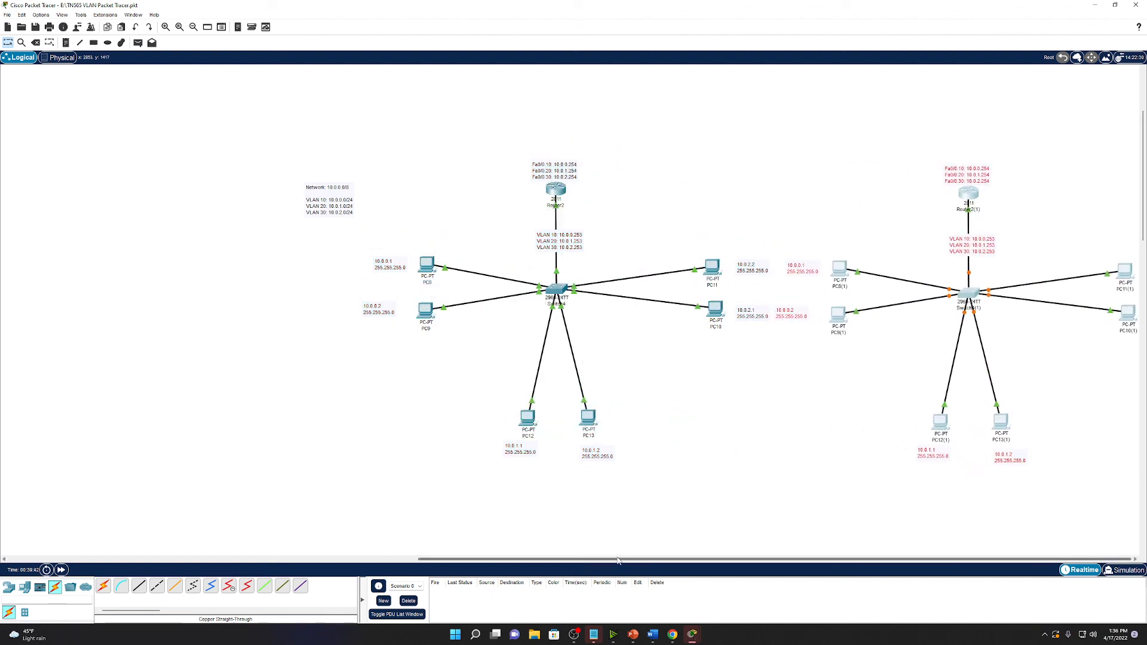
Connect Router2 to Router2(1) with a Copper Straight-Through cable and advance time.
{"action": "left_click", "coordinate": [138, 586]}
{"action": "left_click", "coordinate": [556, 190]}
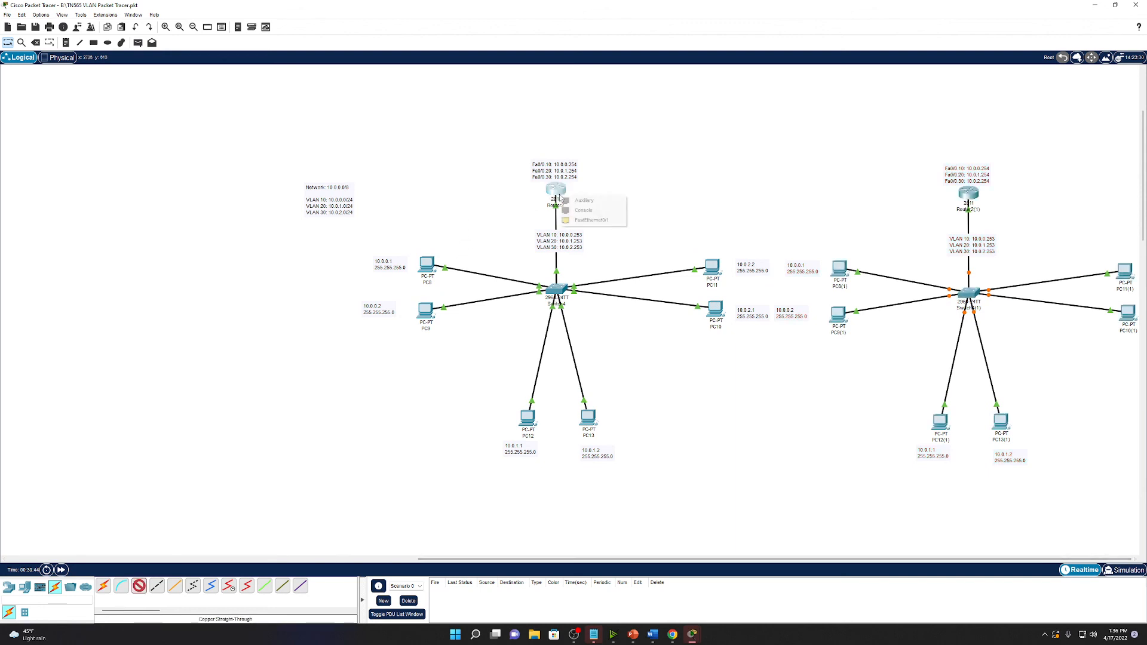
{"action": "left_click", "coordinate": [582, 218]}
{"action": "left_click", "coordinate": [963, 194]}
{"action": "left_click", "coordinate": [990, 222]}
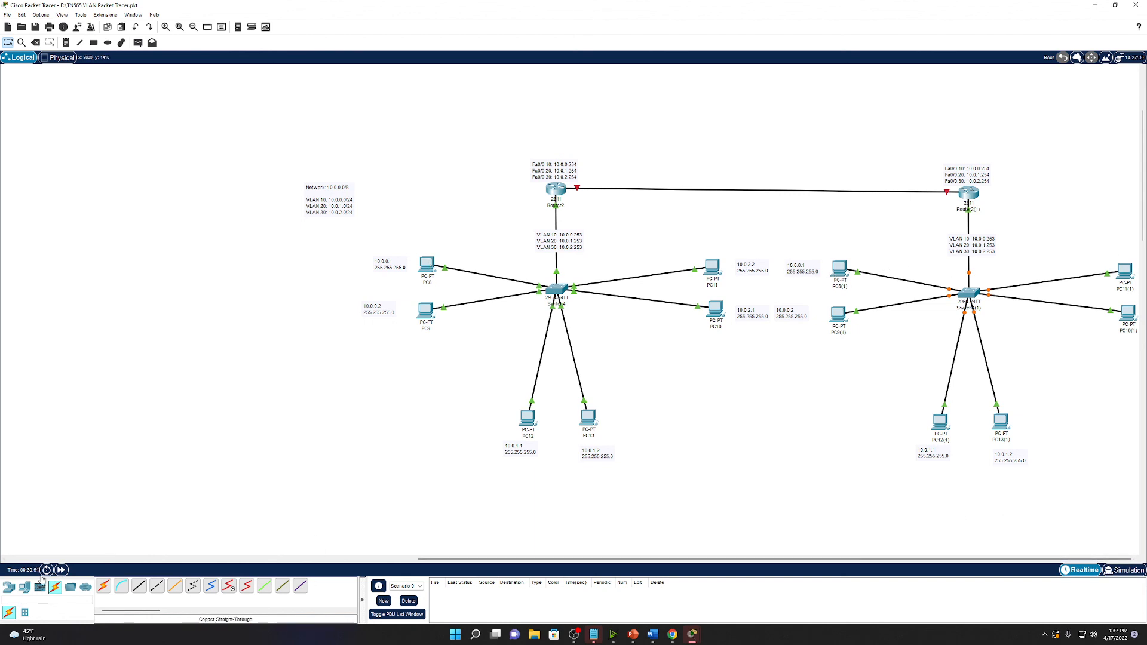
{"action": "left_click", "coordinate": [61, 570]}
Delete all 14 items of the duplicate network and save the topology.
{"action": "left_click_drag", "start_coordinate": [1118, 475], "coordinate": [807, 165]}
{"action": "key", "text": "Delete"}
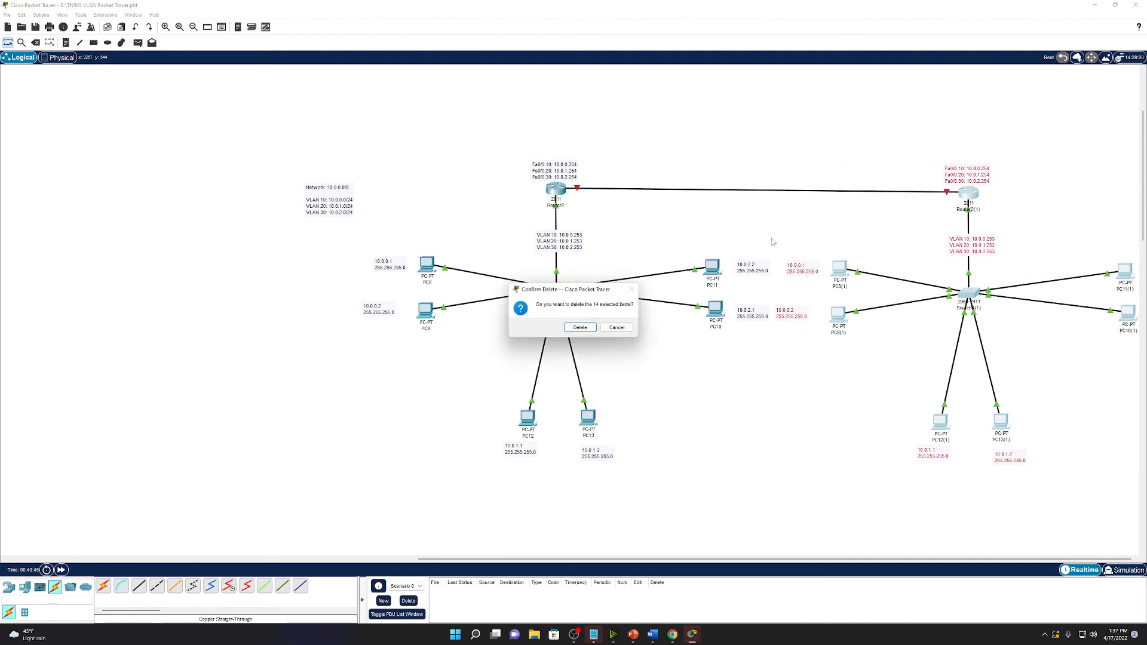
{"action": "left_click", "coordinate": [579, 327]}
{"action": "key", "text": "ctrl+s"}
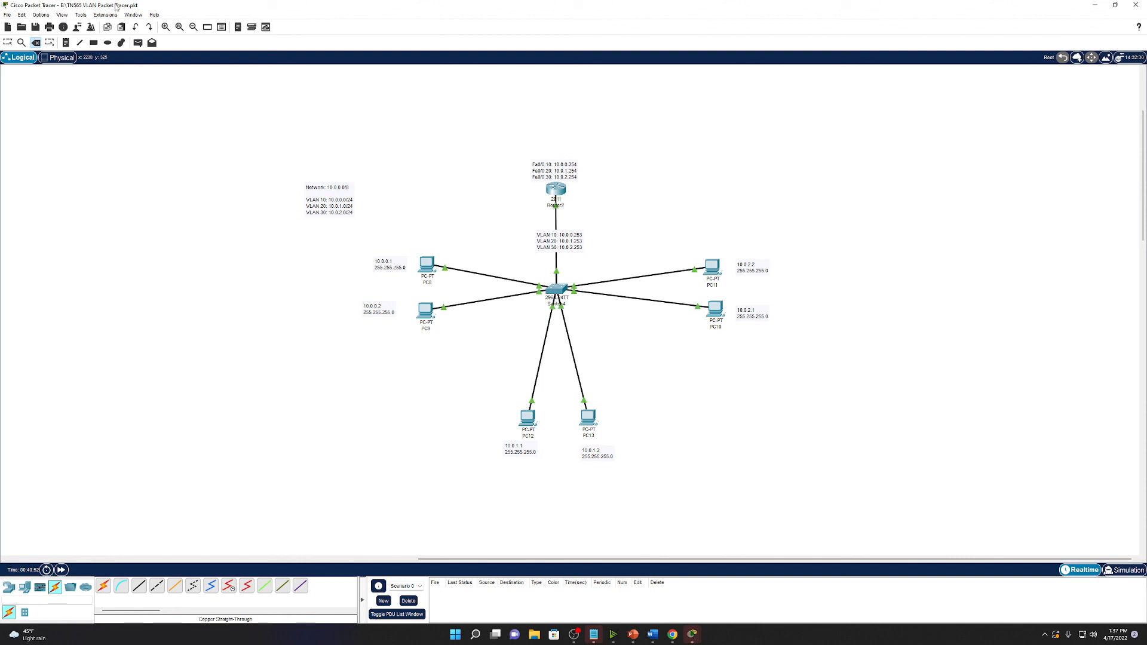
Reposition the Network/VLAN note, the 10.0.0.1 note and the VLAN 10/20/30 note under Router2.
{"action": "left_click", "coordinate": [7, 43]}
{"action": "left_click_drag", "start_coordinate": [337, 202], "coordinate": [315, 276]}
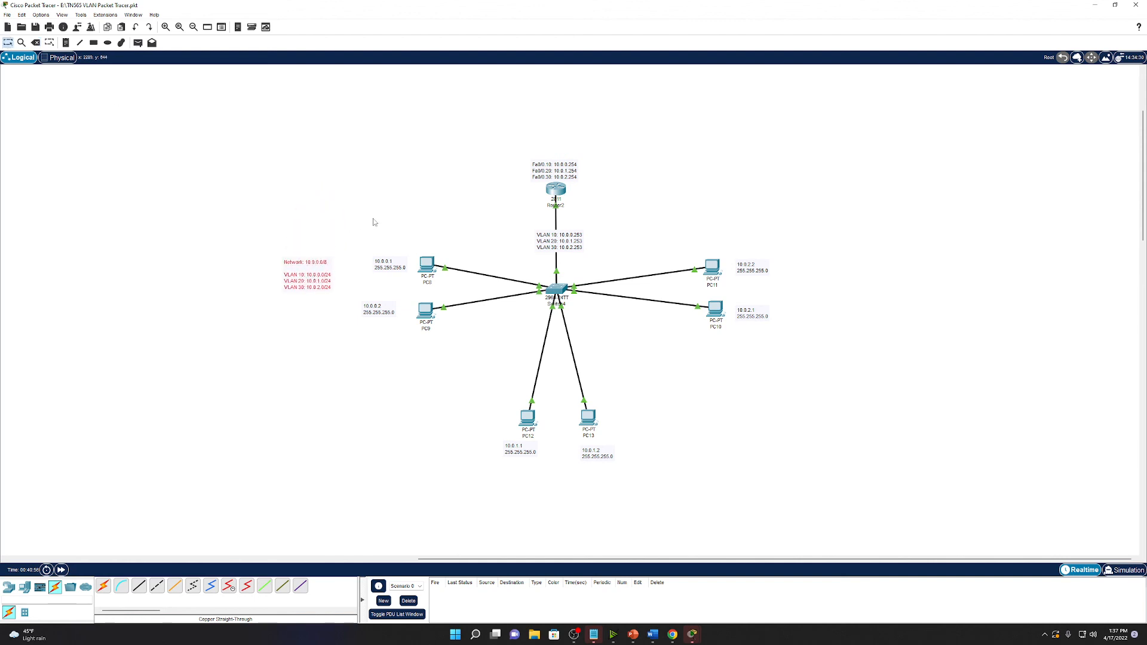
{"action": "left_click_drag", "start_coordinate": [389, 267], "coordinate": [380, 263]}
{"action": "left_click_drag", "start_coordinate": [561, 240], "coordinate": [561, 201]}
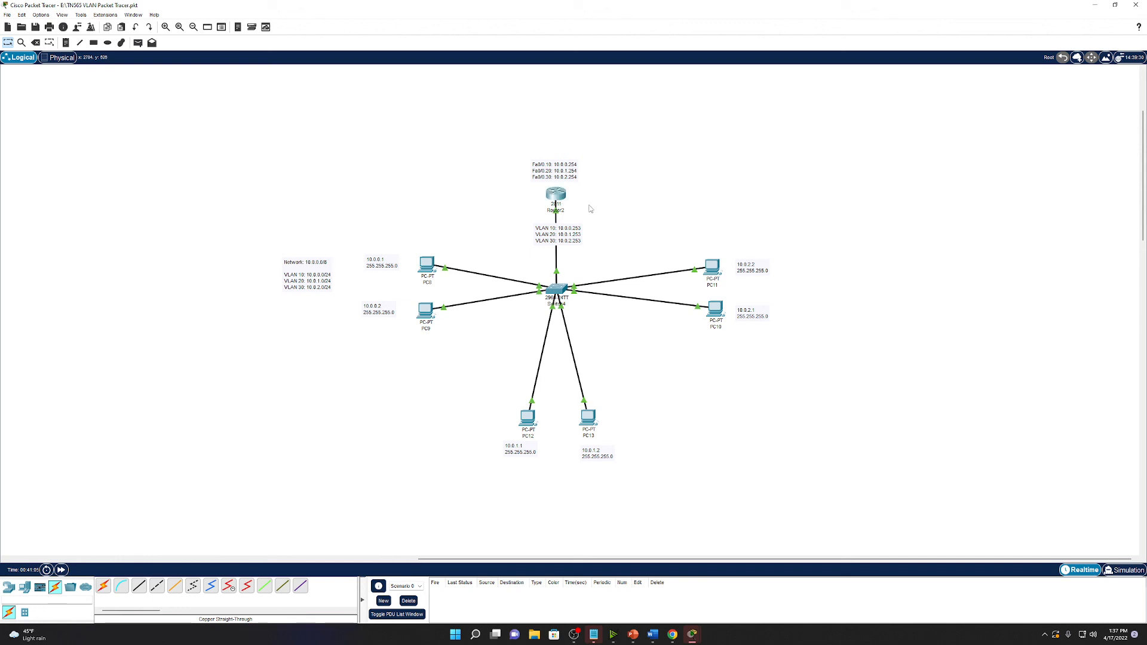